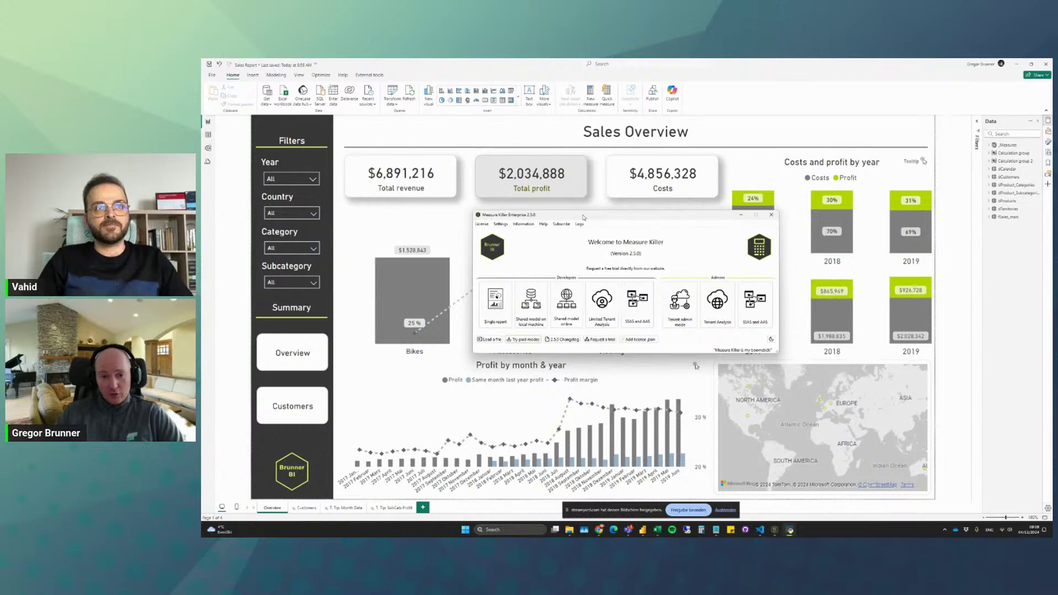
# Run a single report analysis in Measure Killer on the open Sales Report.
pyautogui.moveTo(583, 217); pyautogui.dragTo(587, 228)
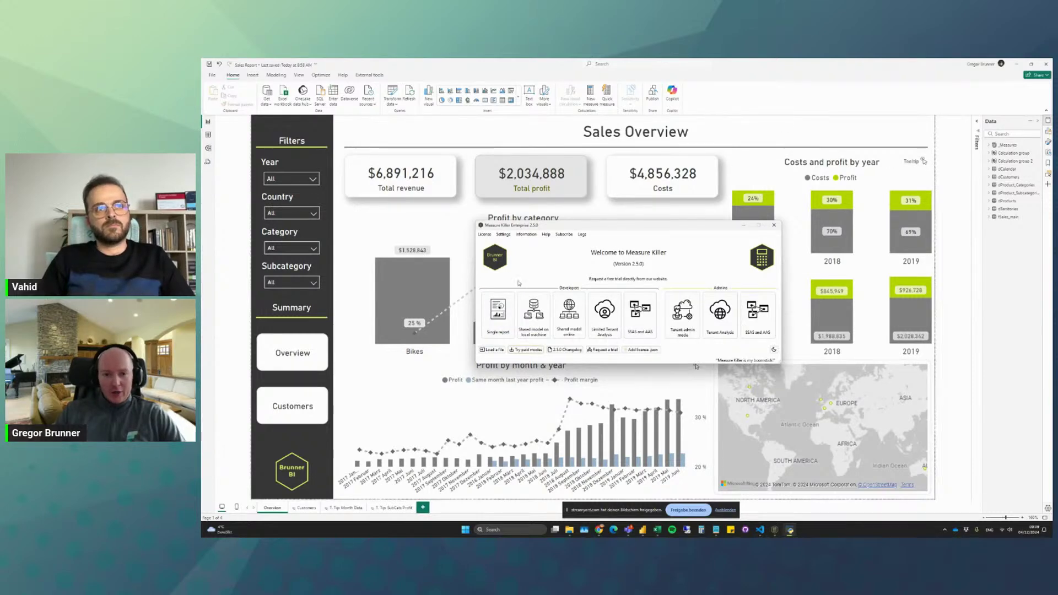
pyautogui.click(507, 316)
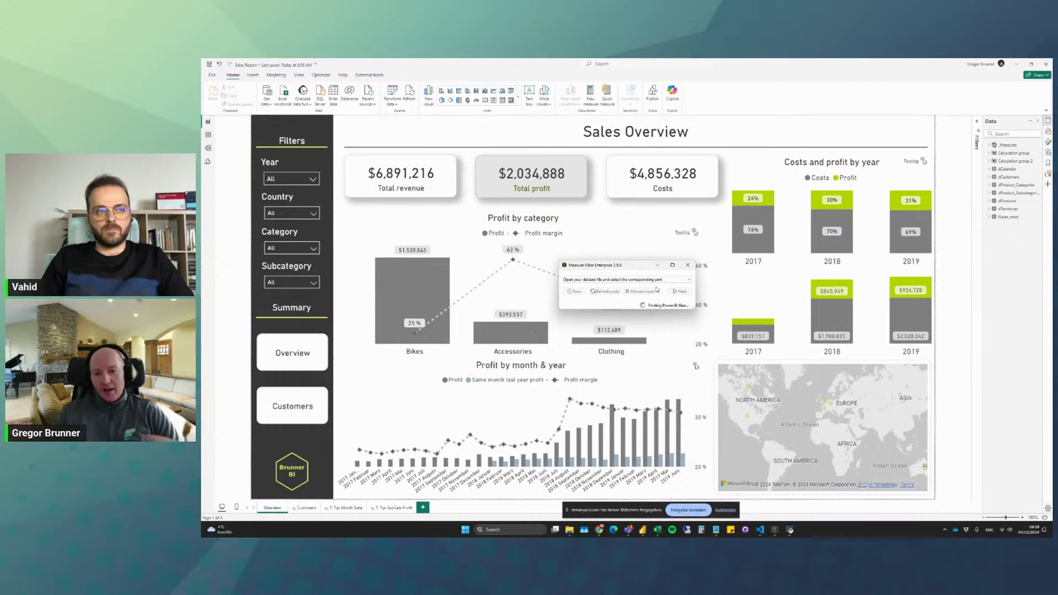
pyautogui.click(679, 292)
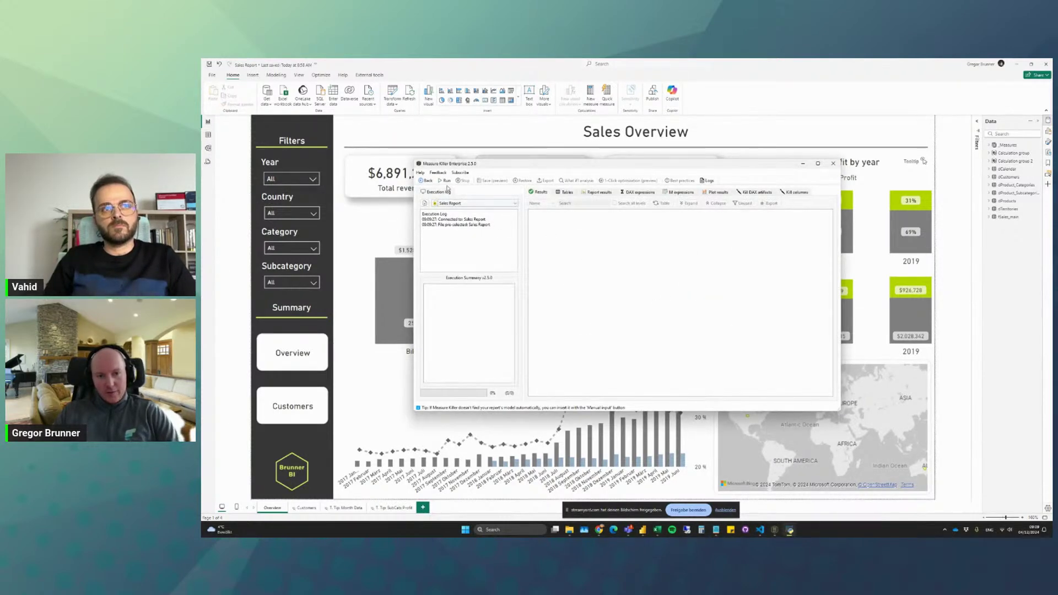
pyautogui.click(444, 180)
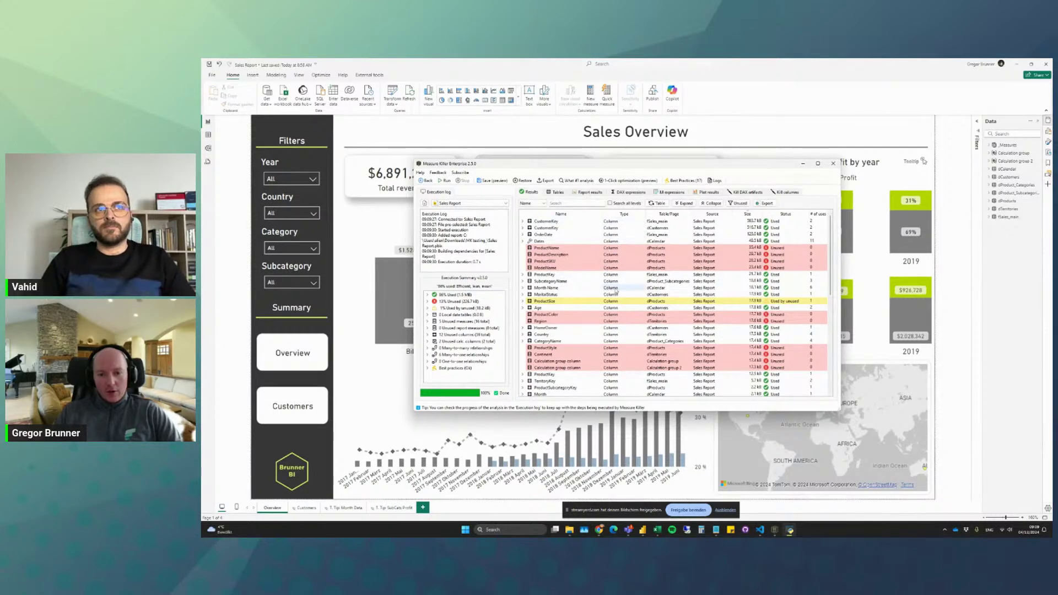
# Look through the analysis results, widen the window and sort the artifacts by number of uses, highest first.
pyautogui.scroll(-8, 617, 288)
pyautogui.scroll(-2, 629, 292)
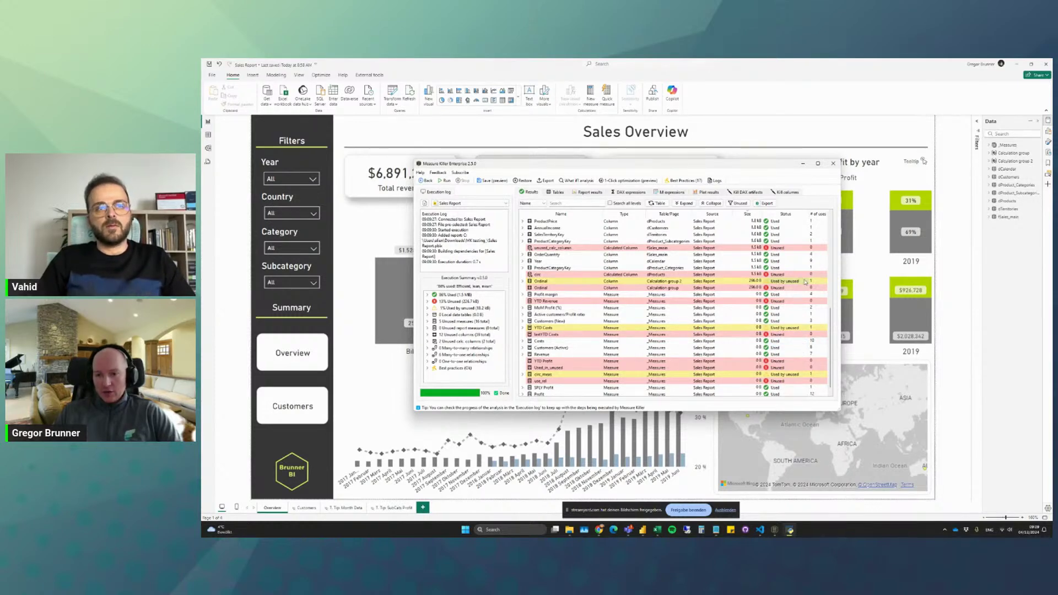
pyautogui.scroll(3, 809, 281)
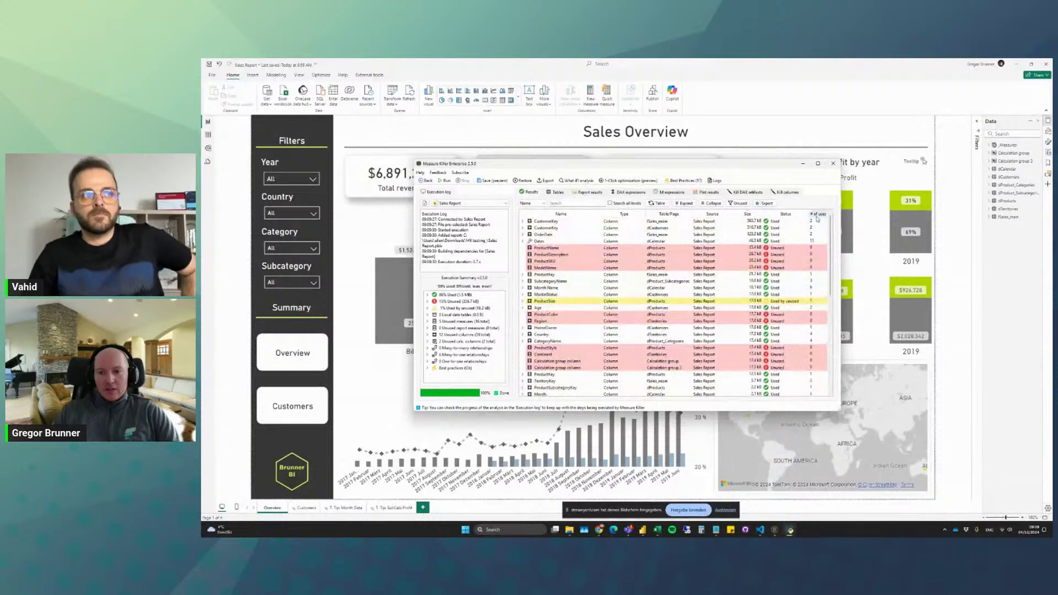
pyautogui.moveTo(836, 218); pyautogui.dragTo(848, 217)
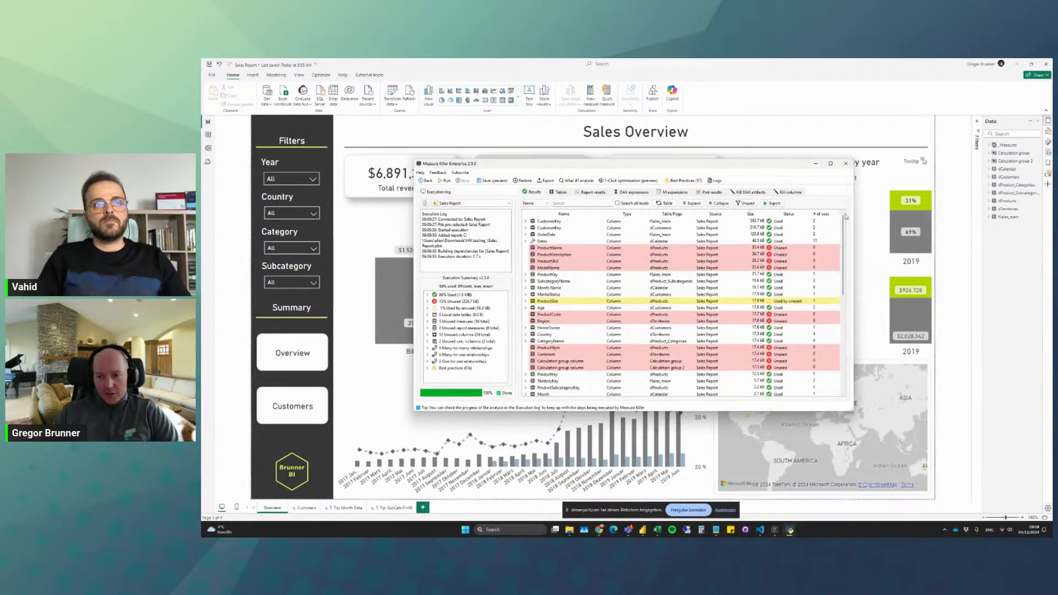
pyautogui.click(821, 213)
pyautogui.click(820, 214)
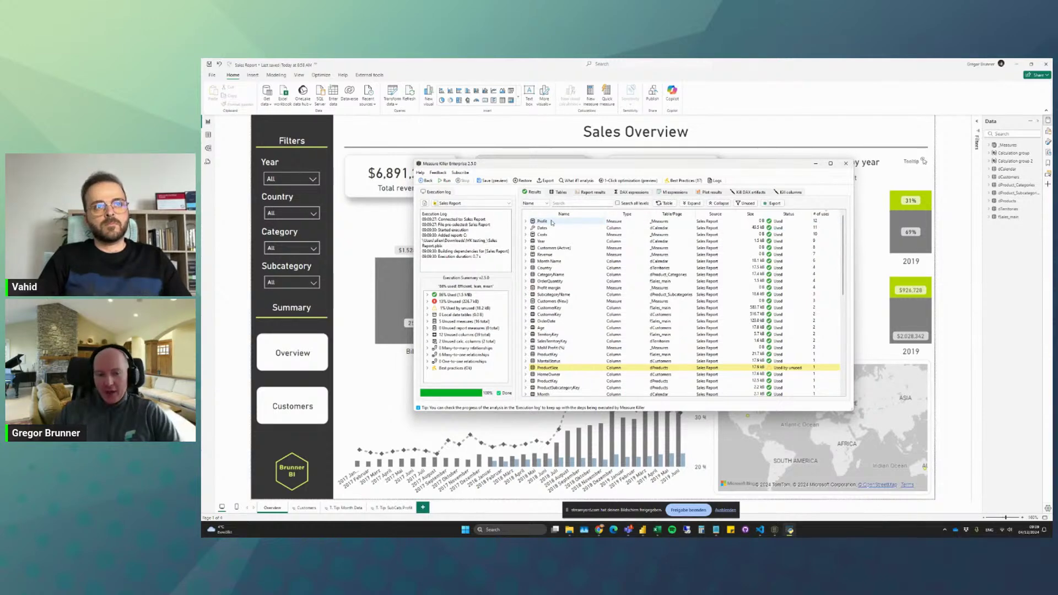
# Inspect which artifacts and visuals use the Profit measure, and collapse both usage lists.
pyautogui.click(525, 221)
pyautogui.click(532, 228)
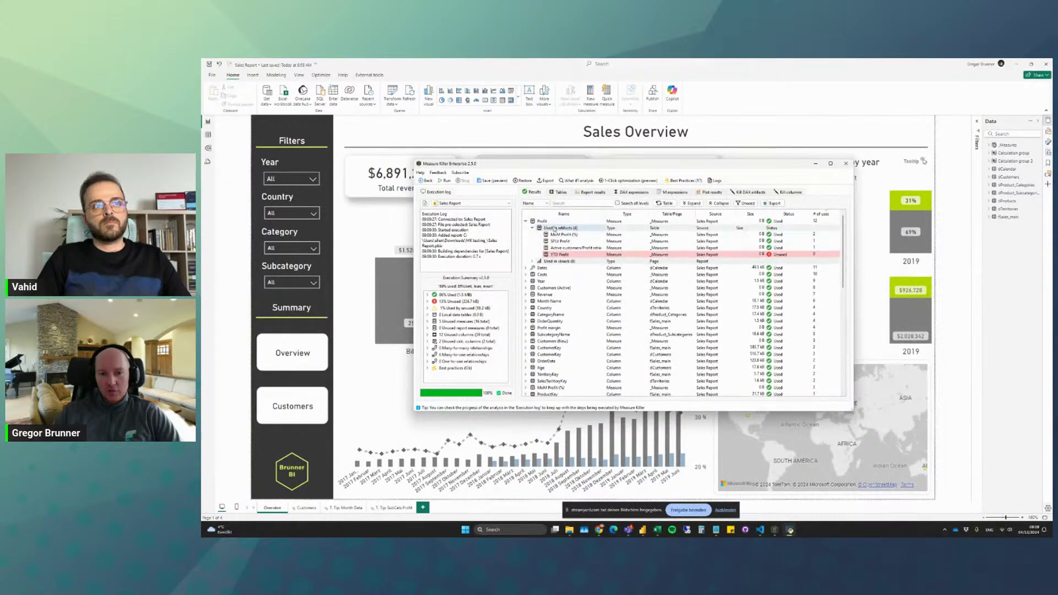
pyautogui.click(532, 263)
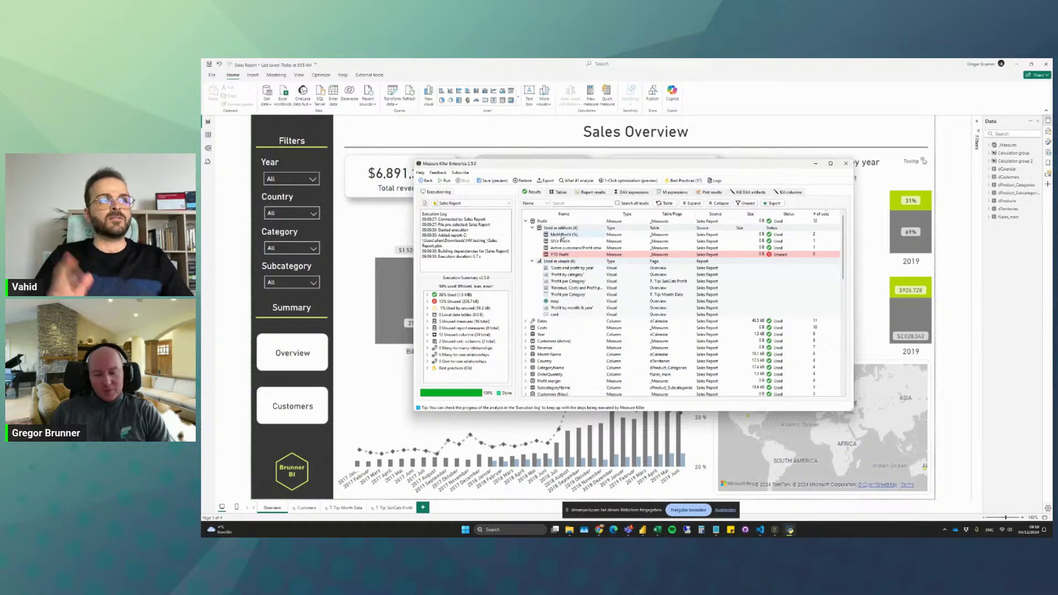
pyautogui.moveTo(579, 165); pyautogui.dragTo(563, 163)
pyautogui.click(518, 227)
pyautogui.click(518, 233)
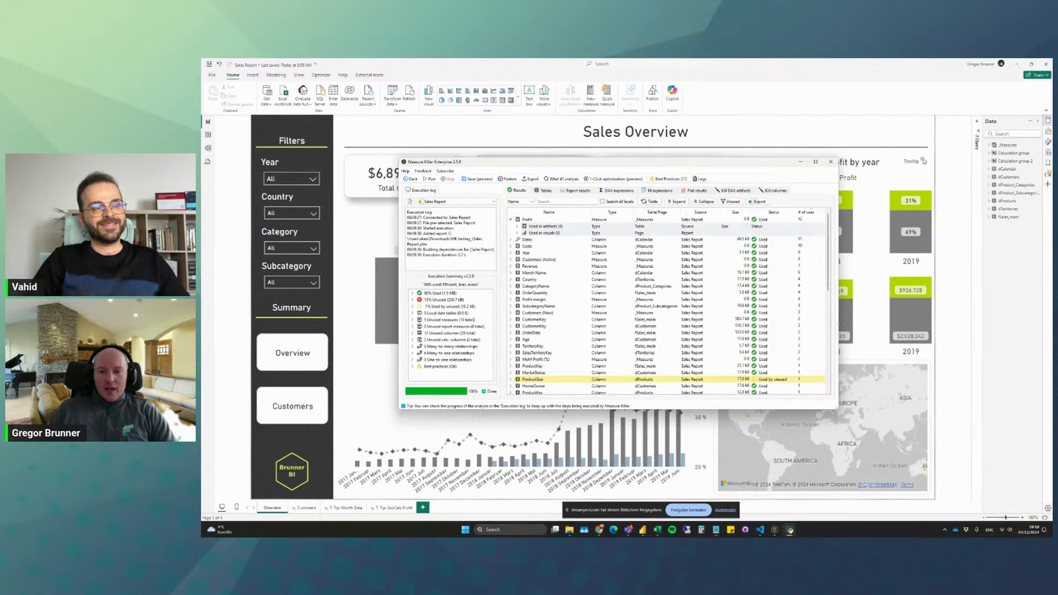
# Review the unused columns and measures at the end of the results, and return to the most used artifacts.
pyautogui.scroll(-6, 635, 292)
pyautogui.scroll(-4, 634, 292)
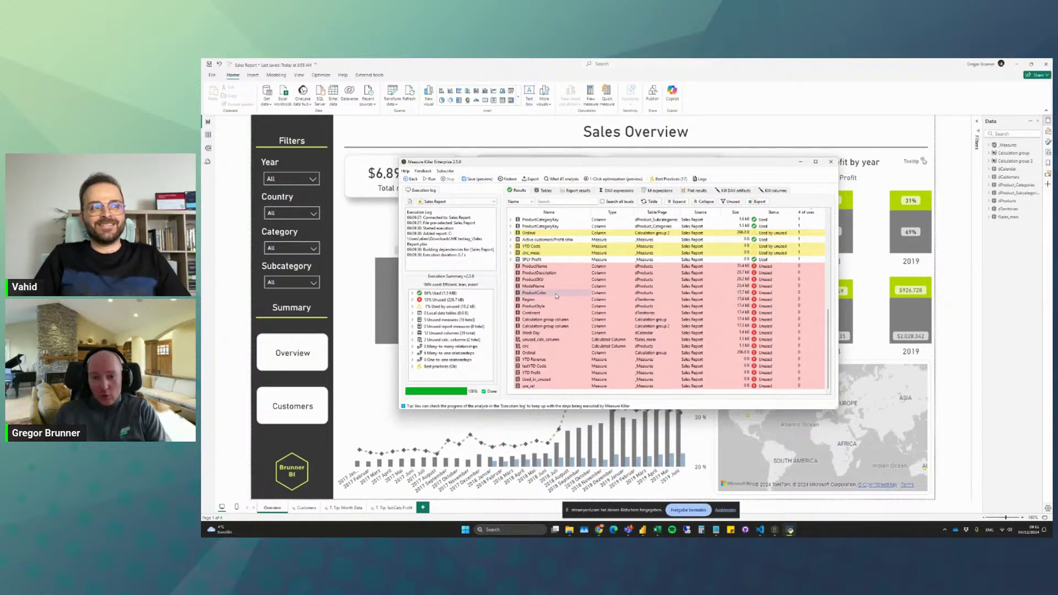
pyautogui.scroll(10, 579, 302)
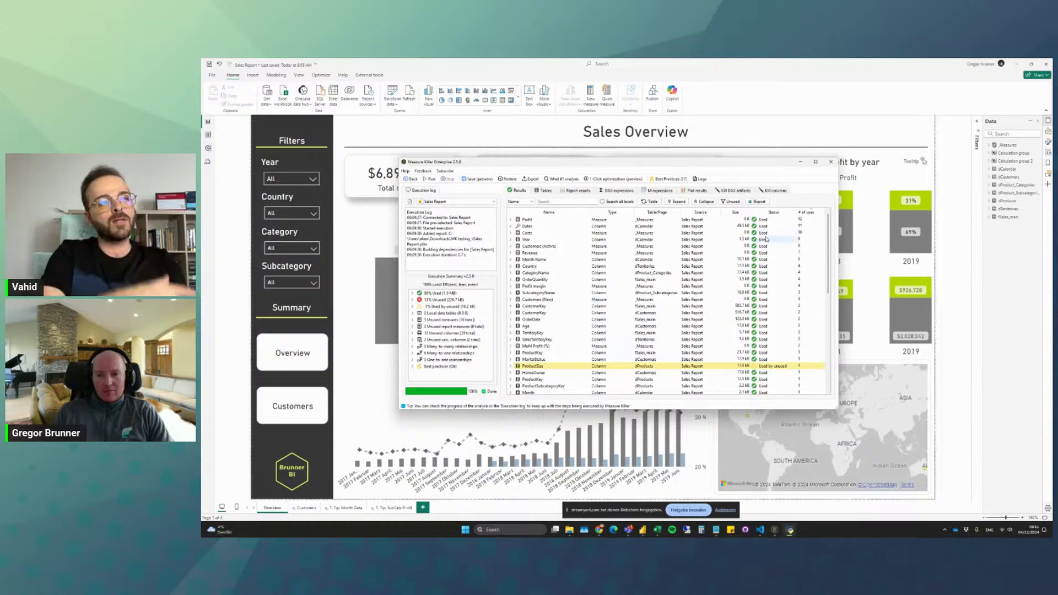
# Examine the usage categories of Dates, Costs and Year, collapsing each entry again.
pyautogui.click(510, 227)
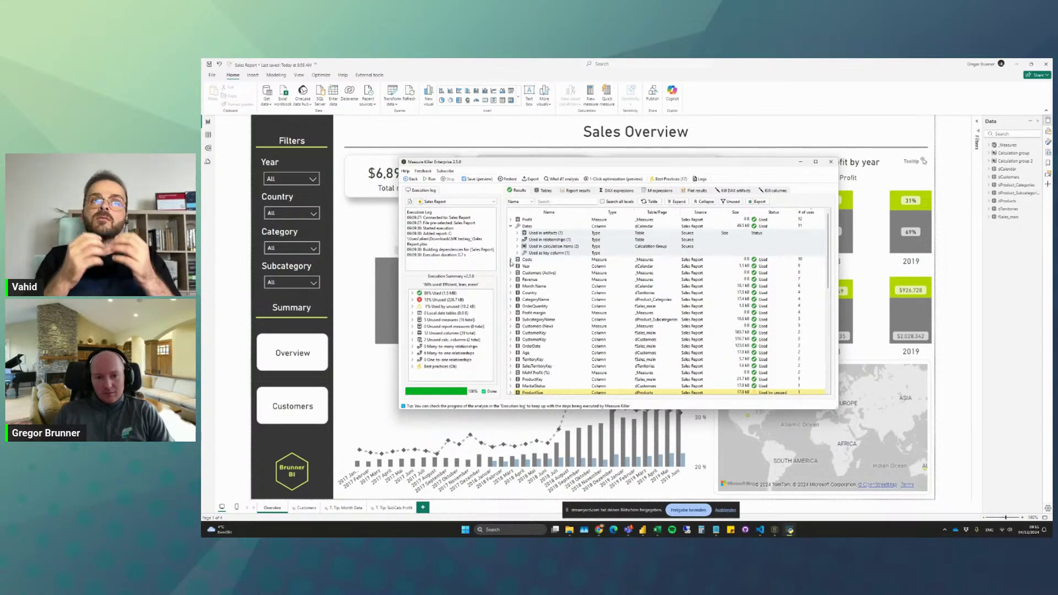
pyautogui.click(510, 259)
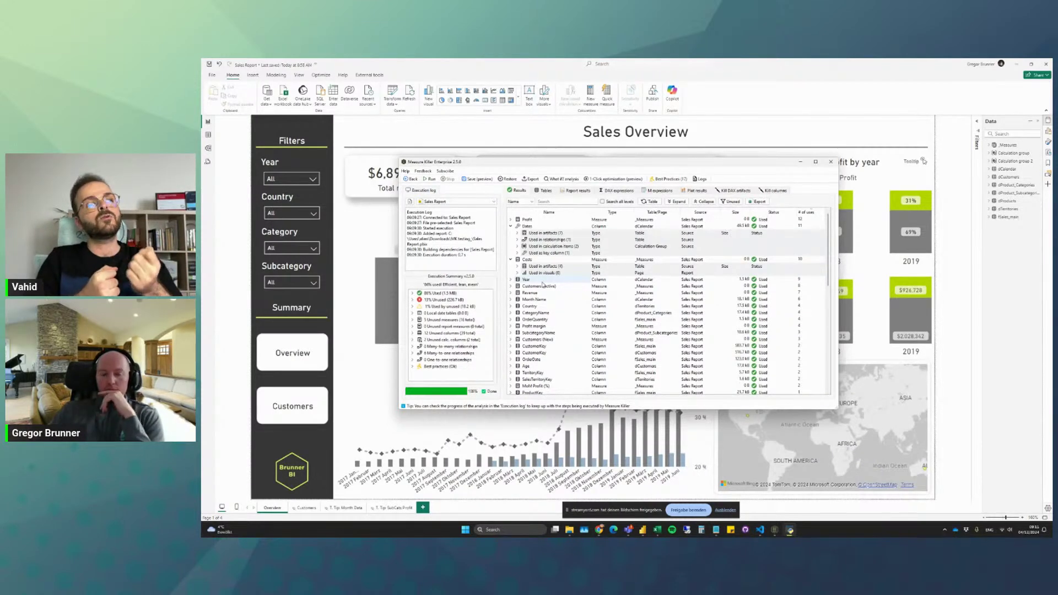
pyautogui.click(510, 227)
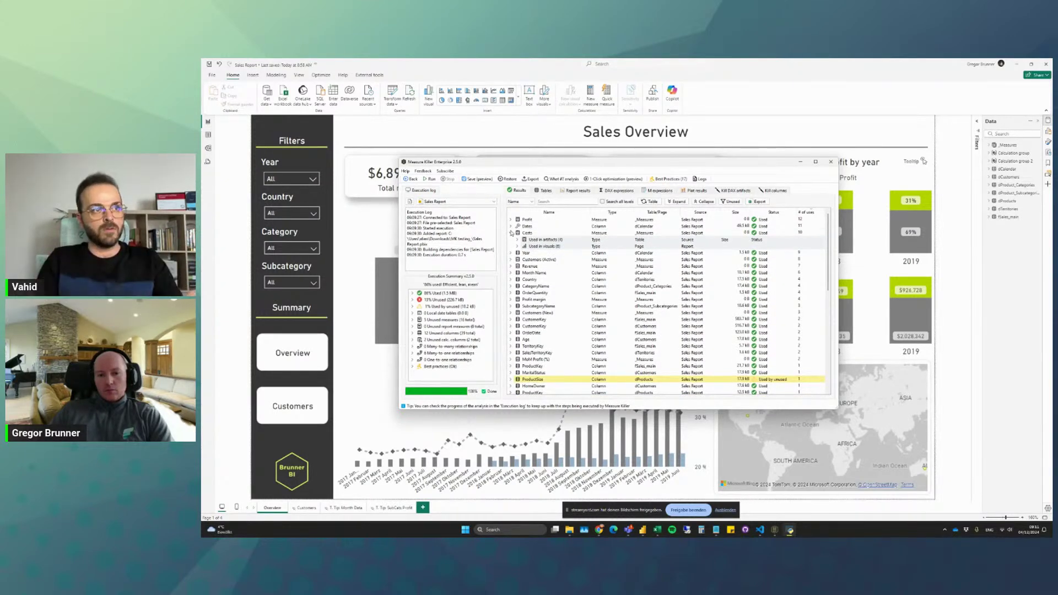
pyautogui.click(511, 233)
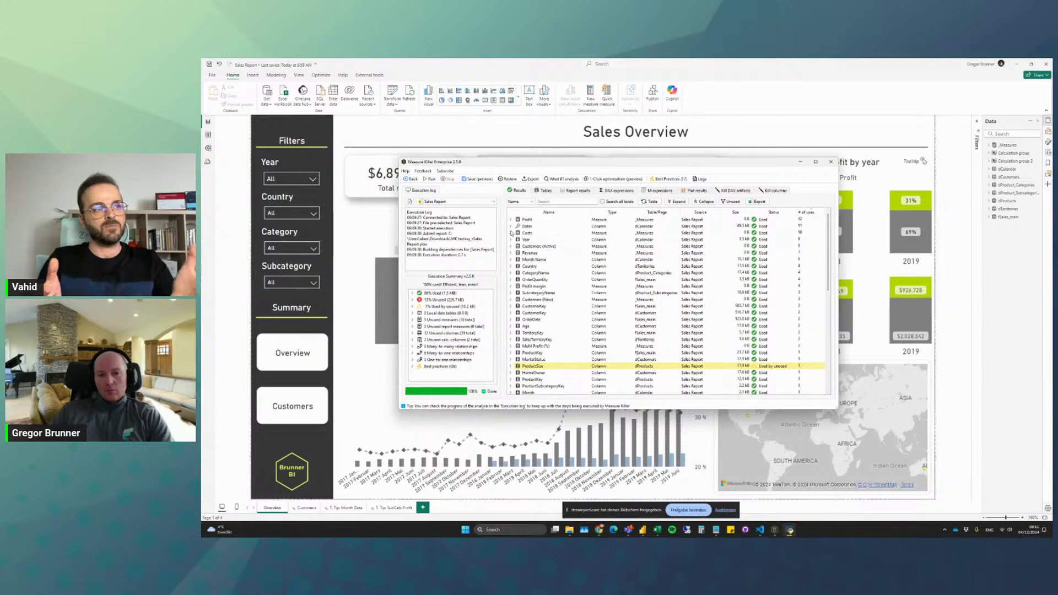
pyautogui.click(511, 240)
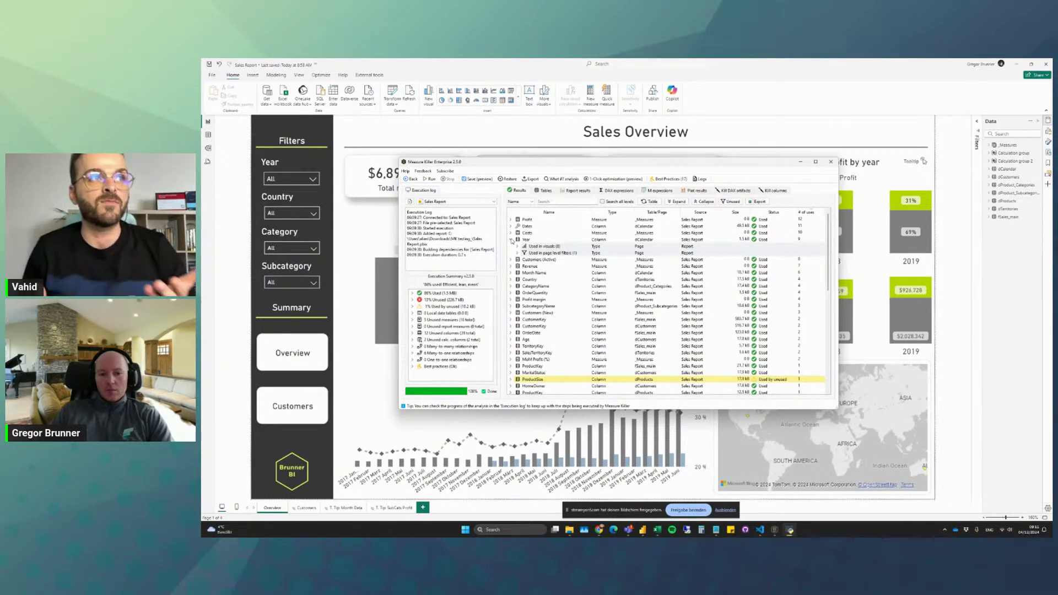
pyautogui.click(511, 240)
# Show the DAX artifacts that can be killed, and expand the _Measures table in Power BI Desktop before returning to Measure Killer.
pyautogui.moveTo(617, 164); pyautogui.dragTo(615, 153)
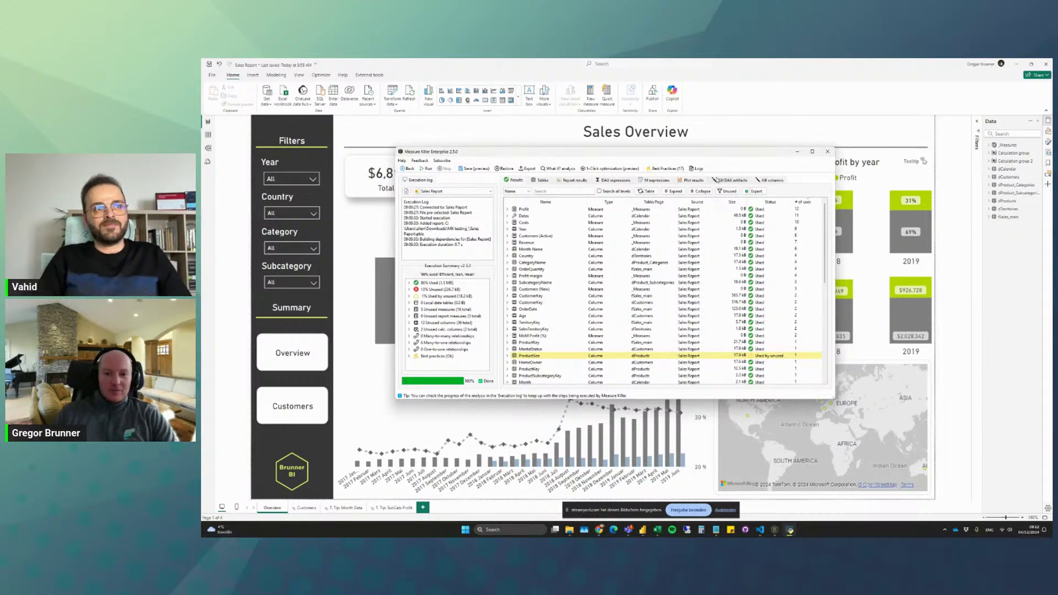
pyautogui.click(716, 180)
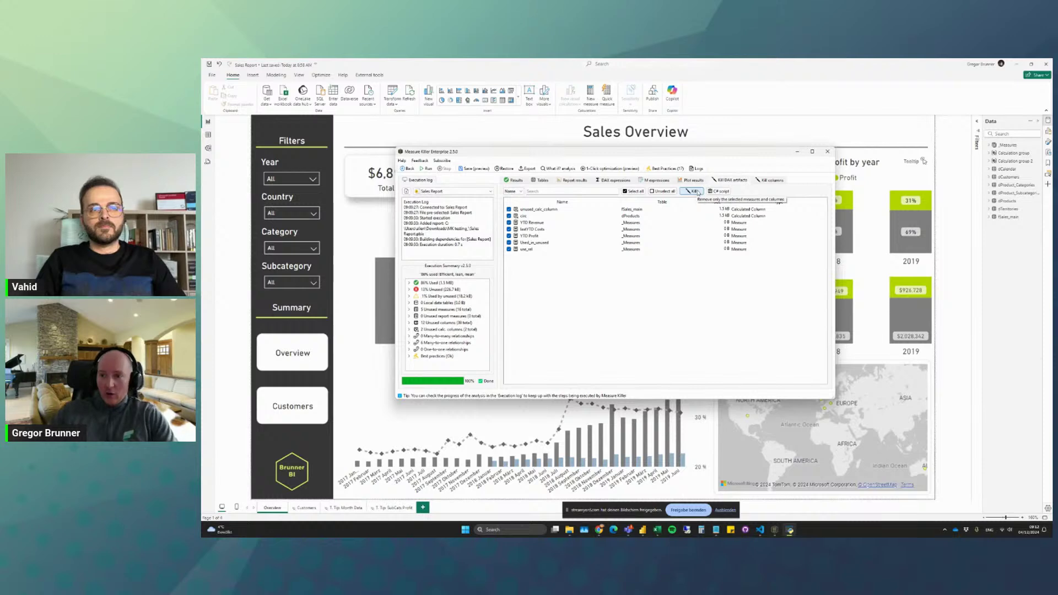
pyautogui.click(990, 146)
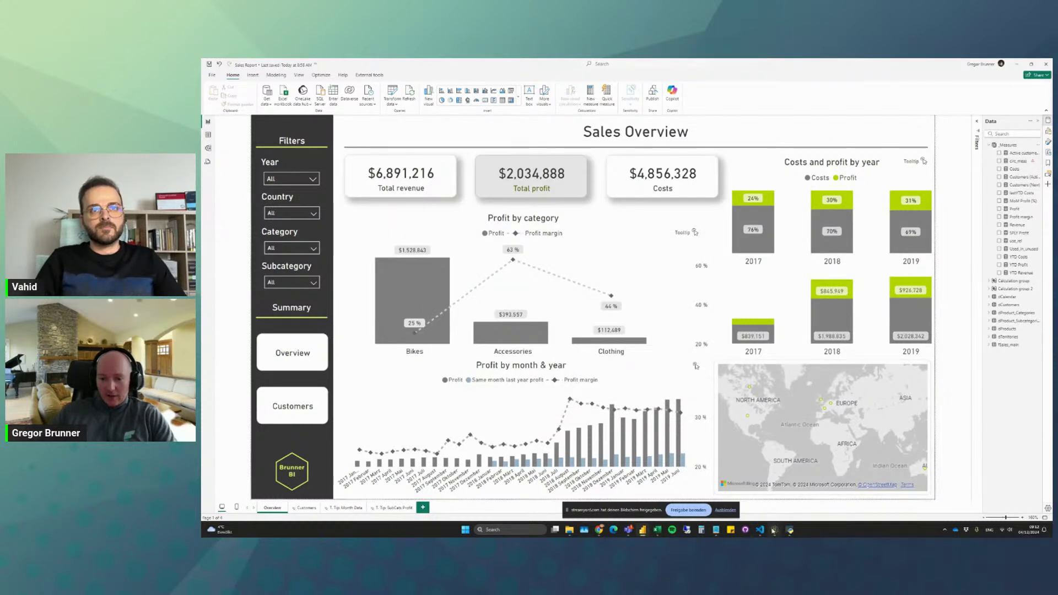
pyautogui.click(790, 530)
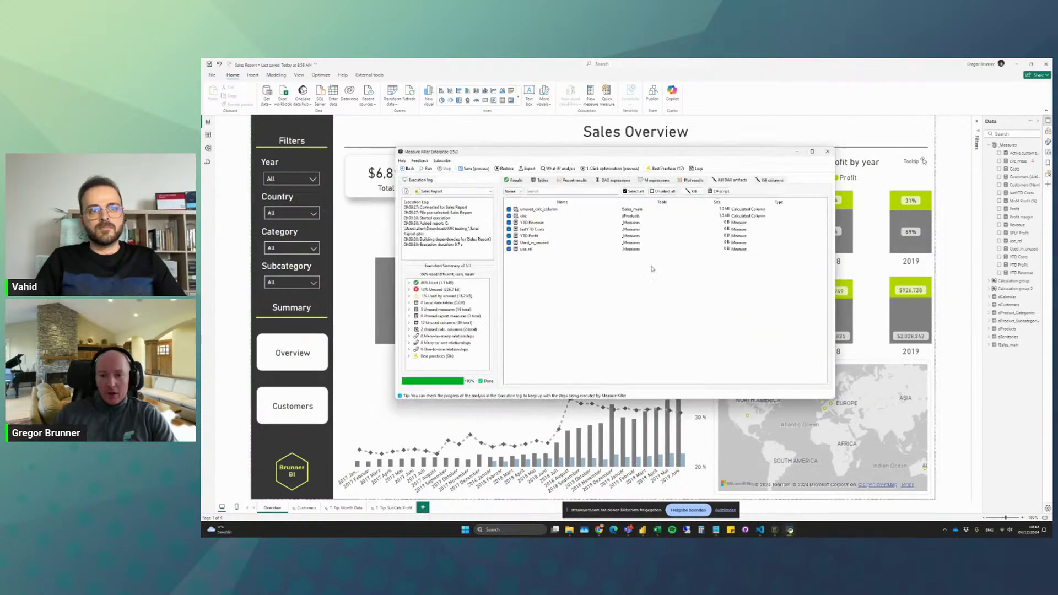
# Paste the C# deletion script for the selected DAX artifacts into an empty Notepad document, and clear the text again.
pyautogui.click(726, 194)
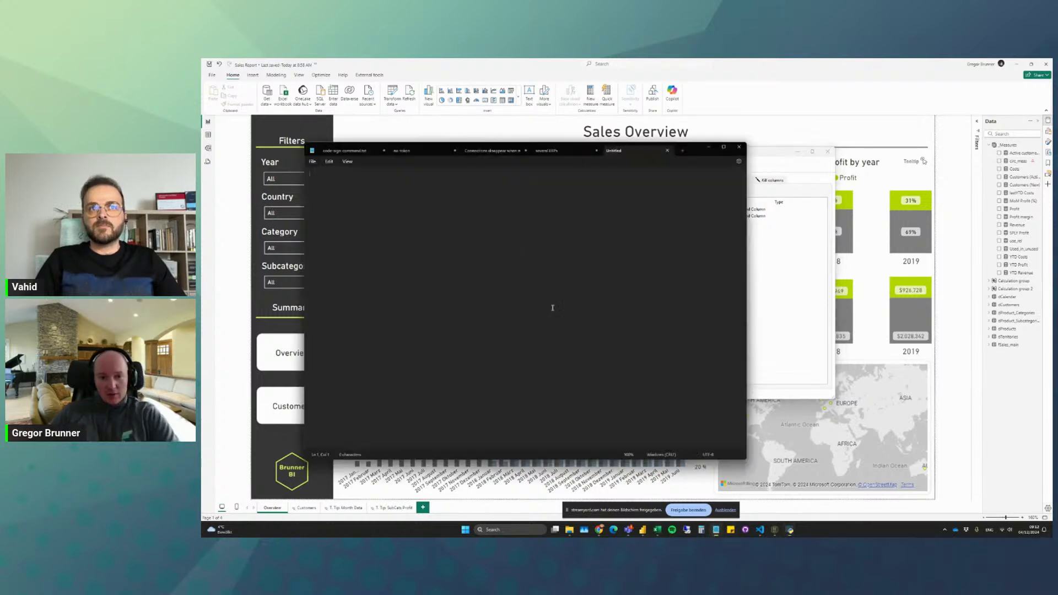
pyautogui.write('Model.Tables["fSales_main"].Columns["unused_calc_column"].Delete(); Model.Tables["dProducts"].Columns["circ"].Delete(); Model.Tables["_Measures"].Measures["YTD Revenue"].Delete(); Model.Tables["_Measures"].Measures["lastYTD Costs"].Delete(); Model.Tables["_Measures"].Measures["YTD Profit"].Delete(); Model.Tables["_Measures"].Measures["Used_in_unused"].Delete(); Model.Tables["_Measures"].Measures["use_rel"].Delete();')
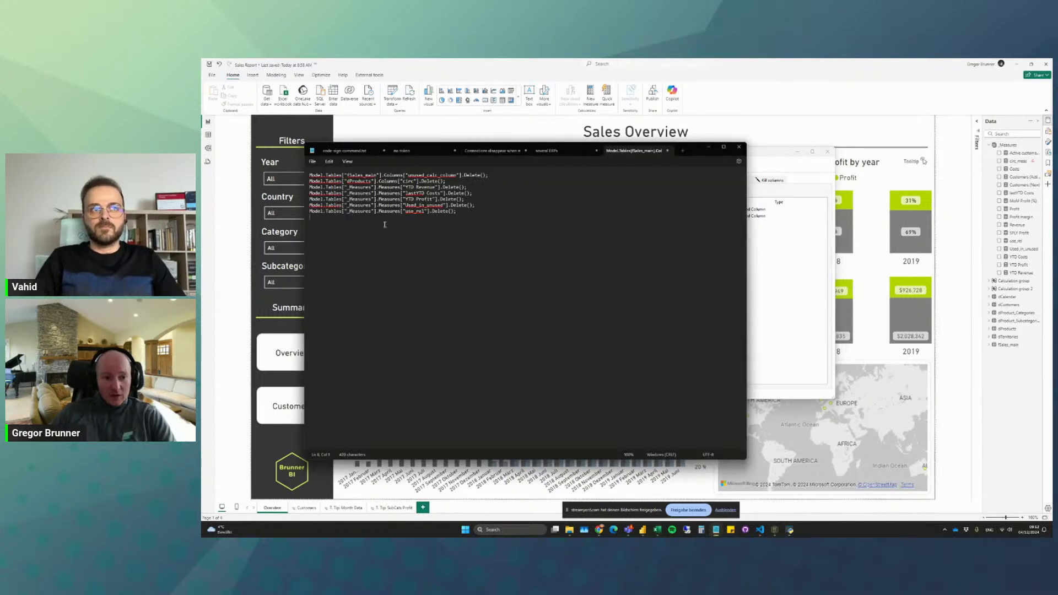
pyautogui.hotkey('ctrl', 'a')
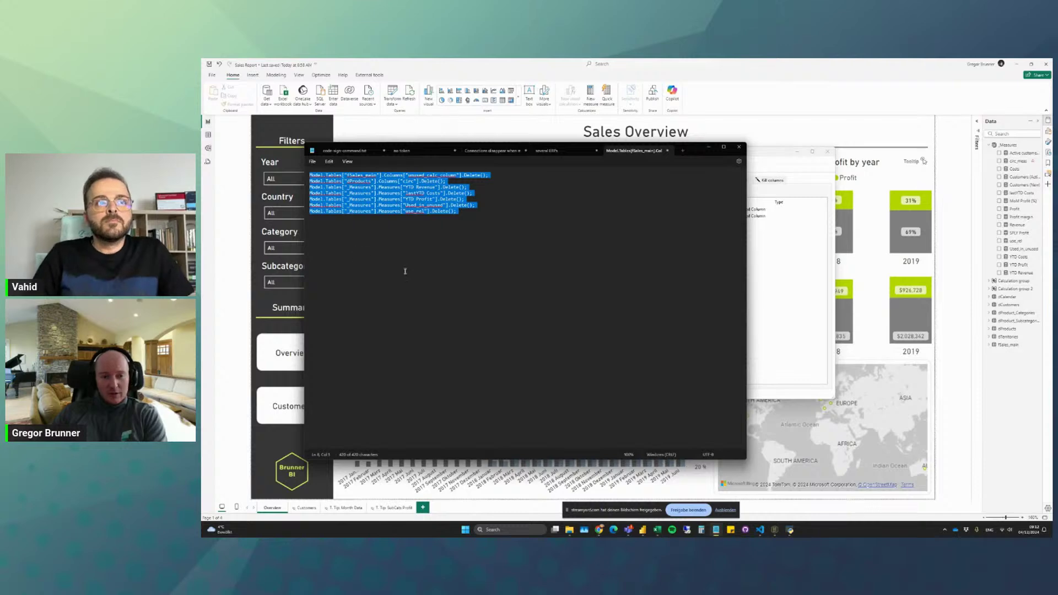
pyautogui.press('Delete')
pyautogui.click(709, 148)
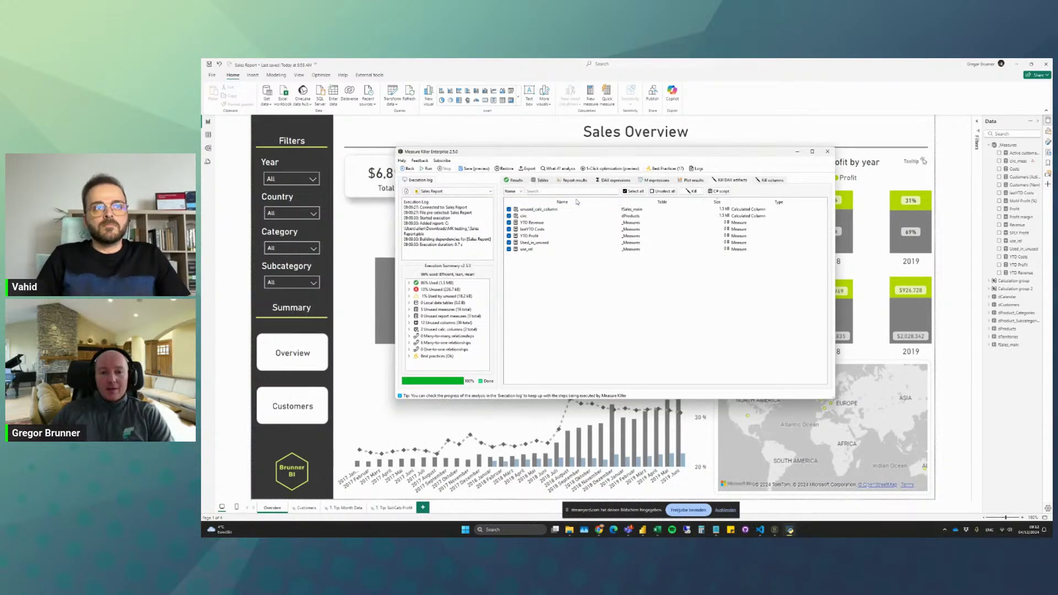
# View the backups of removed artifacts that can be restored alongside the main window, and close the list.
pyautogui.click(502, 168)
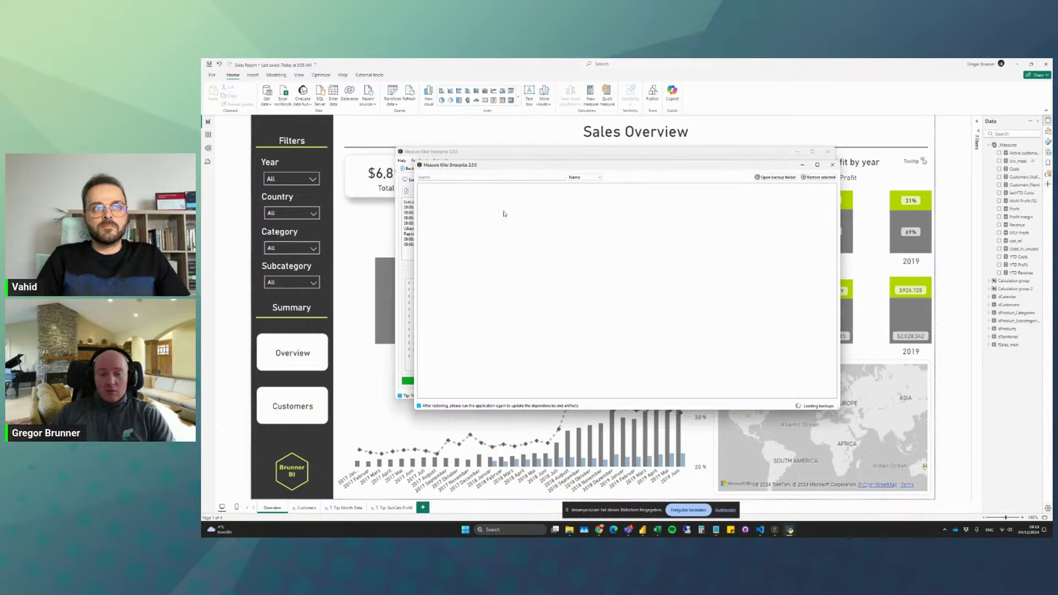
pyautogui.moveTo(606, 167); pyautogui.dragTo(603, 269)
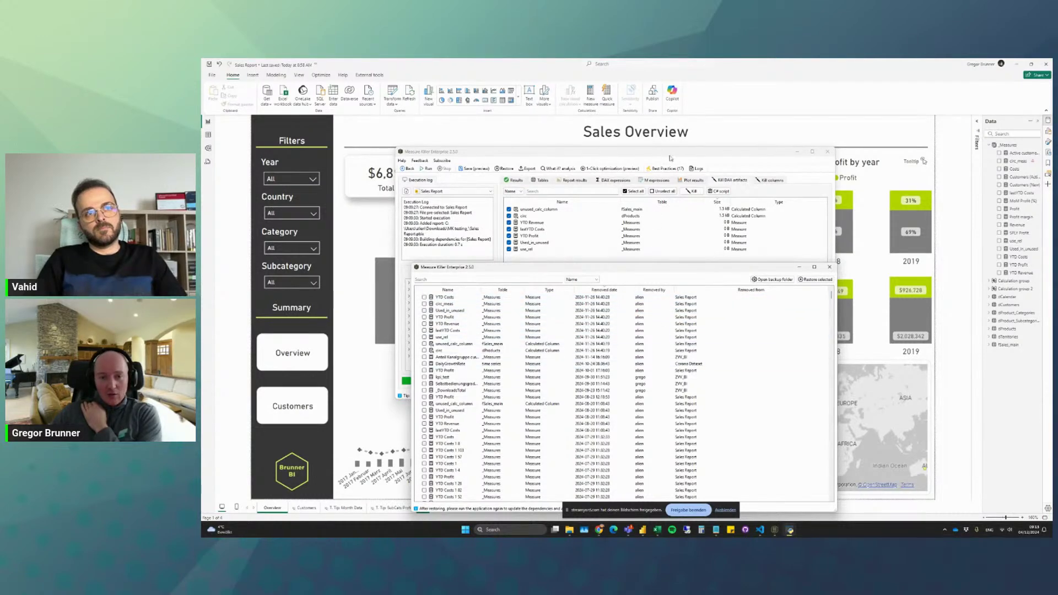
pyautogui.click(829, 267)
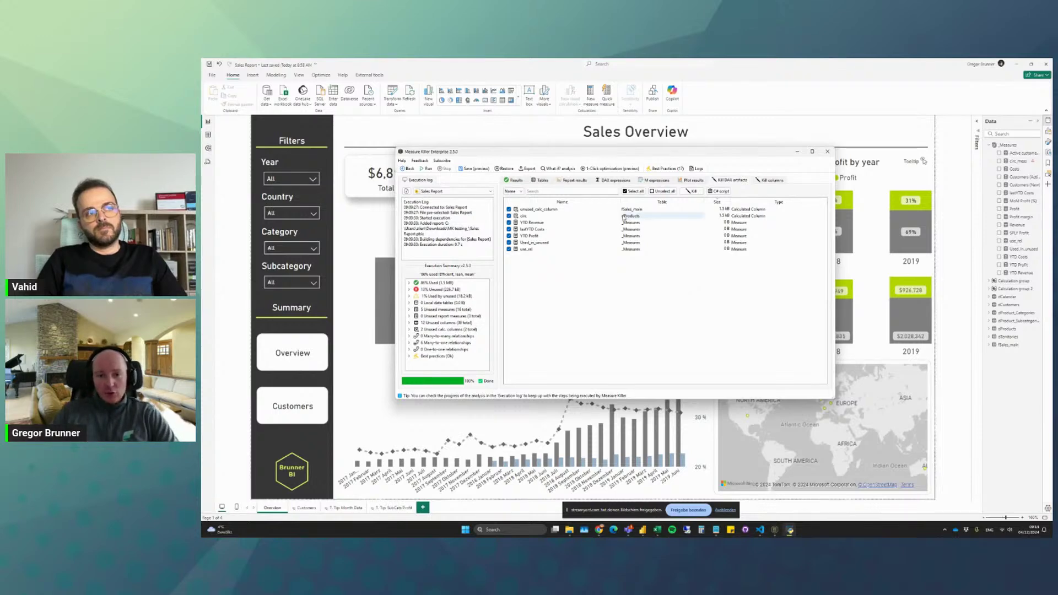
# Reopen the restore list and inspect the path of its artifacts_removal backup folder in File Explorer, closing the folder again.
pyautogui.click(502, 168)
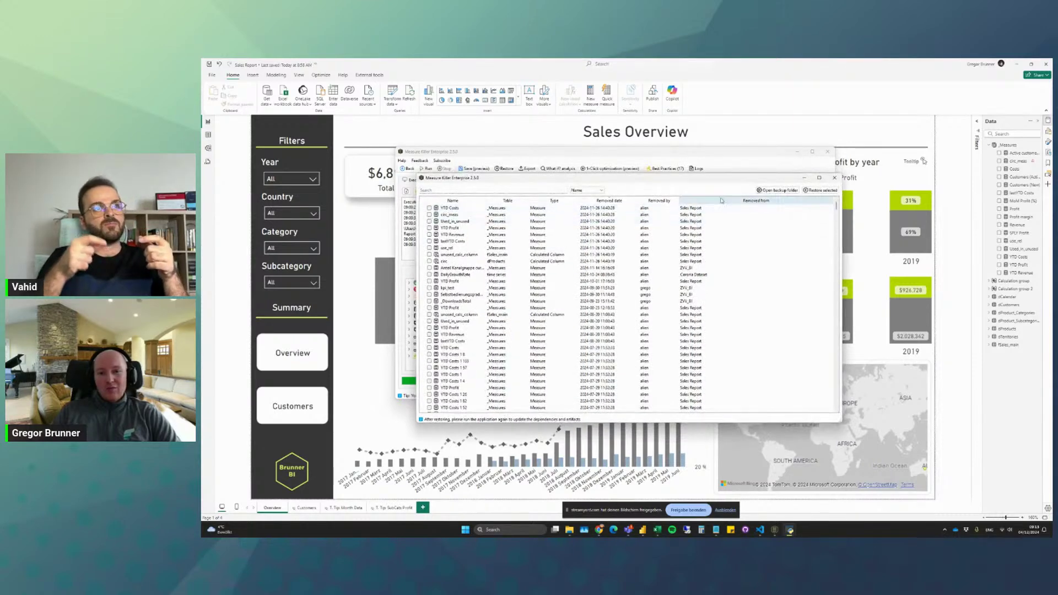
pyautogui.click(778, 190)
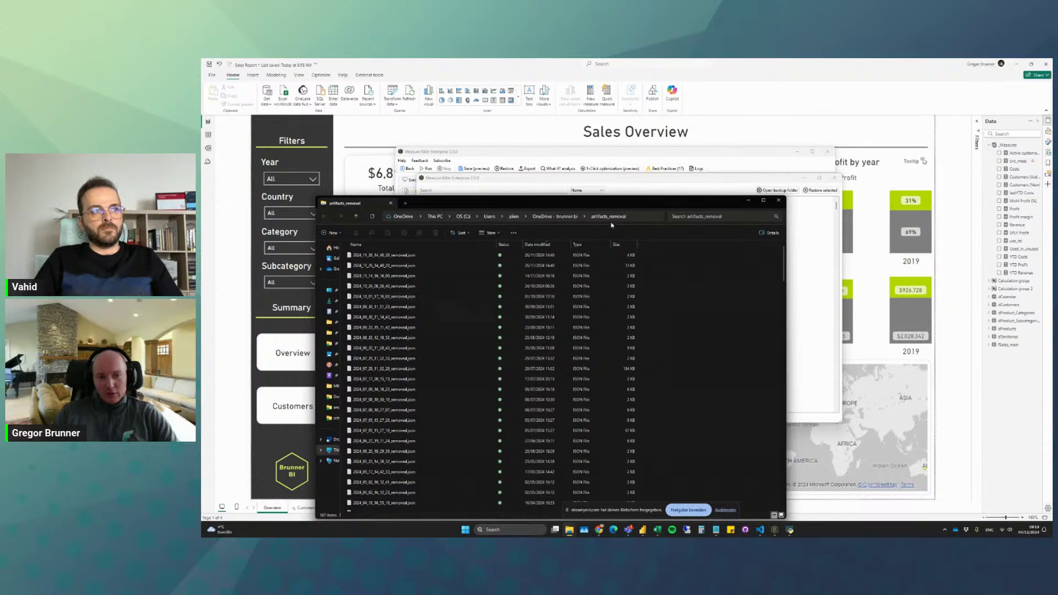
pyautogui.click(637, 217)
pyautogui.click(713, 295)
pyautogui.click(777, 202)
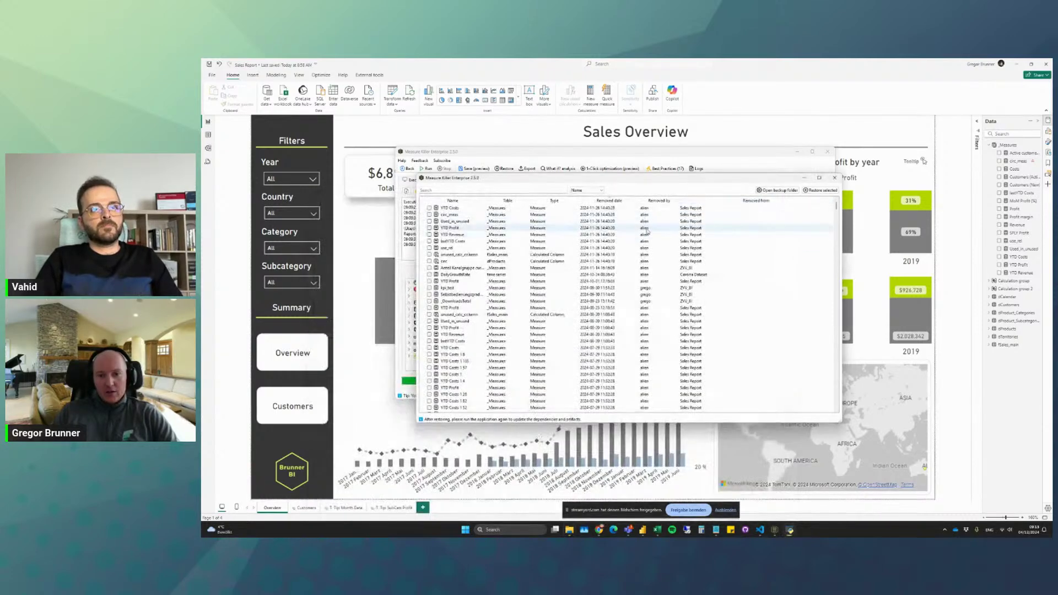
# Browse the list of removed artifacts down to the older entries from other reports and datasets.
pyautogui.scroll(-5, 650, 265)
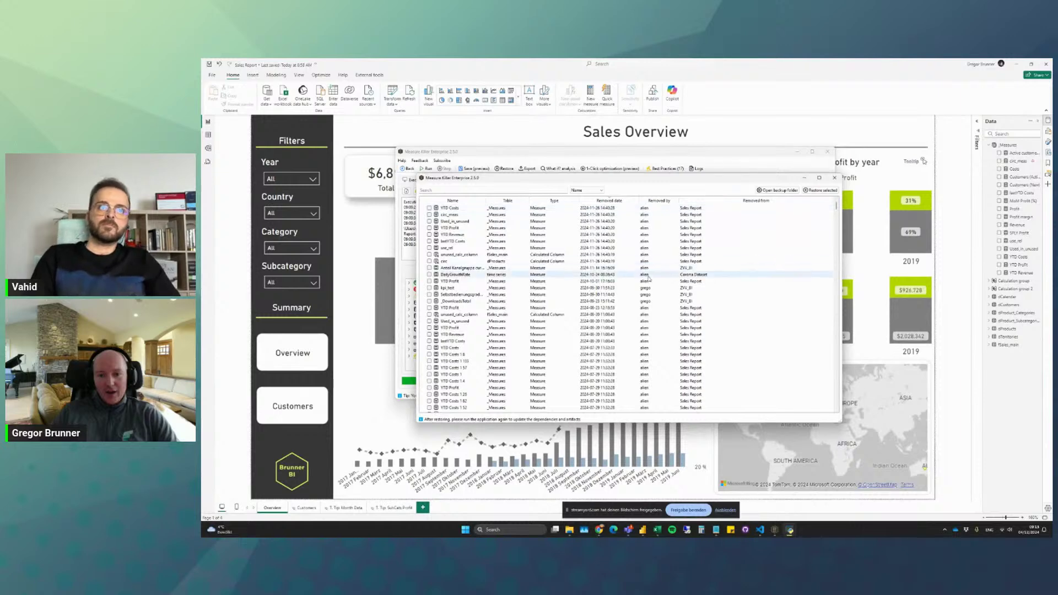
pyautogui.scroll(5, 652, 264)
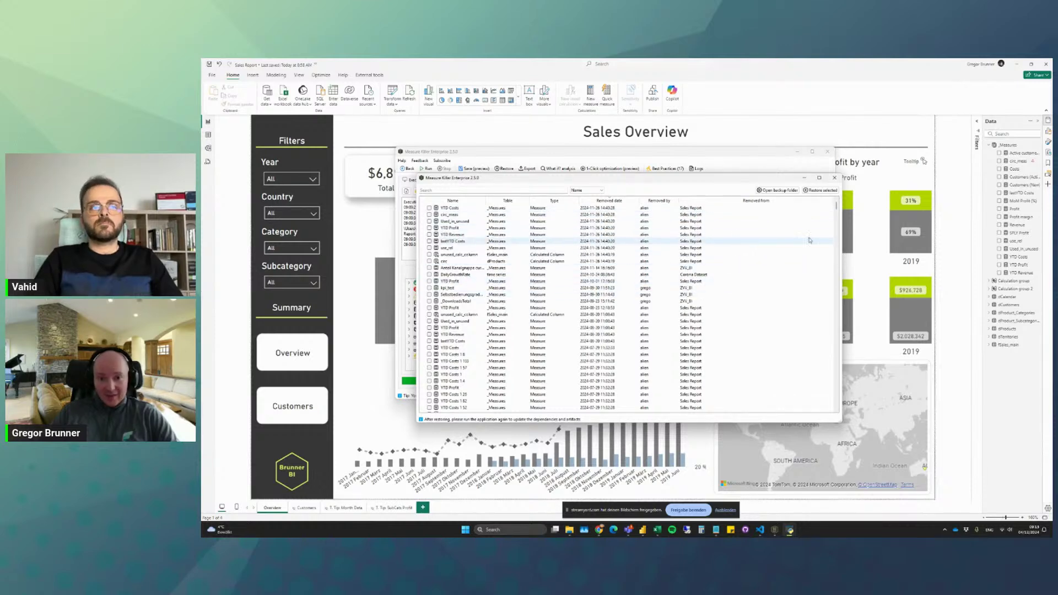
pyautogui.moveTo(836, 206); pyautogui.dragTo(837, 282)
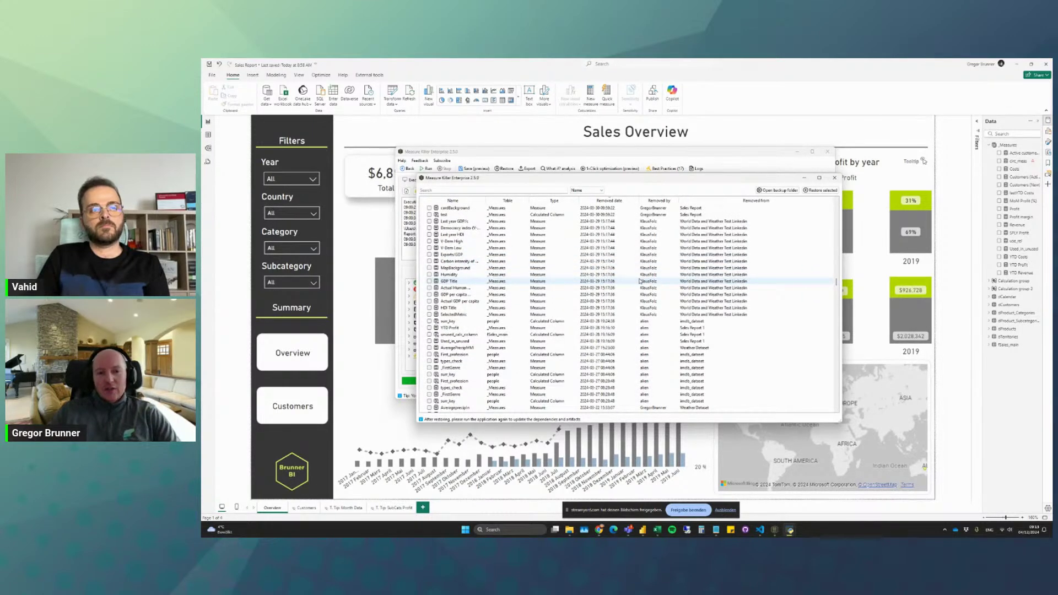
# Return to the newest removed artifacts, close the restore list, and display the Kill columns code for dProducts.
pyautogui.moveTo(837, 282); pyautogui.dragTo(836, 204)
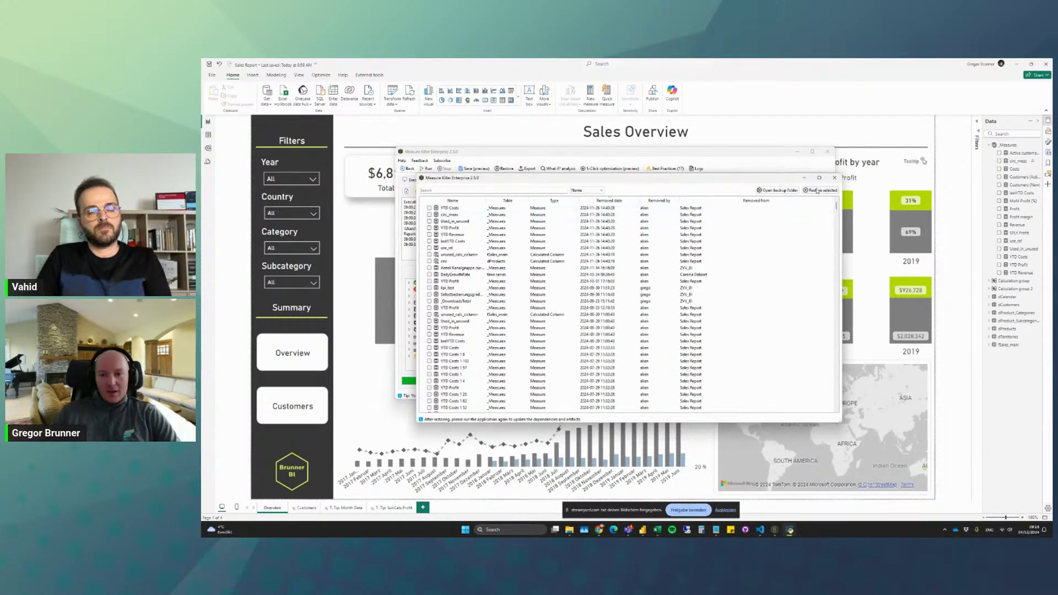
pyautogui.click(834, 178)
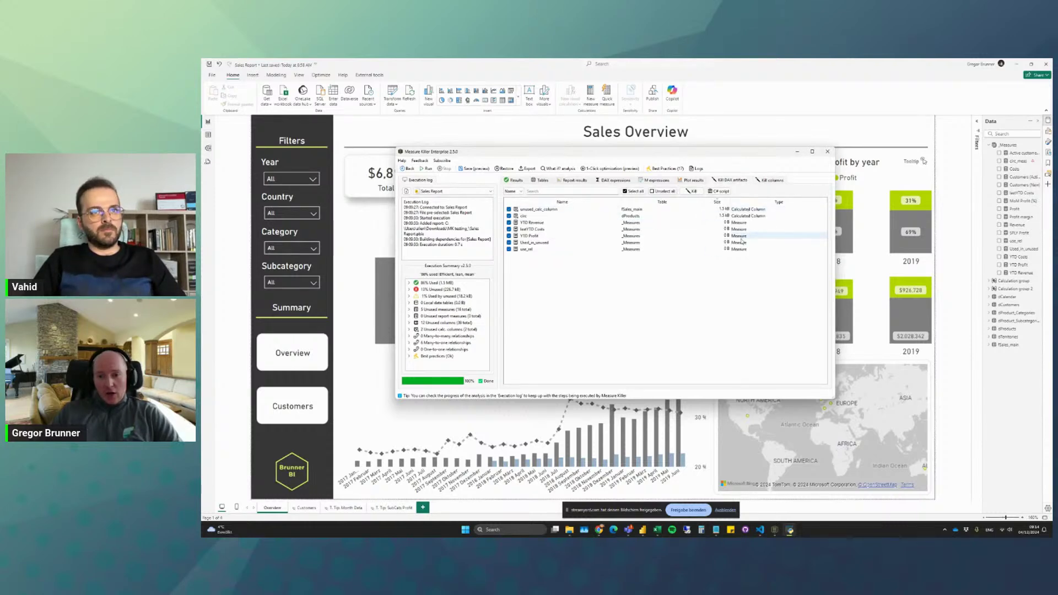
pyautogui.click(771, 180)
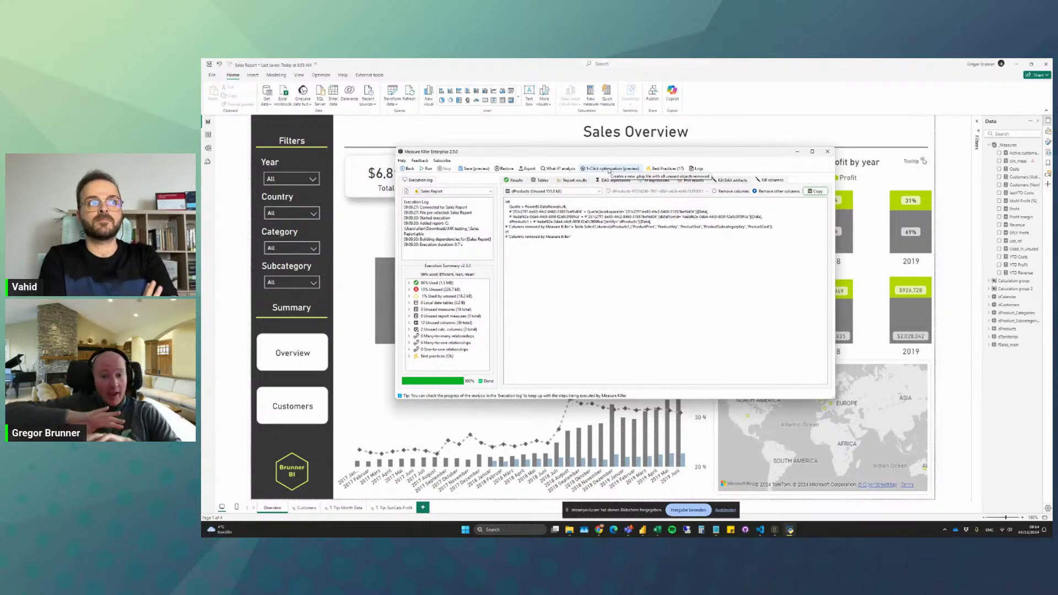
pyautogui.click(570, 193)
pyautogui.click(570, 197)
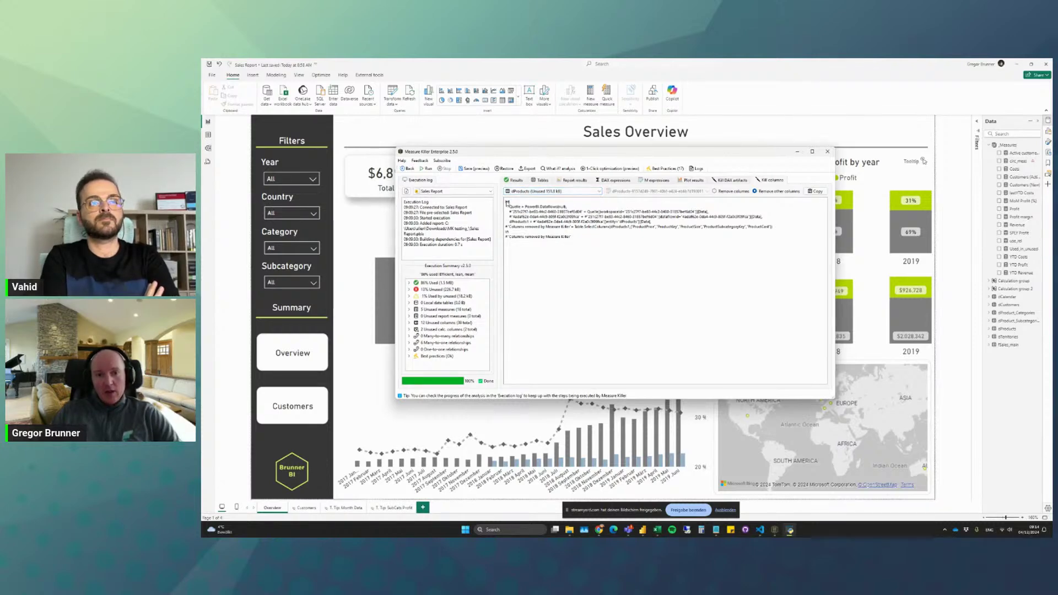
# Highlight the original query steps and the added Table.SelectColumns step in the dProducts code to examine them.
pyautogui.moveTo(540, 203); pyautogui.dragTo(587, 221)
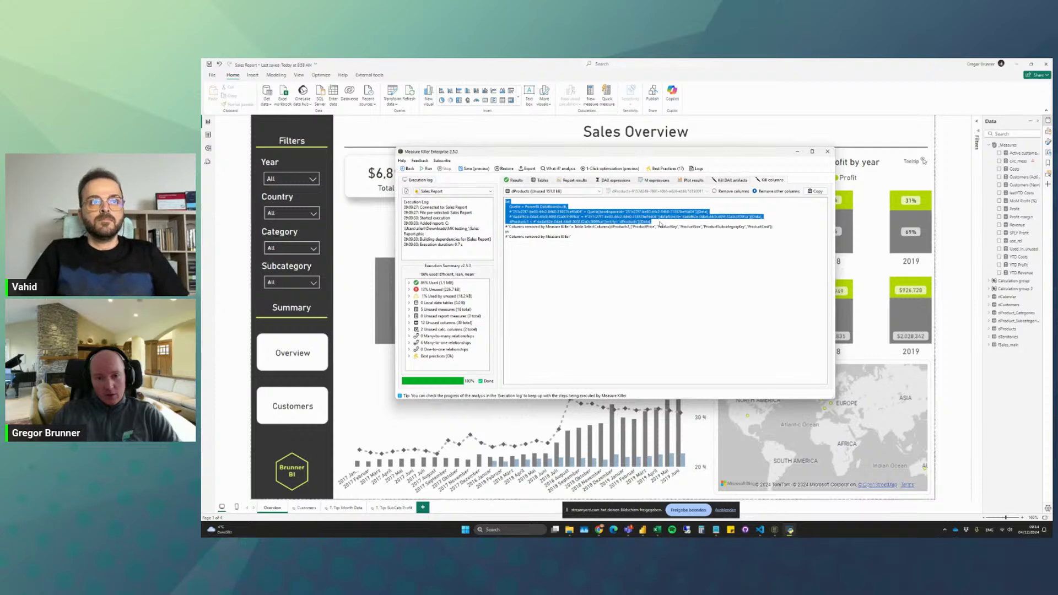
pyautogui.click(586, 219)
pyautogui.moveTo(506, 204); pyautogui.dragTo(657, 226)
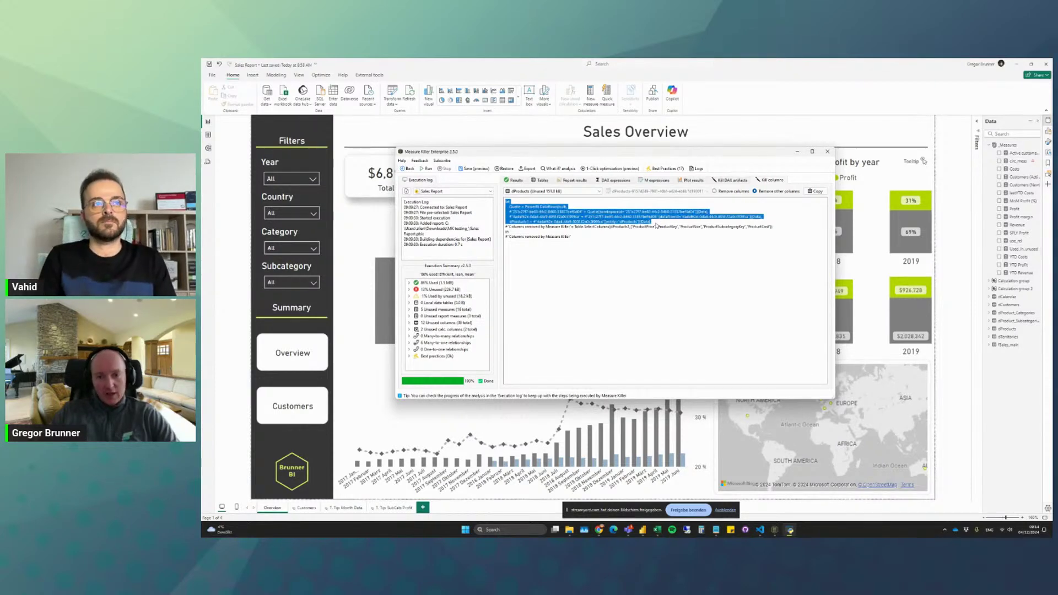
pyautogui.click(657, 226)
pyautogui.moveTo(507, 227); pyautogui.dragTo(770, 230)
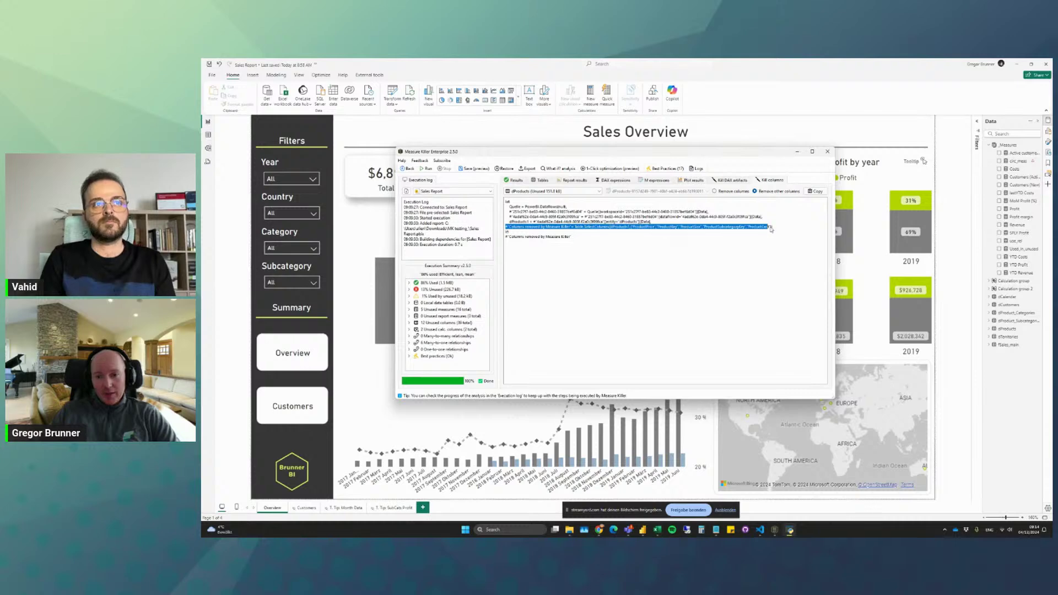
# Switch to Power BI Desktop, open the report's queries in the Power Query Editor, and select the dProducts query.
pyautogui.click(395, 95)
pyautogui.click(396, 95)
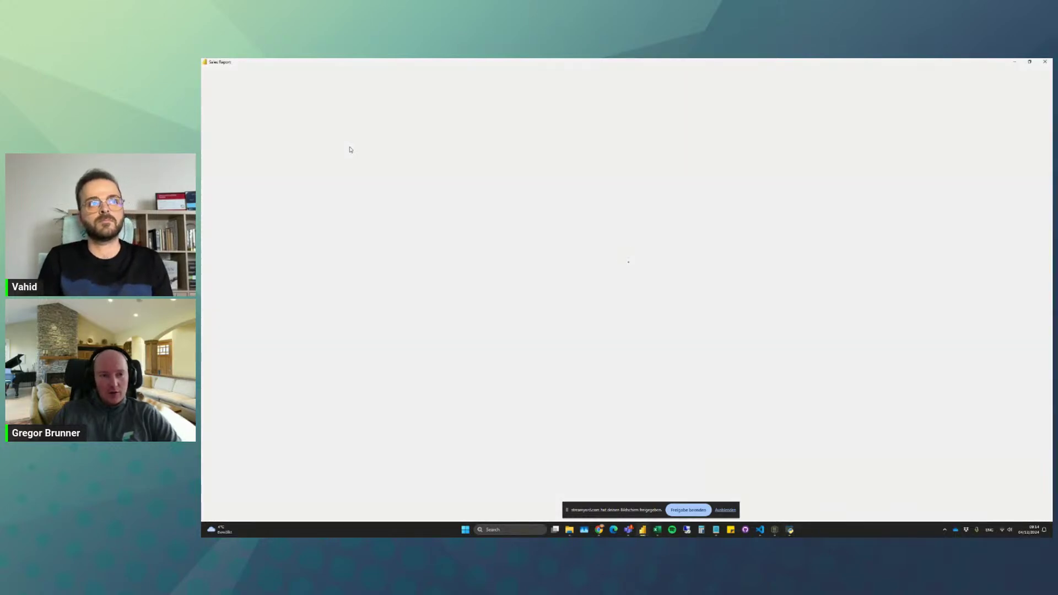
pyautogui.click(230, 156)
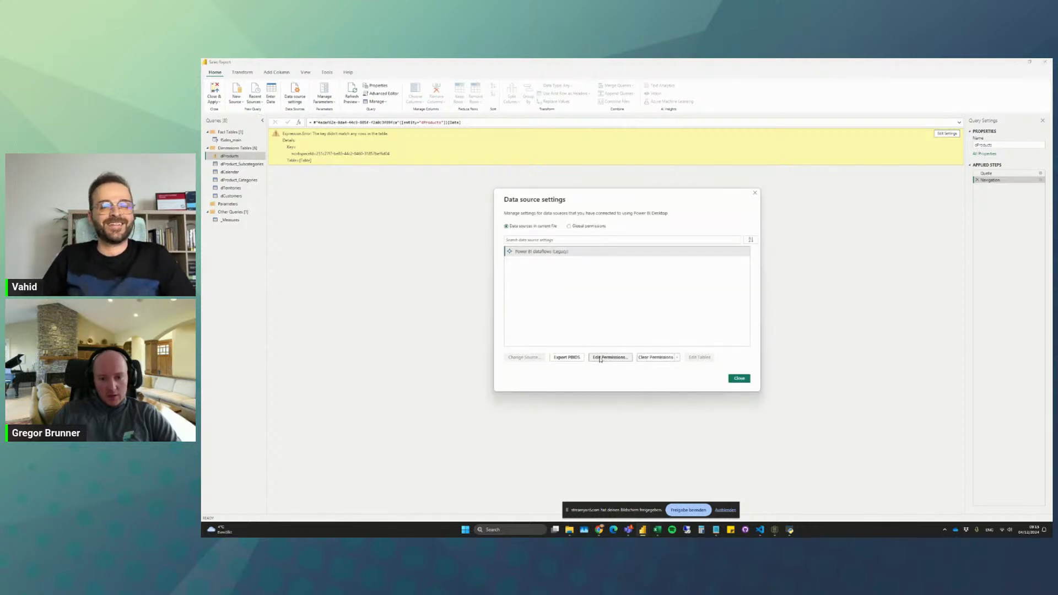
# Sign in again with the organizational account for the Power BI dataflows (Legacy) source, save the permissions, and close the data source settings.
pyautogui.click(601, 358)
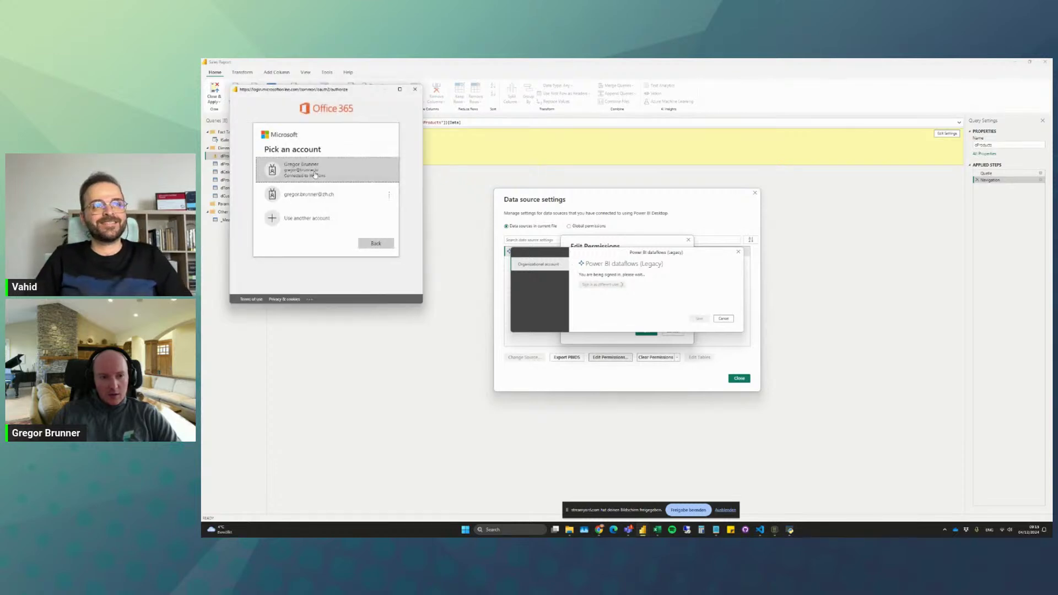
pyautogui.click(317, 170)
pyautogui.click(698, 320)
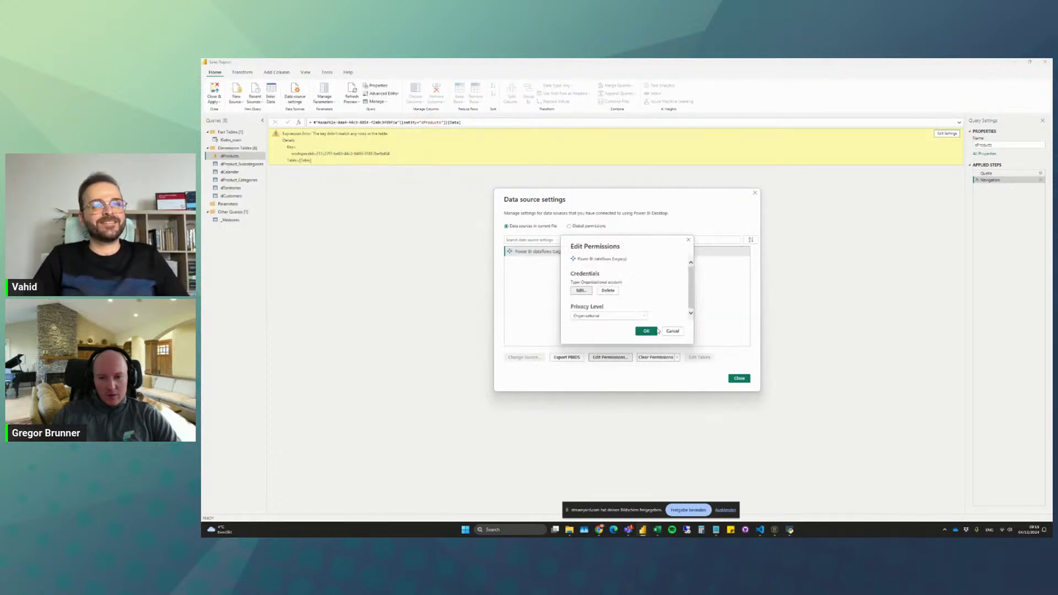
pyautogui.click(645, 331)
pyautogui.click(730, 378)
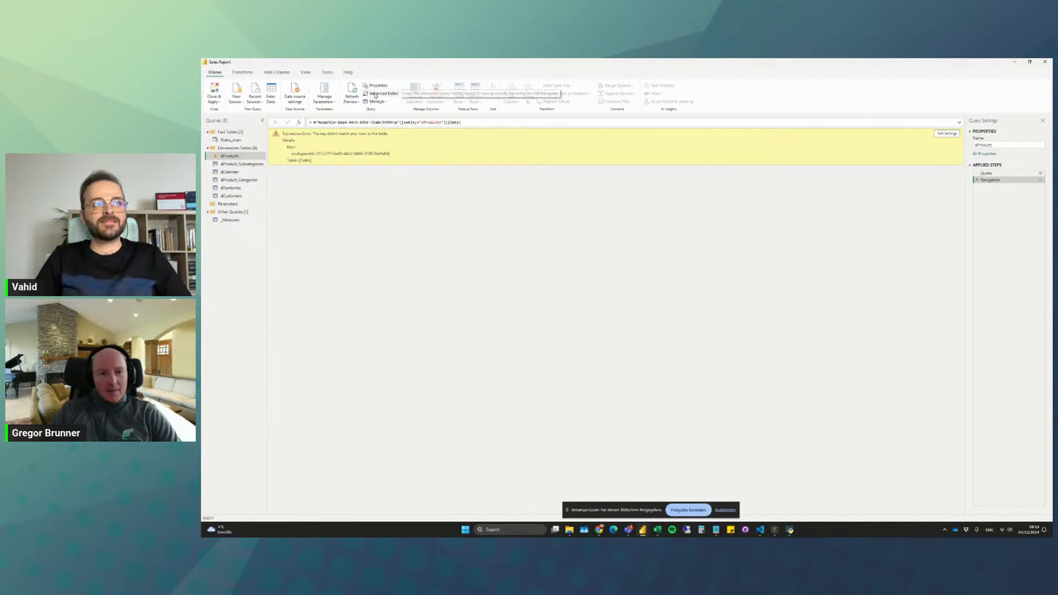
# Replace the full M code of the dProducts query with the copied code containing the "Columns removed by Measure Killer" step.
pyautogui.click(379, 93)
pyautogui.hotkey('ctrl', 'a')
pyautogui.hotkey('ctrl', 'v')
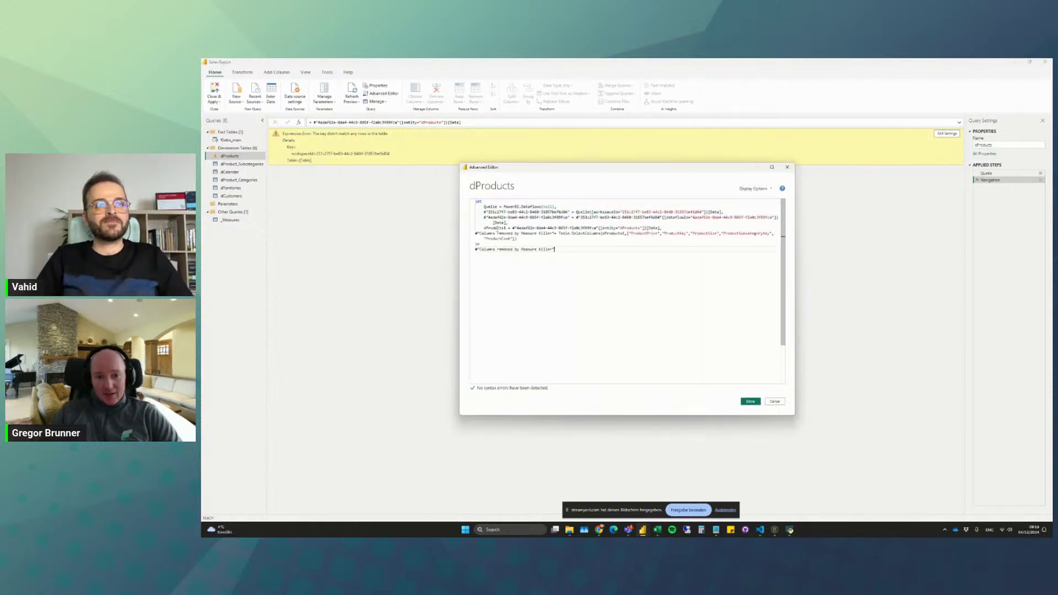
pyautogui.click(751, 401)
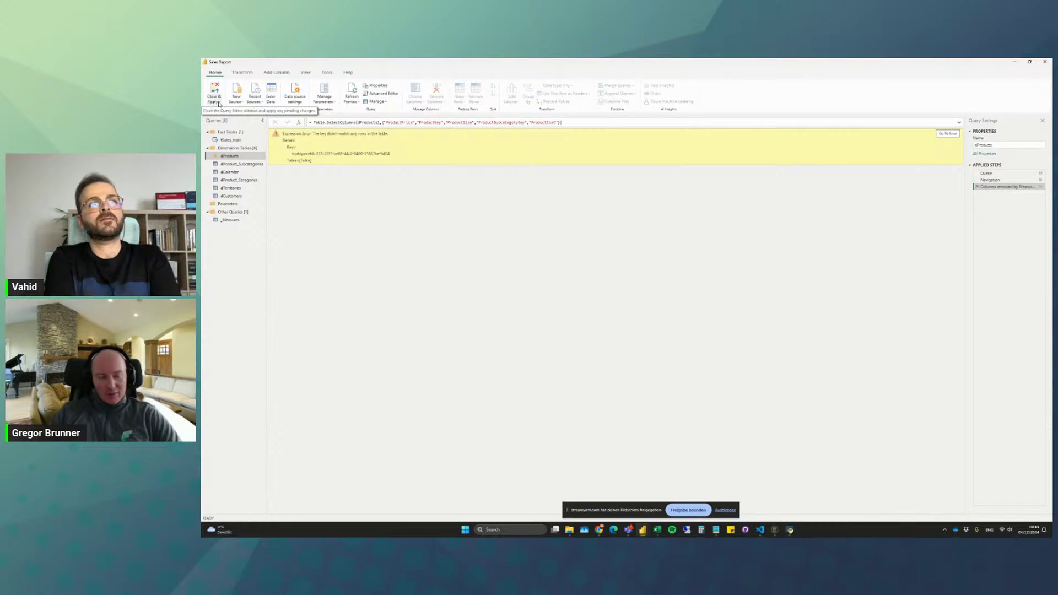
# Switch to Measure Killer and view the generated column-removal code for dTerritories and dCalendar.
pyautogui.click(789, 530)
pyautogui.click(585, 192)
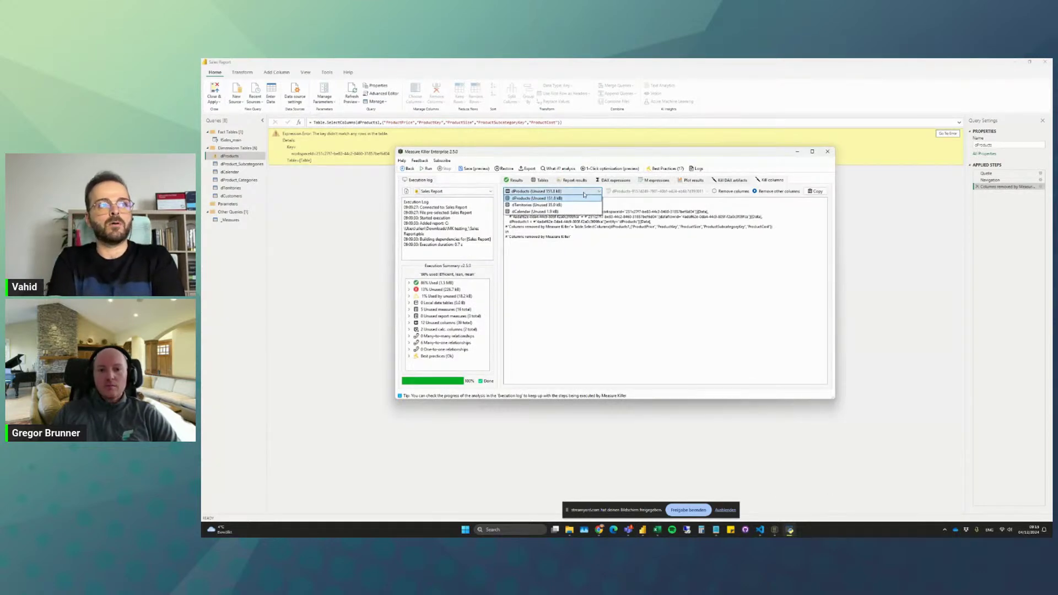
pyautogui.click(551, 205)
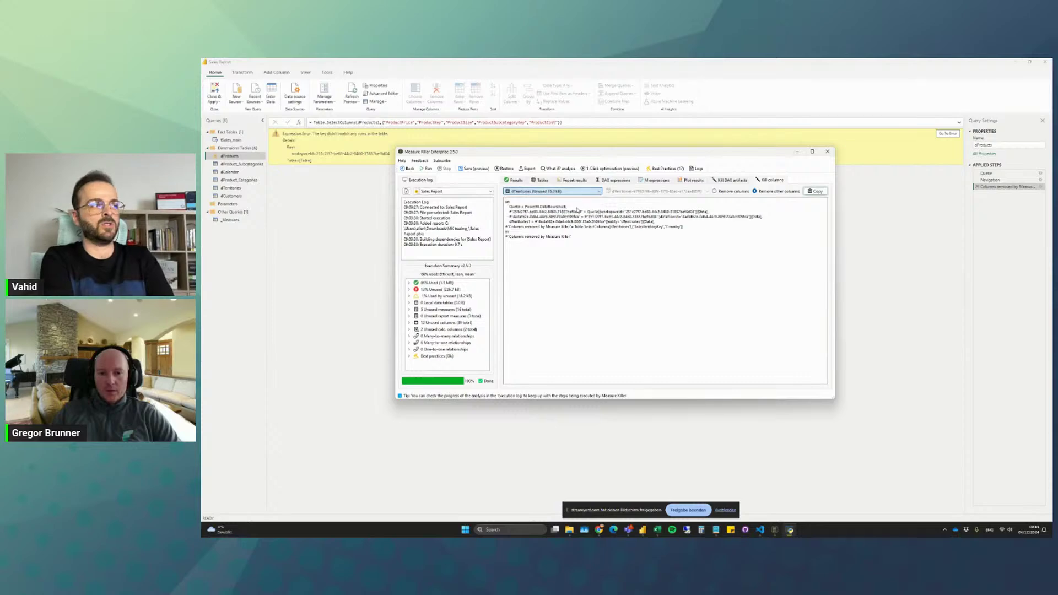
pyautogui.click(565, 192)
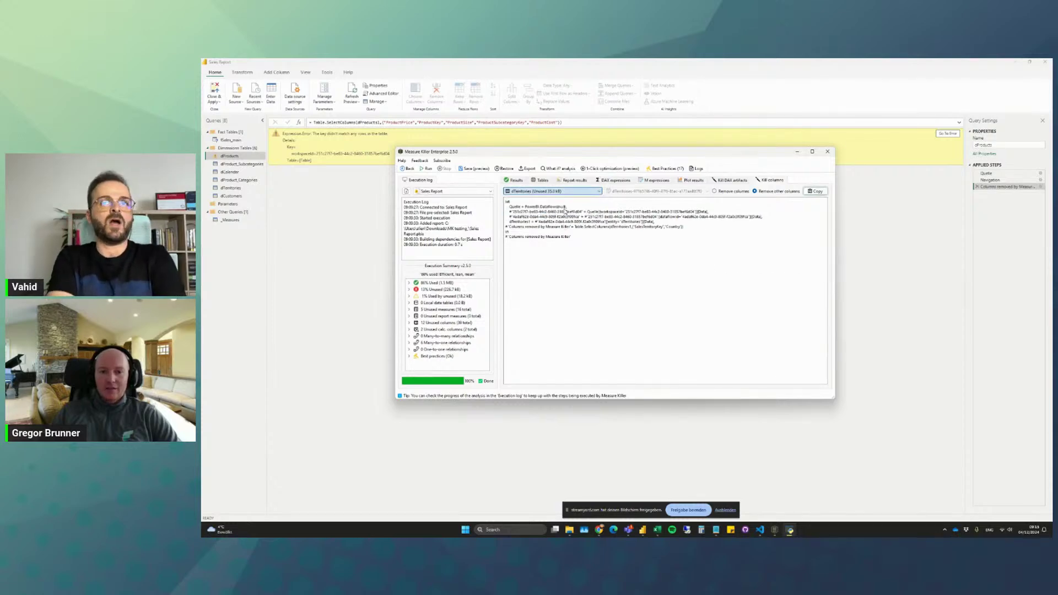
pyautogui.click(562, 211)
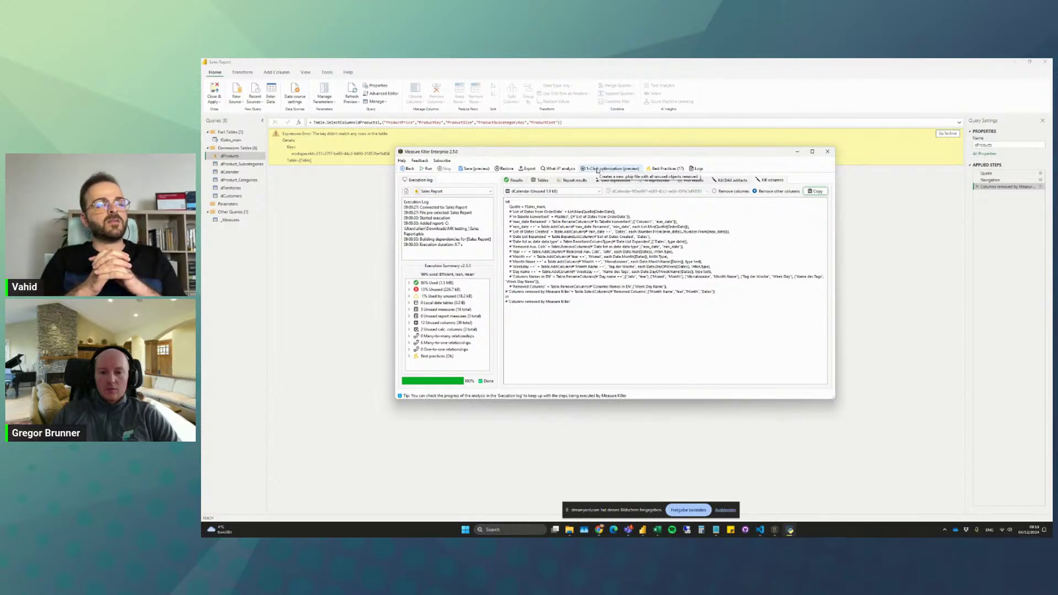
# Close the Power Query Editor without applying the query edits, and discard the pending changes in the report.
pyautogui.click(340, 214)
pyautogui.click(214, 102)
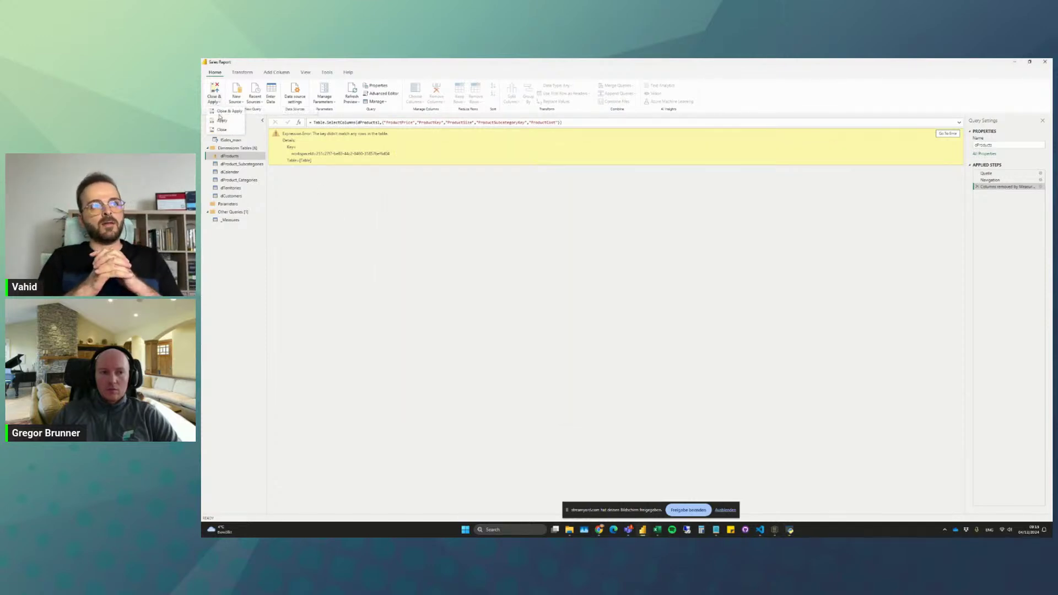
pyautogui.click(221, 129)
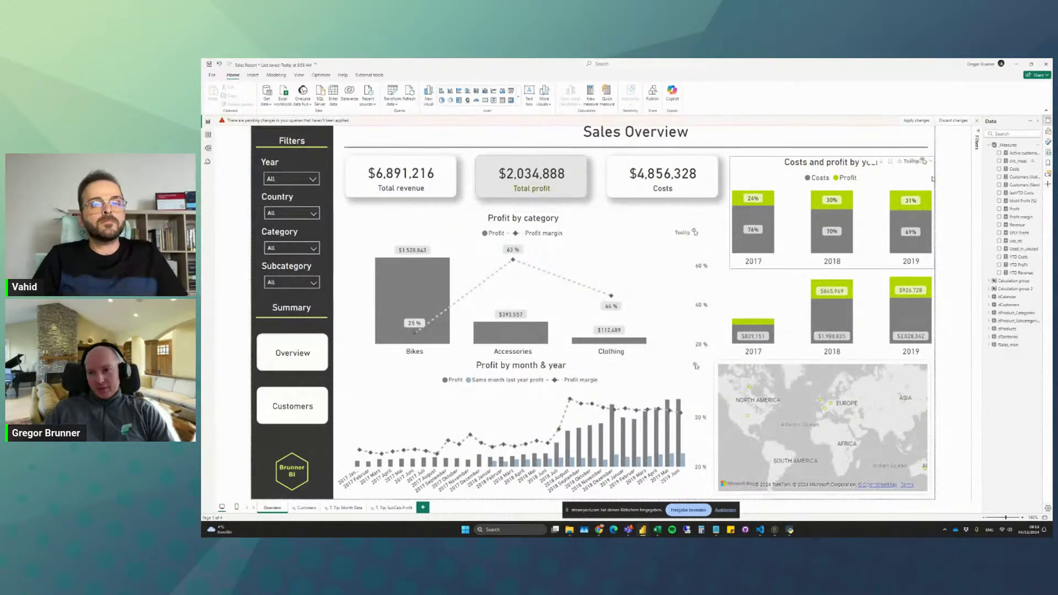
pyautogui.click(953, 120)
pyautogui.click(655, 312)
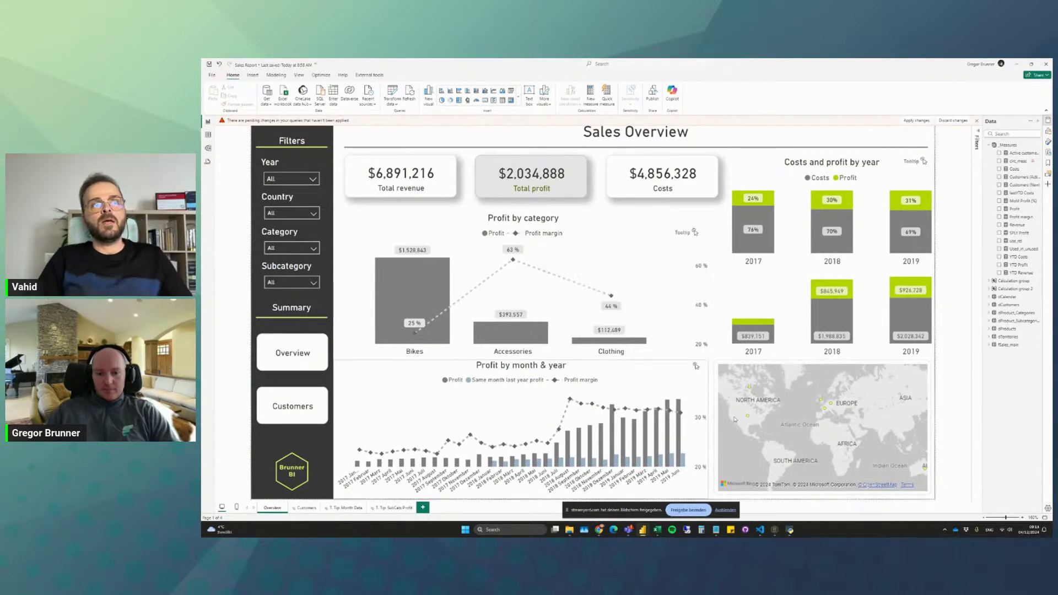
# Return Measure Killer to its welcome screen, and close the Sales Report in Power BI Desktop without saving.
pyautogui.click(791, 530)
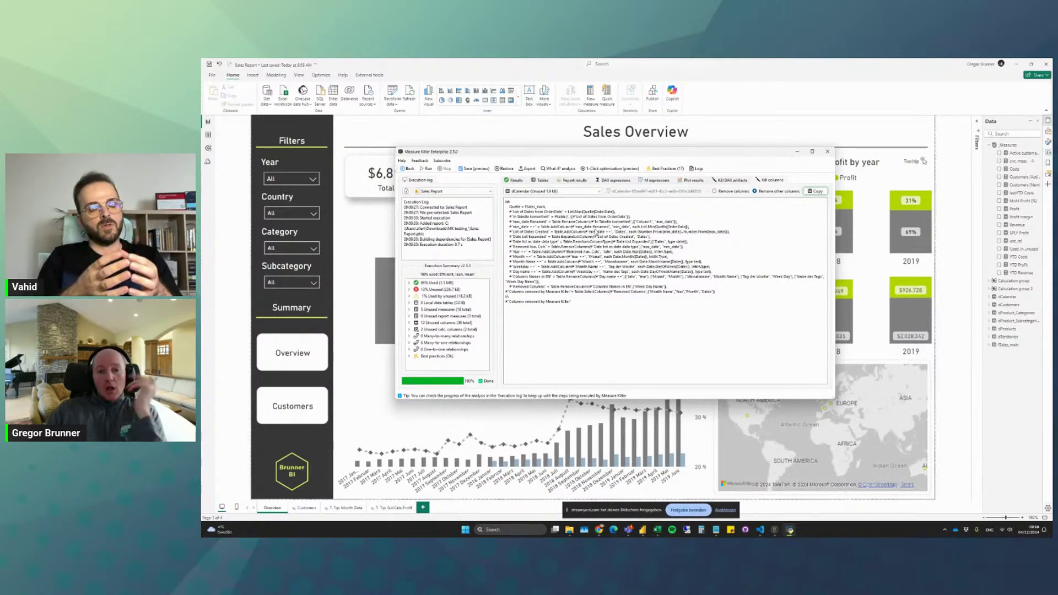
pyautogui.click(406, 169)
pyautogui.click(574, 292)
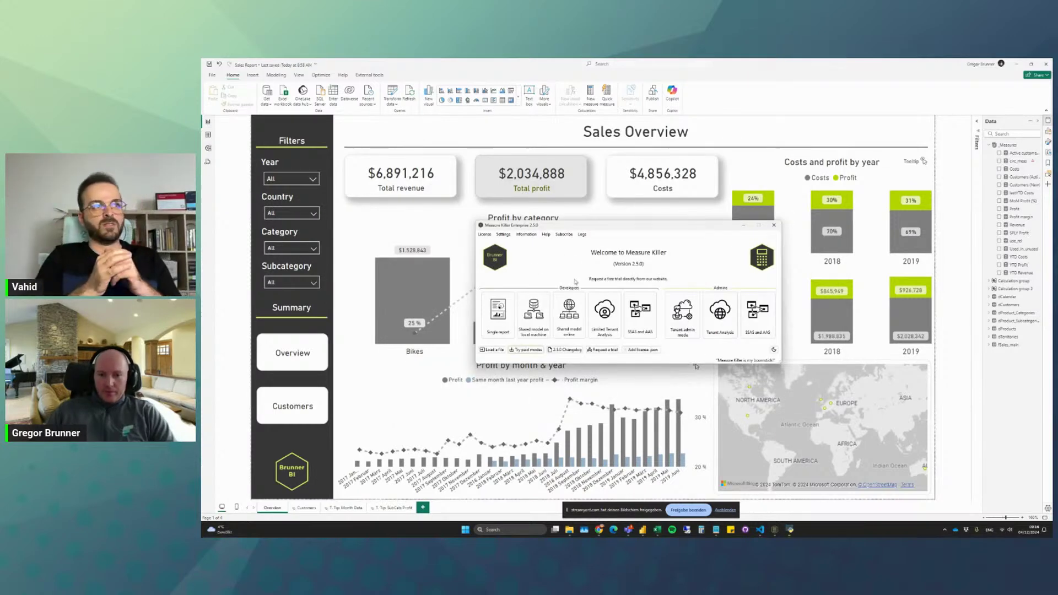
pyautogui.moveTo(572, 226); pyautogui.dragTo(567, 225)
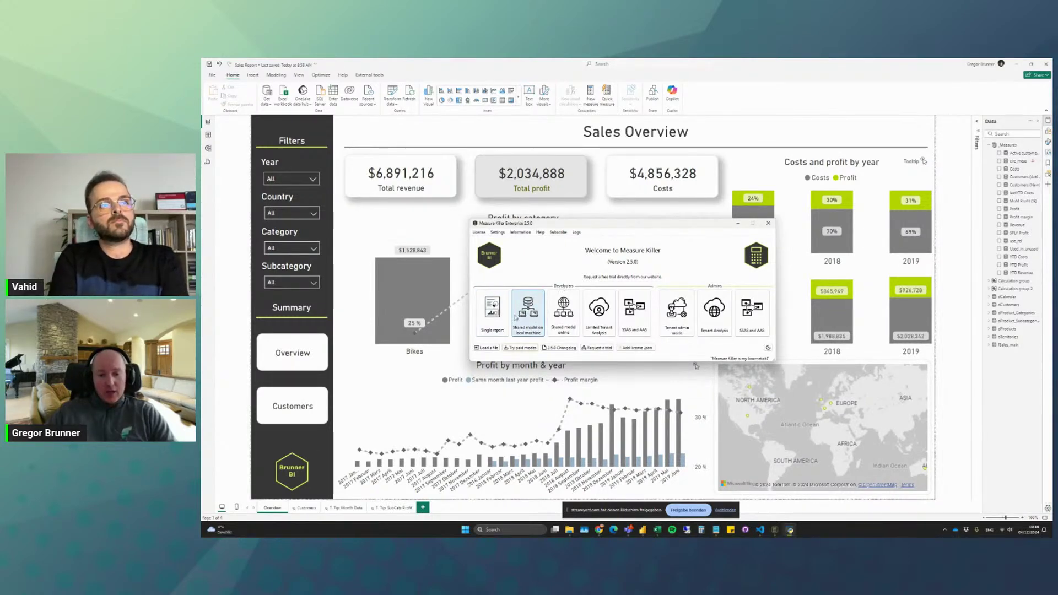
pyautogui.click(1046, 64)
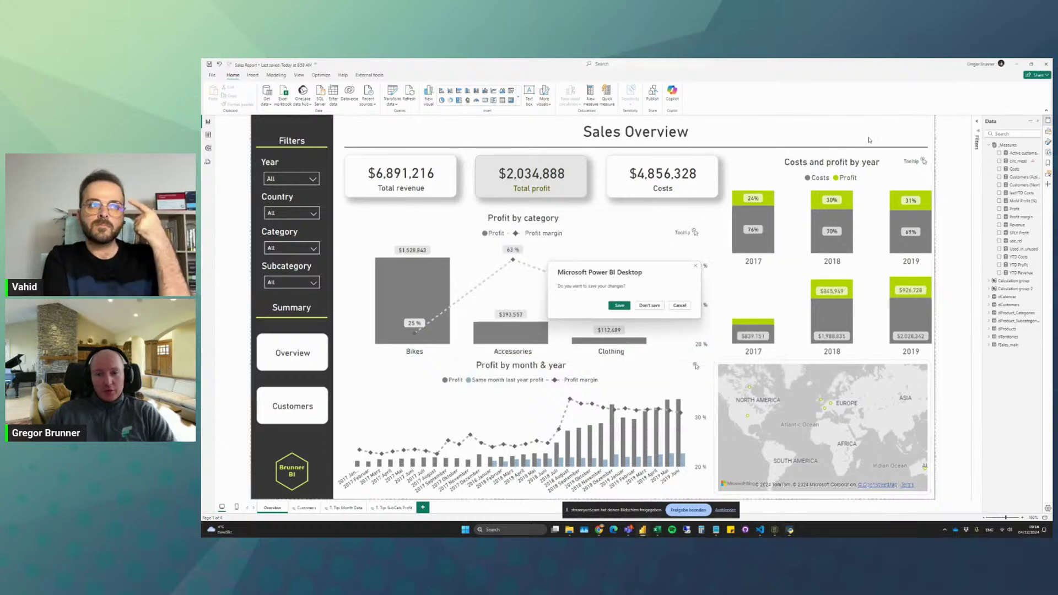
pyautogui.click(656, 307)
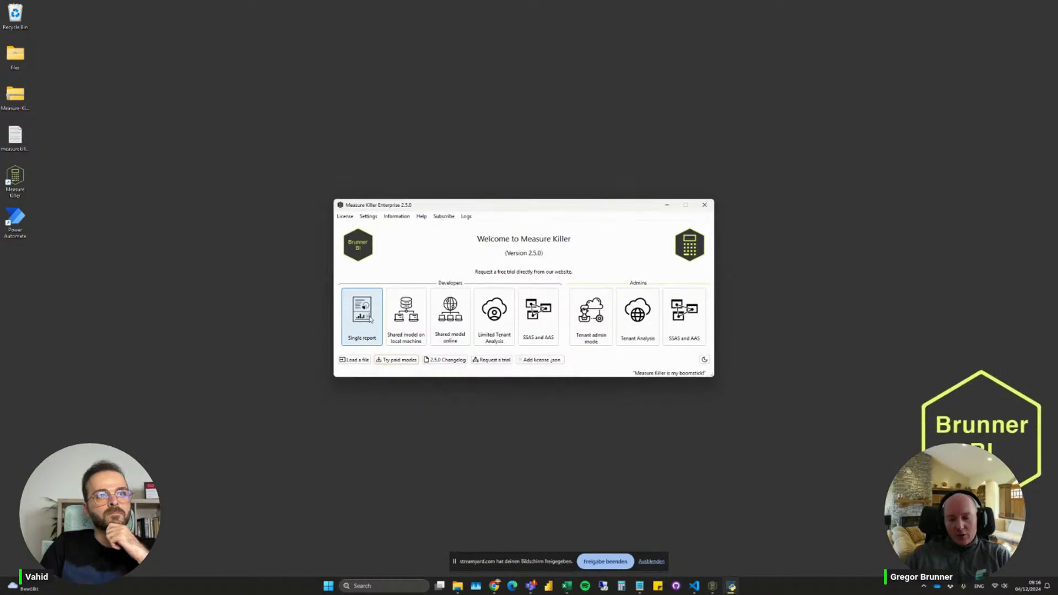
# Try to start the Single report mode without an open Power BI file, and go back to the welcome screen.
pyautogui.click(362, 316)
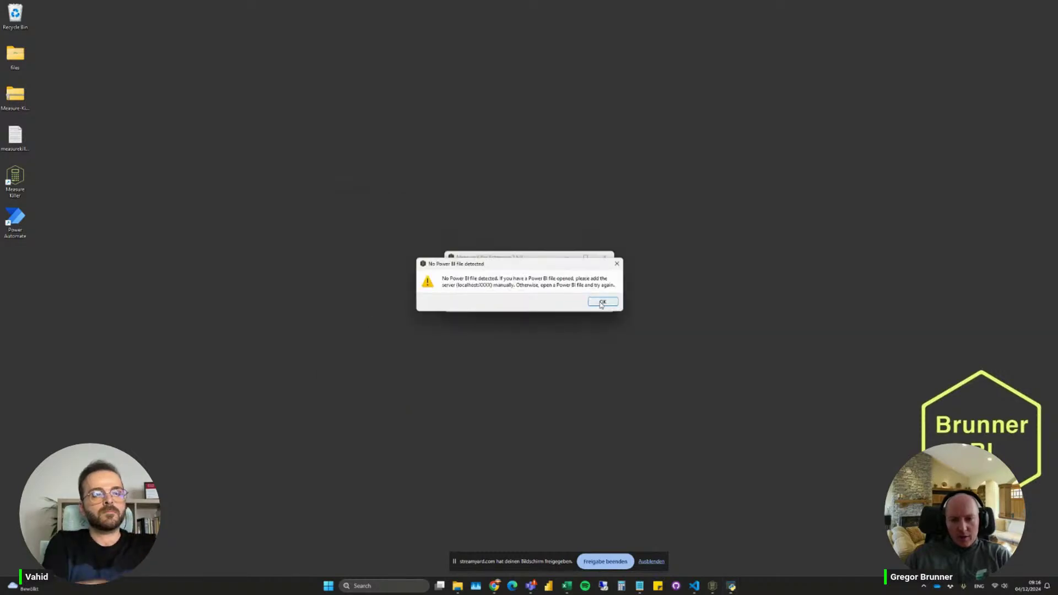
pyautogui.click(602, 302)
pyautogui.click(465, 289)
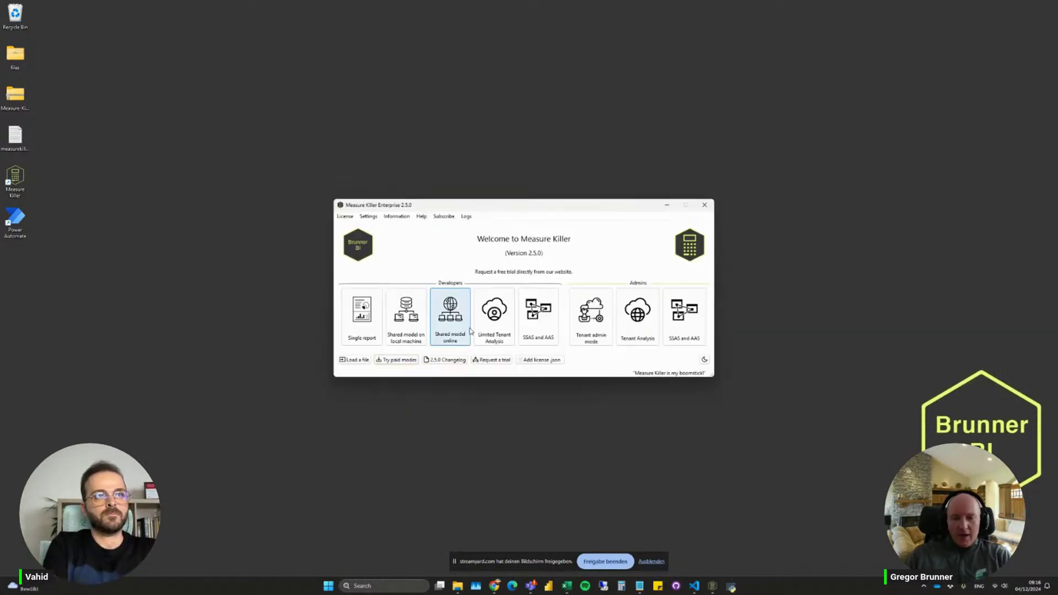
# Open the Shared model online mode and reauthenticate with the already signed-in Microsoft account.
pyautogui.moveTo(479, 210); pyautogui.dragTo(469, 202)
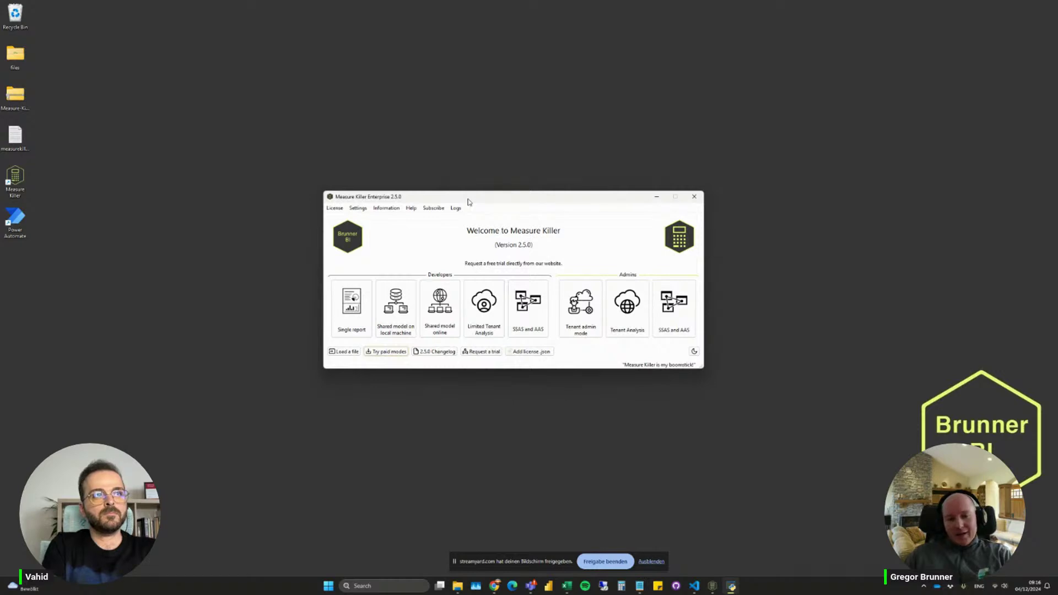
pyautogui.click(438, 313)
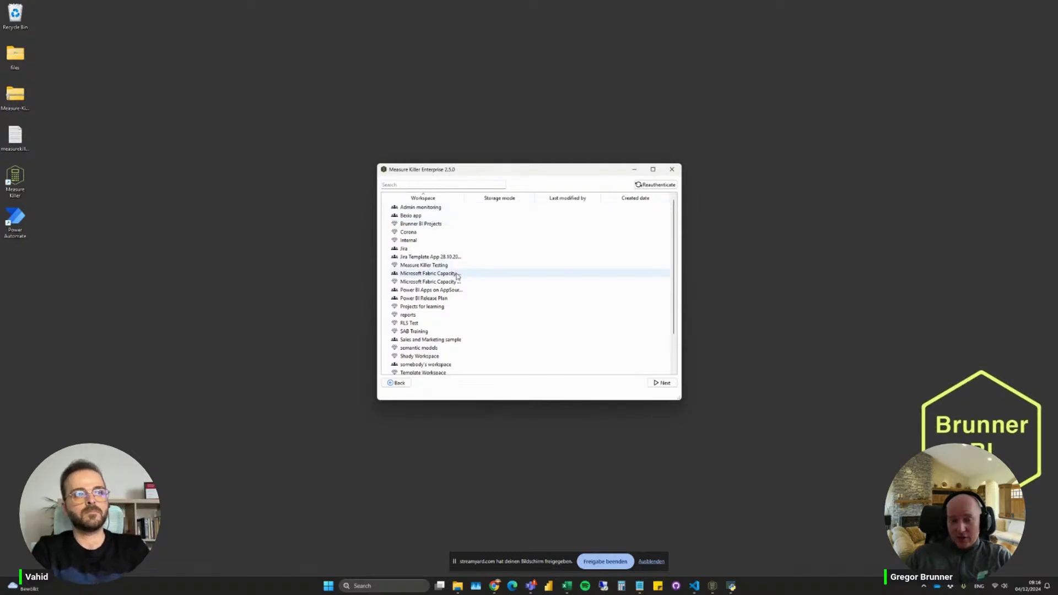
pyautogui.click(645, 186)
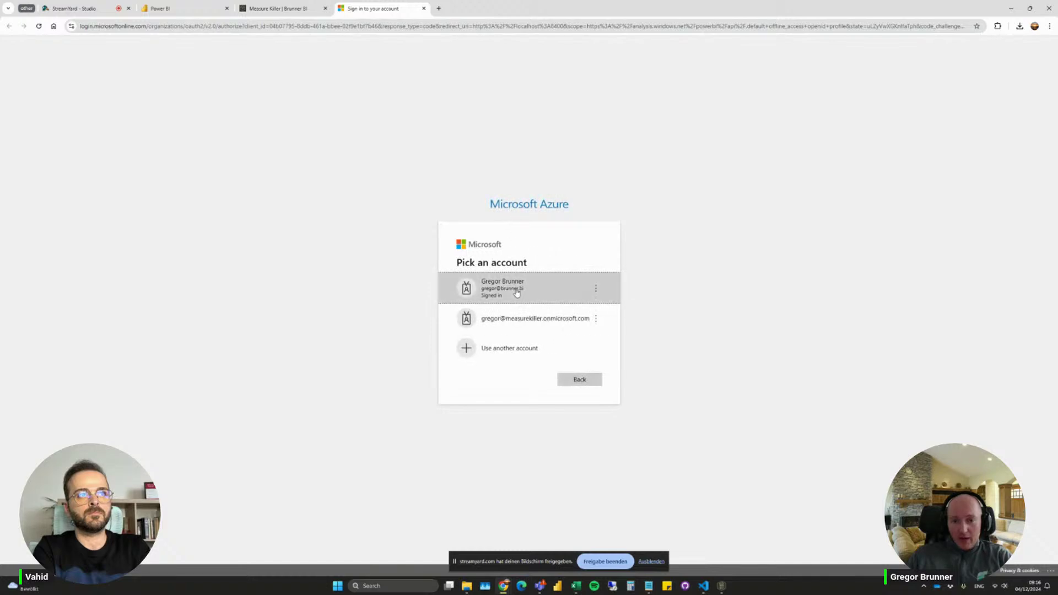
pyautogui.click(516, 292)
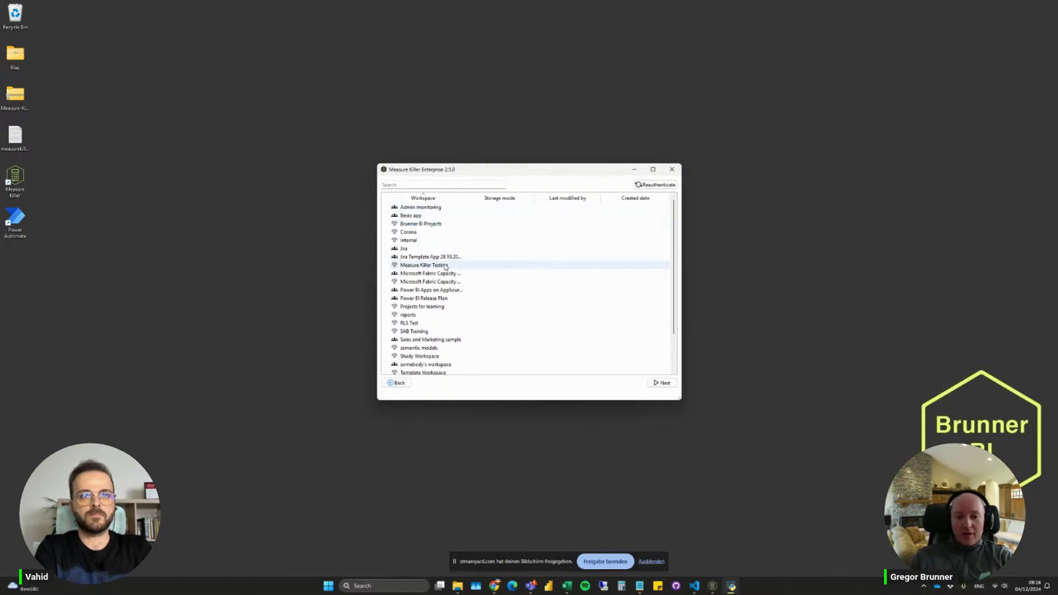
# Browse the workspaces and expand Brunner BI Projects to list its semantic models, dismissing the access warning.
pyautogui.scroll(-2, 435, 276)
pyautogui.scroll(2, 420, 359)
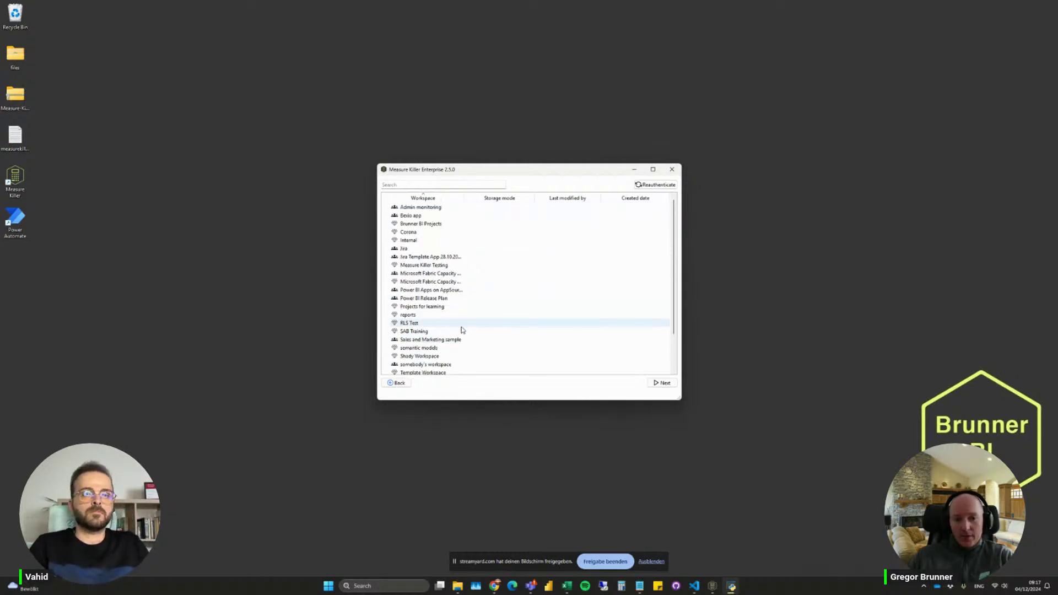
pyautogui.click(434, 225)
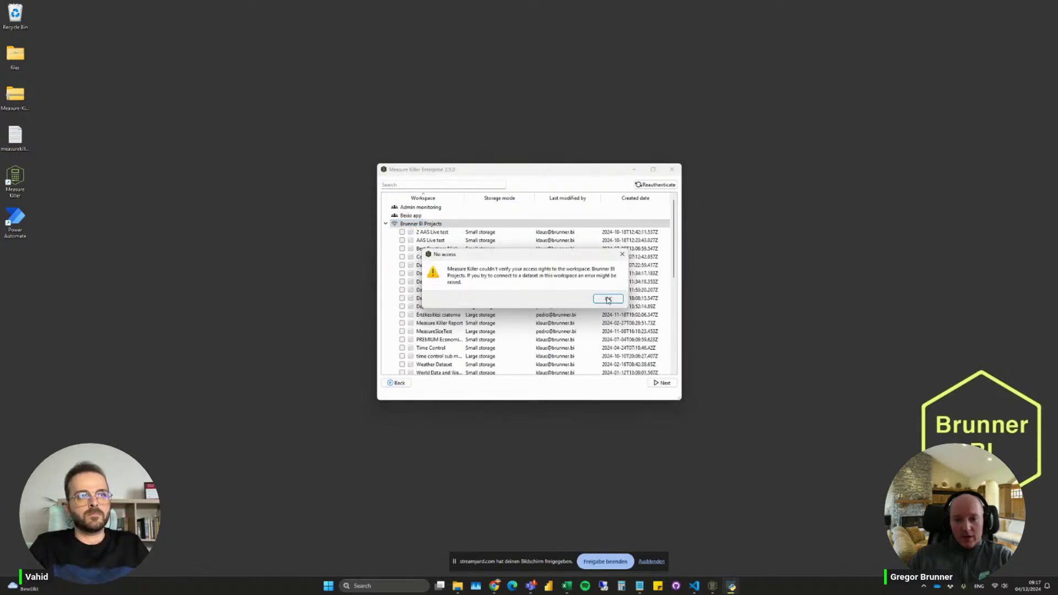
pyautogui.click(609, 299)
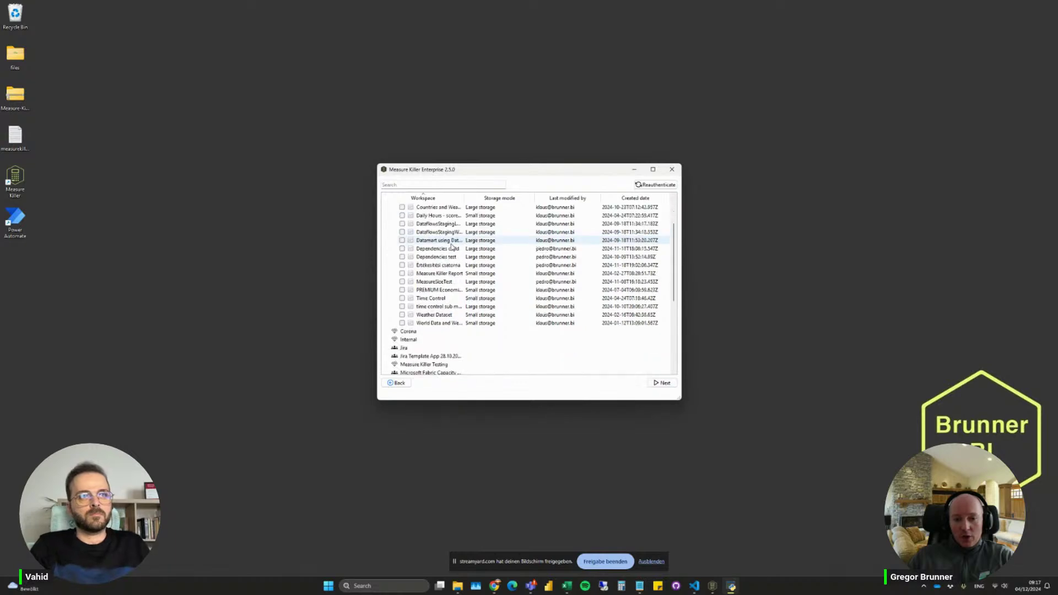
# Select the Weather Dataset semantic model in Brunner BI Projects and search all four listed workspaces for connected reports, dismissing the access warning.
pyautogui.scroll(-1, 451, 247)
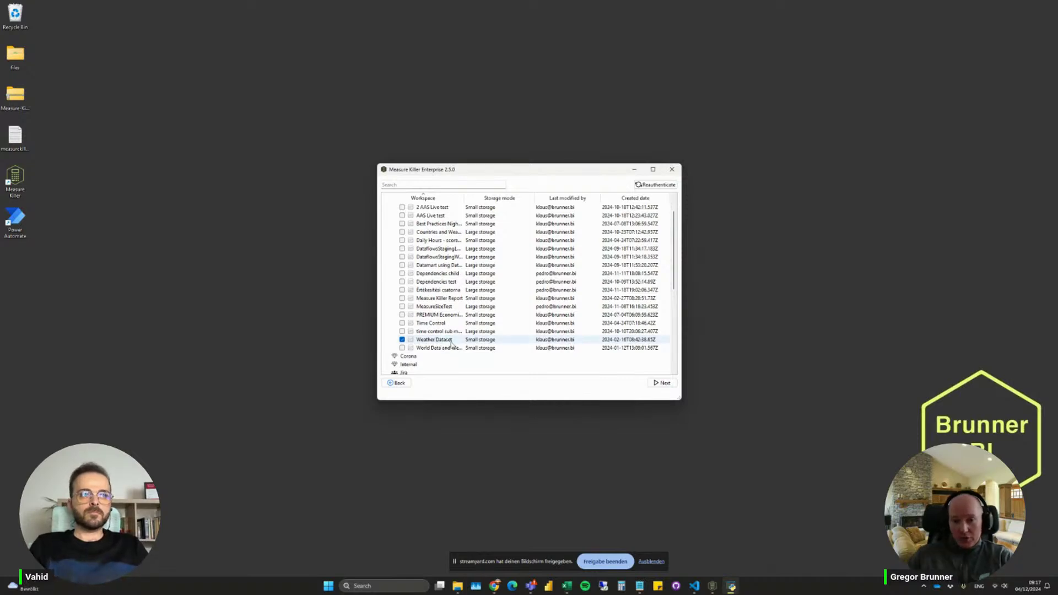
pyautogui.click(662, 383)
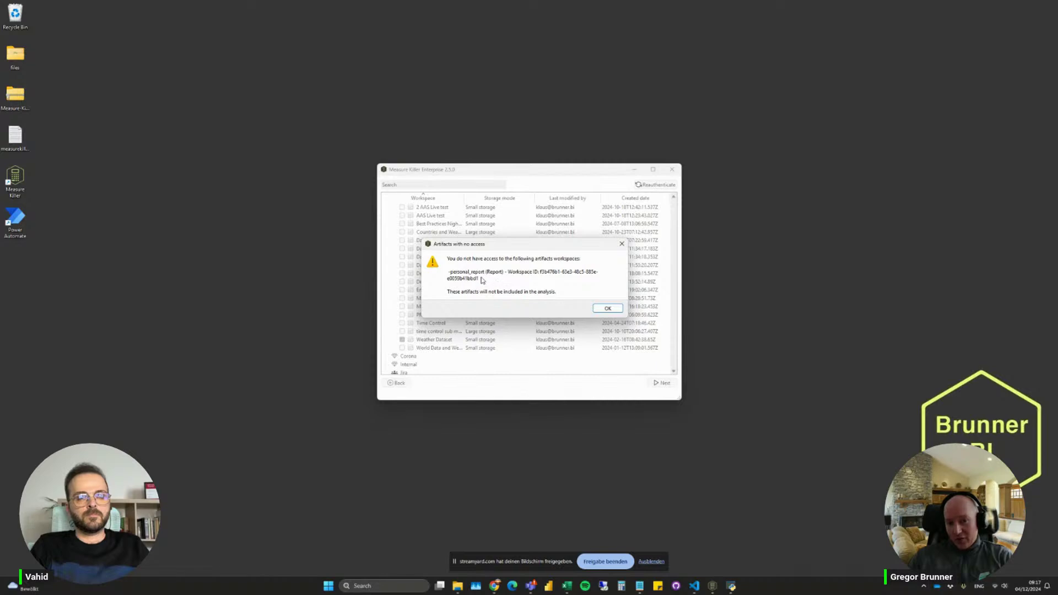
pyautogui.click(606, 308)
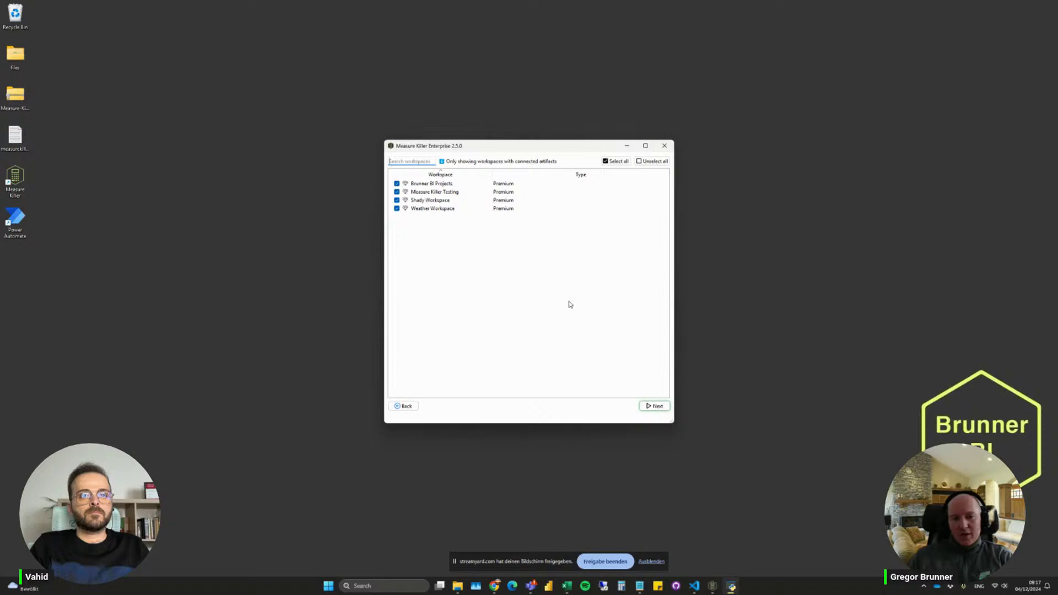
pyautogui.click(654, 406)
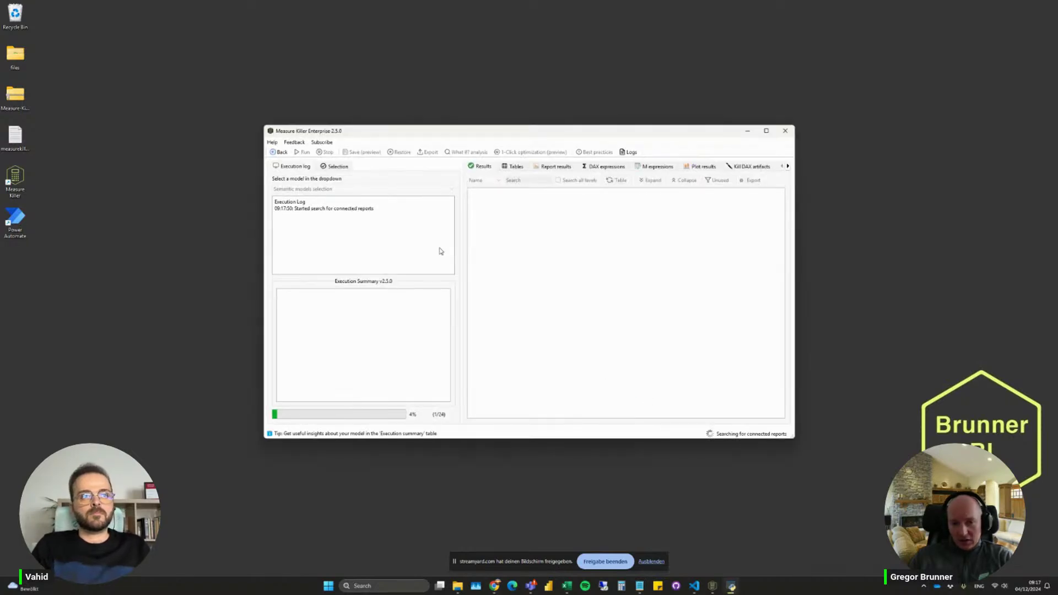
# Enlarge and reposition the analysis window, and widen the artifact selection area and its Workspace column.
pyautogui.moveTo(435, 131); pyautogui.dragTo(397, 114)
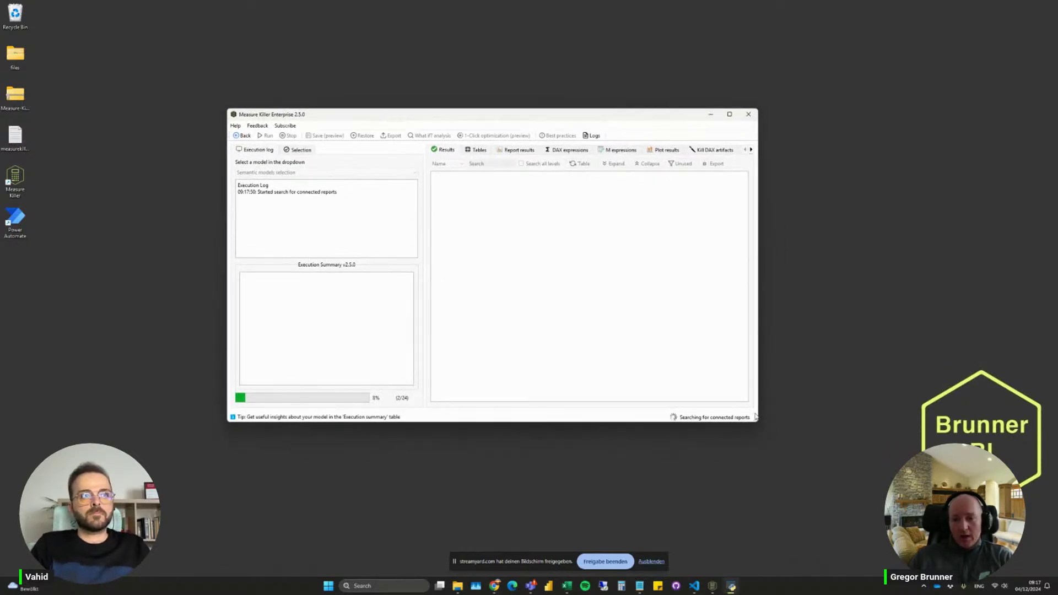
pyautogui.moveTo(755, 417); pyautogui.dragTo(834, 467)
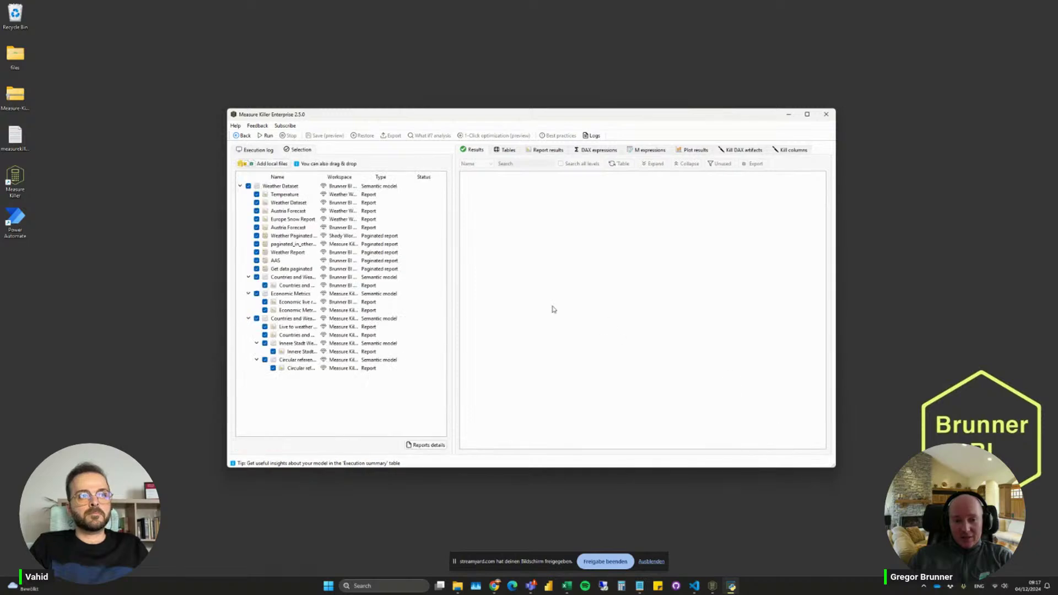
pyautogui.moveTo(358, 177); pyautogui.dragTo(380, 177)
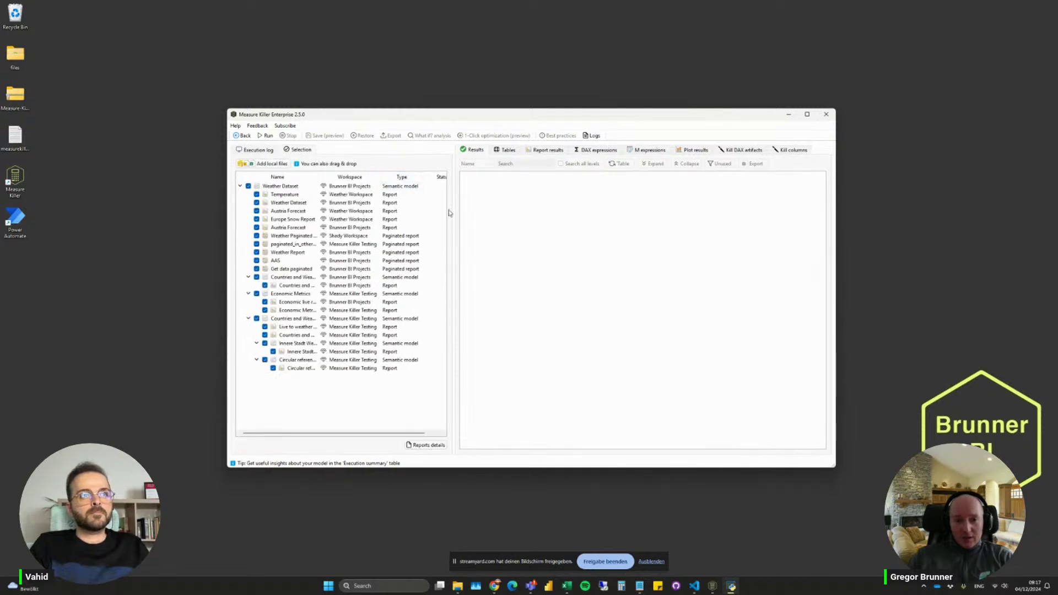
pyautogui.moveTo(453, 213); pyautogui.dragTo(477, 215)
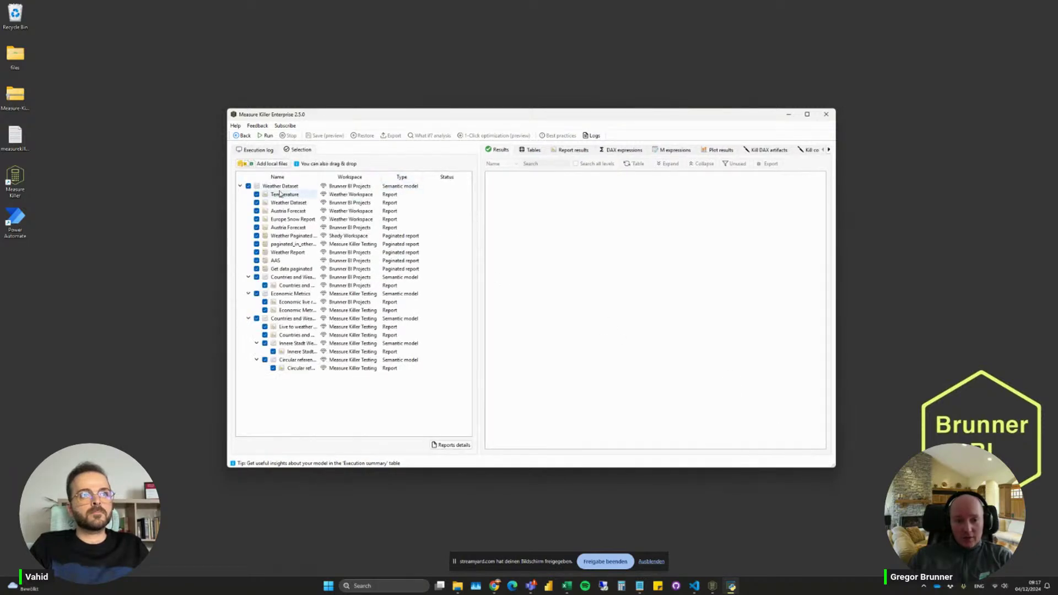
pyautogui.moveTo(380, 175); pyautogui.dragTo(392, 175)
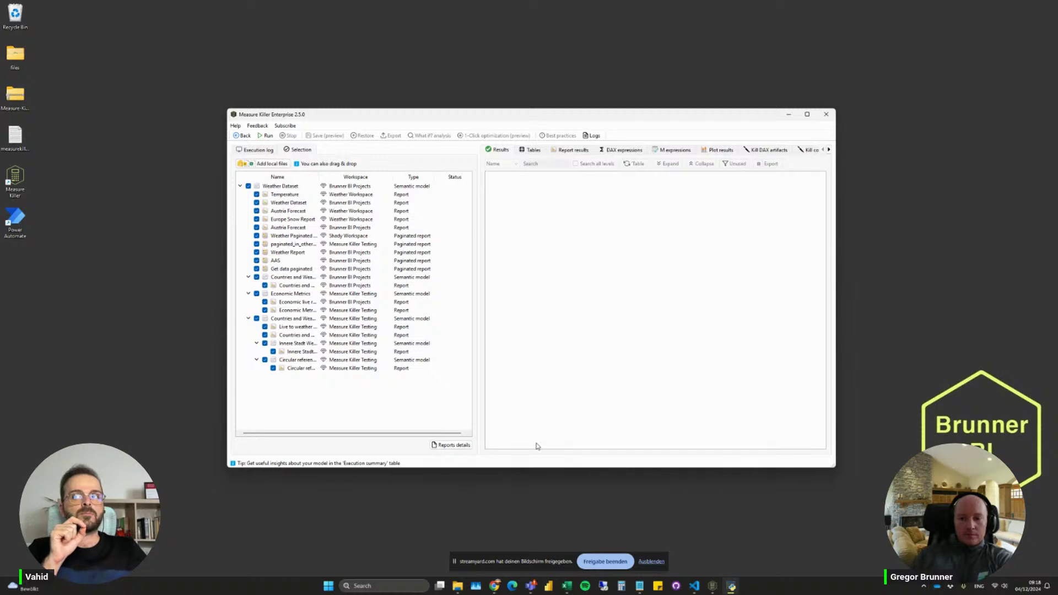
pyautogui.moveTo(835, 469); pyautogui.dragTo(877, 470)
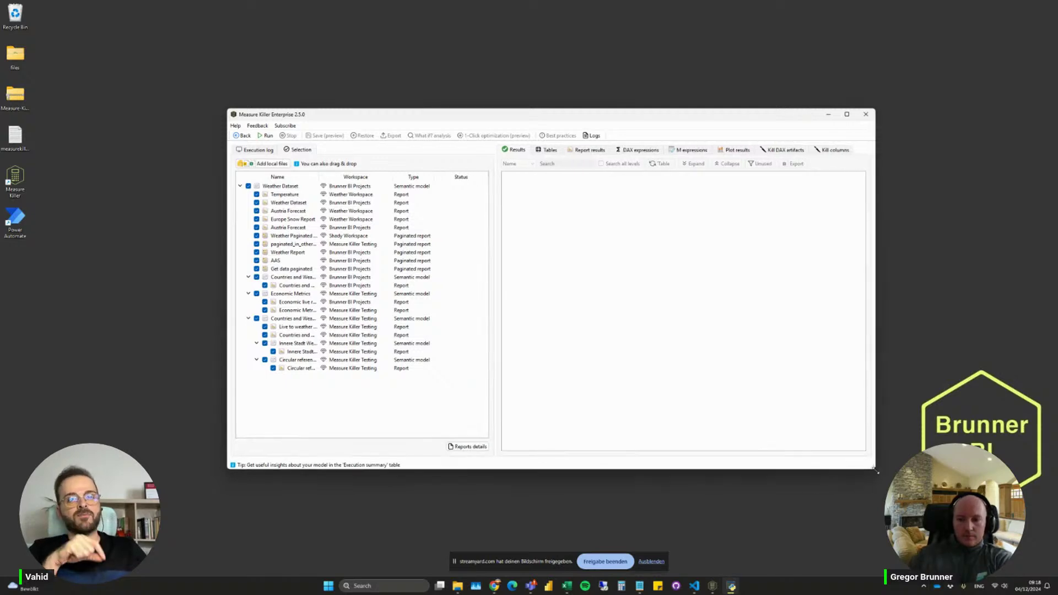
pyautogui.moveTo(495, 116); pyautogui.dragTo(470, 122)
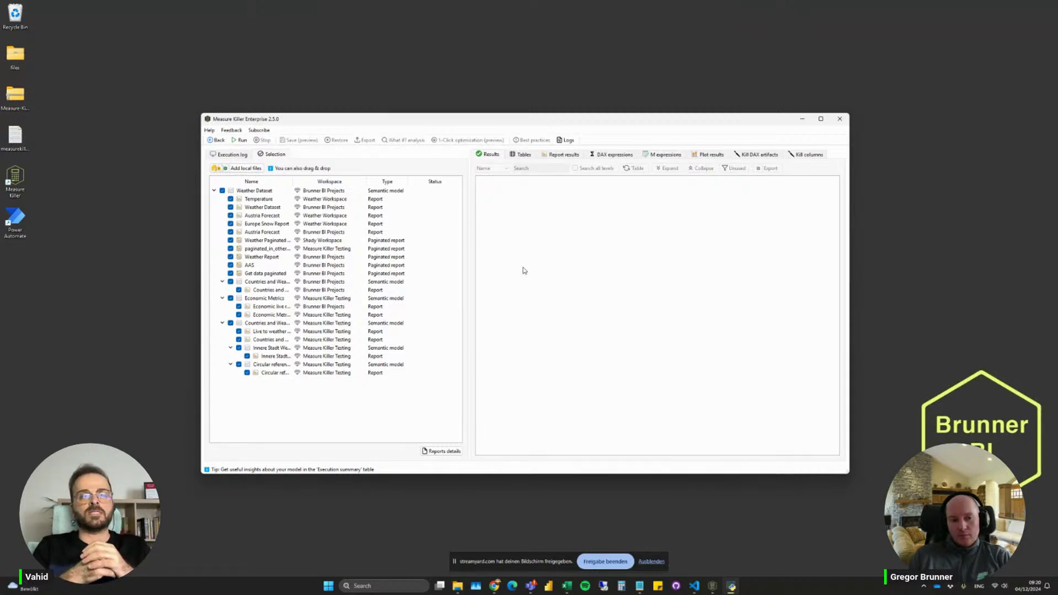
# Exclude the Measure Killer Testing Countries and Weather model, Economic Metrics, paginated_in_other, Weather Report and the Weather Workspace's Austria Forecast from the analysis.
pyautogui.click(230, 323)
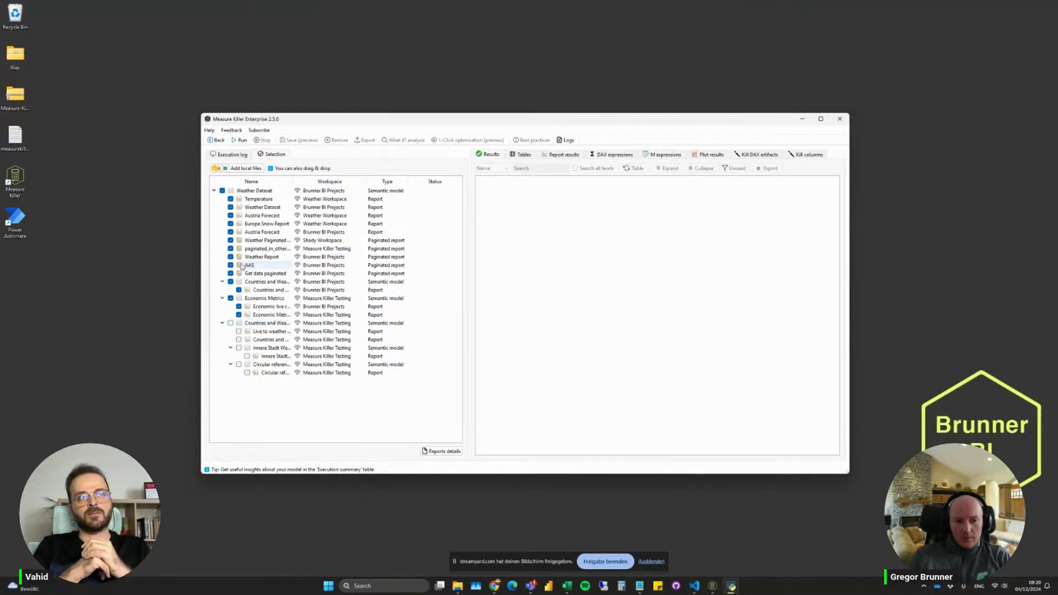
pyautogui.click(230, 249)
pyautogui.click(230, 257)
pyautogui.click(230, 216)
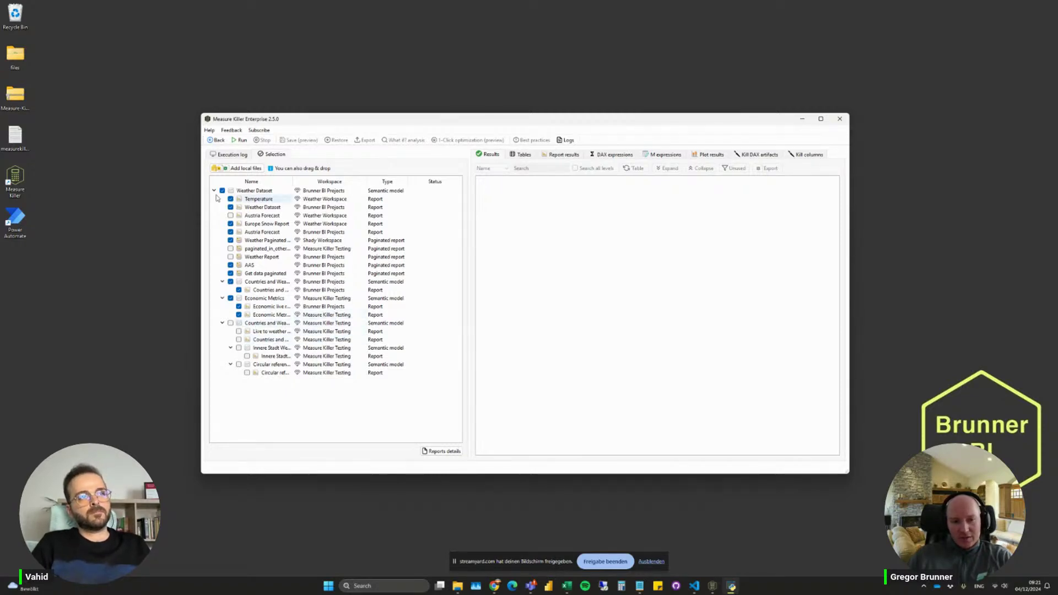
pyautogui.click(231, 298)
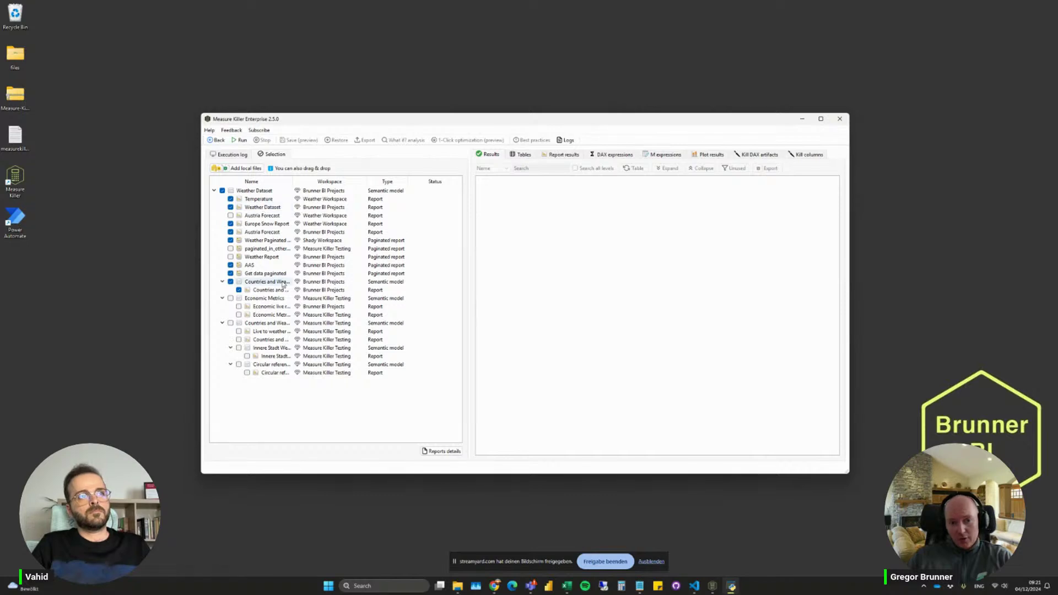
# Run the analysis on the selected artifacts, close the summary of fetched reports, and enlarge the results window.
pyautogui.click(240, 141)
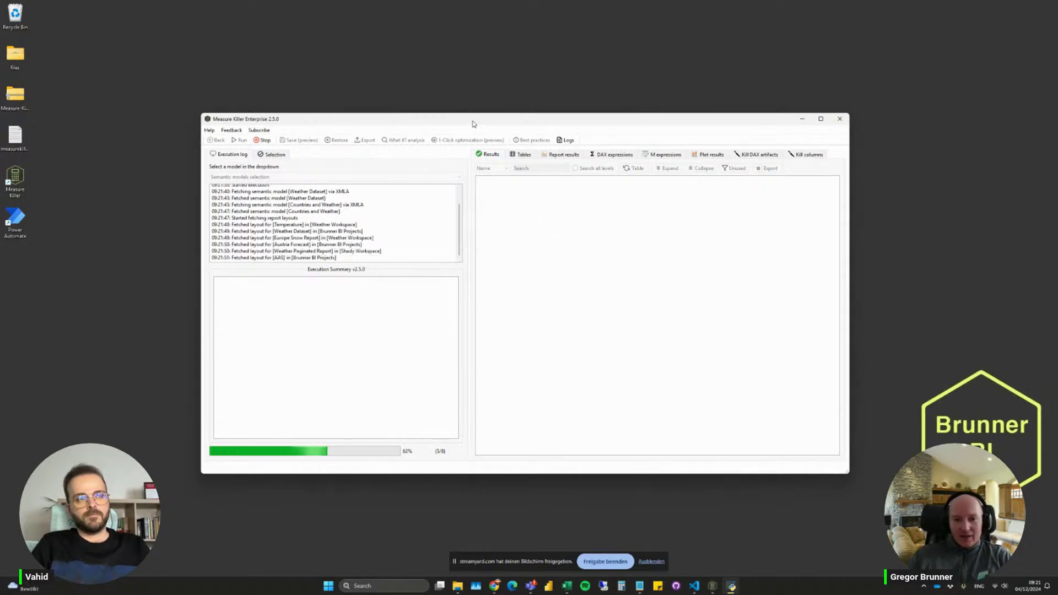
pyautogui.moveTo(472, 122); pyautogui.dragTo(437, 84)
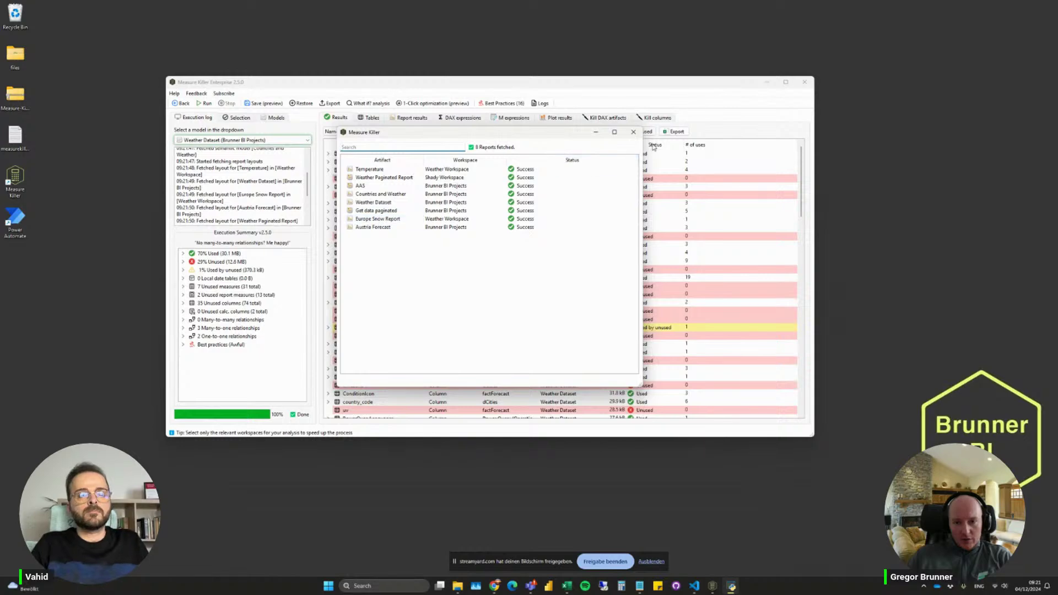
pyautogui.click(634, 133)
pyautogui.moveTo(814, 436); pyautogui.dragTo(906, 495)
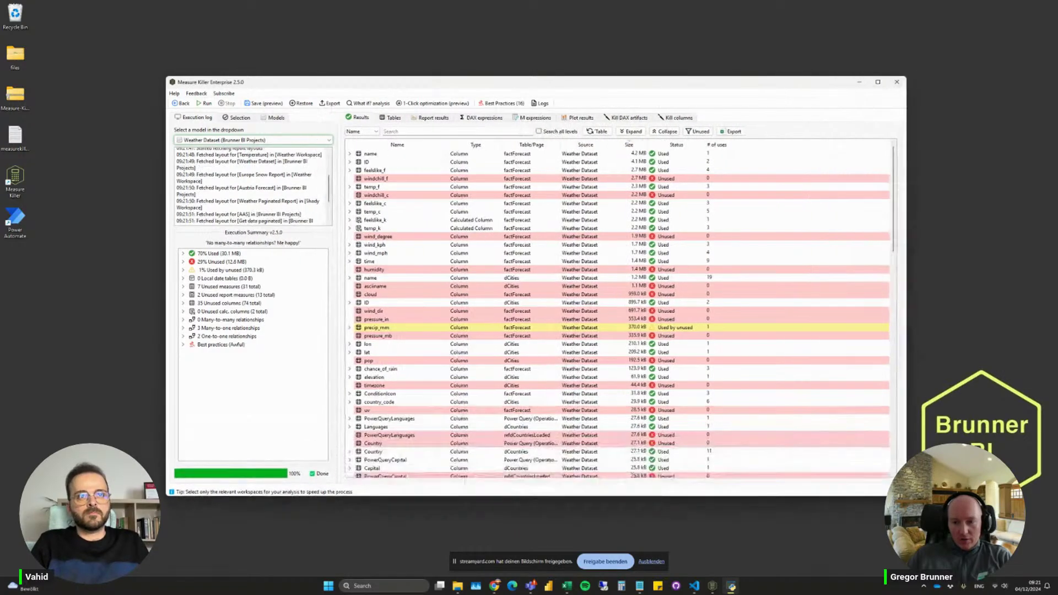
pyautogui.moveTo(456, 83); pyautogui.dragTo(436, 81)
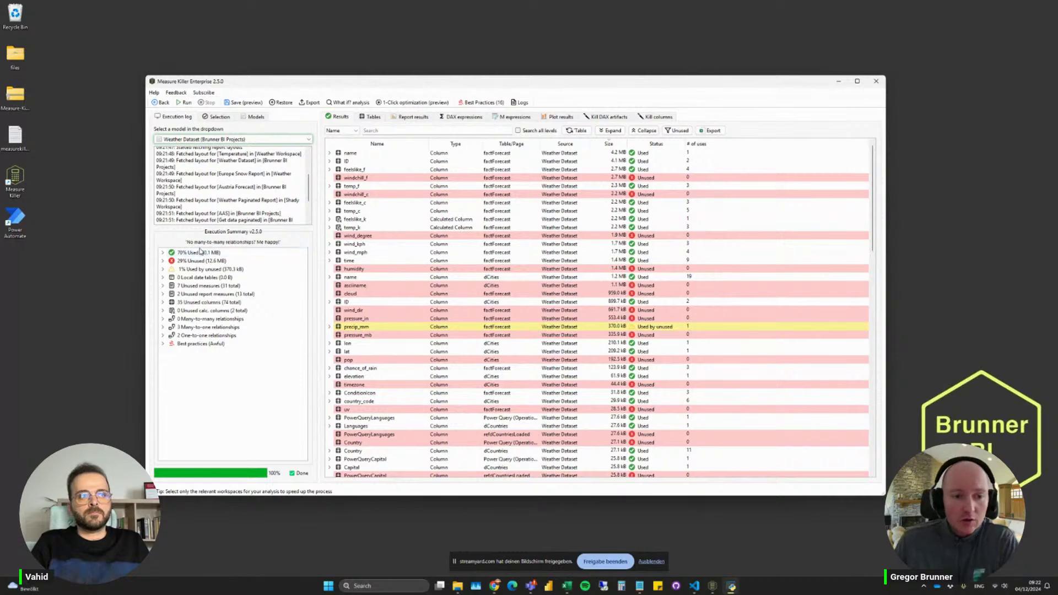
# Sort the results by number of uses in descending order, and examine where the dCities name column is used in visuals and paginated reports.
pyautogui.moveTo(194, 254)
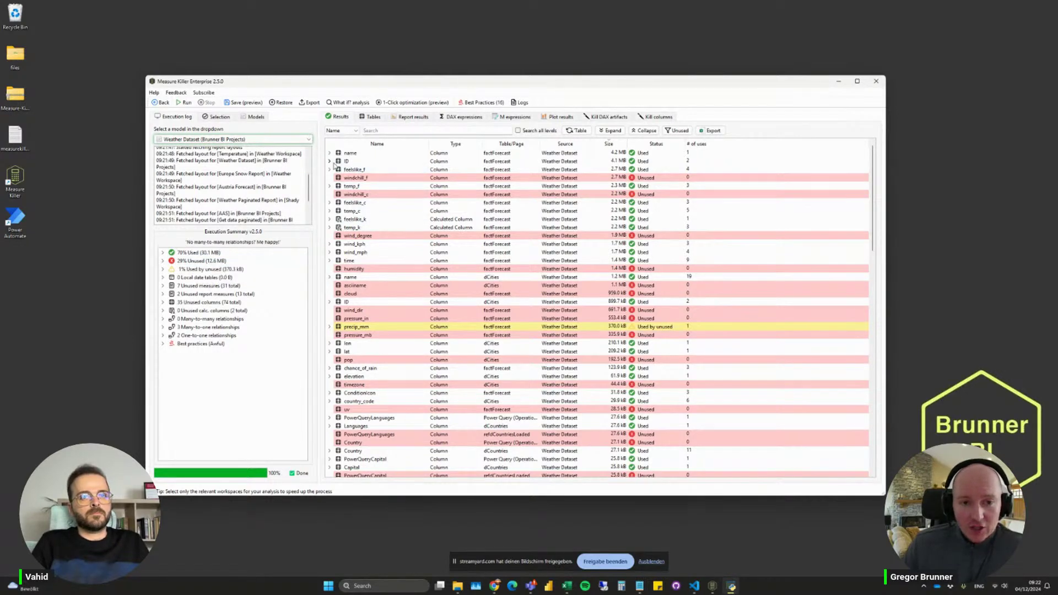
pyautogui.click(697, 144)
pyautogui.click(697, 143)
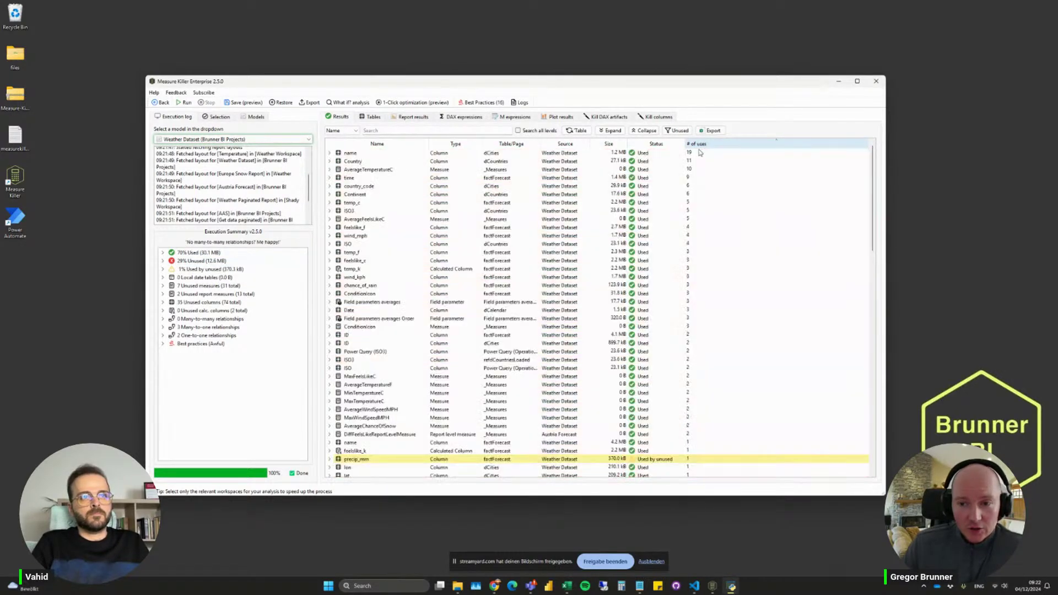
pyautogui.click(330, 153)
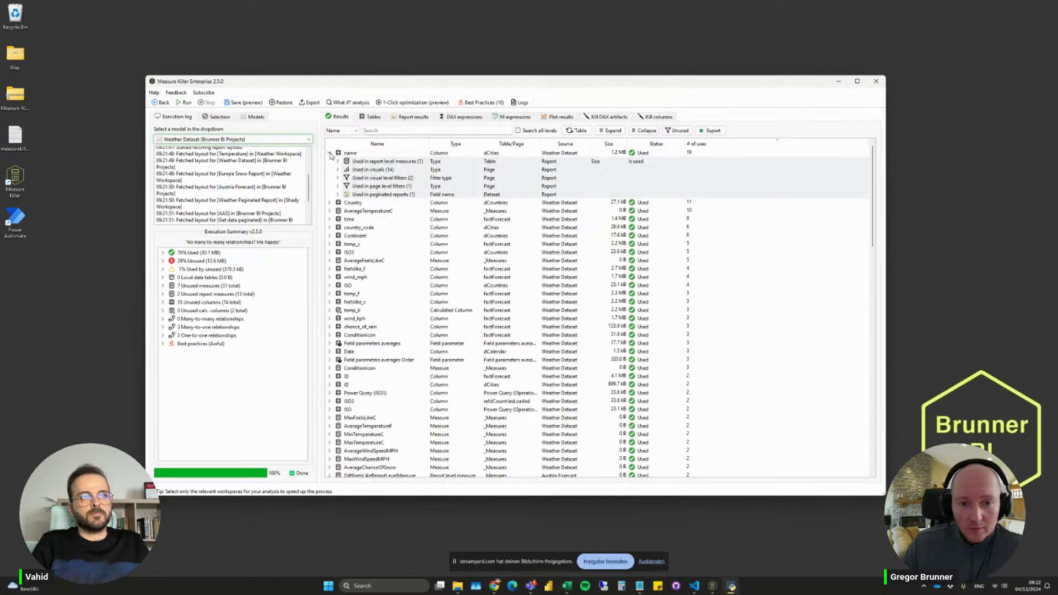
pyautogui.click(337, 170)
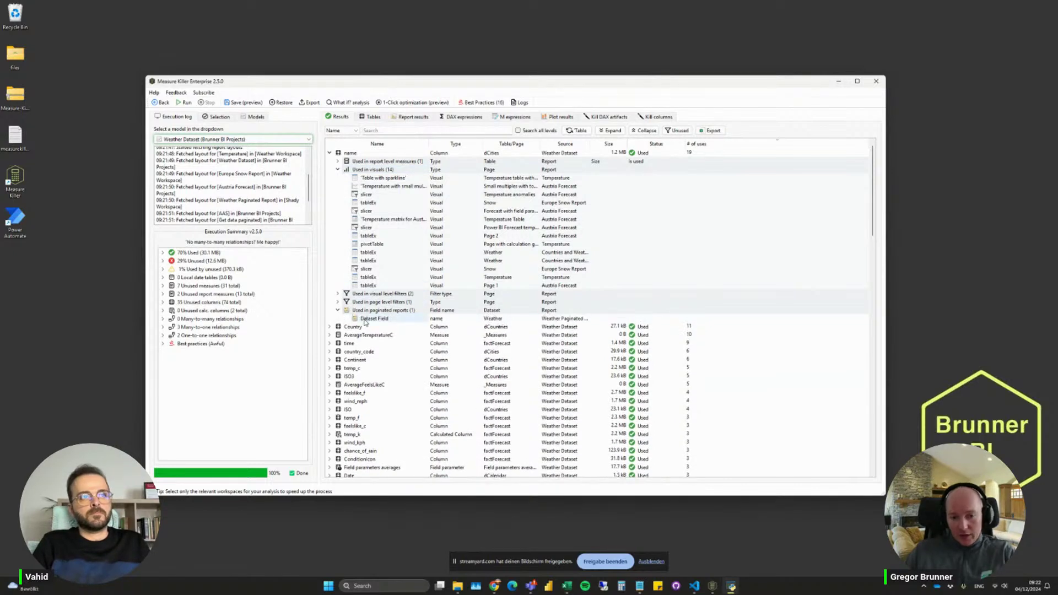
pyautogui.click(338, 169)
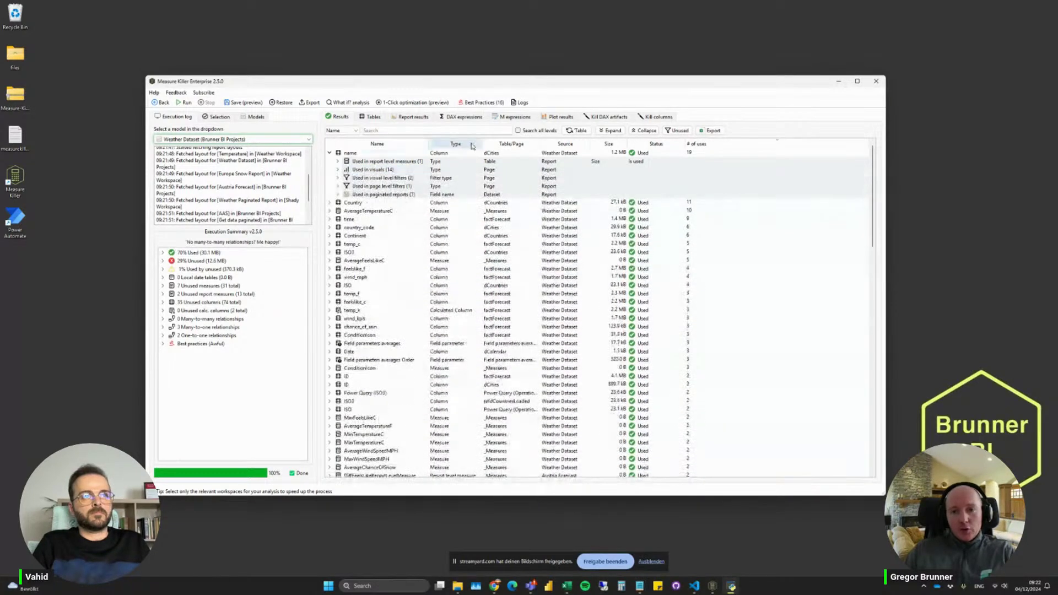
# Check the Excel and JSON export options without exporting, and view the DAX expressions before returning to the results.
pyautogui.click(309, 102)
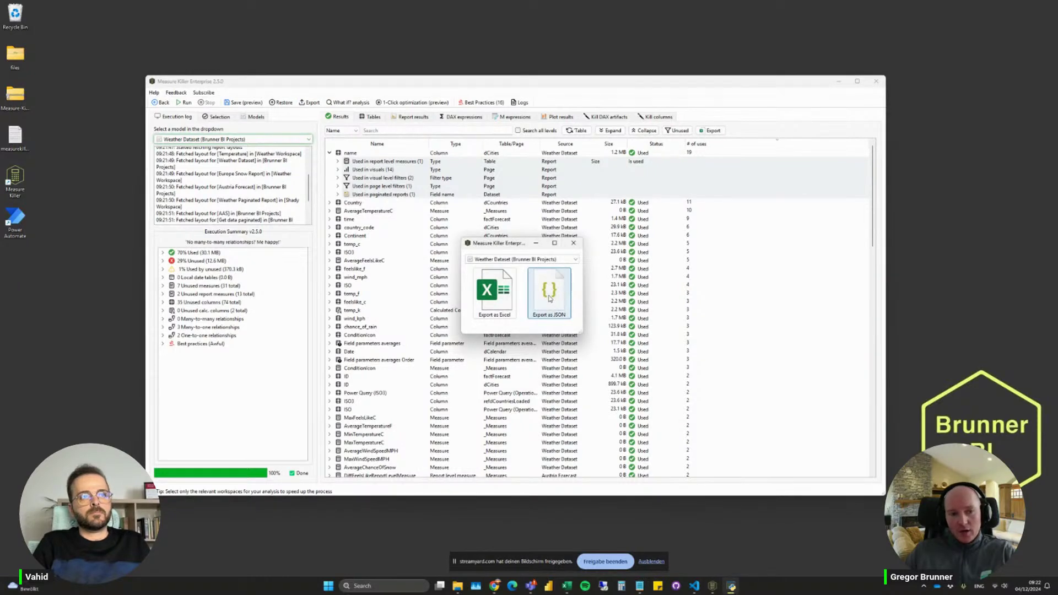
pyautogui.click(573, 244)
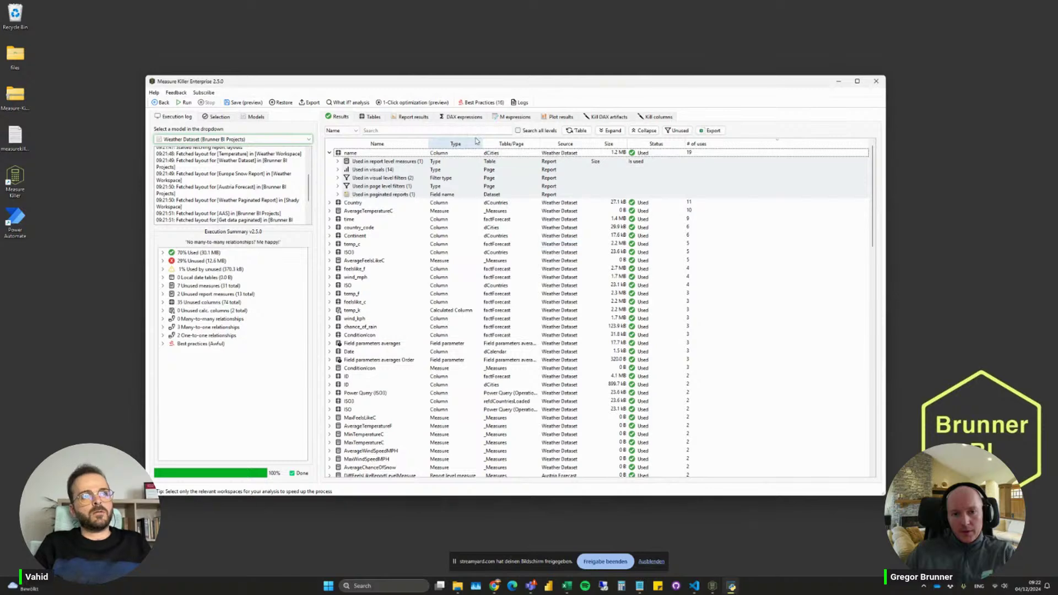
pyautogui.click(465, 117)
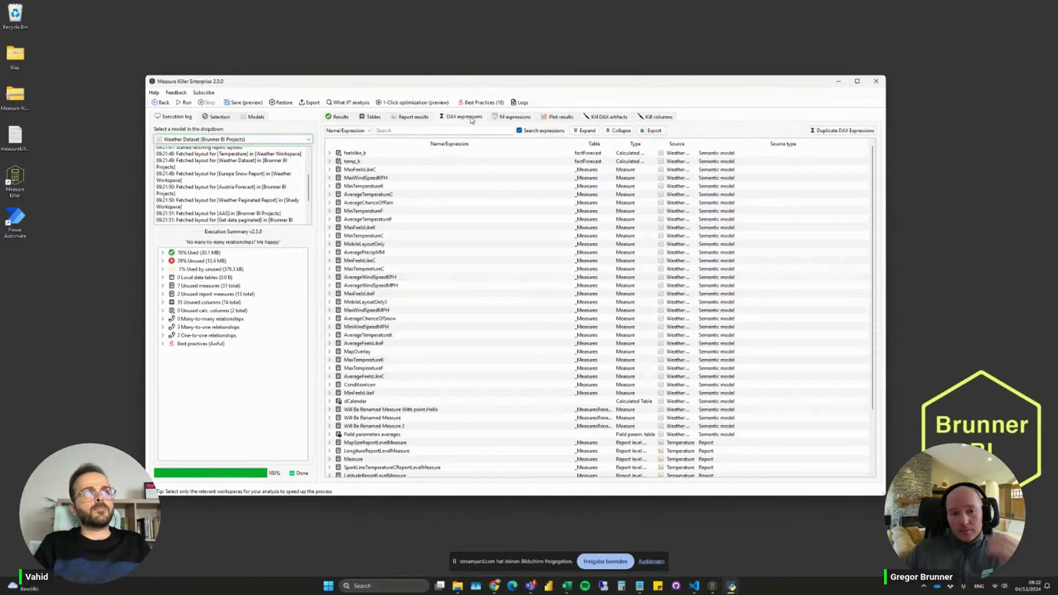
pyautogui.click(340, 117)
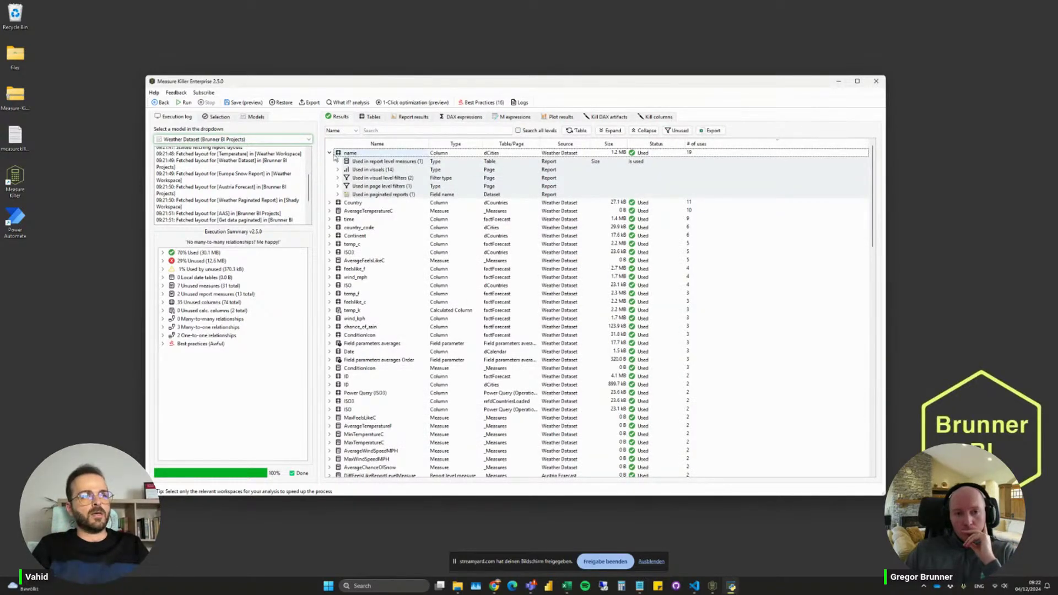
# Collapse the usage details of the dCities name column in the results.
pyautogui.click(330, 153)
pyautogui.click(330, 154)
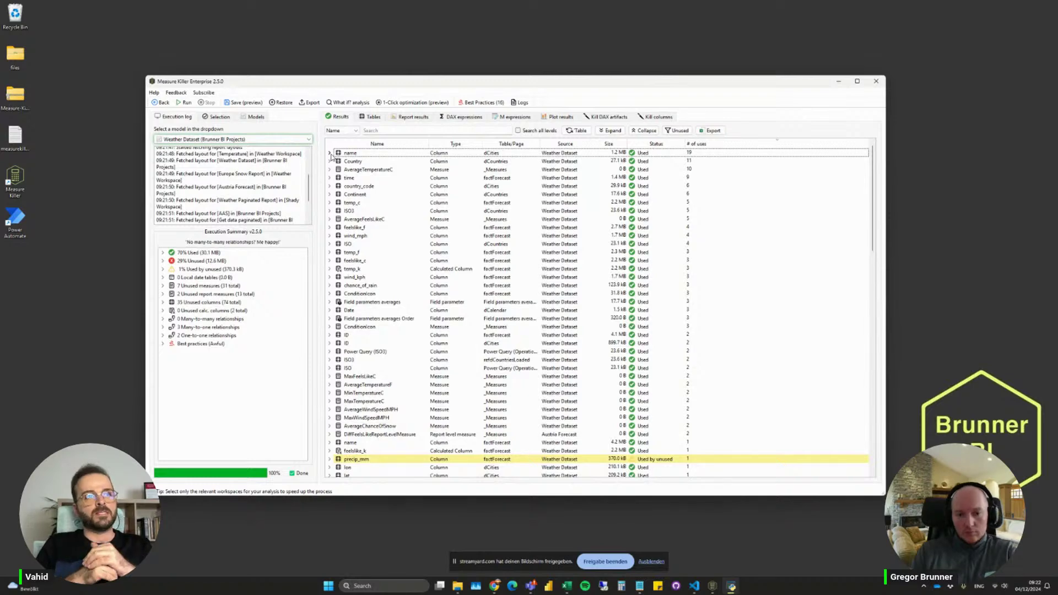
pyautogui.click(330, 154)
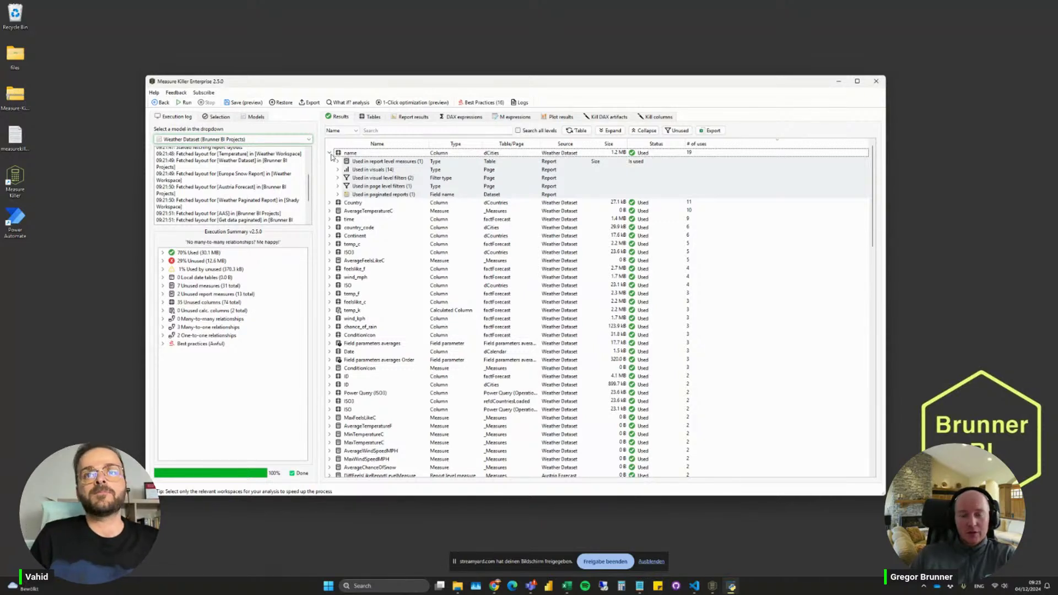
pyautogui.click(329, 153)
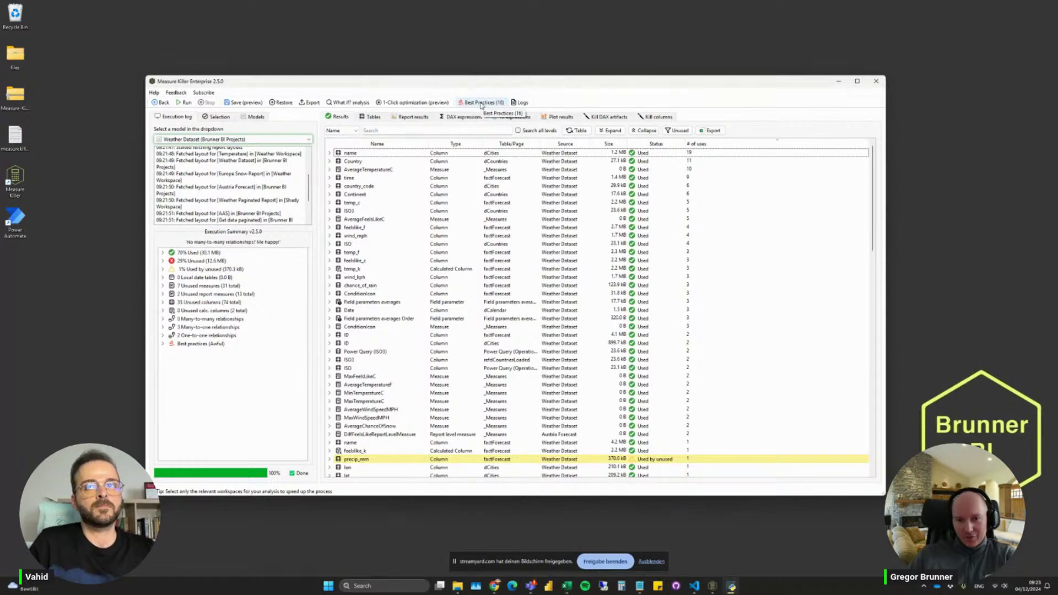
# Open the best practices for Weather Dataset and examine the measures violating the "Provide format string for measures" rule.
pyautogui.click(481, 104)
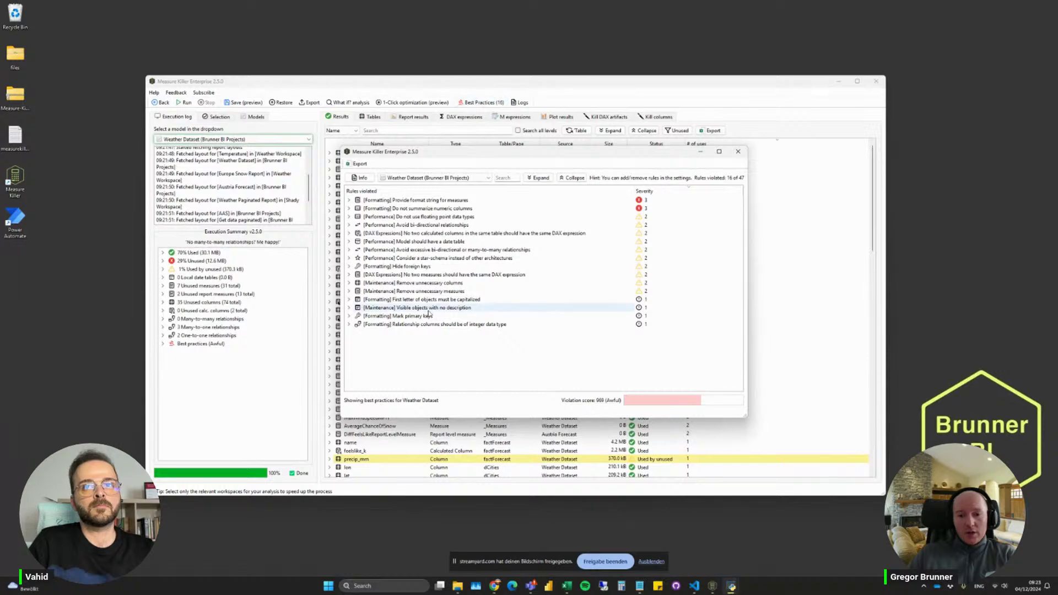
pyautogui.moveTo(392, 156); pyautogui.dragTo(389, 155)
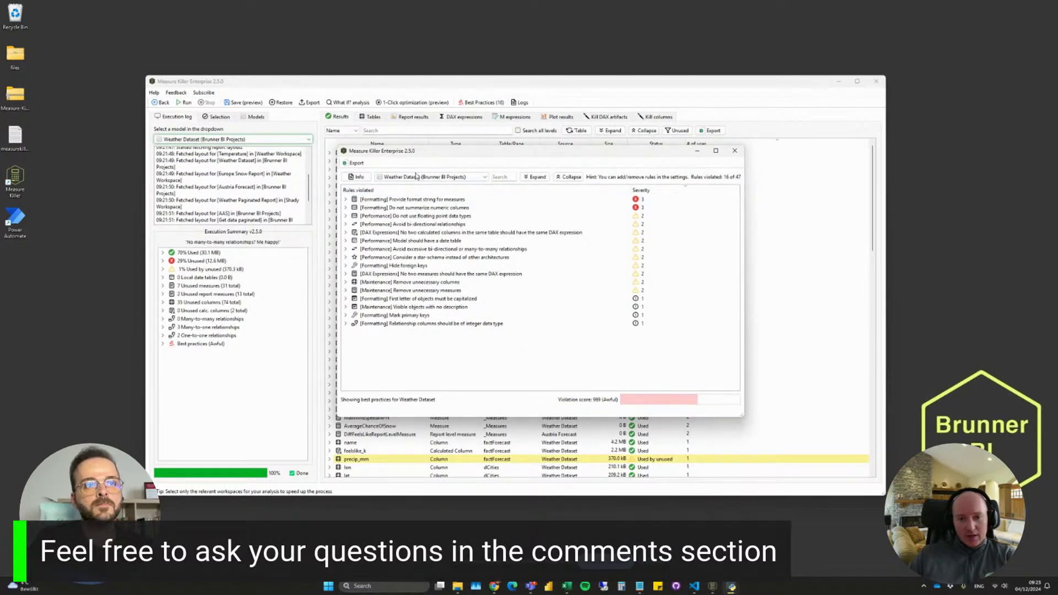
pyautogui.click(346, 199)
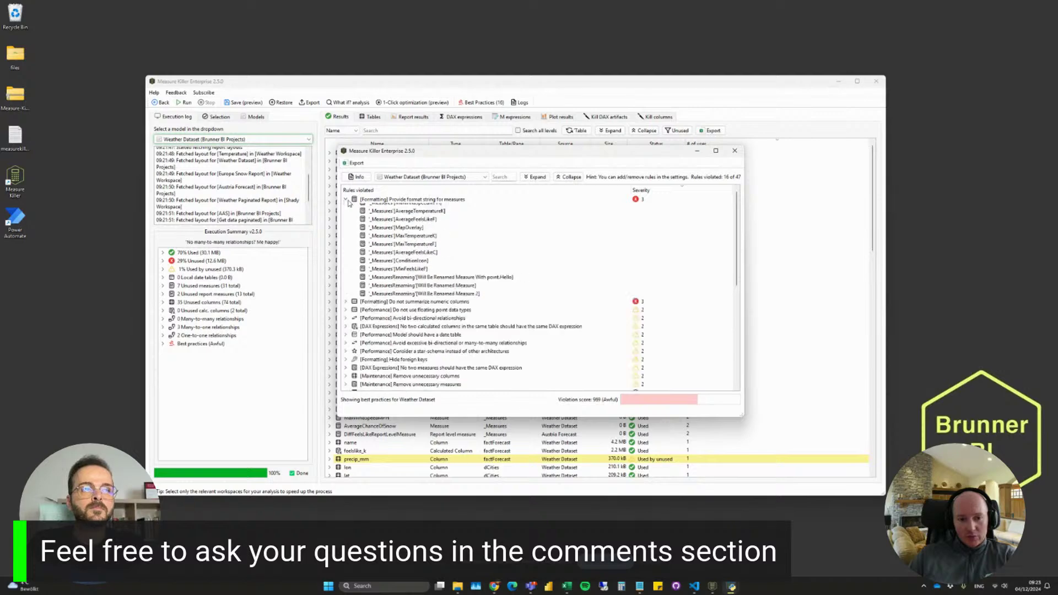
pyautogui.click(346, 200)
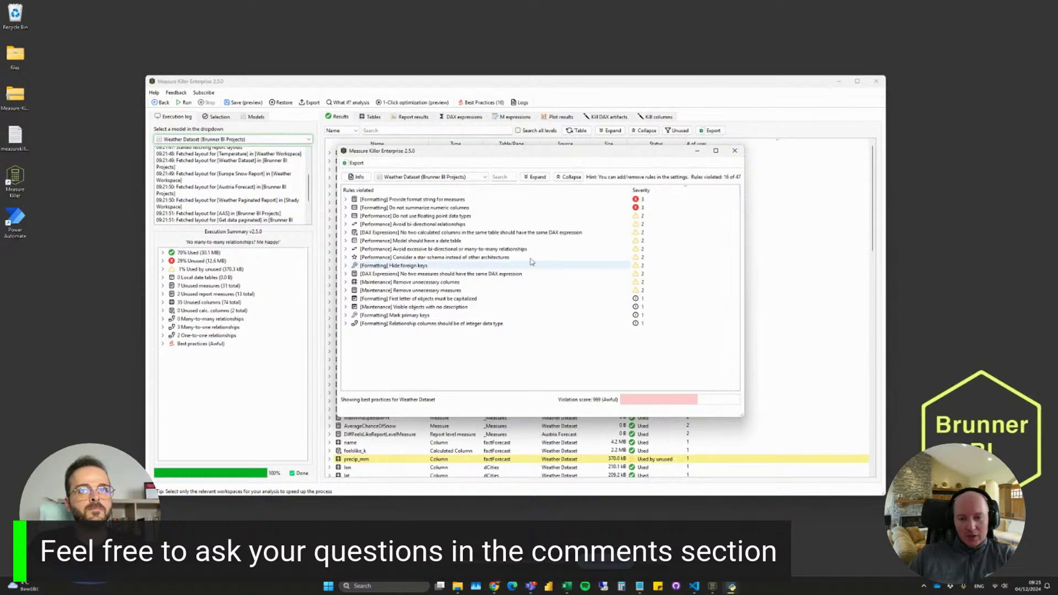
pyautogui.click(346, 200)
pyautogui.scroll(-3, 420, 331)
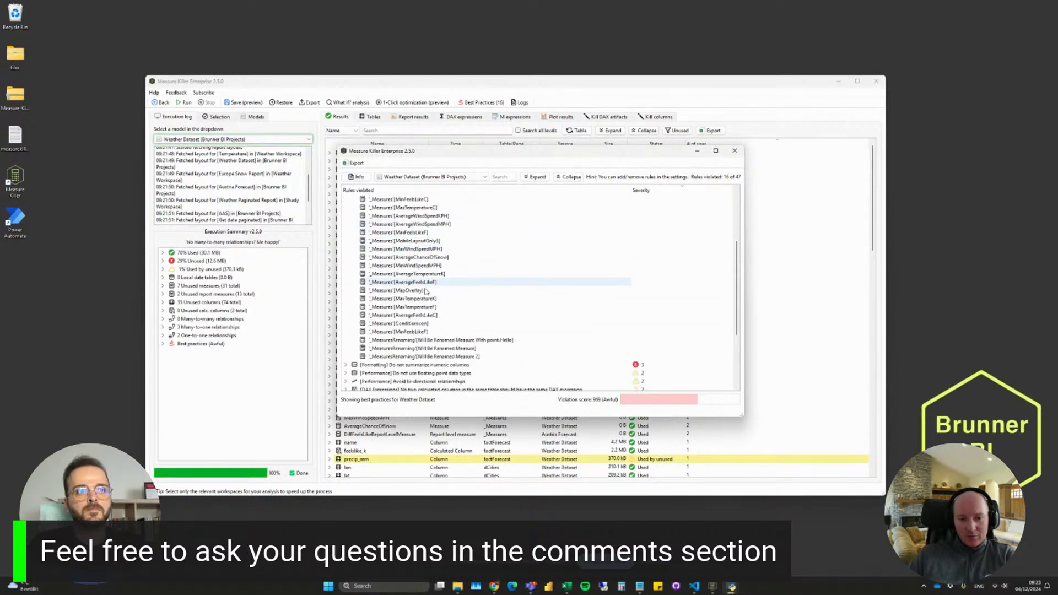
# Switch to Excel to examine the rules, severities and objects in best_practices.xlsx, then return to Measure Killer and close the best practices window.
pyautogui.scroll(5, 420, 344)
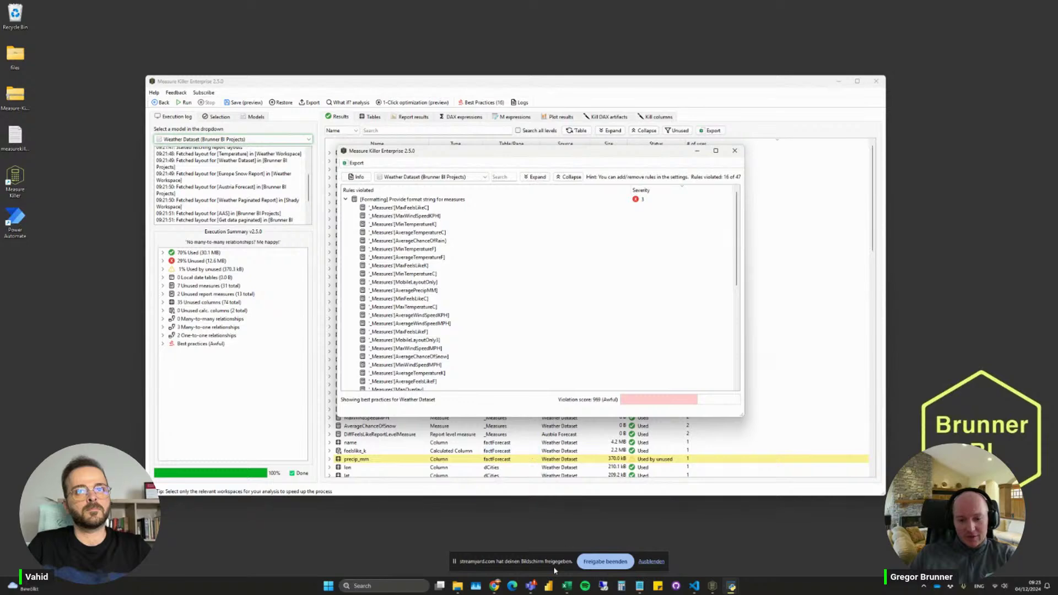
pyautogui.click(566, 586)
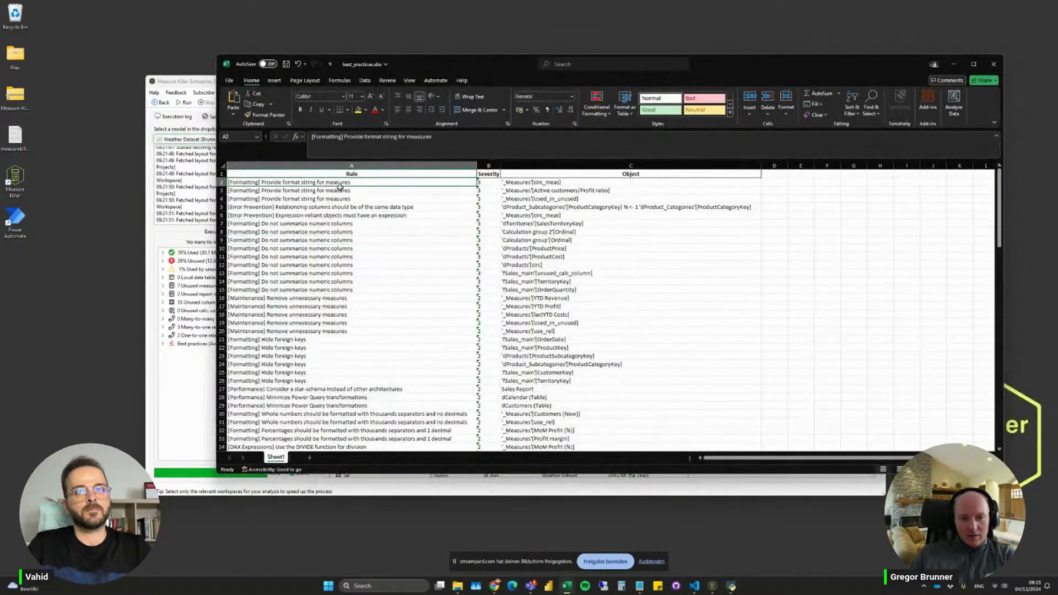
pyautogui.click(580, 379)
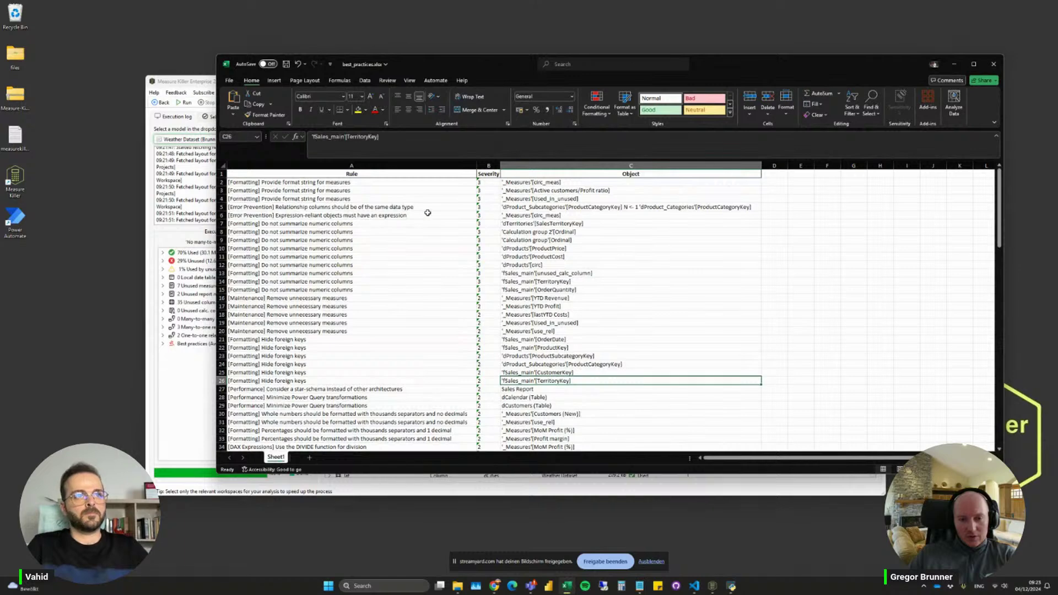
pyautogui.moveTo(533, 183); pyautogui.dragTo(571, 333)
pyautogui.click(589, 373)
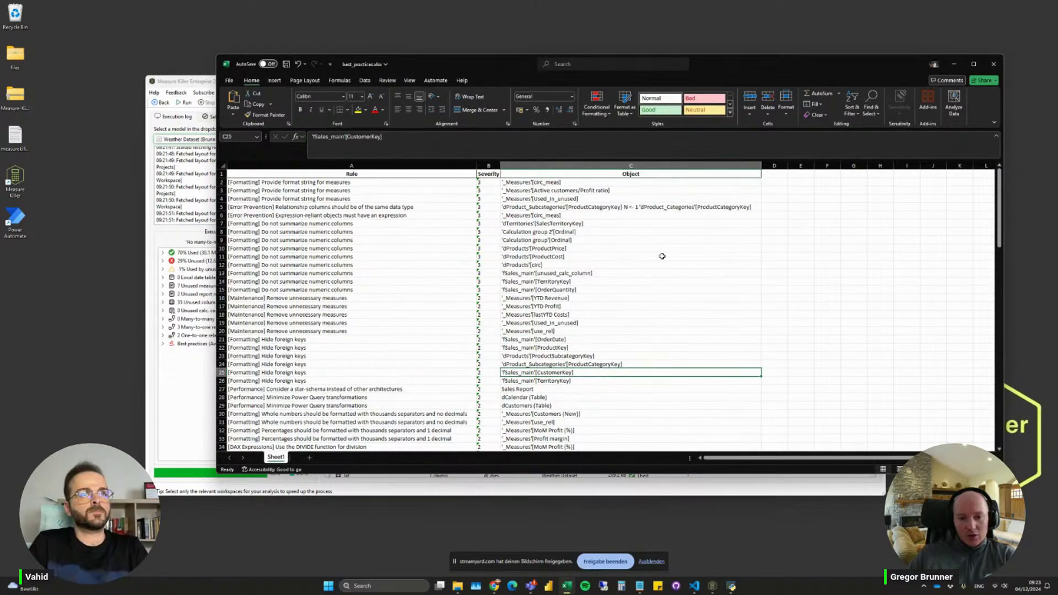
pyautogui.click(953, 64)
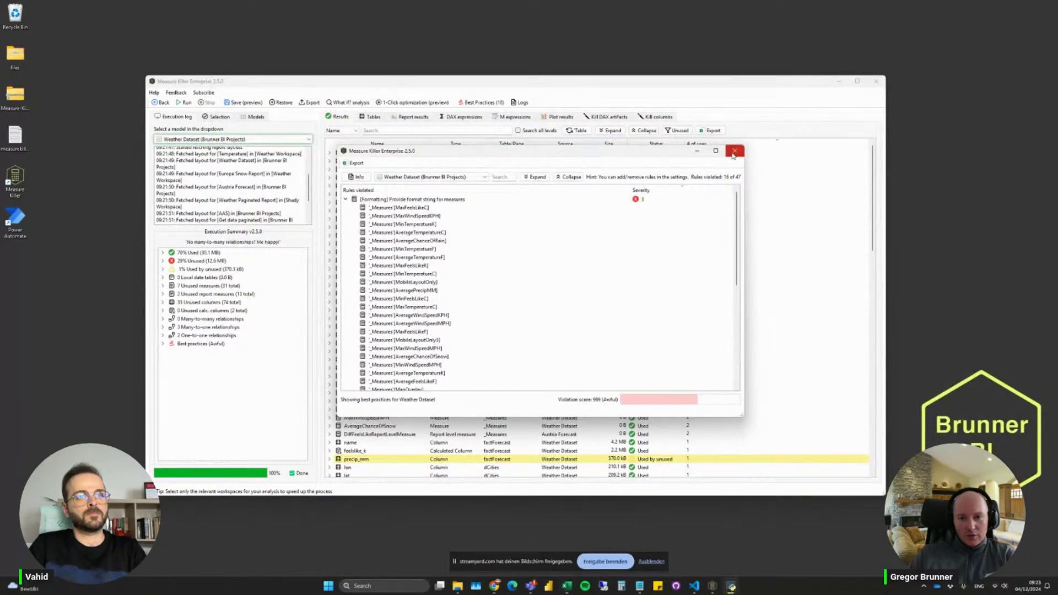
pyautogui.click(734, 151)
# Show the DAX expressions and widen the Table, Type and Source columns so their contents can be read in full.
pyautogui.click(453, 118)
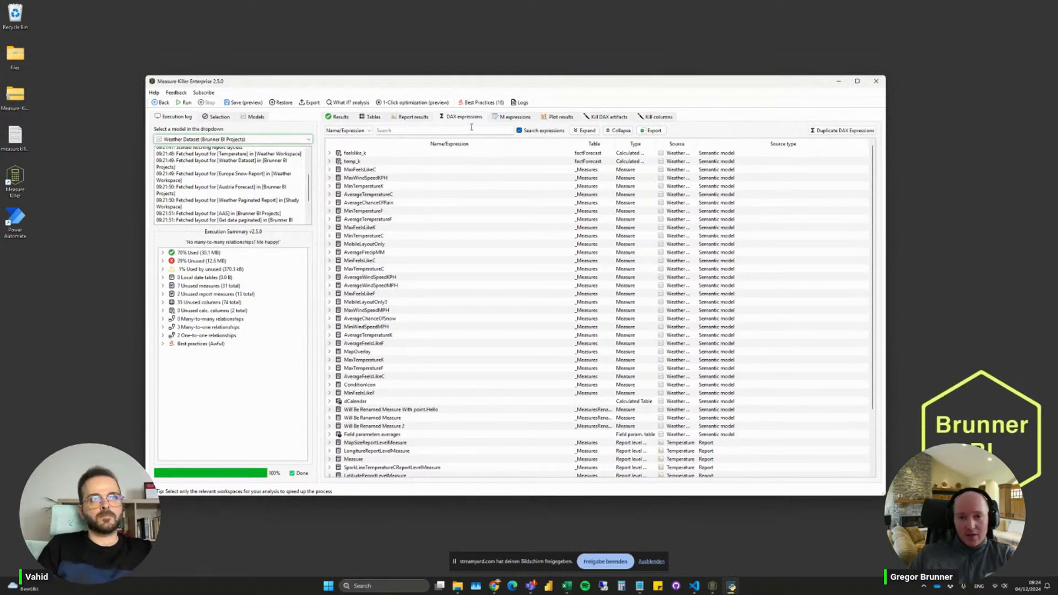
pyautogui.moveTo(568, 144); pyautogui.dragTo(534, 146)
pyautogui.moveTo(661, 145); pyautogui.dragTo(686, 145)
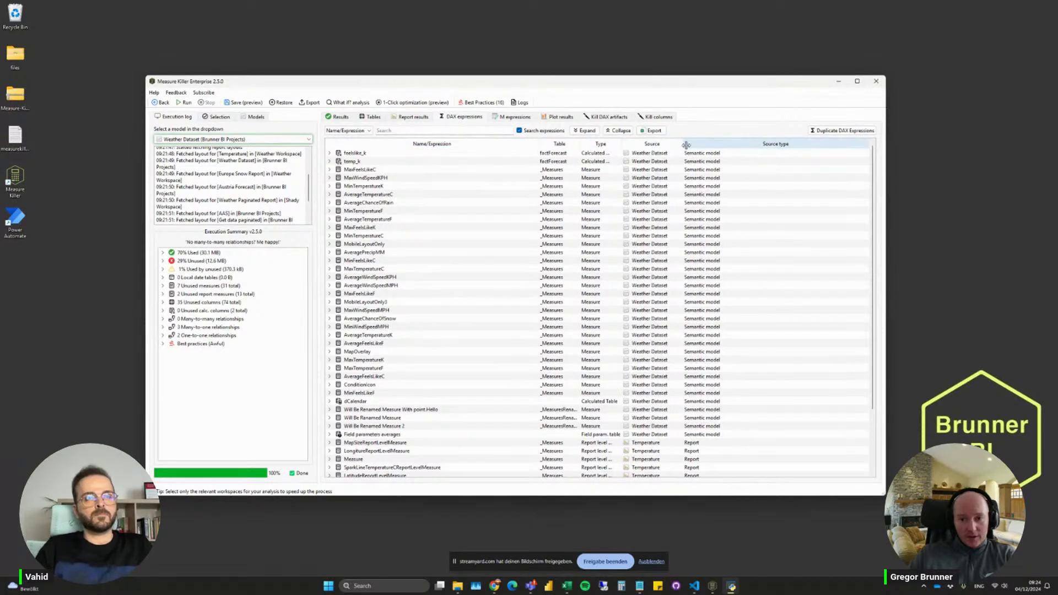
pyautogui.moveTo(622, 145); pyautogui.dragTo(647, 145)
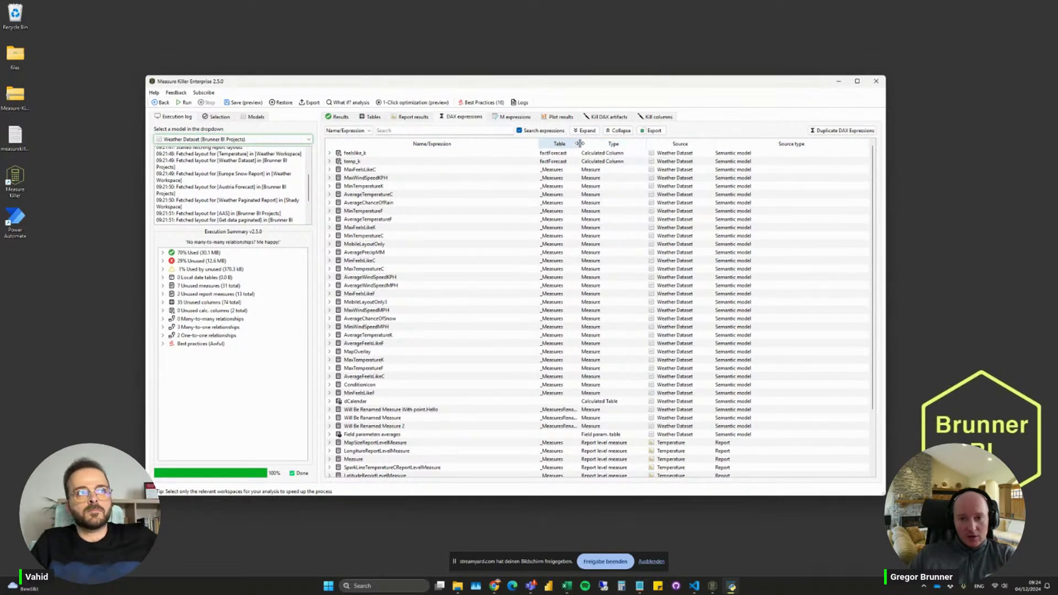
pyautogui.moveTo(579, 143); pyautogui.dragTo(592, 143)
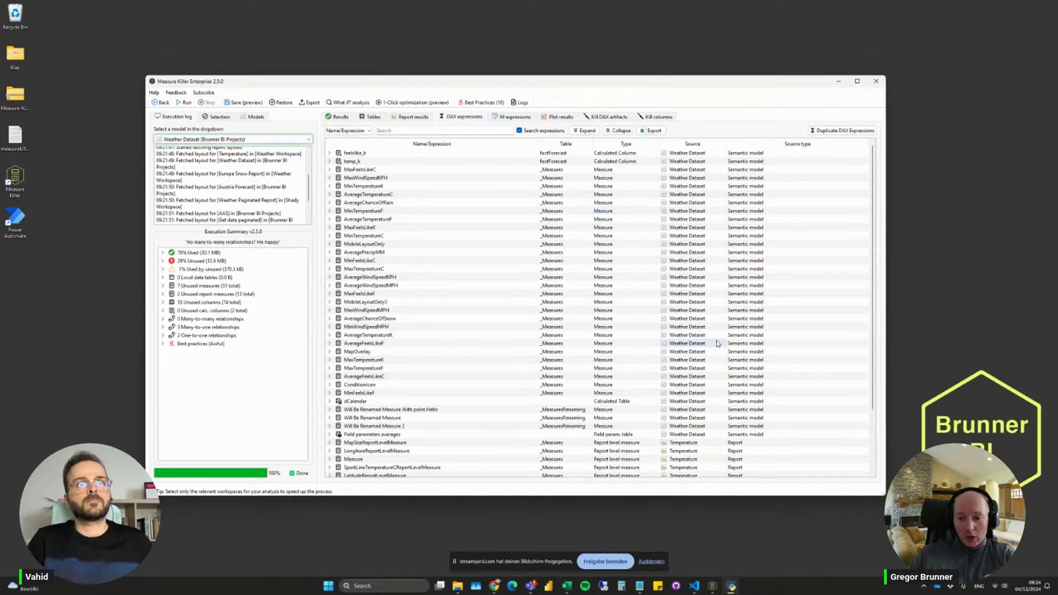
# View the DAX expression of the report level measure ReportLevelMeasureWindKPH from Austria Forecast and collapse it again.
pyautogui.scroll(-3, 694, 342)
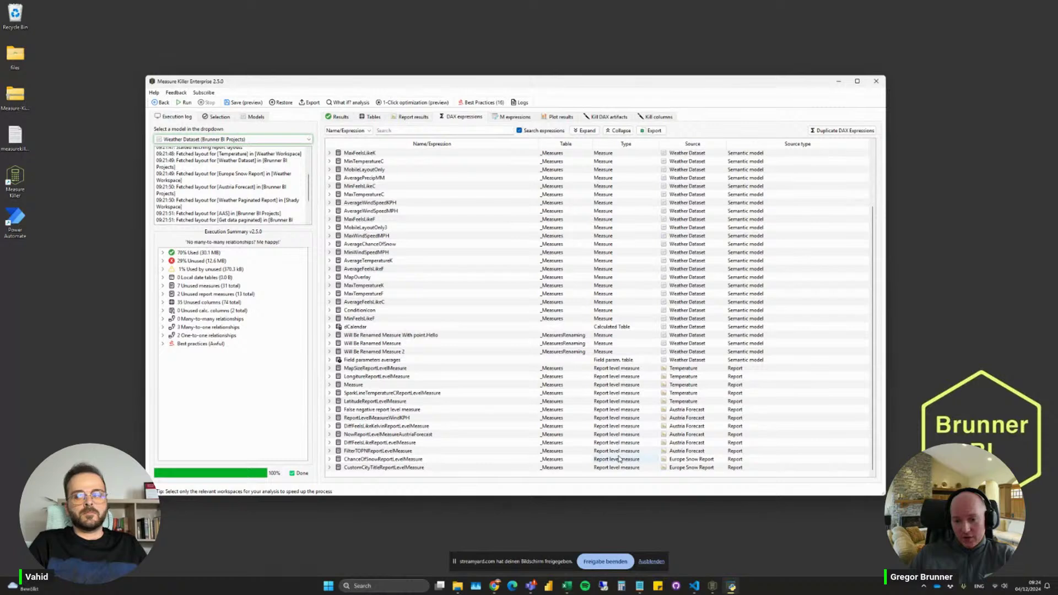
pyautogui.doubleClick(362, 417)
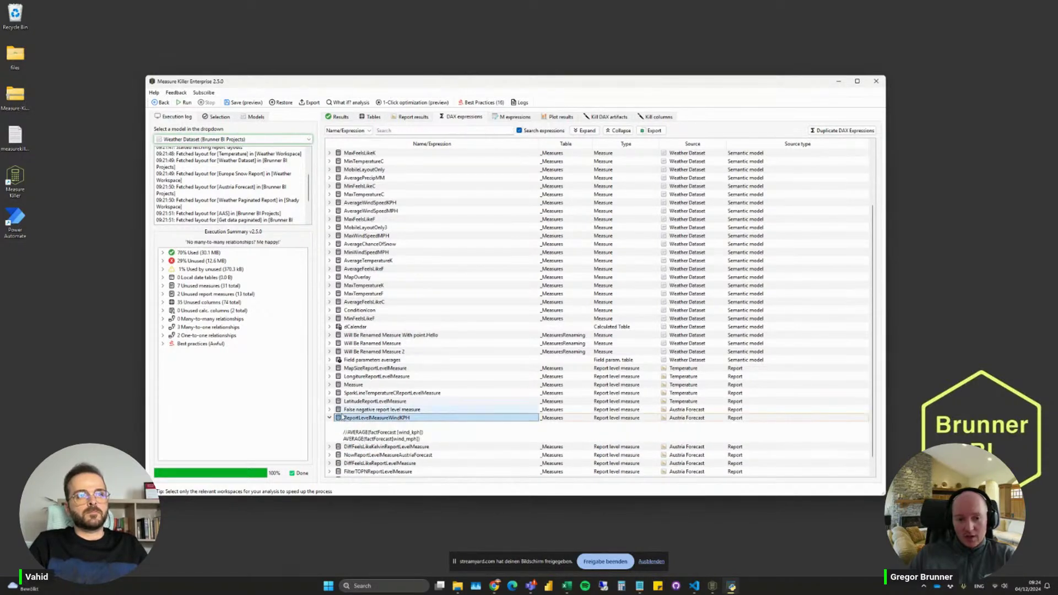
pyautogui.click(330, 417)
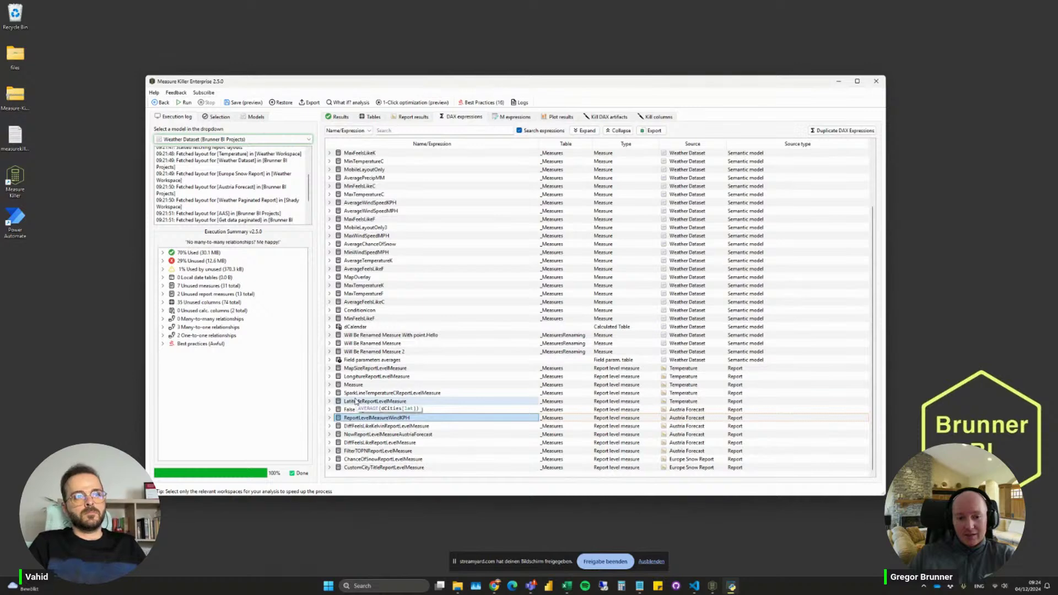
# Check the analysed models and the selection of reports included in the run, and return to the execution log.
pyautogui.click(254, 117)
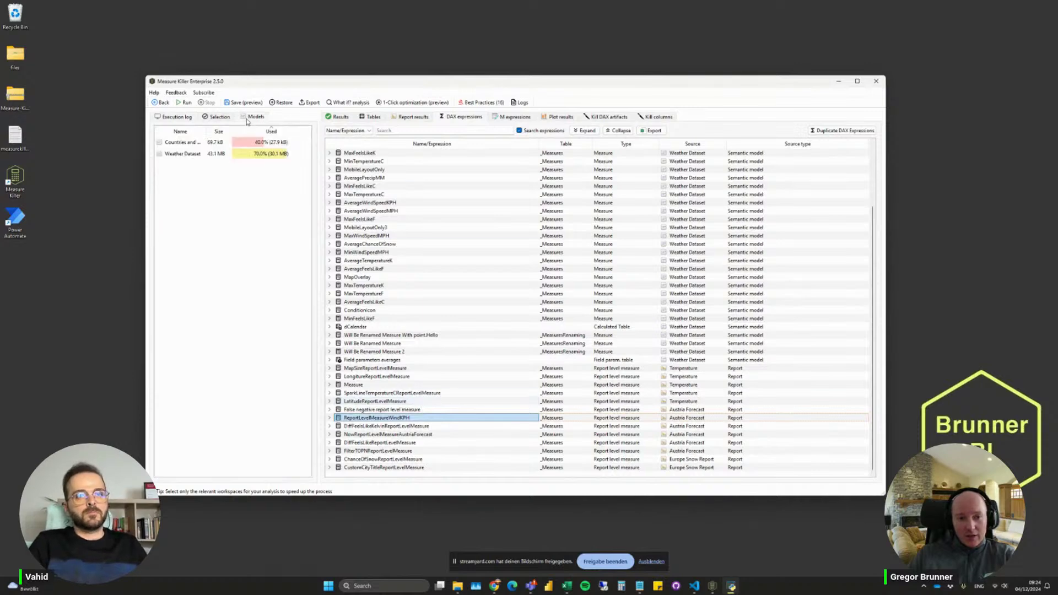
pyautogui.click(215, 118)
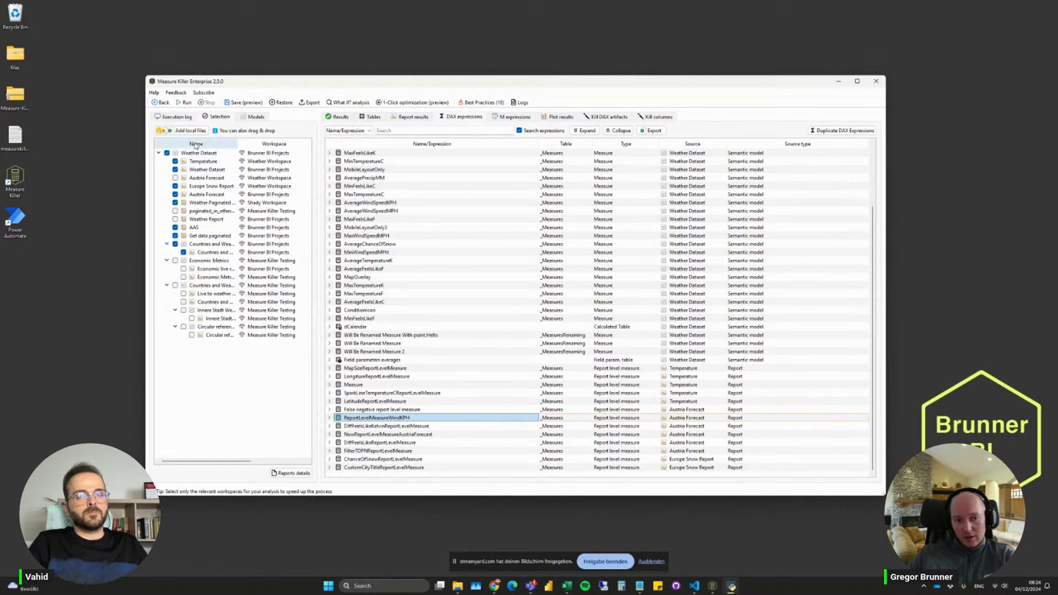
pyautogui.click(187, 120)
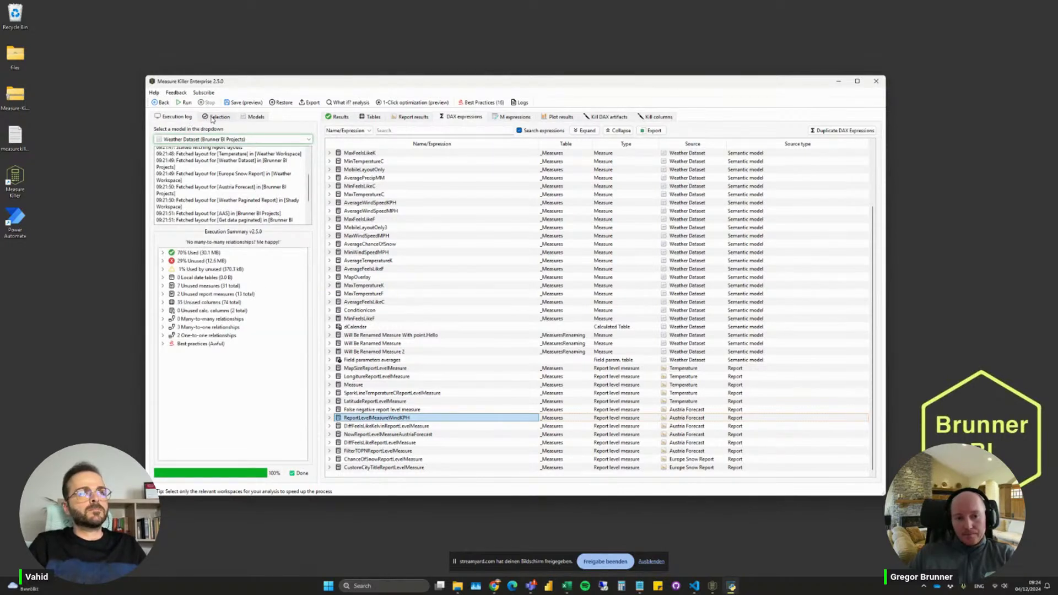
# Open the duplicate DAX expressions, sort them by number of duplicates in descending order, and examine the duplicates of "Will Be Renamed Measure With point.Hello".
pyautogui.click(844, 132)
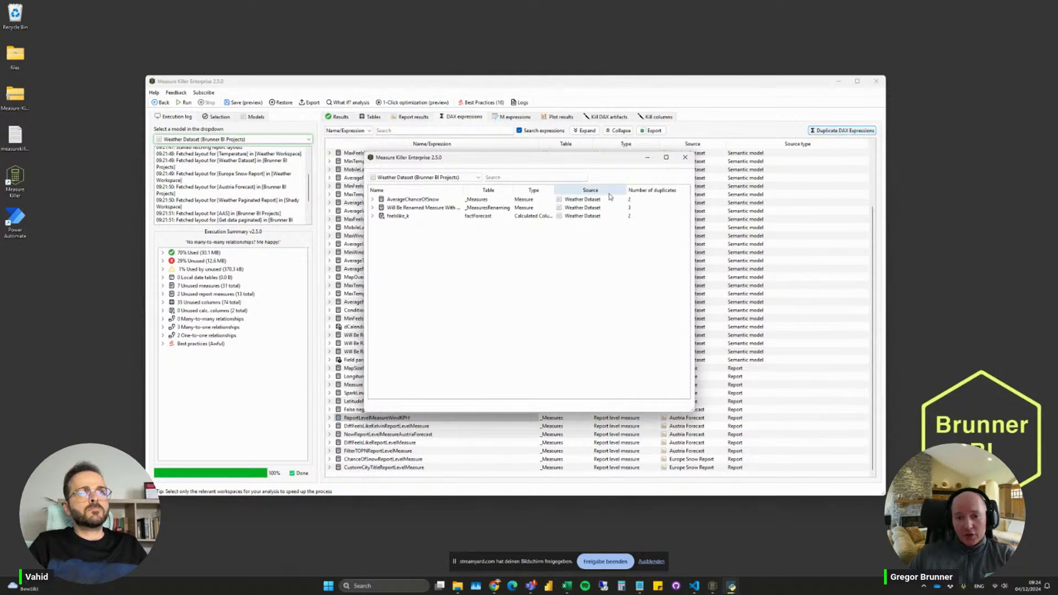
pyautogui.click(641, 192)
pyautogui.click(641, 193)
pyautogui.click(373, 200)
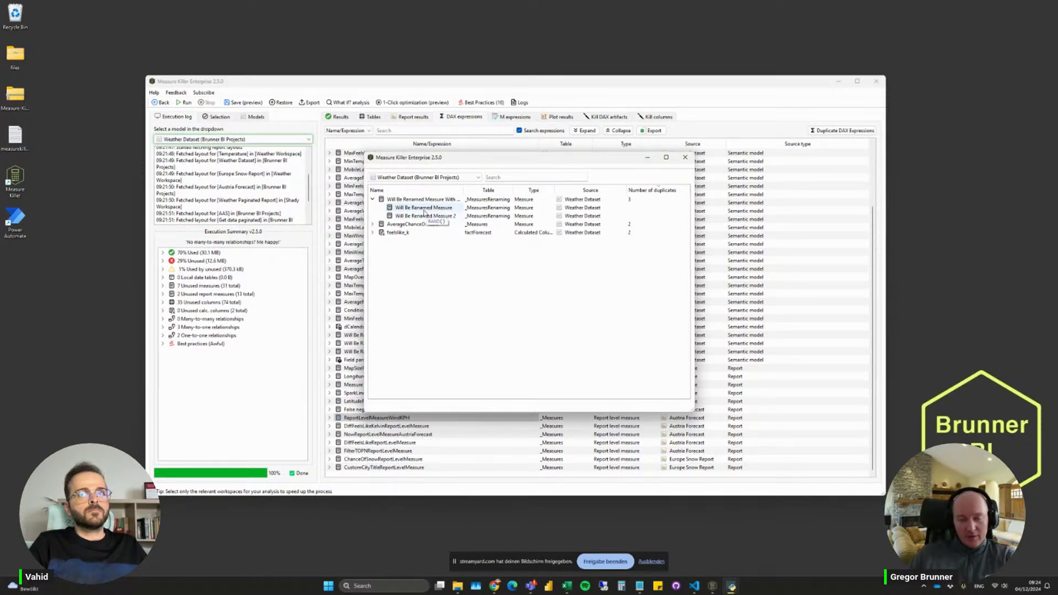
pyautogui.moveTo(463, 190); pyautogui.dragTo(487, 190)
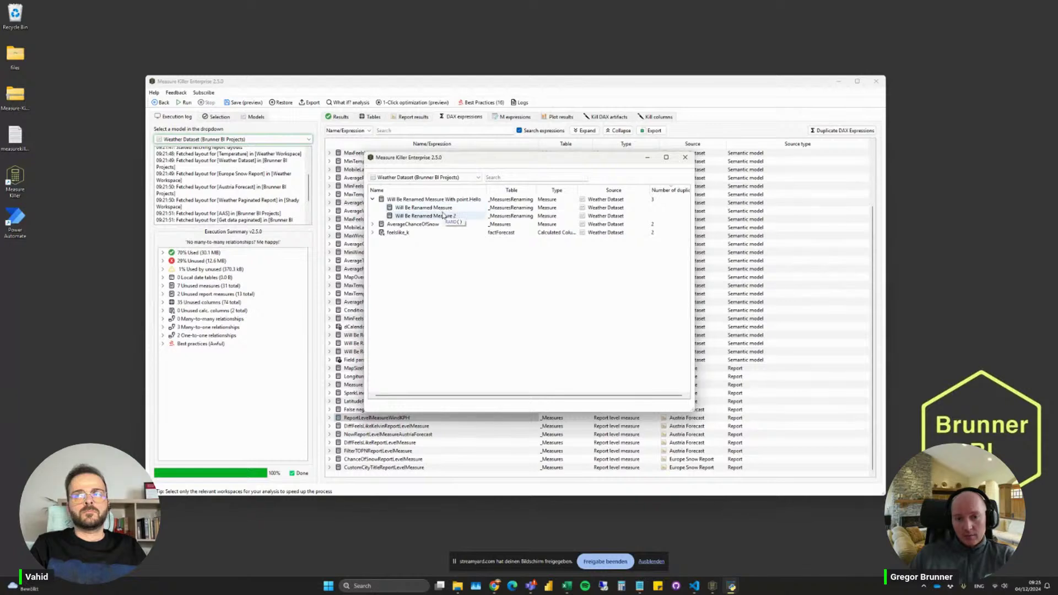
# Examine the duplicate of AverageChanceOfSnow, collapse the expanded measures, and close the duplicate expressions window.
pyautogui.click(373, 224)
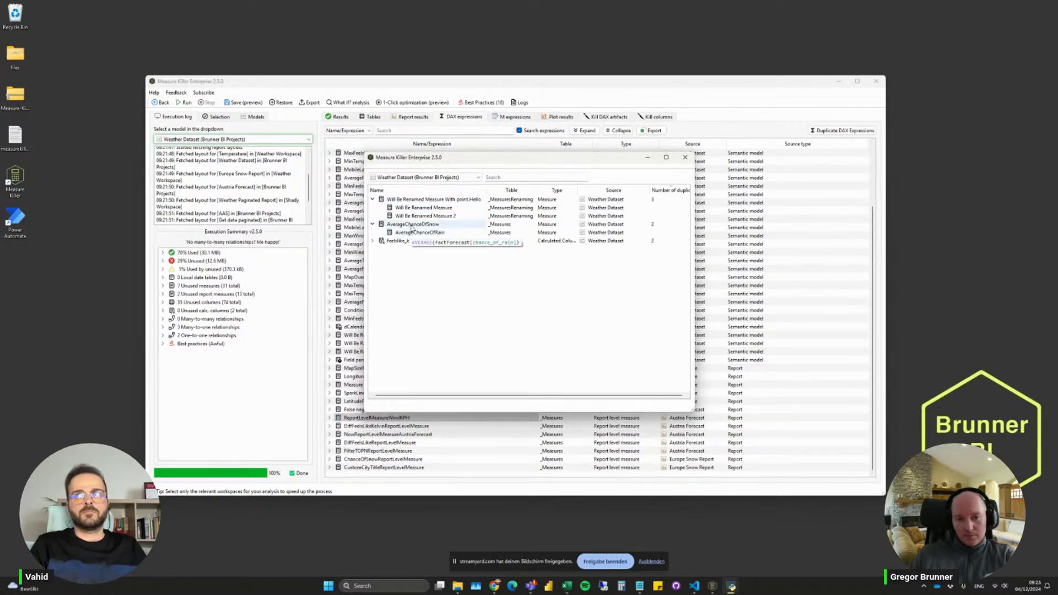
pyautogui.click(373, 224)
pyautogui.click(372, 199)
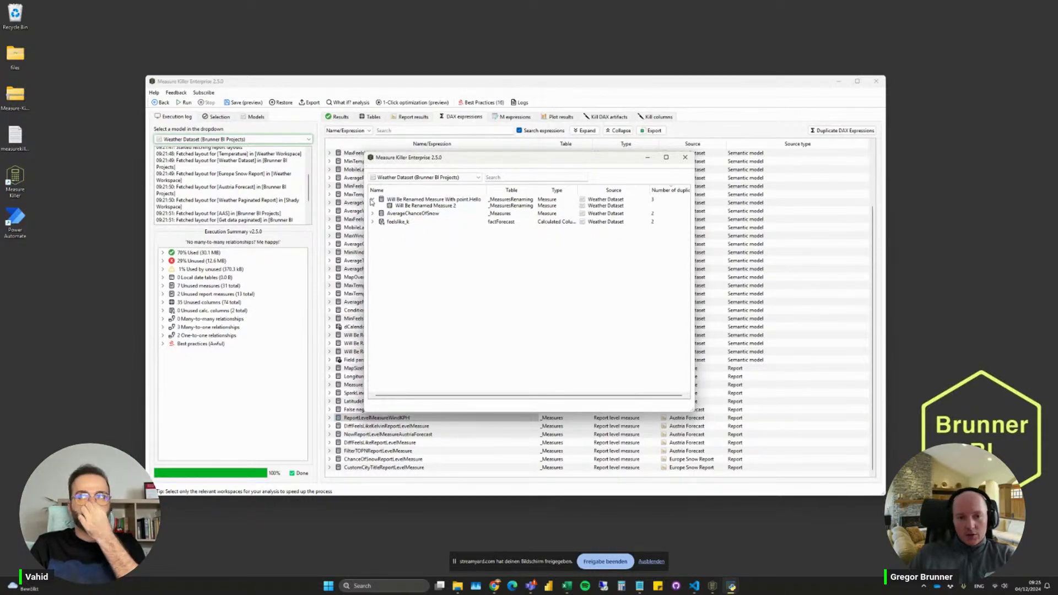
pyautogui.click(685, 157)
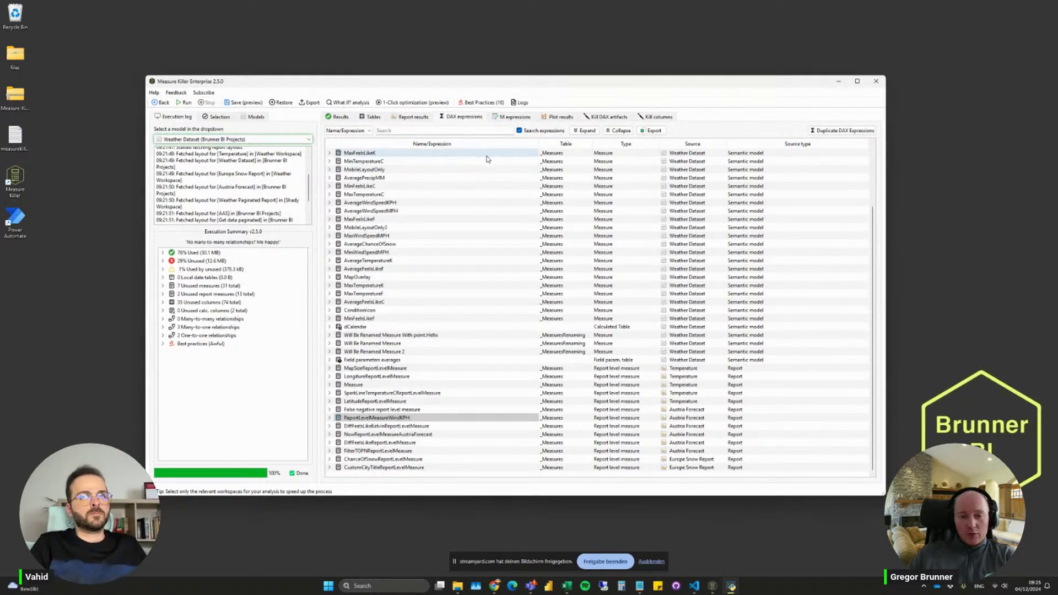
# View the M expressions of refdCountries (2), Power Query (Operations) and factForecast, collapsing each one again.
pyautogui.click(505, 118)
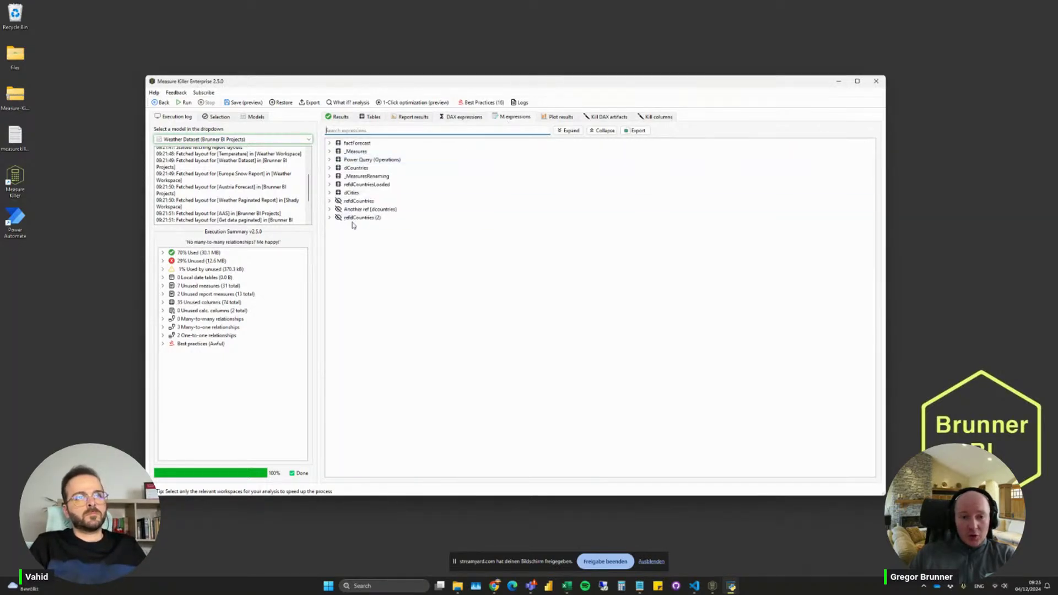
pyautogui.click(329, 218)
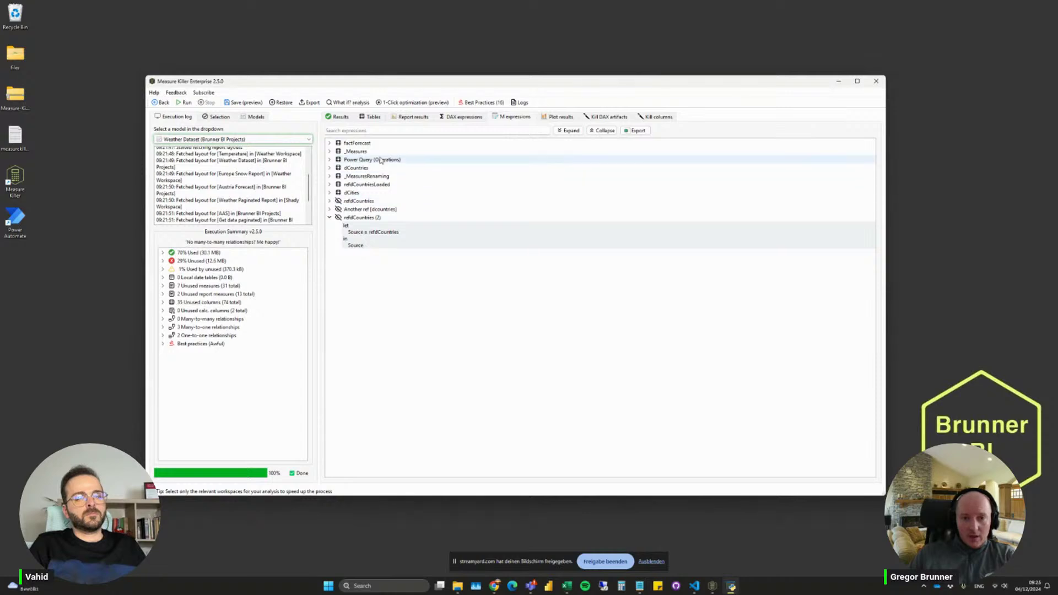
pyautogui.click(380, 132)
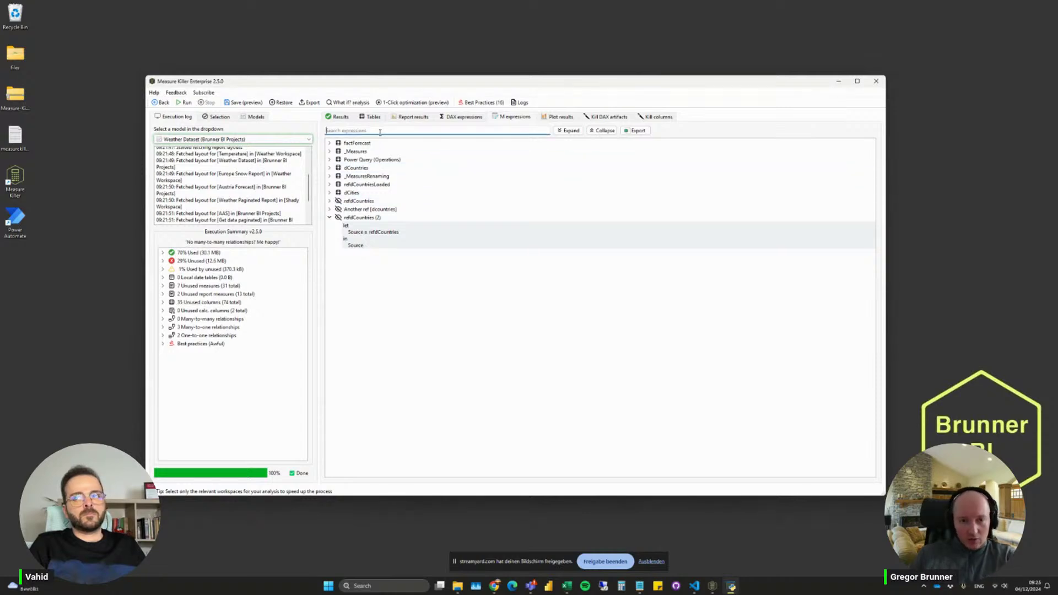
pyautogui.click(329, 218)
pyautogui.click(330, 160)
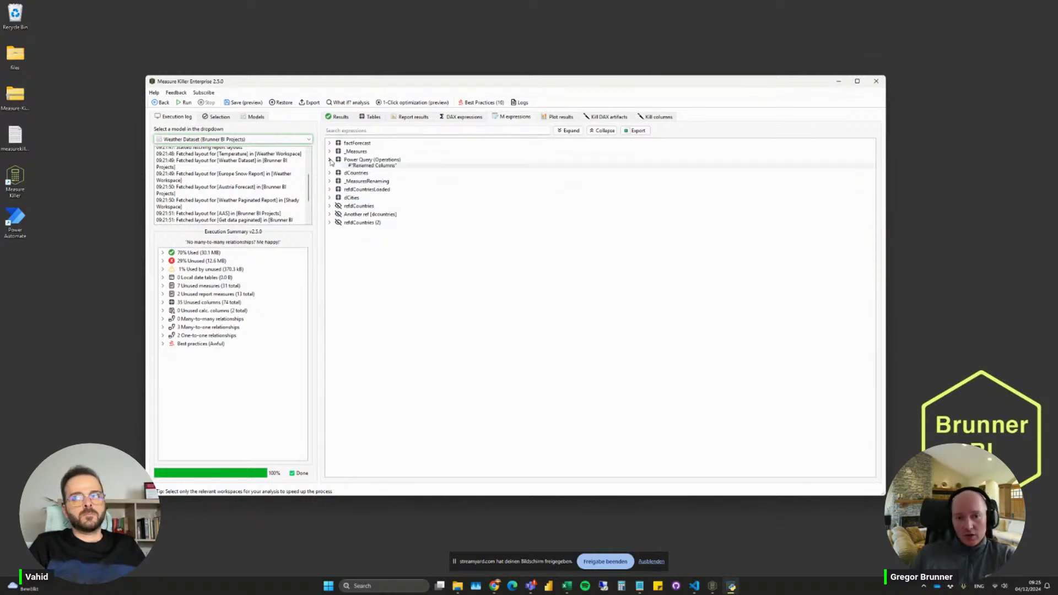
pyautogui.click(330, 160)
pyautogui.click(330, 143)
pyautogui.click(329, 143)
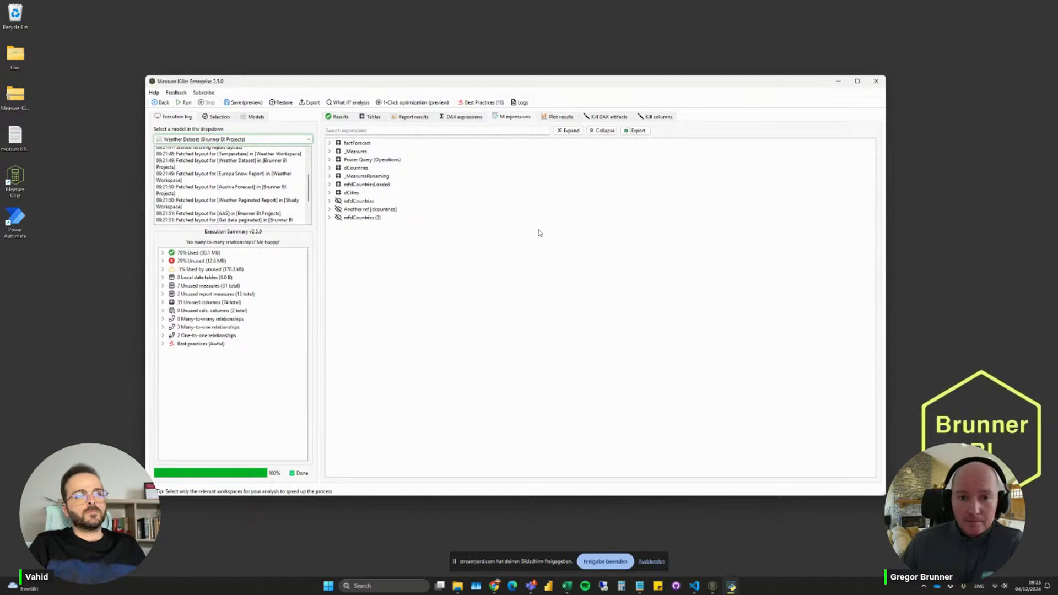
# Return to the results and examine where the name and Country columns and the AverageTemperatureC measure are used.
pyautogui.click(342, 118)
pyautogui.click(330, 153)
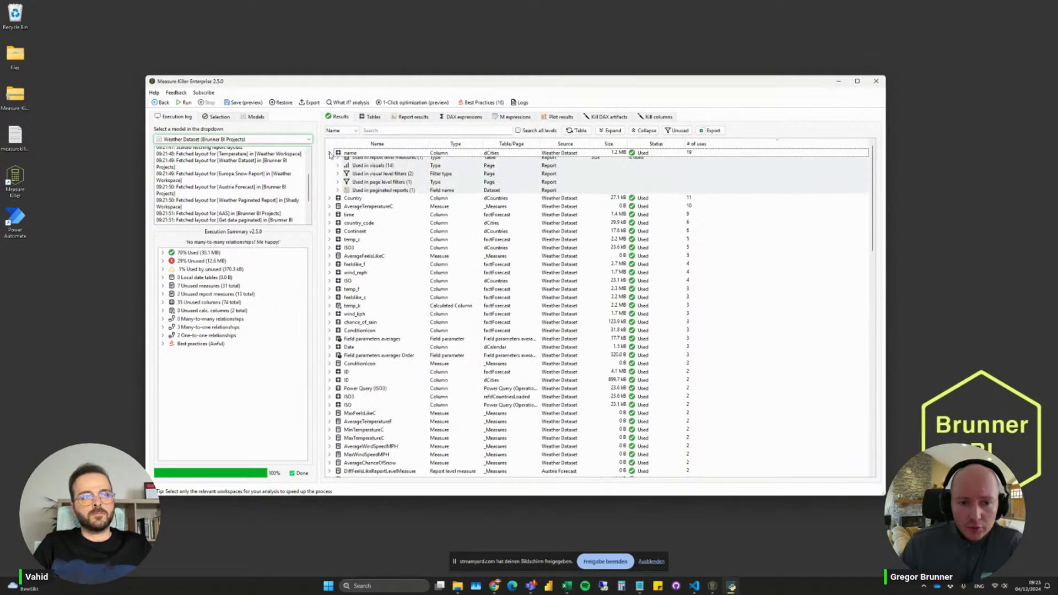
pyautogui.click(329, 203)
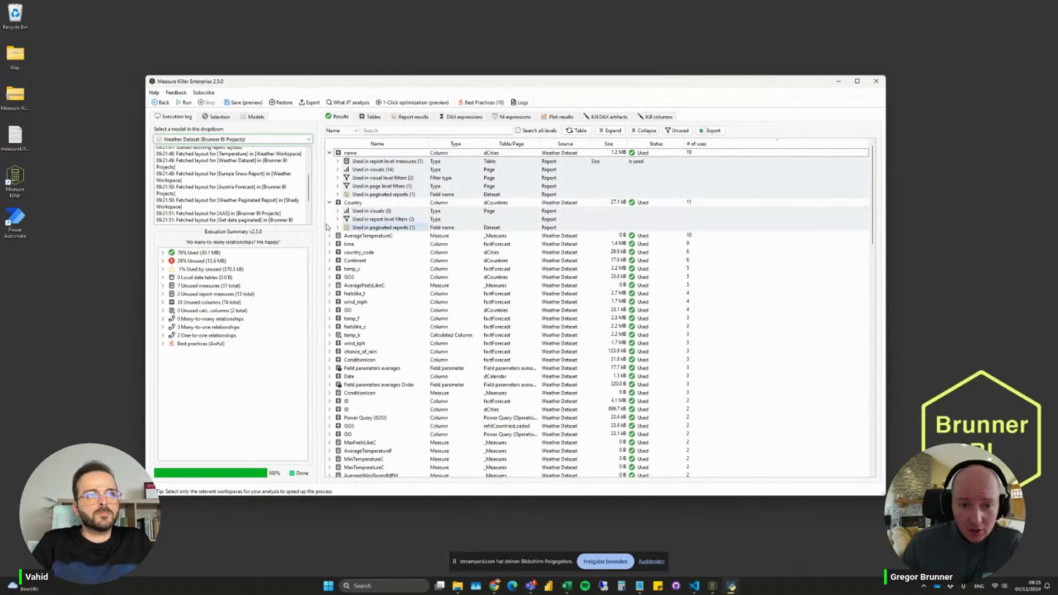
pyautogui.click(330, 236)
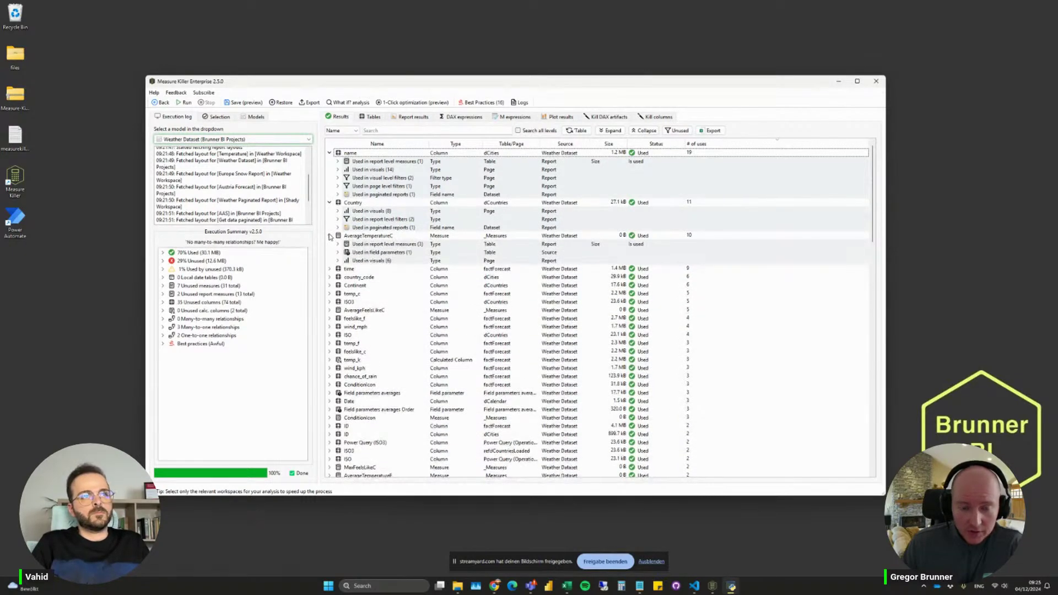
pyautogui.click(330, 236)
pyautogui.click(330, 202)
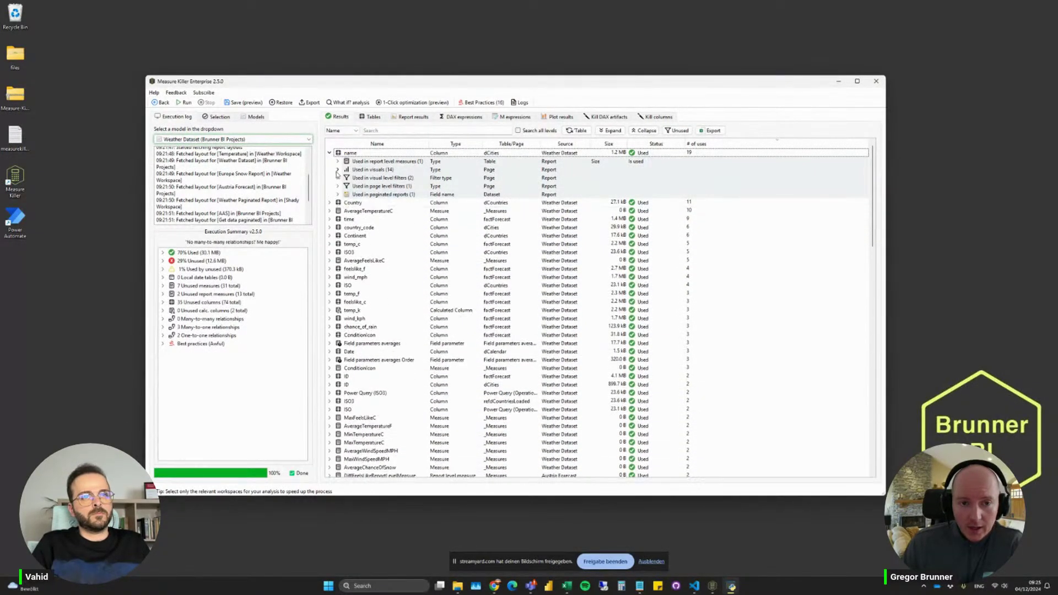
pyautogui.scroll(-3, 331, 159)
# Examine the artifacts used by the weather line chart on Austria Forecast's "Forecast with field parameters" page in the report results.
pyautogui.click(411, 117)
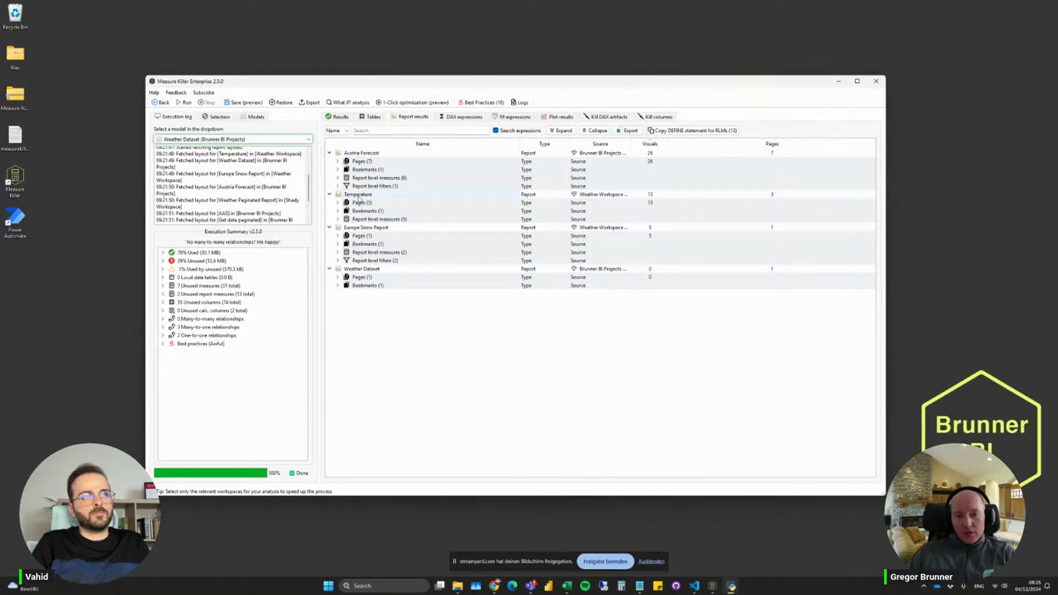
pyautogui.click(337, 162)
pyautogui.click(346, 169)
pyautogui.click(354, 178)
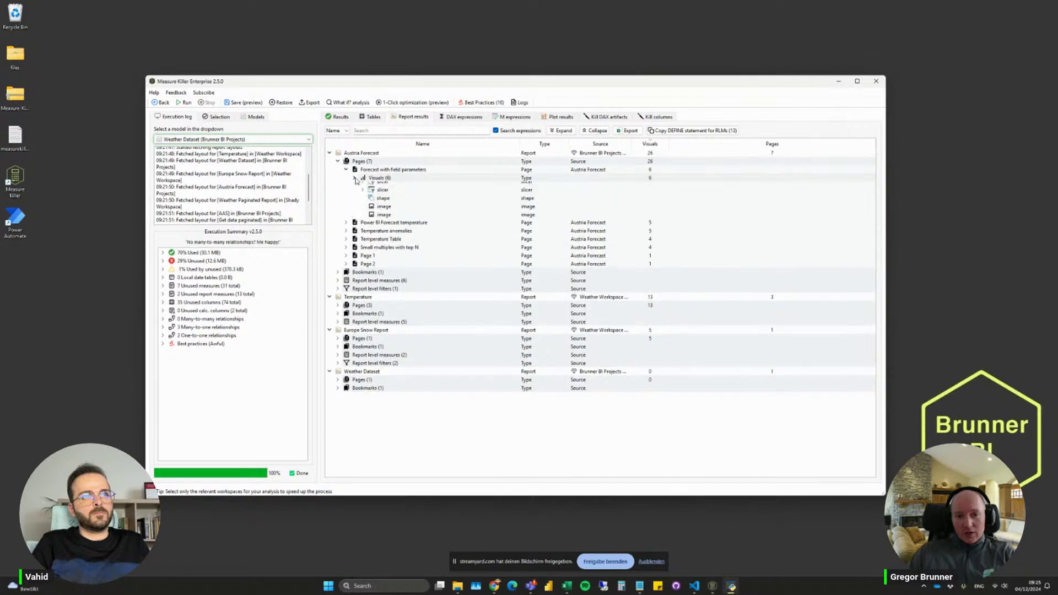
pyautogui.click(362, 186)
pyautogui.click(370, 194)
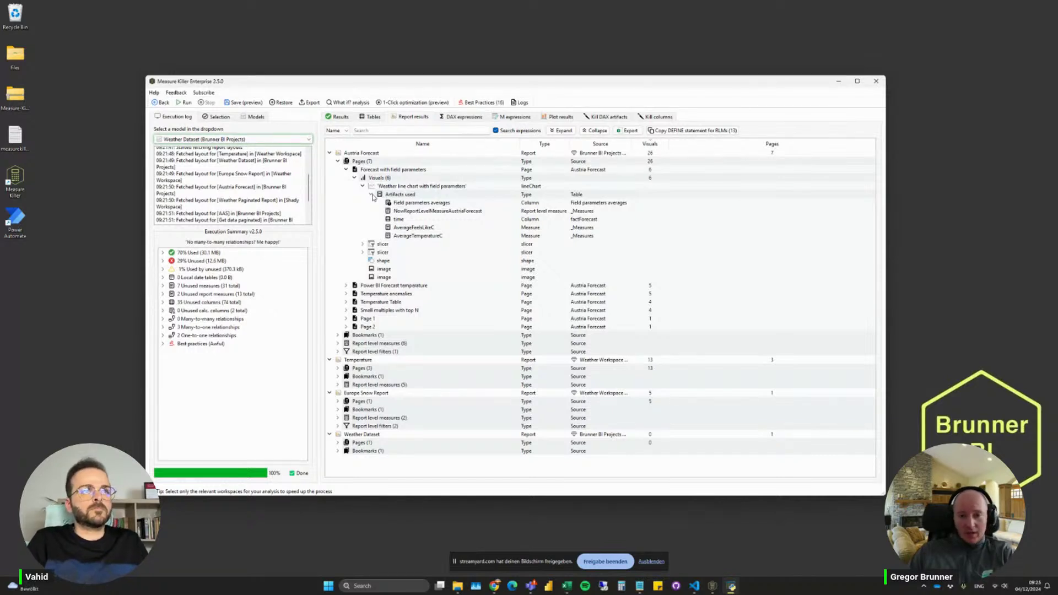
# Collapse the line chart, visuals and "Forecast with field parameters" page details in the Austria Forecast report.
pyautogui.click(371, 194)
pyautogui.click(363, 187)
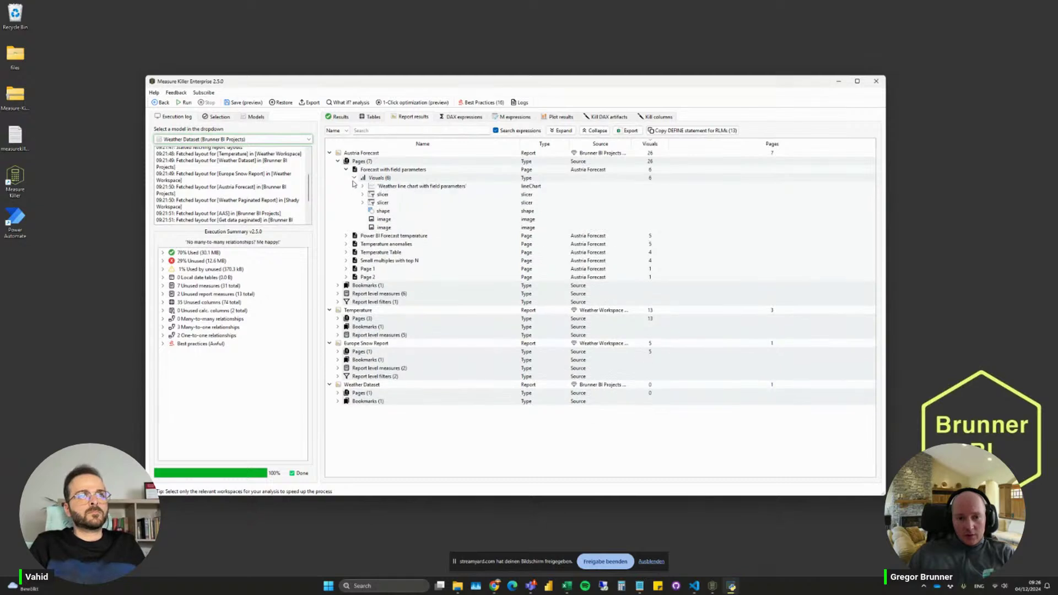
pyautogui.click(354, 177)
pyautogui.click(346, 169)
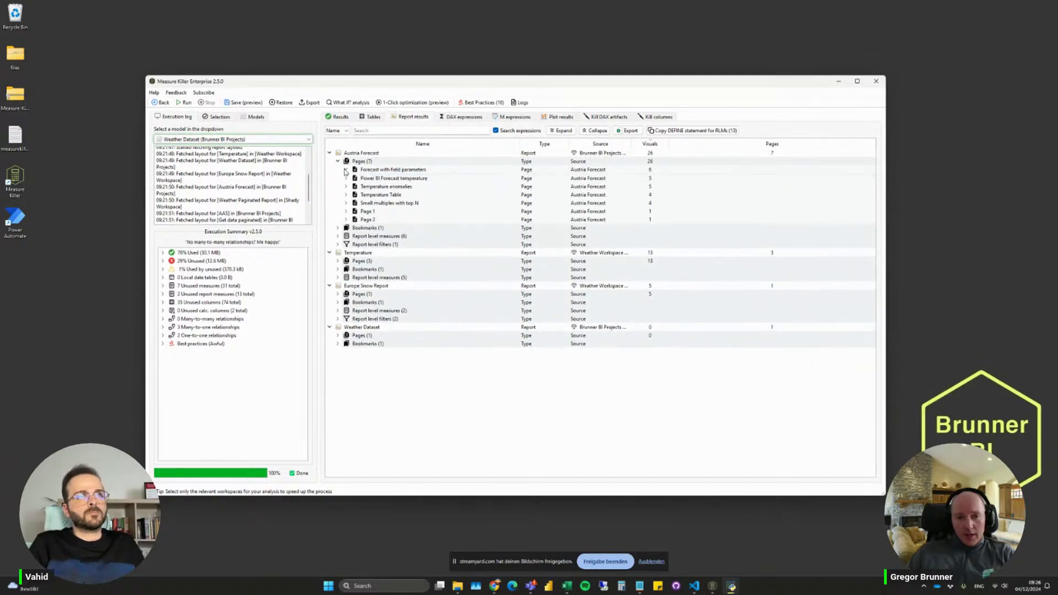
# Examine Austria Forecast's report level filters and report level measures in the report results, collapsing both groups again.
pyautogui.click(337, 244)
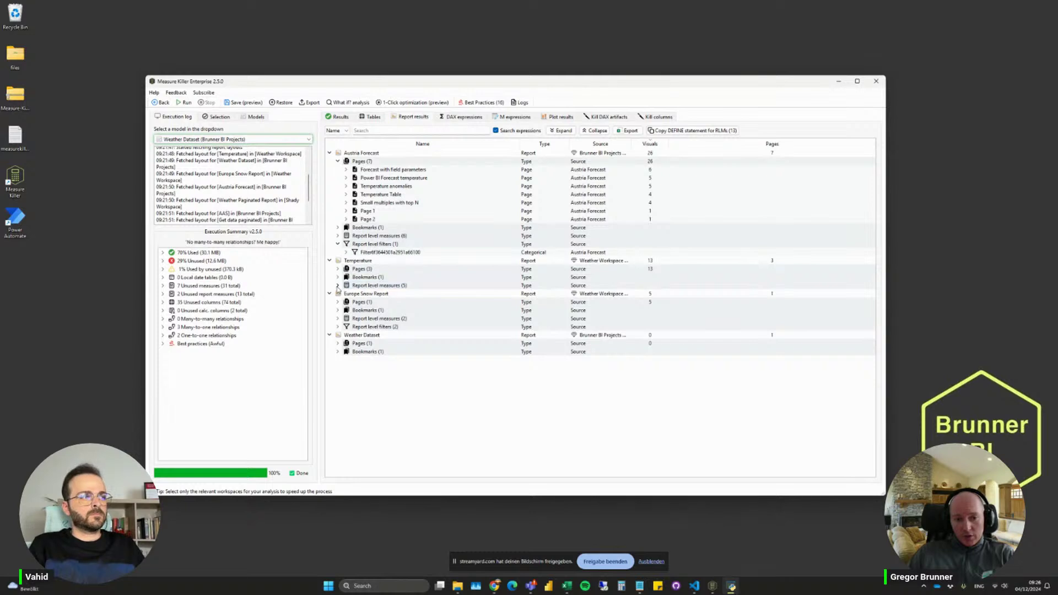
pyautogui.click(338, 236)
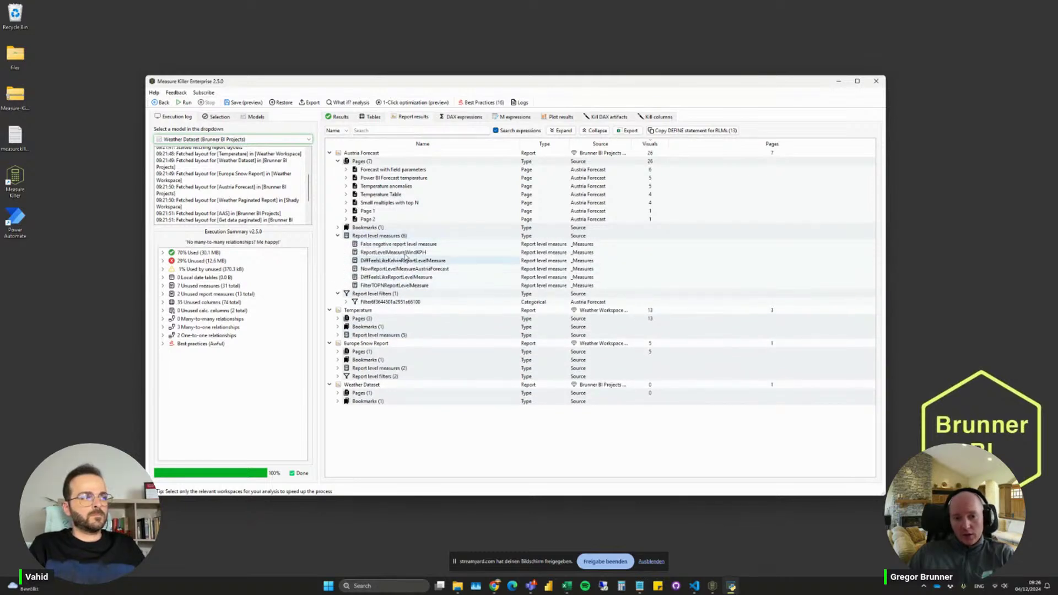
pyautogui.click(338, 236)
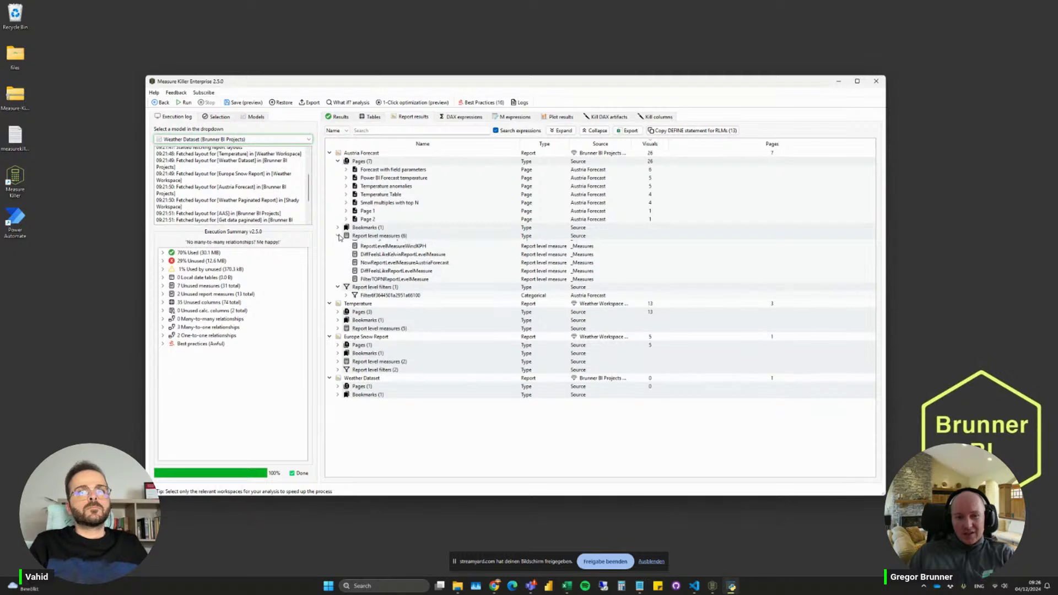
pyautogui.click(338, 244)
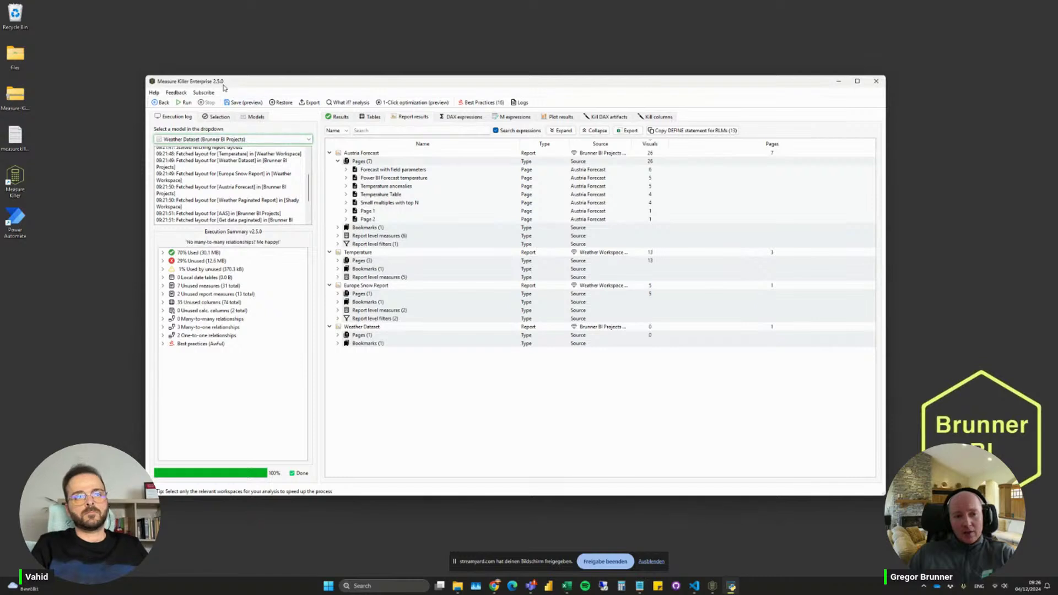
# View Austria Forecast's bookmarks, collapse its bookmarks and pages, and check its report level filters once more.
pyautogui.click(338, 227)
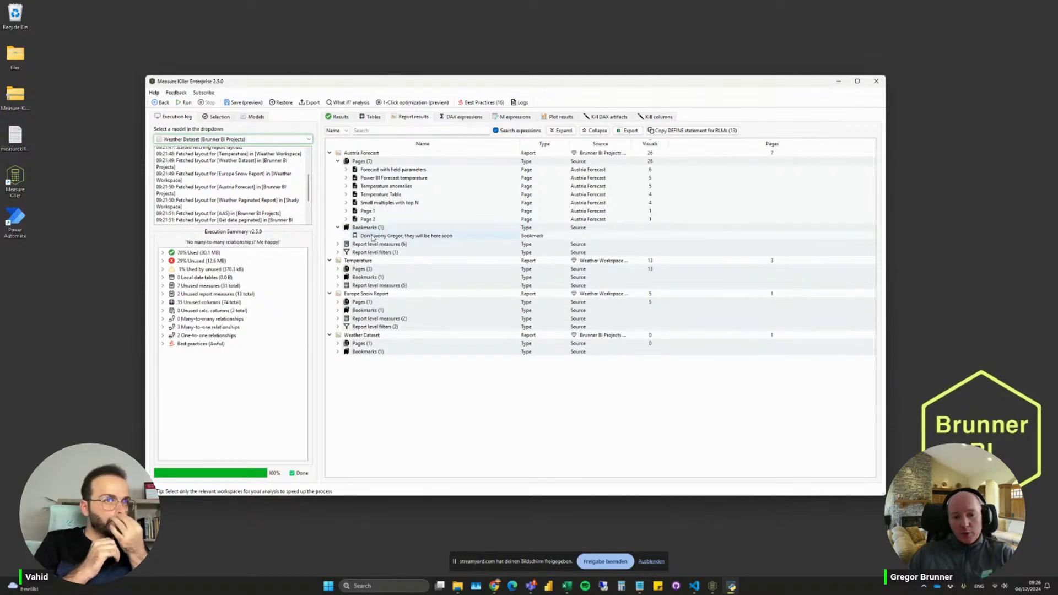
pyautogui.click(384, 237)
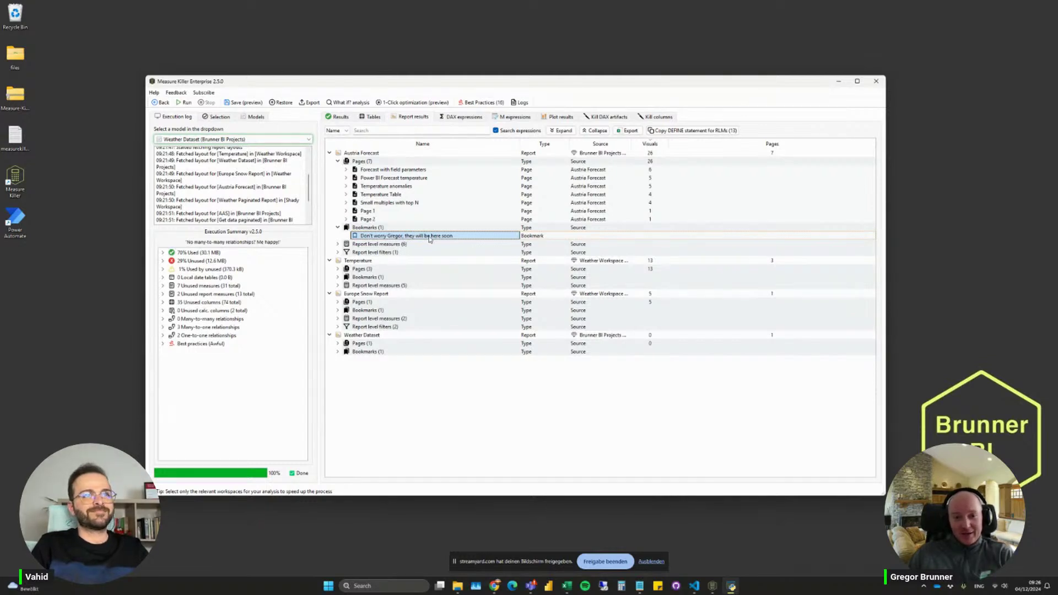
pyautogui.click(337, 160)
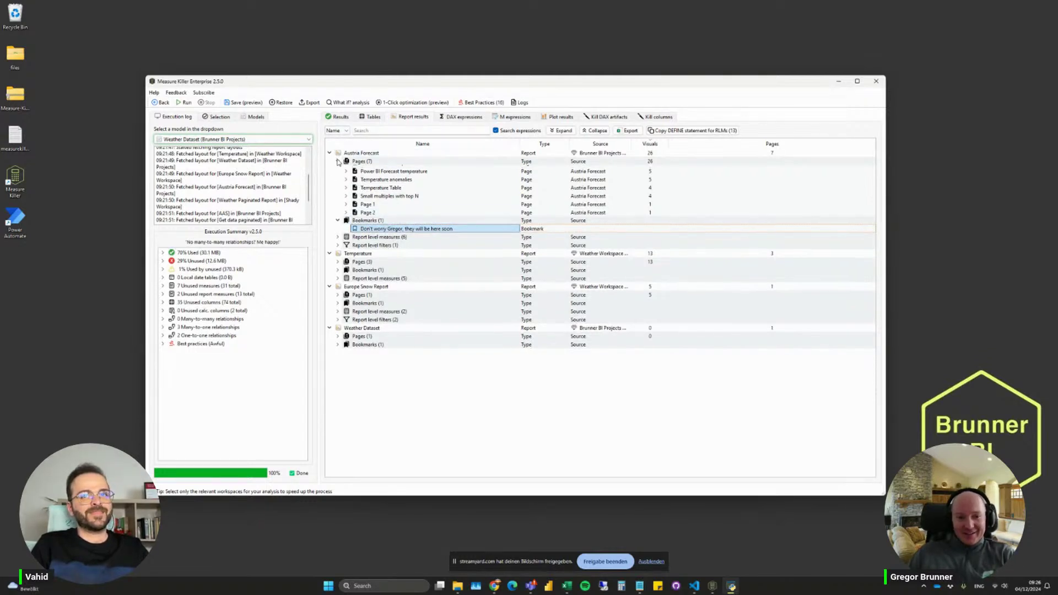
pyautogui.click(338, 169)
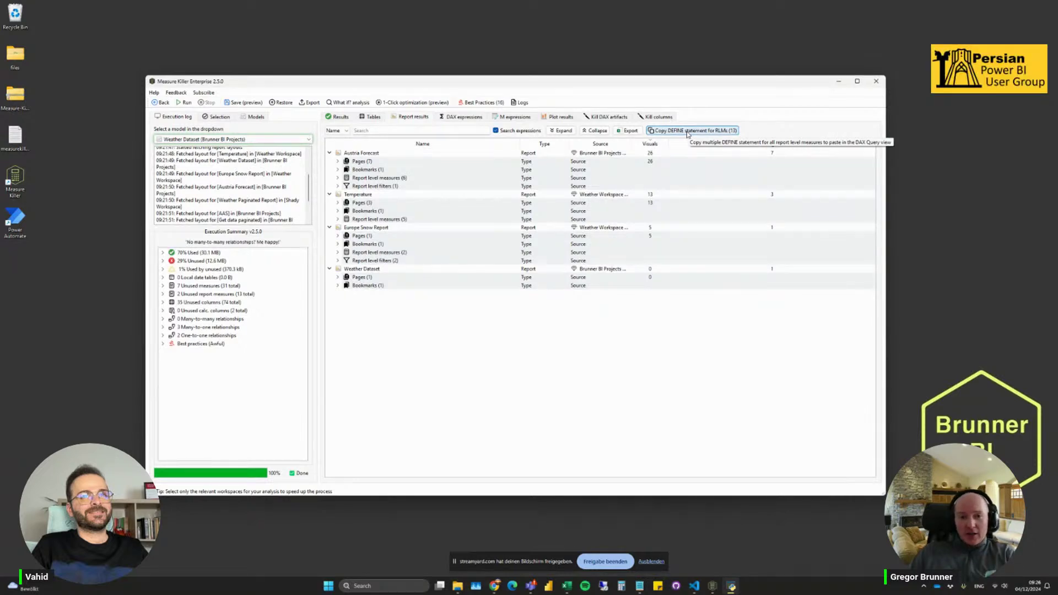
pyautogui.click(338, 187)
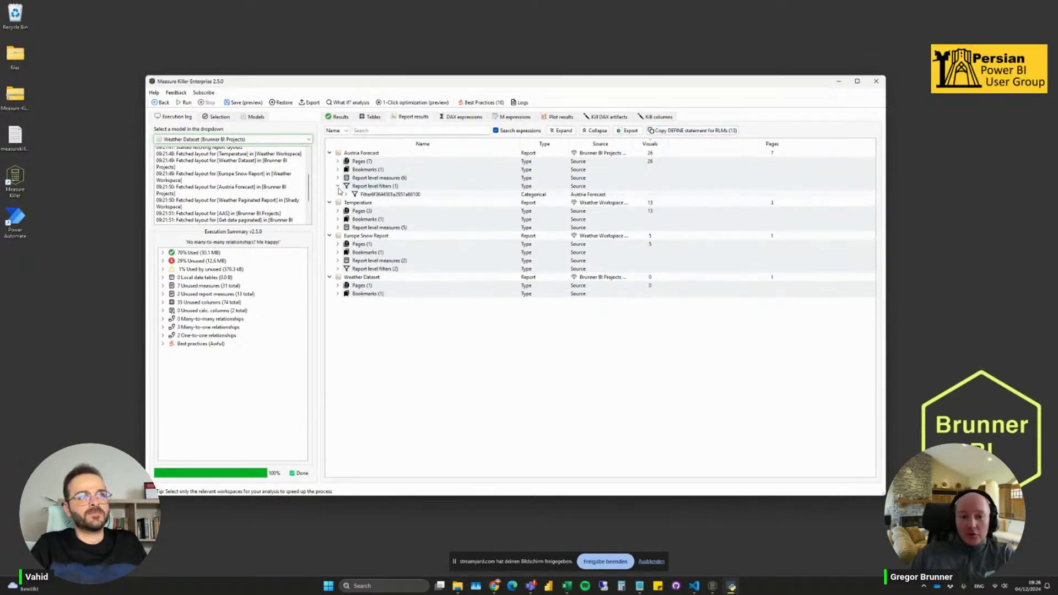
pyautogui.click(337, 187)
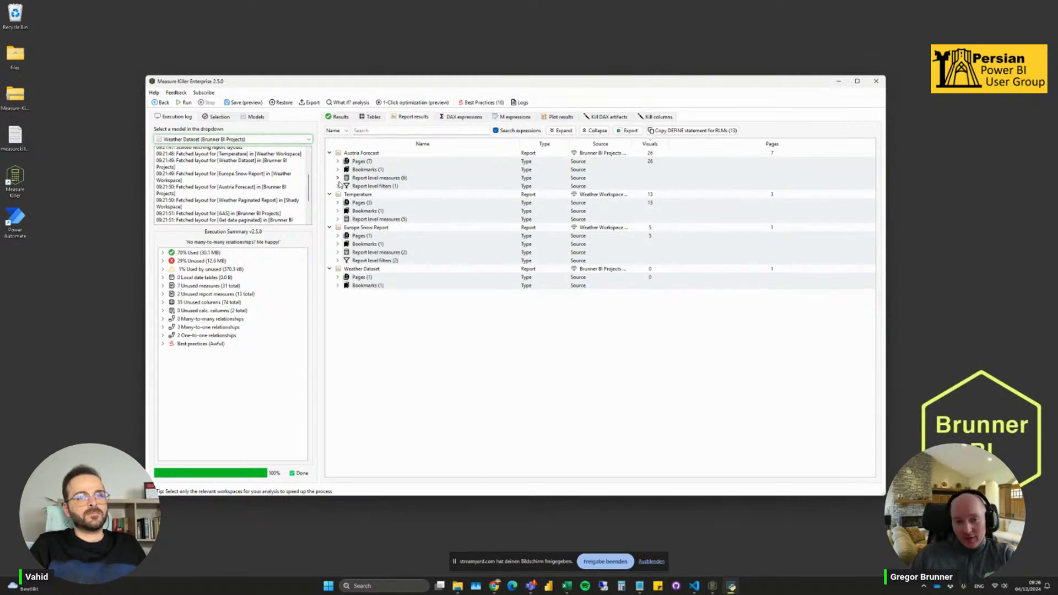
# View the DAX expression of SparkLineTemperatureCReportLevelMeasure from the DAX expressions list and close it.
pyautogui.click(462, 118)
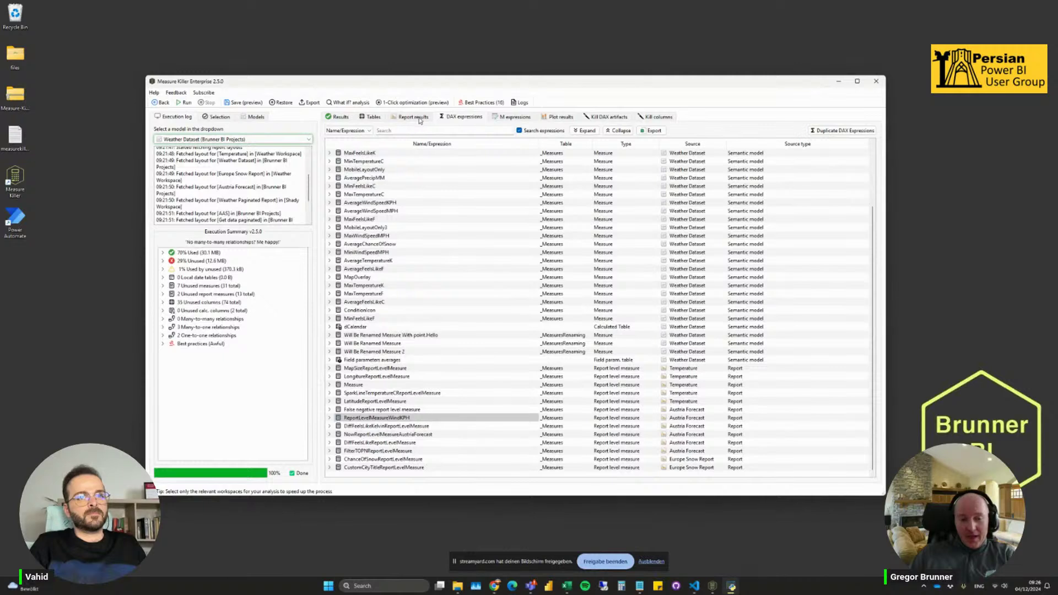
pyautogui.rightClick(410, 393)
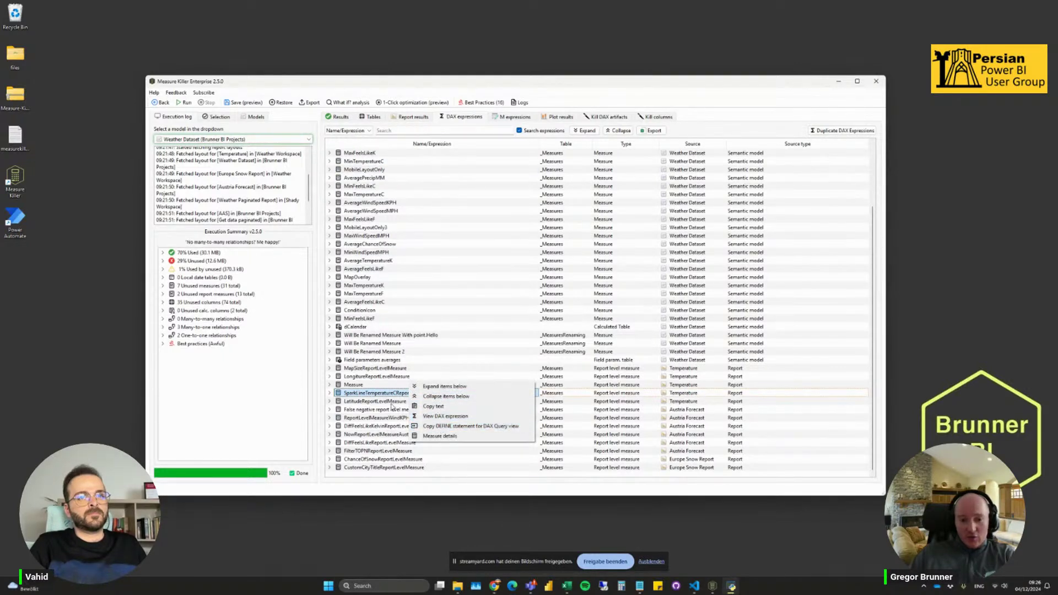
pyautogui.click(442, 416)
pyautogui.click(746, 134)
# Copy the DEFINE statement of SparkLineTemperatureCReportLevelMeasure for use in the DAX query view.
pyautogui.rightClick(423, 393)
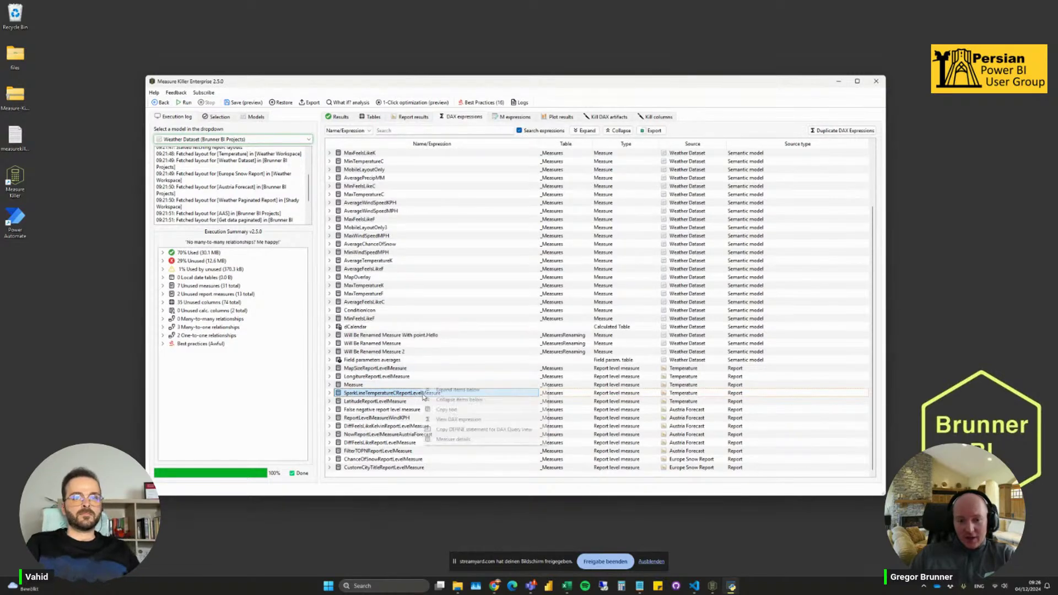
pyautogui.click(466, 434)
pyautogui.click(588, 345)
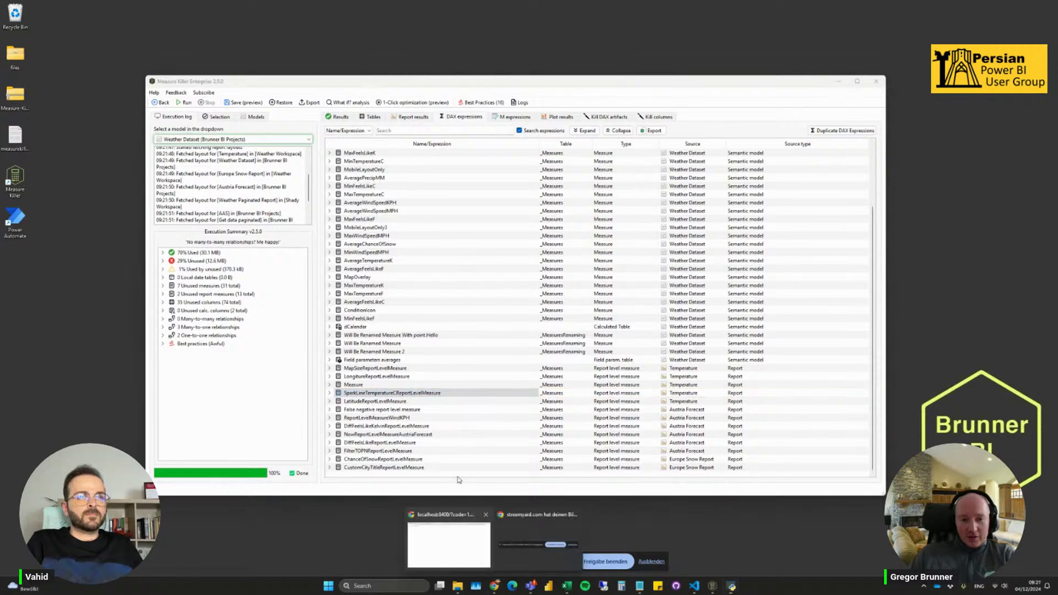
# Switch to Power BI in Chrome, open a DAX query for the Weather Dataset semantic model and paste the copied DEFINE statement.
pyautogui.click(481, 541)
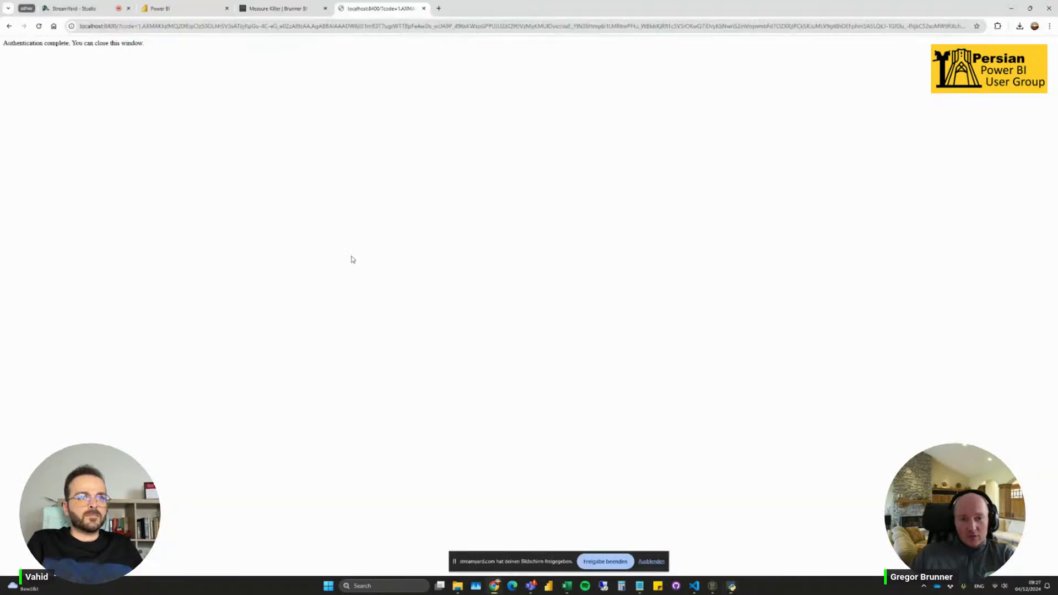
pyautogui.click(177, 10)
pyautogui.click(395, 284)
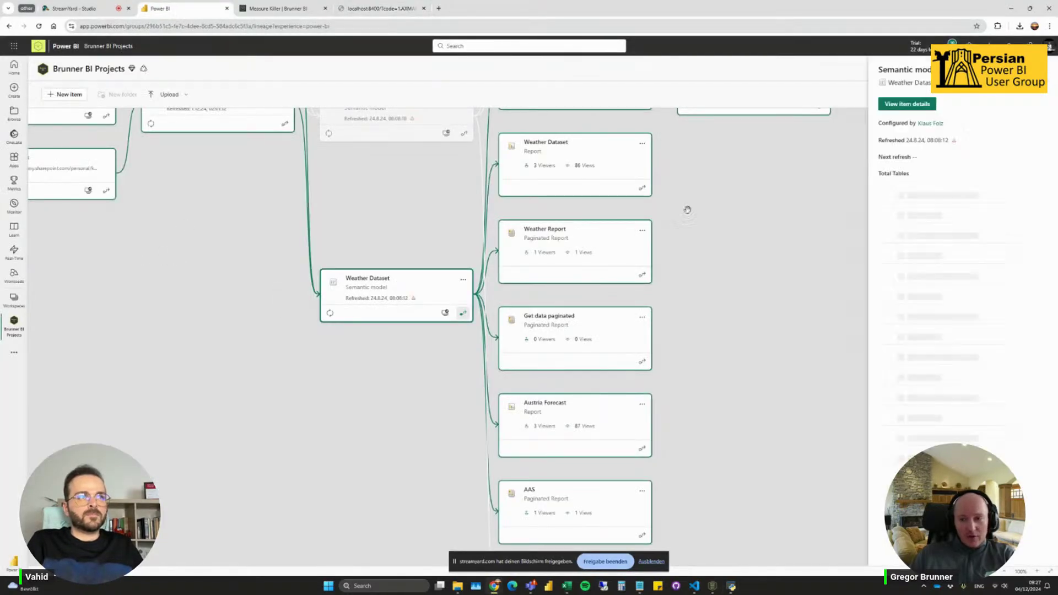
pyautogui.click(905, 104)
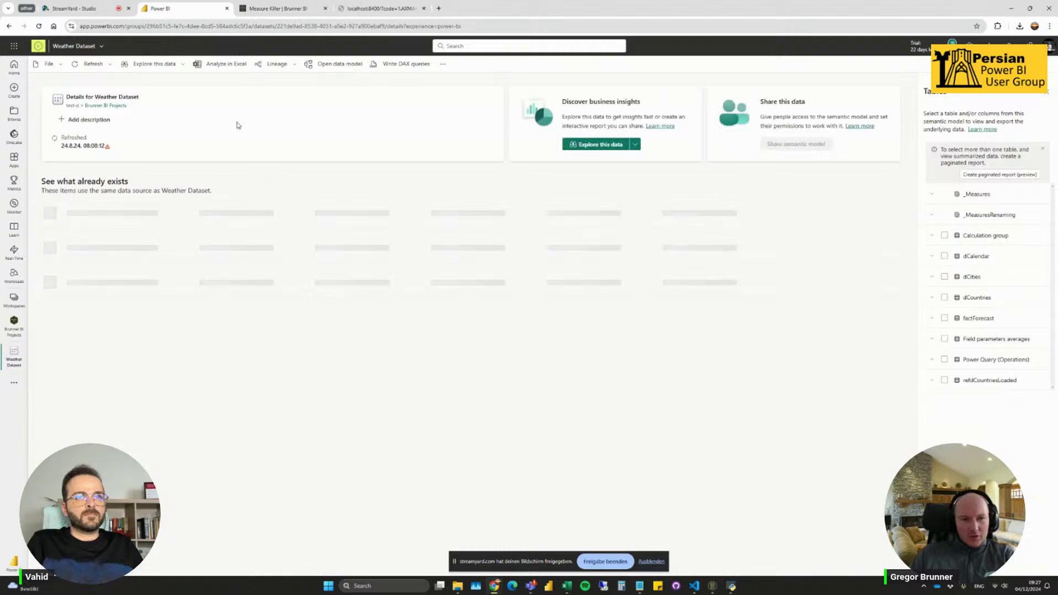
pyautogui.click(389, 65)
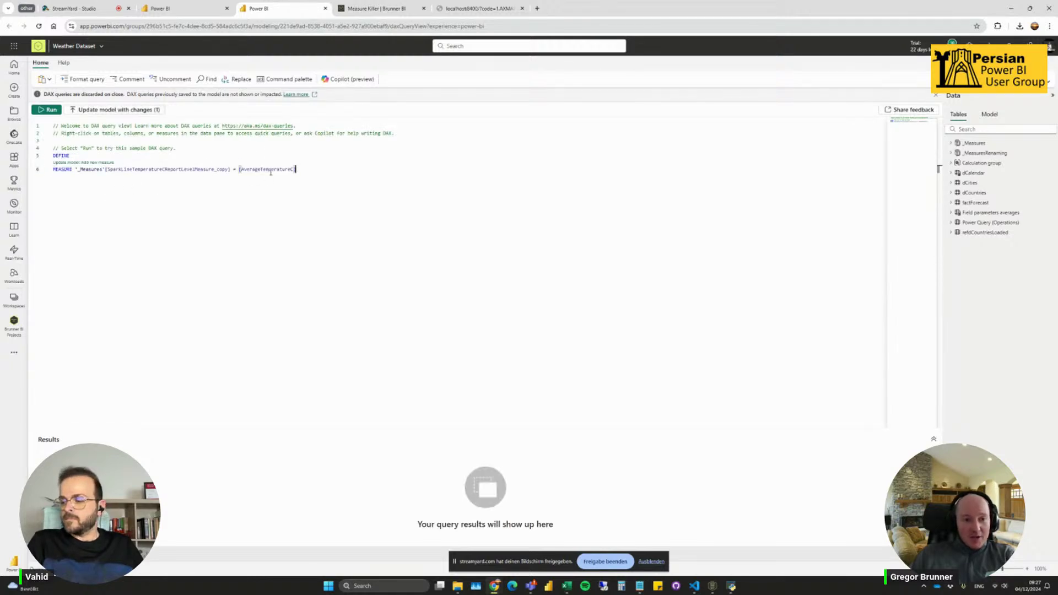
pyautogui.moveTo(270, 171)
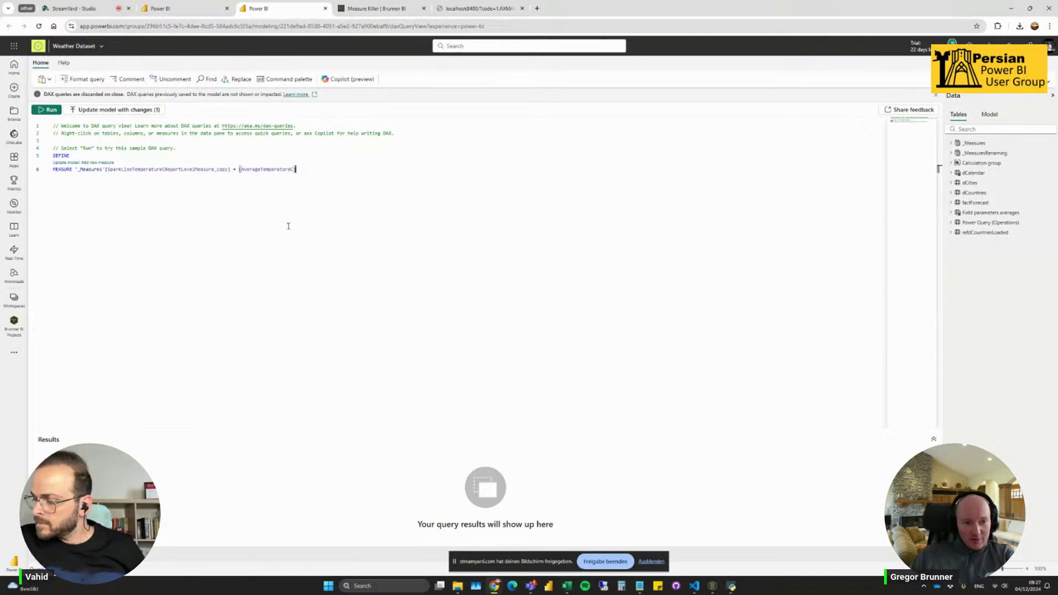
# Switch to Measure Killer and copy the DEFINE statements for all report level measures from the report results.
pyautogui.click(731, 585)
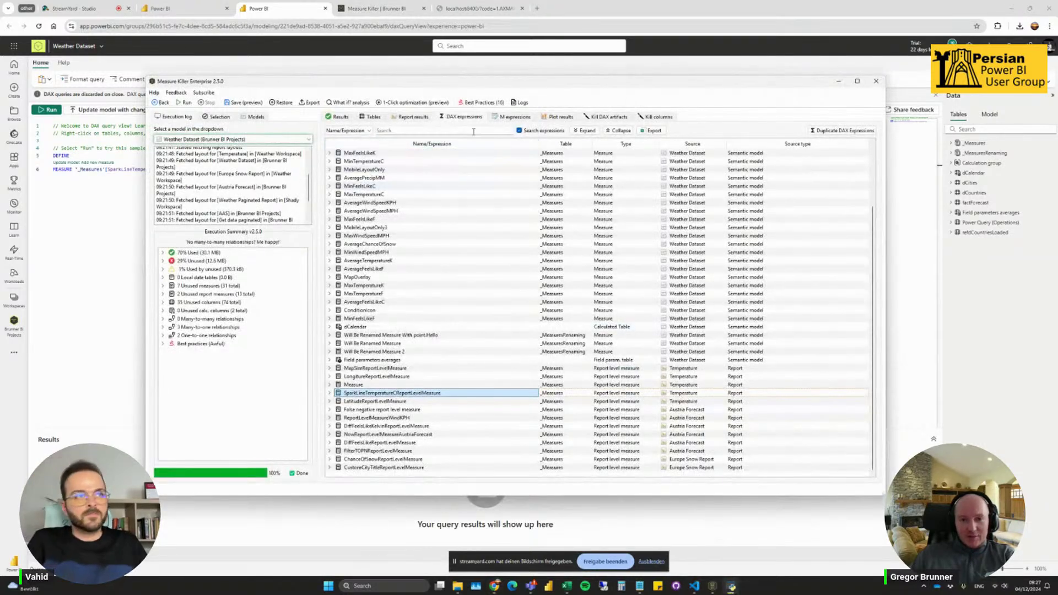
pyautogui.click(414, 118)
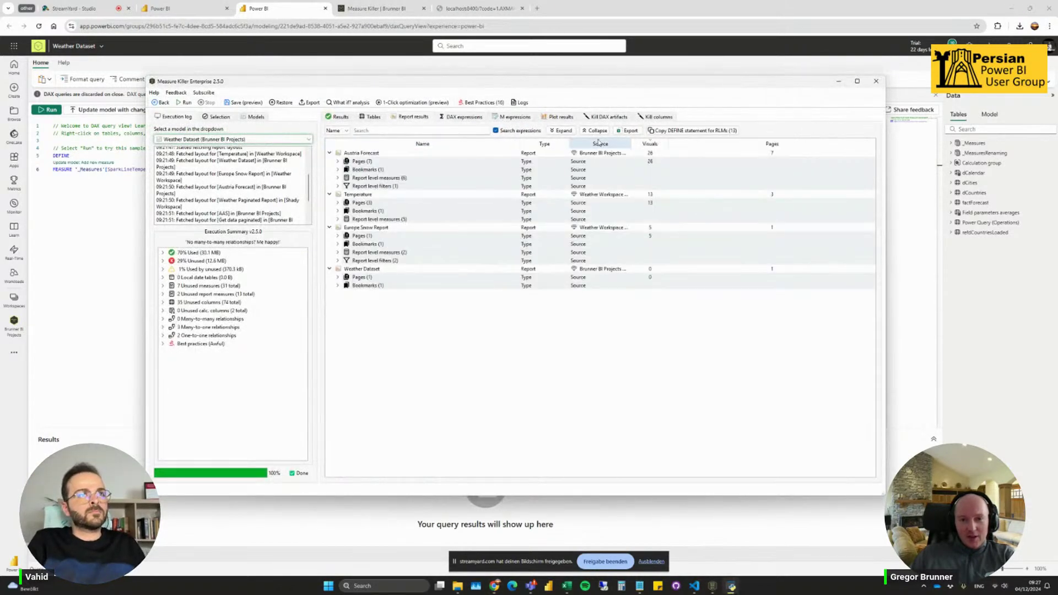
pyautogui.click(679, 132)
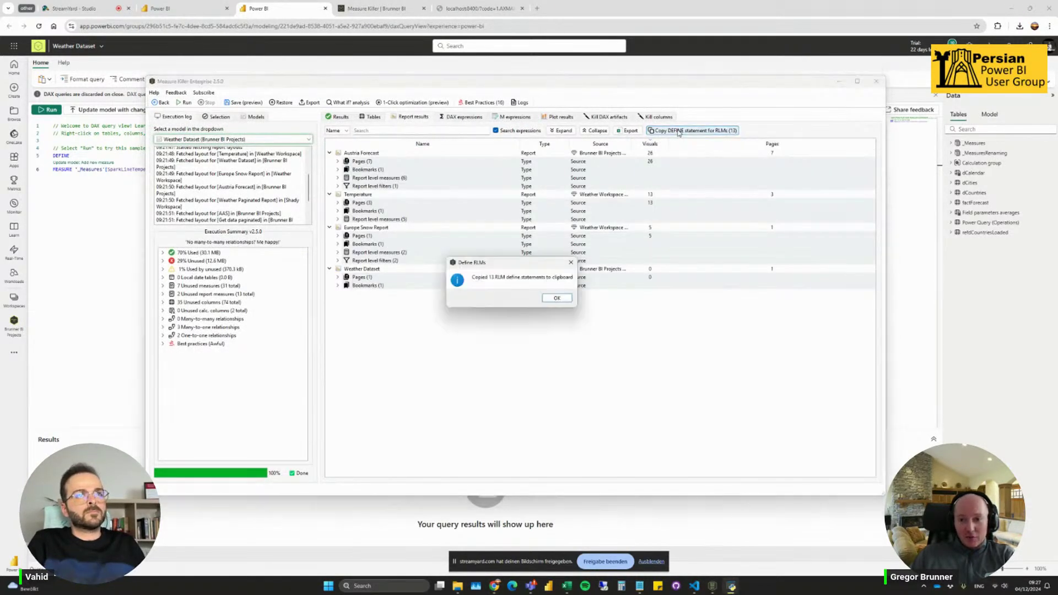
pyautogui.click(557, 298)
# Return to the Power BI query and replace the single measure's DEFINE statement with the copied statements for all report level measures.
pyautogui.hotkey('alt', 'Tab')
pyautogui.moveTo(296, 170); pyautogui.dragTo(32, 157)
pyautogui.hotkey('ctrl', 'v')
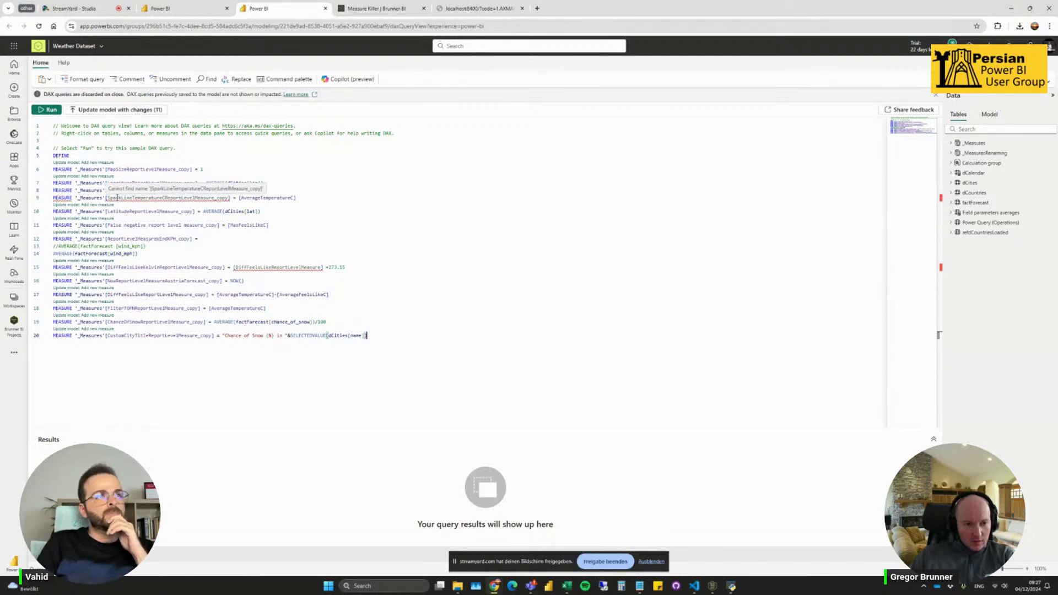
# Try to edit the name of the SparkLineTemperatureCReportLevelMeasure_copy measure in the DAX query and undo the edit.
pyautogui.doubleClick(170, 198)
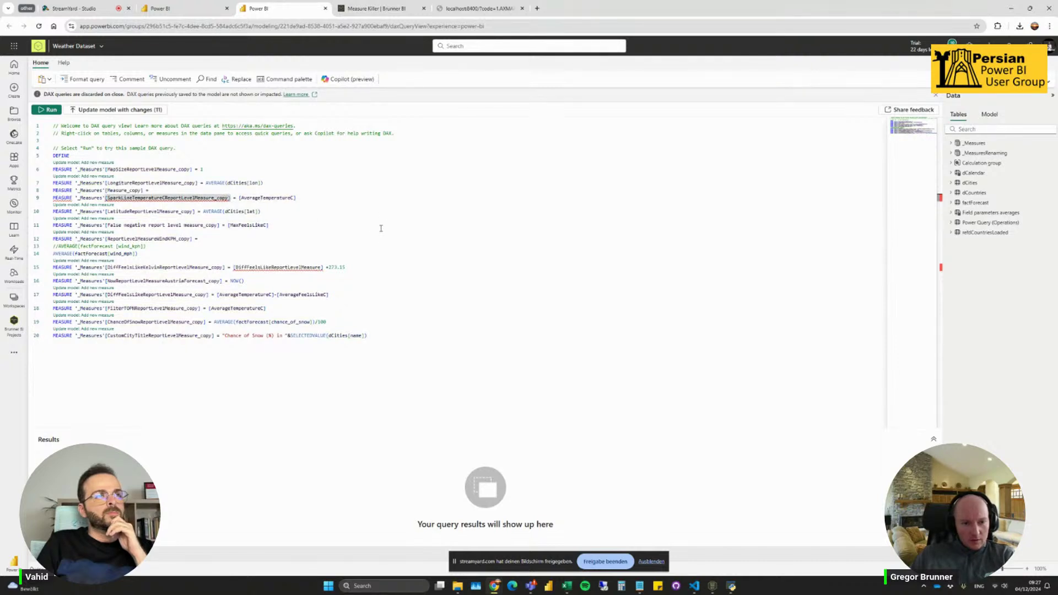
pyautogui.write('2')
pyautogui.click(414, 231)
pyautogui.hotkey('ctrl', 'z')
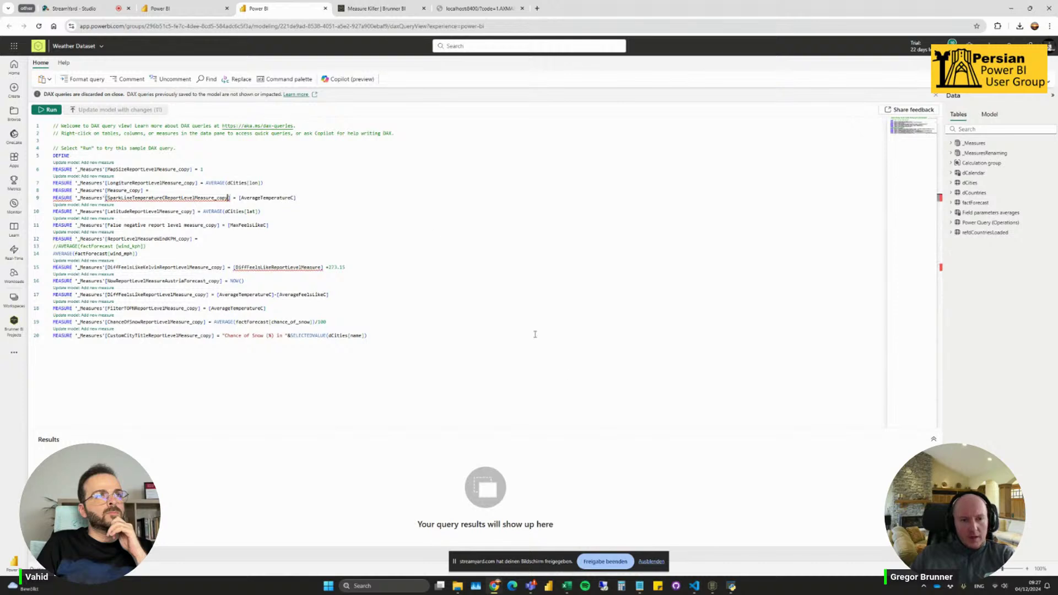
# Highlight the pasted measure definitions for review and dismiss the notice about DAX queries being discarded on close.
pyautogui.click(428, 338)
pyautogui.moveTo(395, 336); pyautogui.dragTo(34, 172)
pyautogui.click(158, 153)
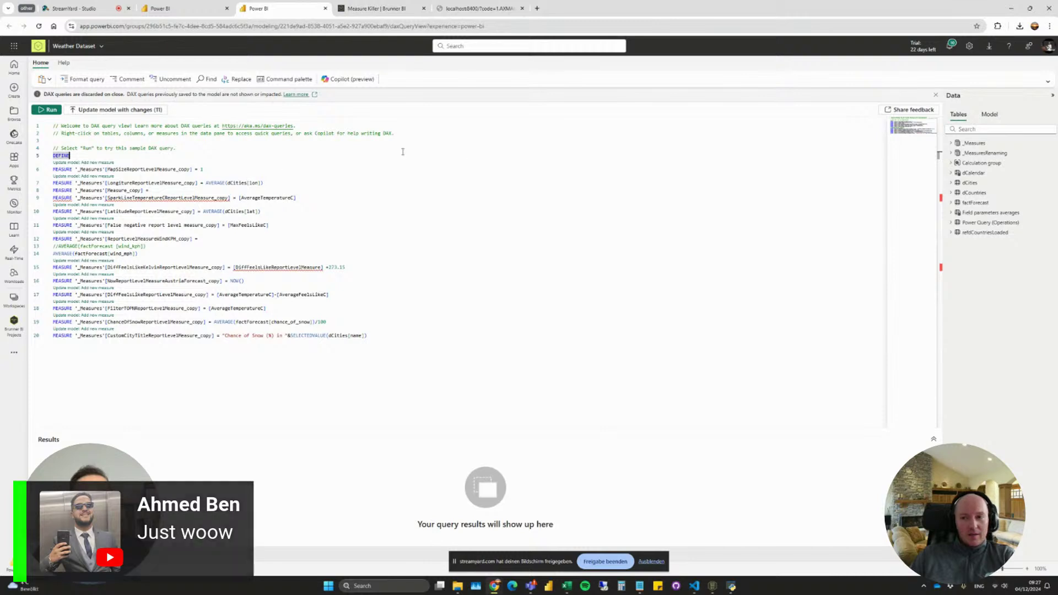
pyautogui.click(934, 94)
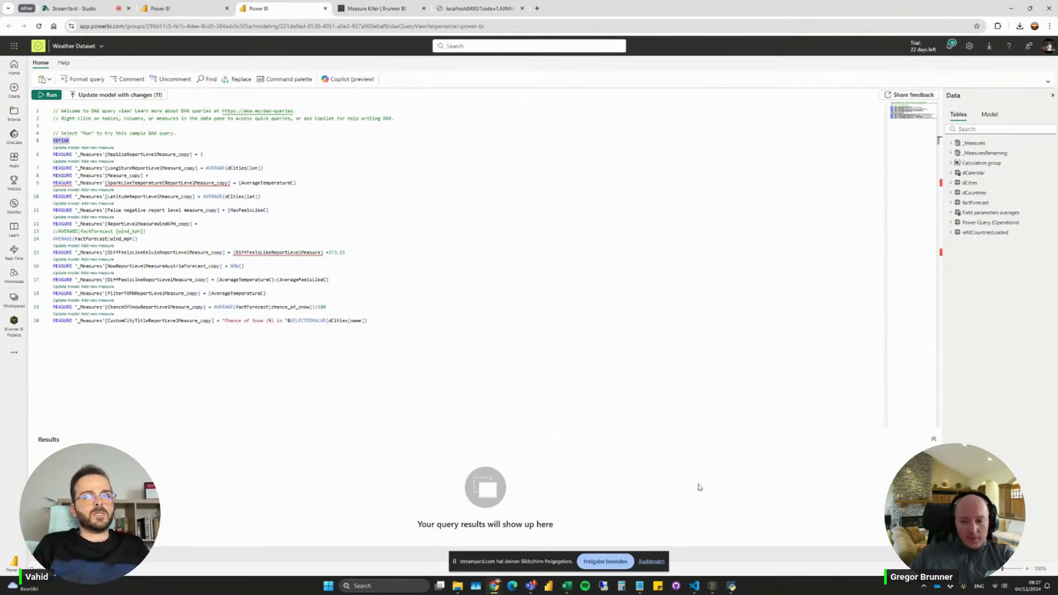
# Switch to Measure Killer, check Austria Forecast's report level measures and bring up the list of DAX expressions.
pyautogui.moveTo(731, 590)
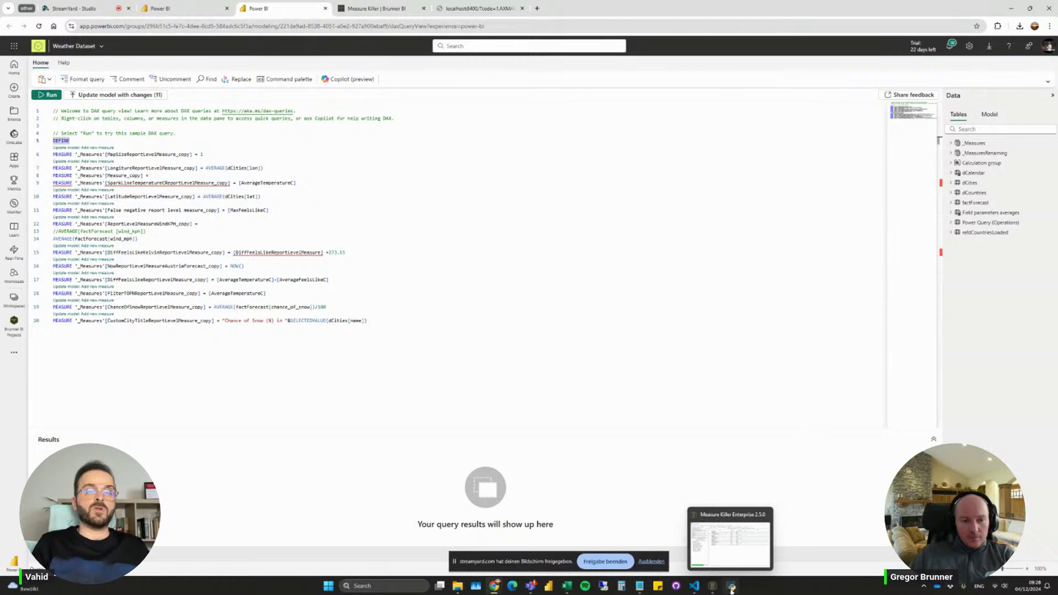
pyautogui.click(731, 590)
pyautogui.moveTo(347, 82); pyautogui.dragTo(544, 101)
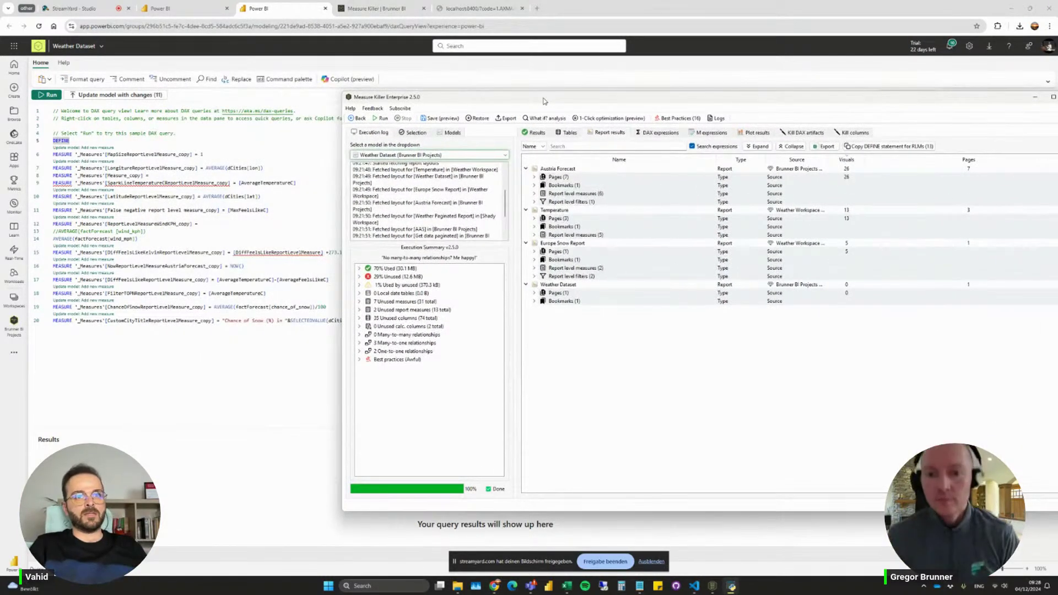
pyautogui.click(534, 193)
pyautogui.click(534, 193)
pyautogui.click(659, 132)
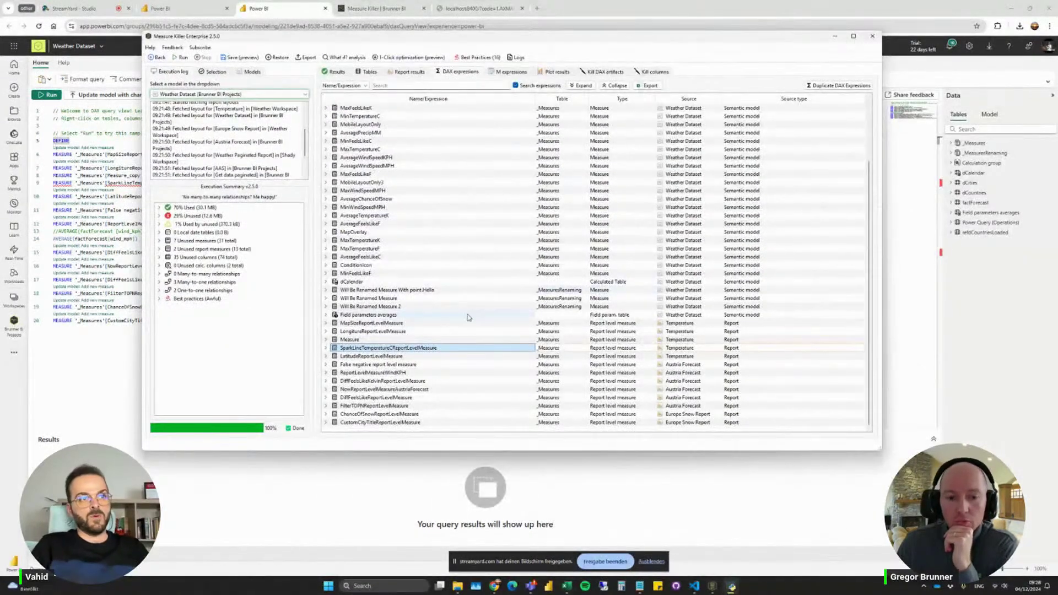
# Return to the results, widen the Name column and check where ReportLevelMeasureWindKPH is used.
pyautogui.click(334, 71)
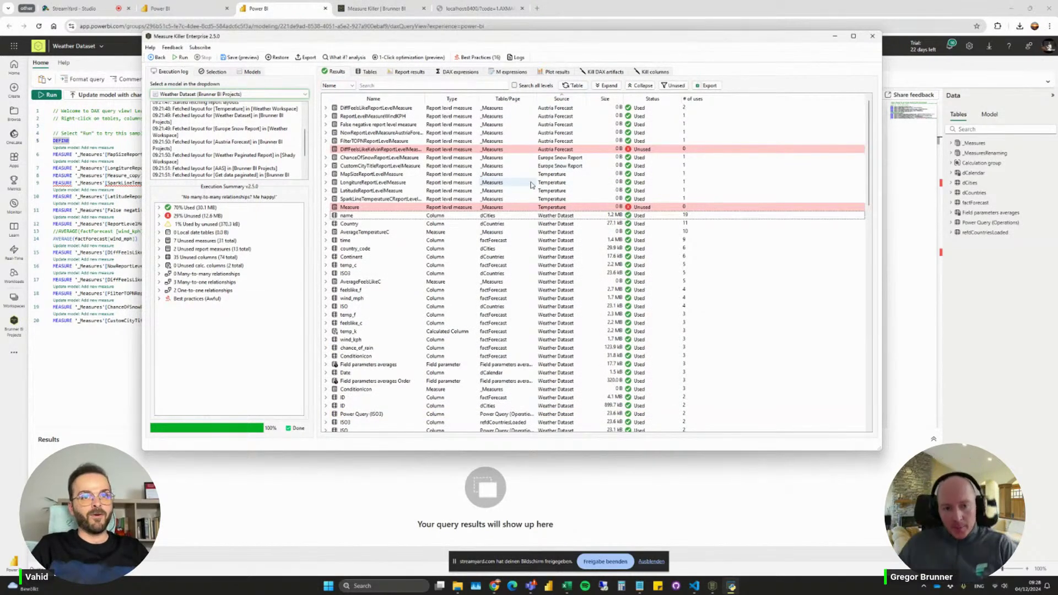
pyautogui.moveTo(377, 37); pyautogui.dragTo(445, 83)
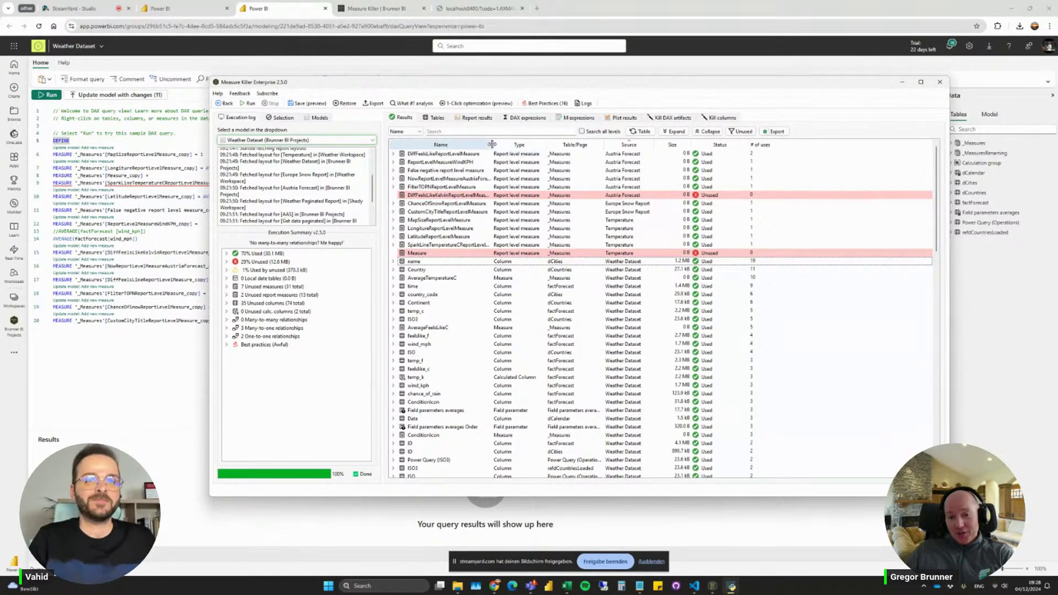
pyautogui.moveTo(492, 144); pyautogui.dragTo(513, 146)
pyautogui.click(394, 162)
pyautogui.click(394, 162)
# View the available actions for ReportLevelMeasureWindKPH, dismiss them and select the DiffFeelsLikeKelvinReportLevelMeasure row.
pyautogui.rightClick(435, 162)
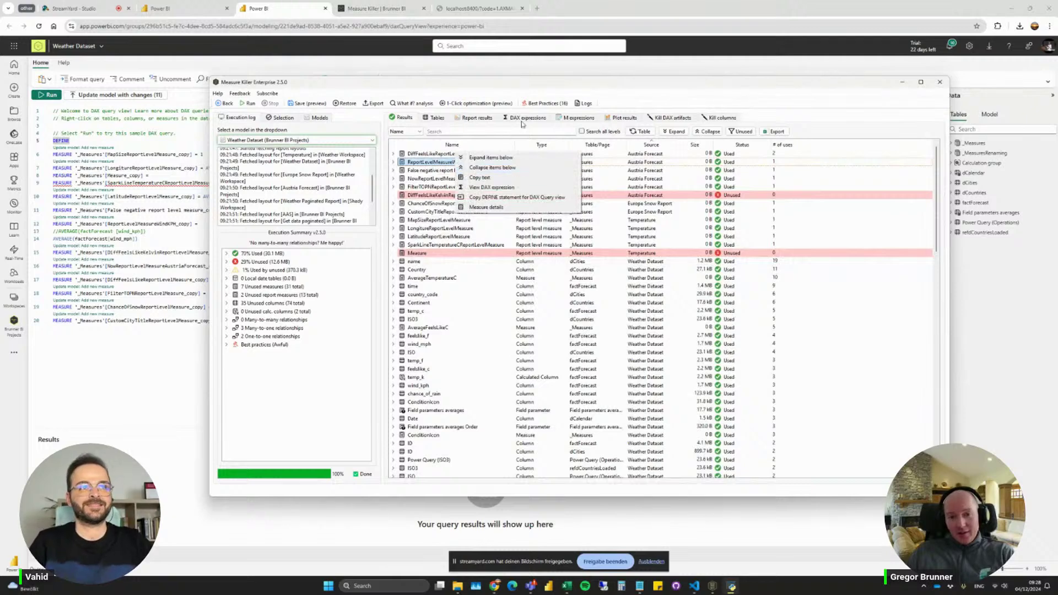
pyautogui.click(572, 77)
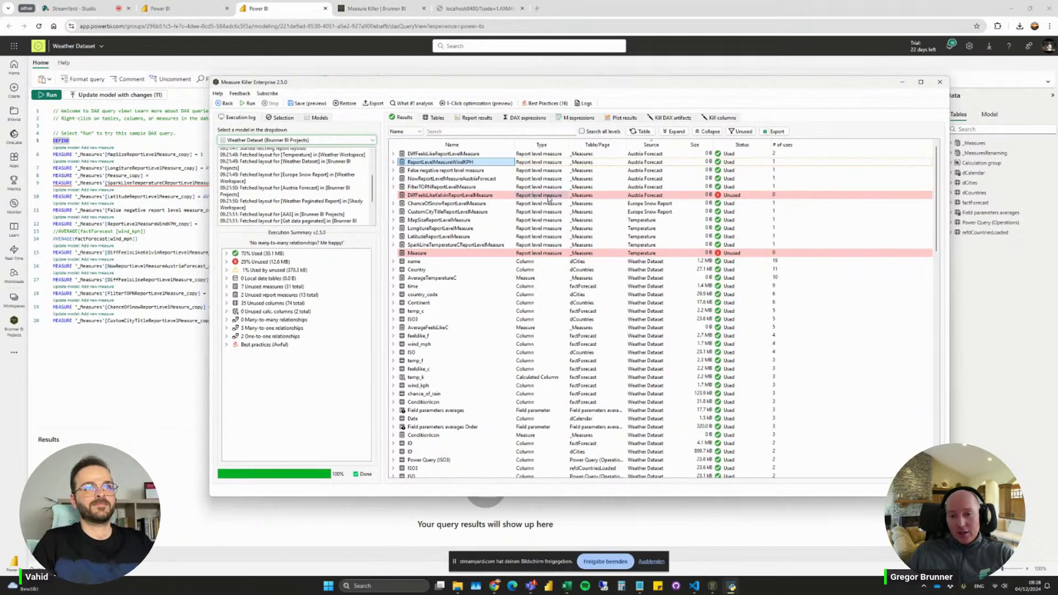
pyautogui.click(438, 196)
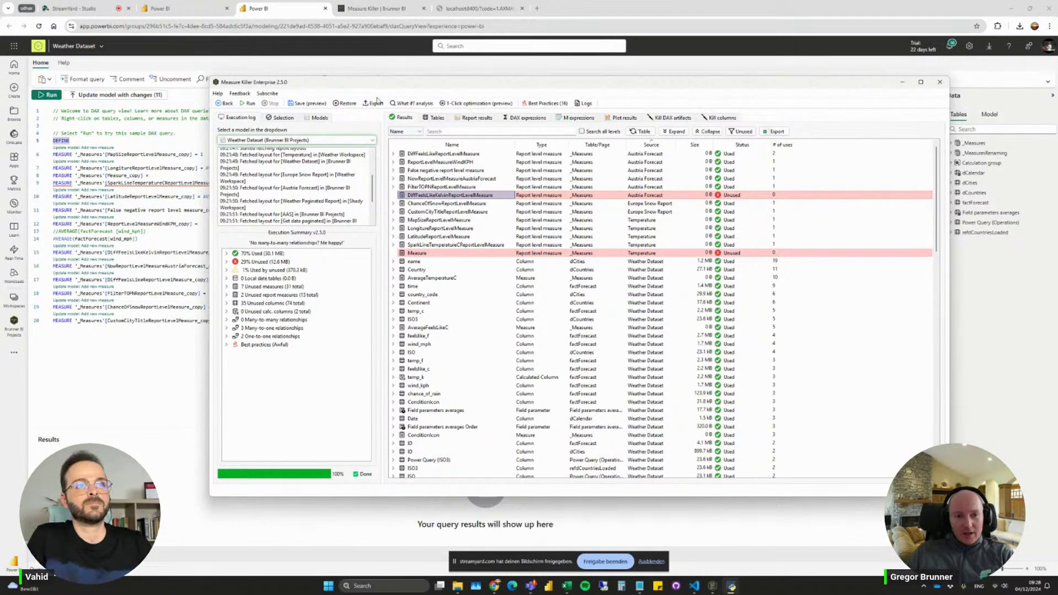
# Review the report results with the option to copy the DEFINE statement, and bring up the models overview.
pyautogui.moveTo(405, 87); pyautogui.dragTo(461, 95)
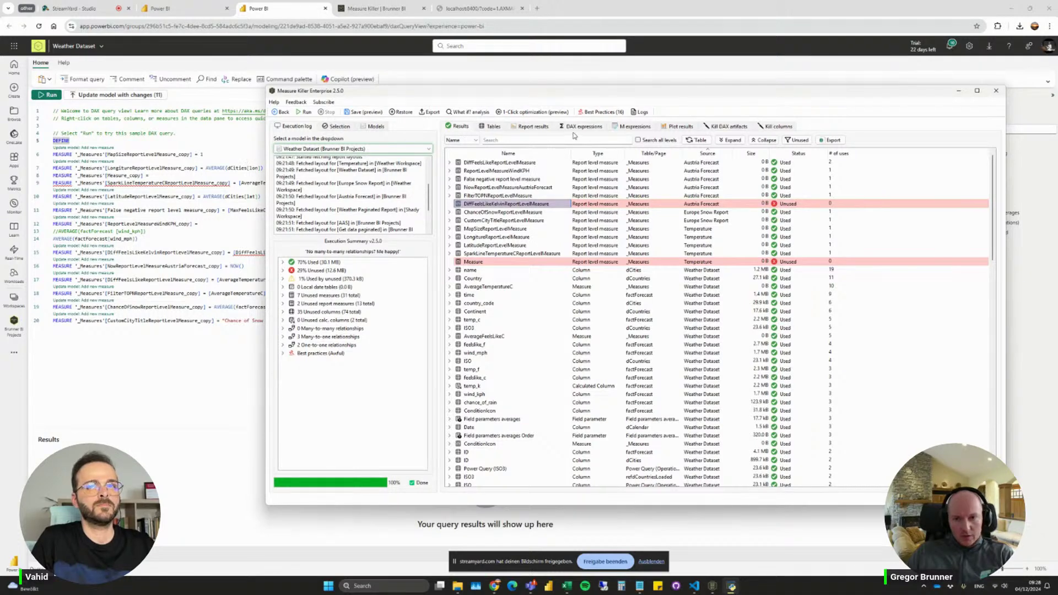
pyautogui.click(533, 127)
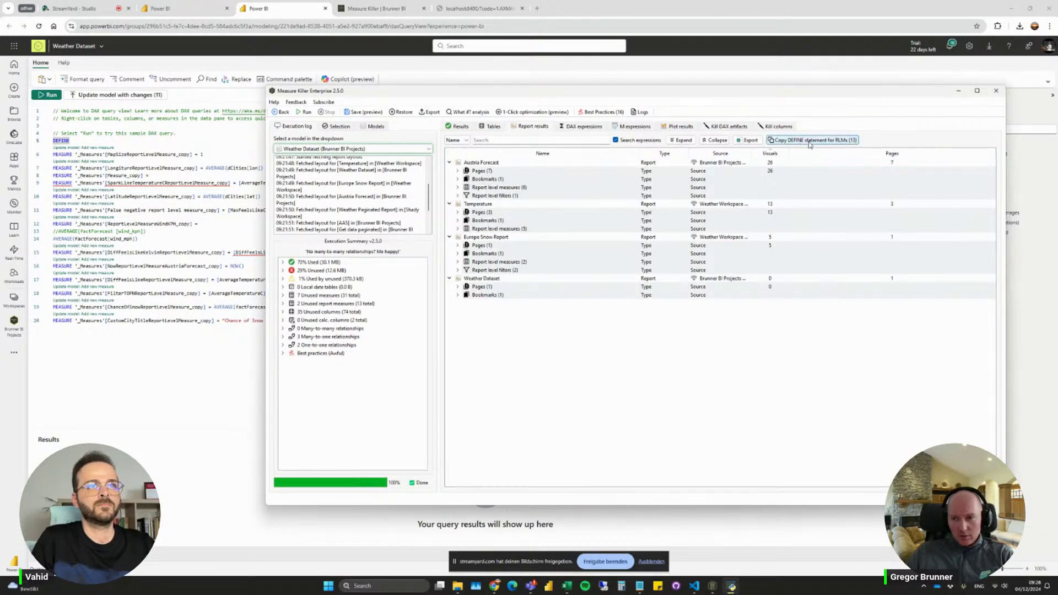
pyautogui.moveTo(433, 97); pyautogui.dragTo(366, 100)
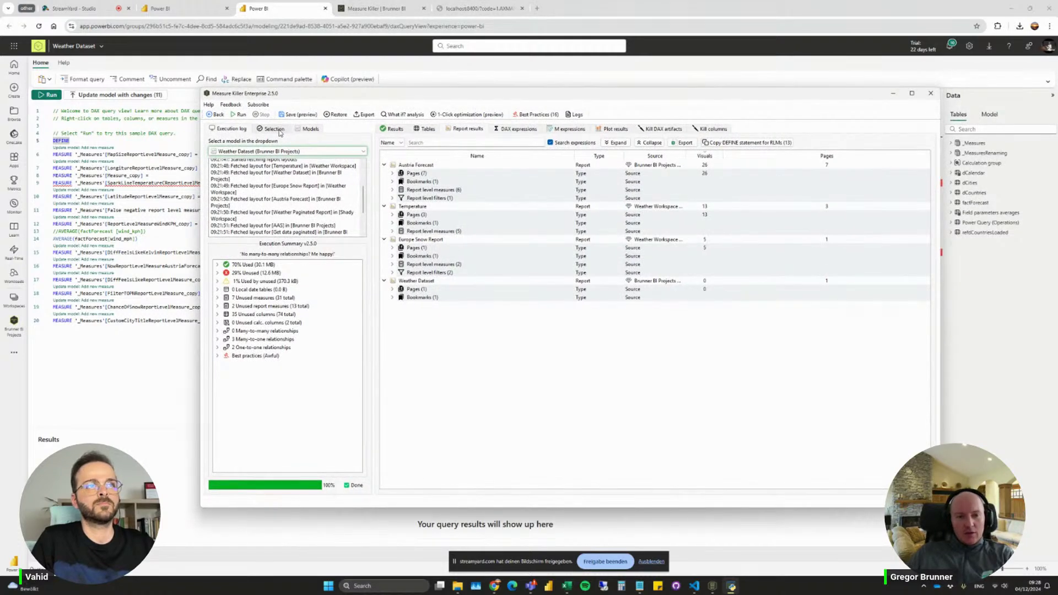
pyautogui.click(310, 130)
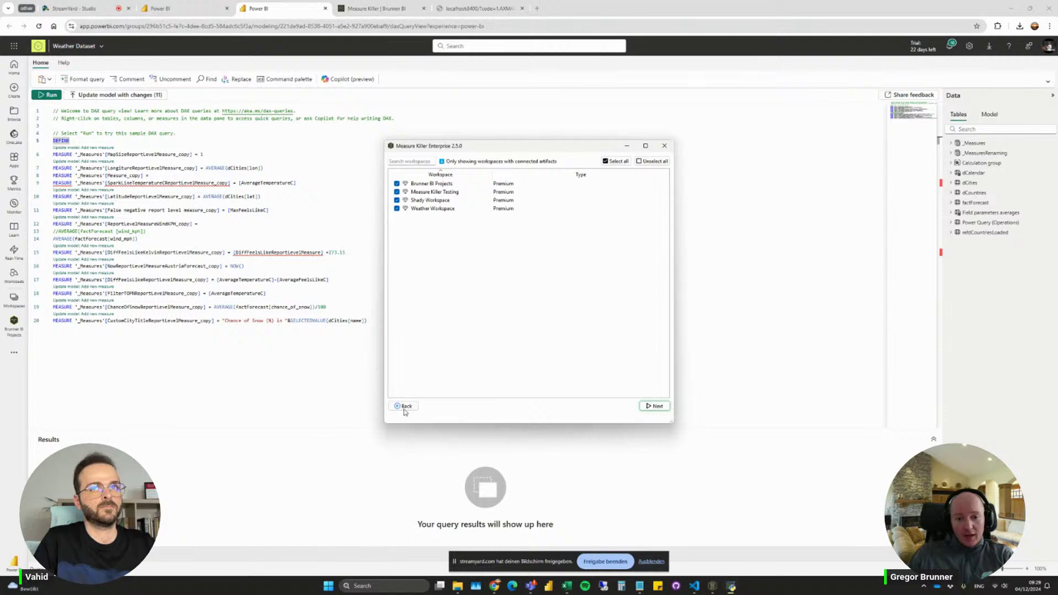
# Go back to the model selection and additionally tick the "PREMIUM Economi..." and "Countries and Wea..." models.
pyautogui.click(404, 406)
pyautogui.click(402, 315)
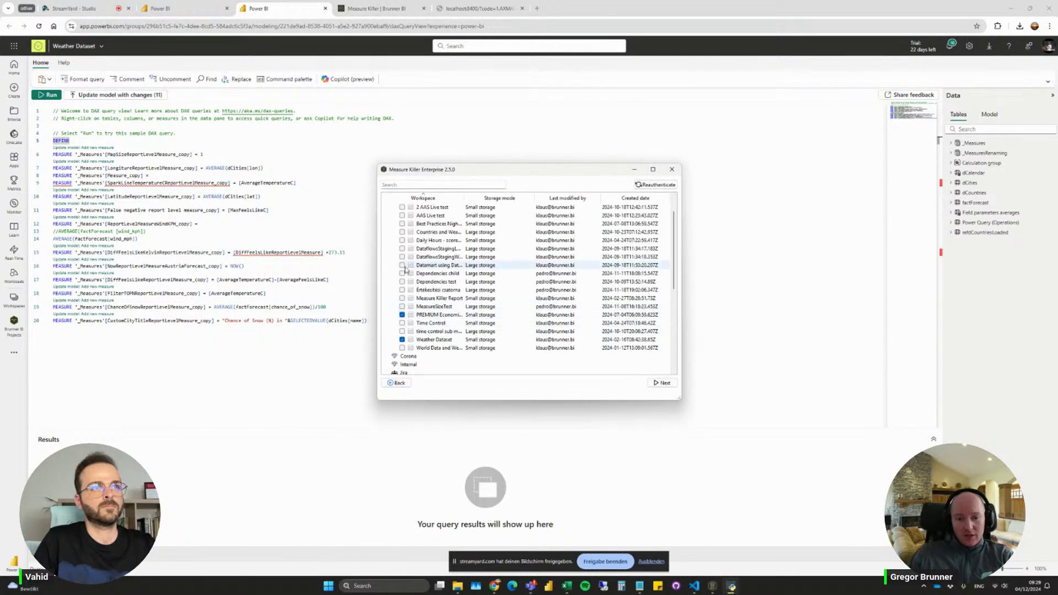
pyautogui.click(402, 232)
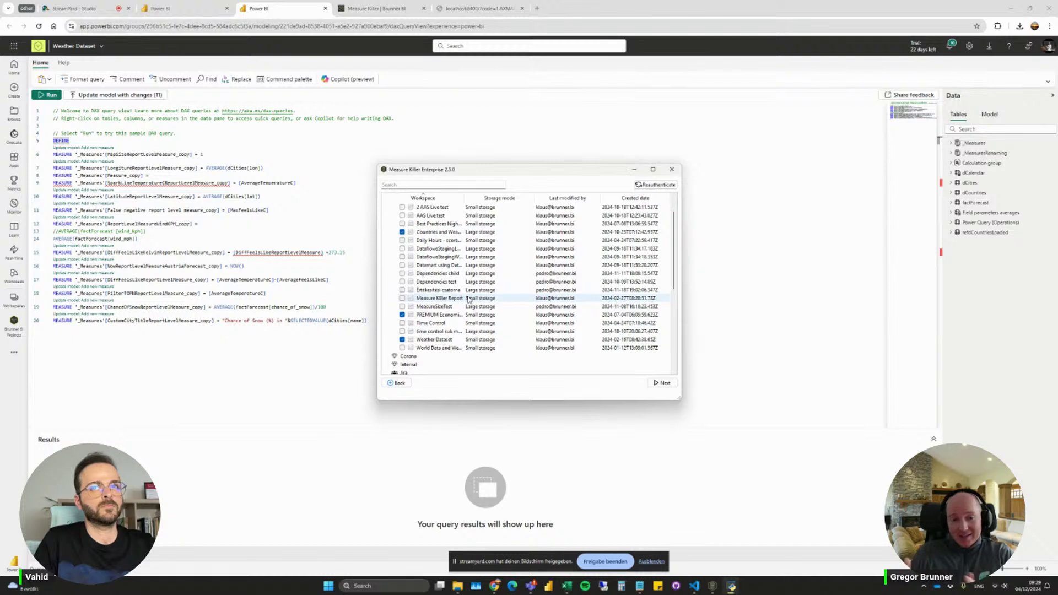
# Return to the Measure Killer welcome screen and minimize the browser behind it.
pyautogui.click(399, 384)
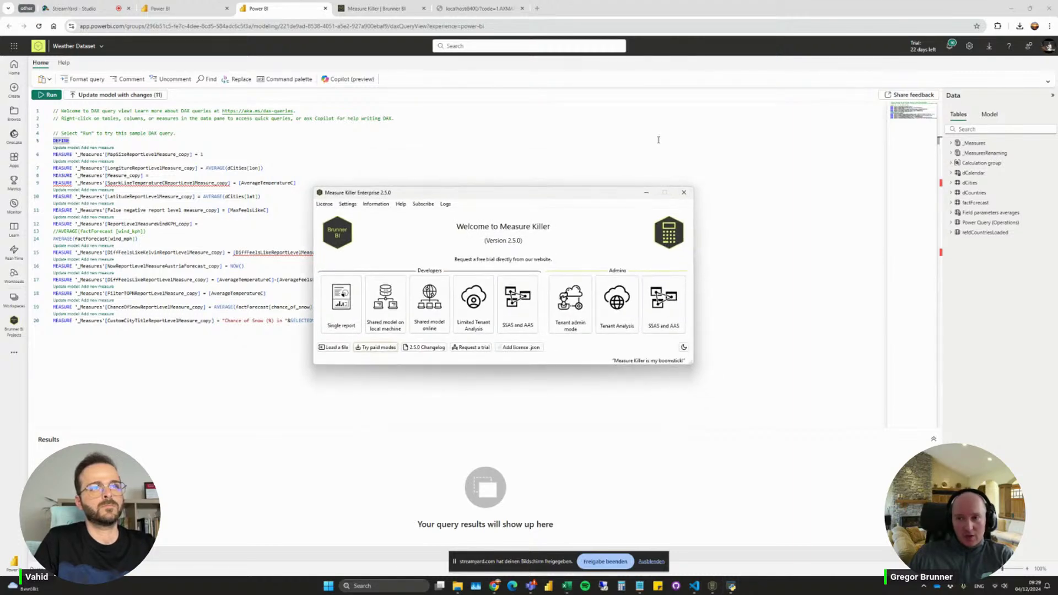
pyautogui.click(1006, 8)
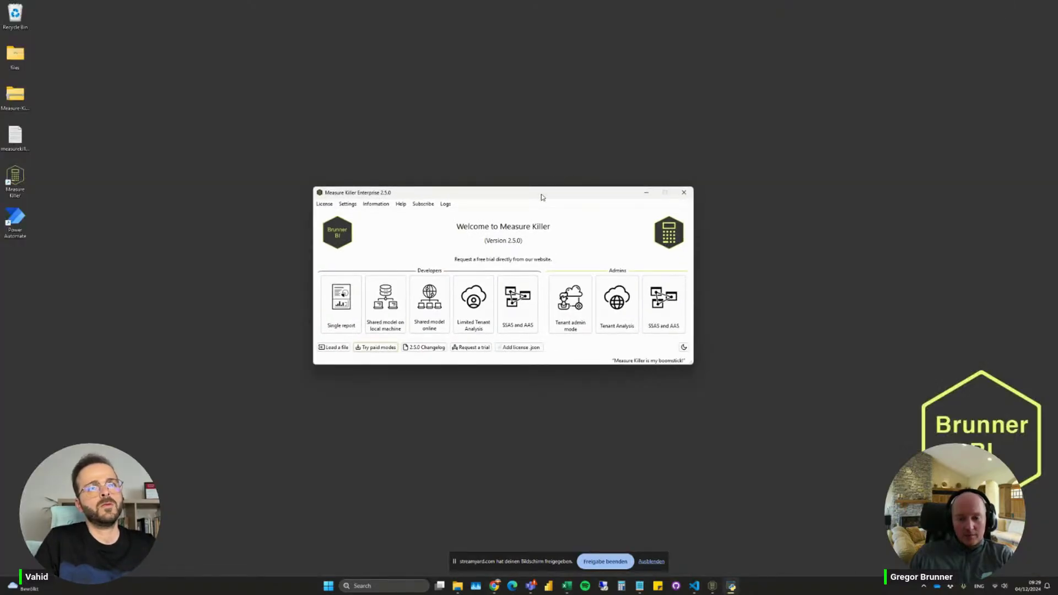
pyautogui.moveTo(541, 197); pyautogui.dragTo(548, 191)
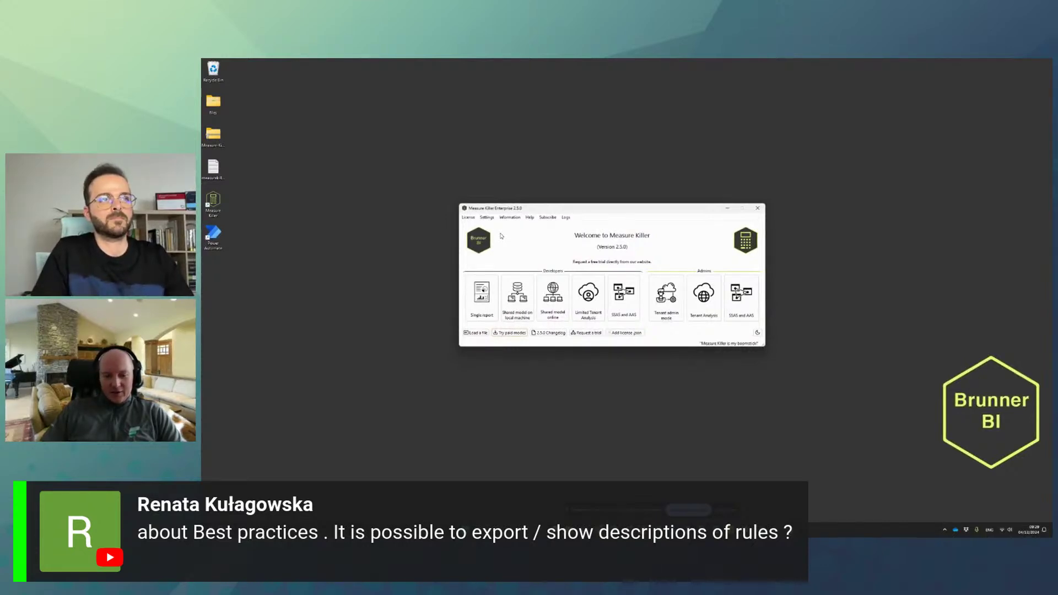
# Switch to Chrome and run a web search for "microsoft bpa rules" from the localhost authentication page.
pyautogui.click(598, 530)
pyautogui.click(617, 473)
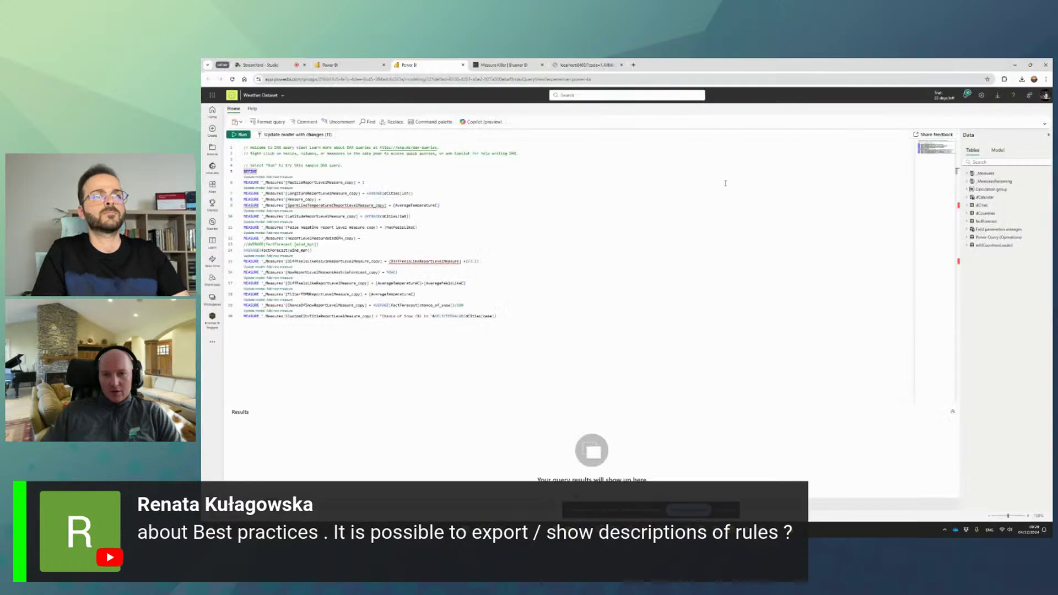
pyautogui.click(587, 65)
pyautogui.click(590, 79)
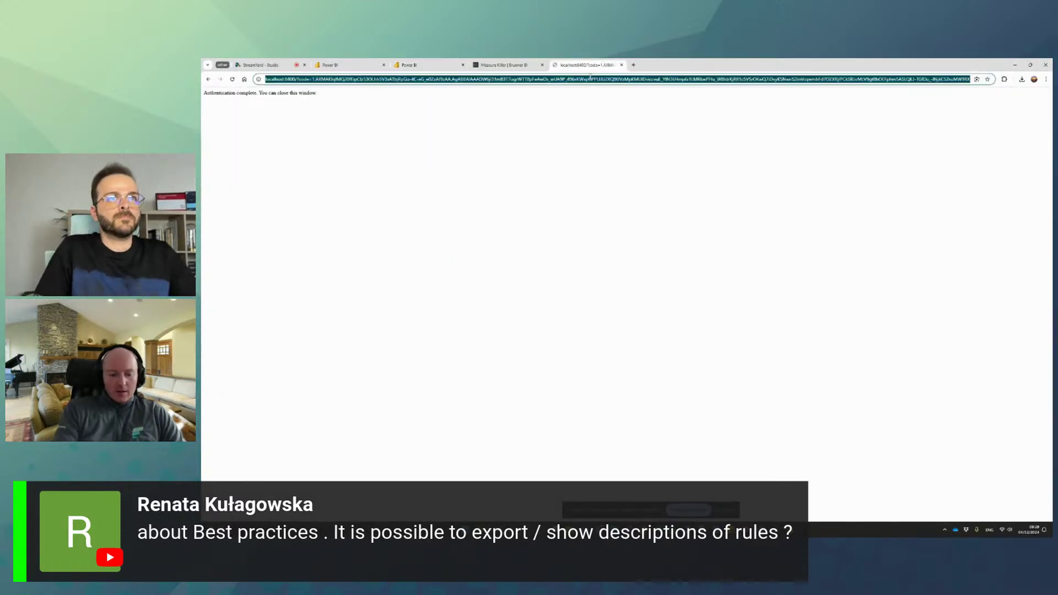
pyautogui.write('microsoft bpa rules')
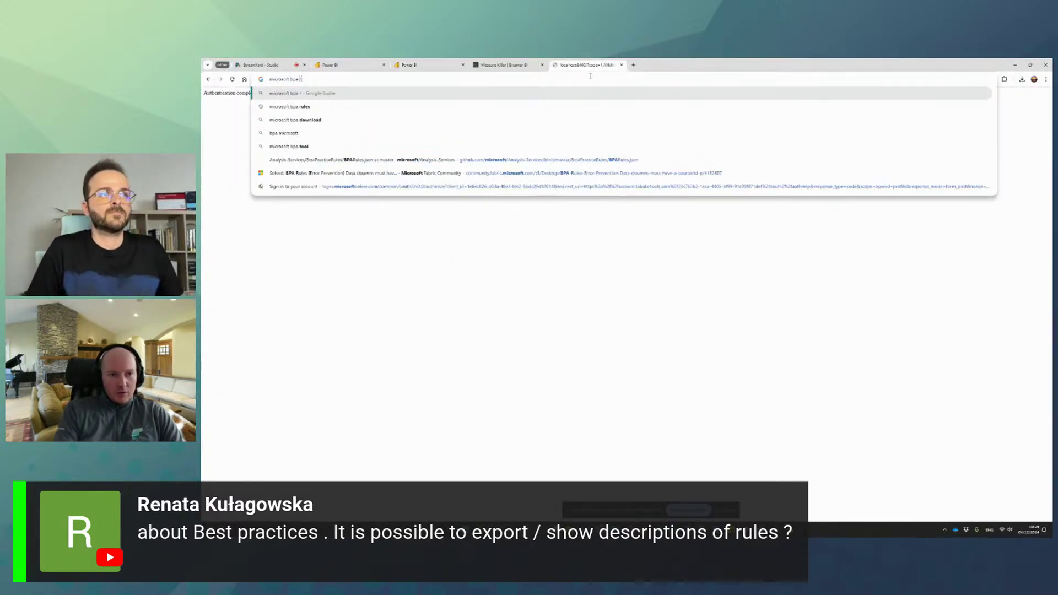
pyautogui.press('Return')
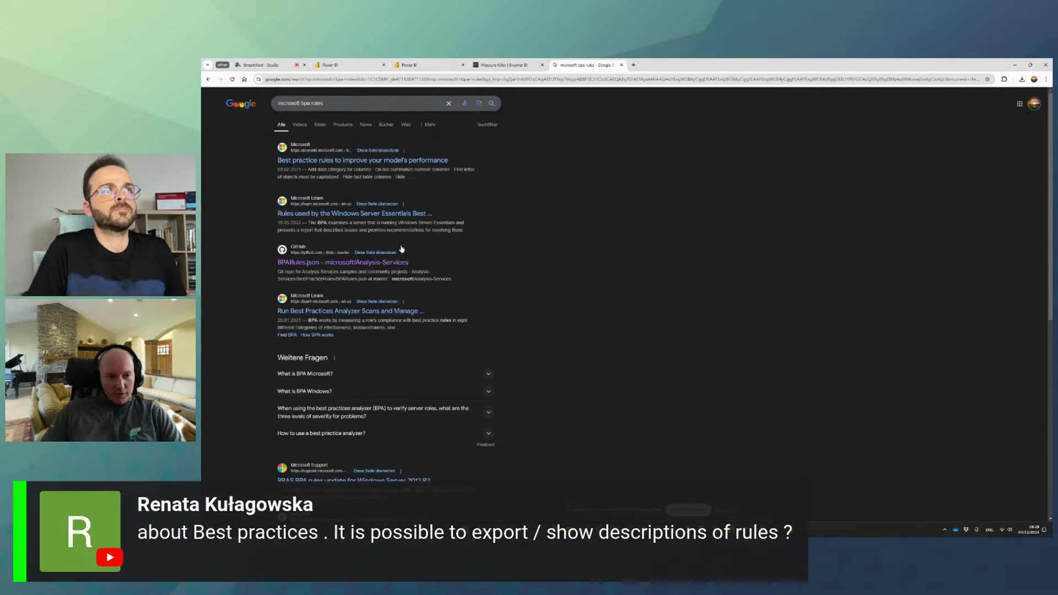
# Open the BPARules.json result from microsoft/Analysis-Services on GitHub and look through the best practice rule descriptions.
pyautogui.click(319, 264)
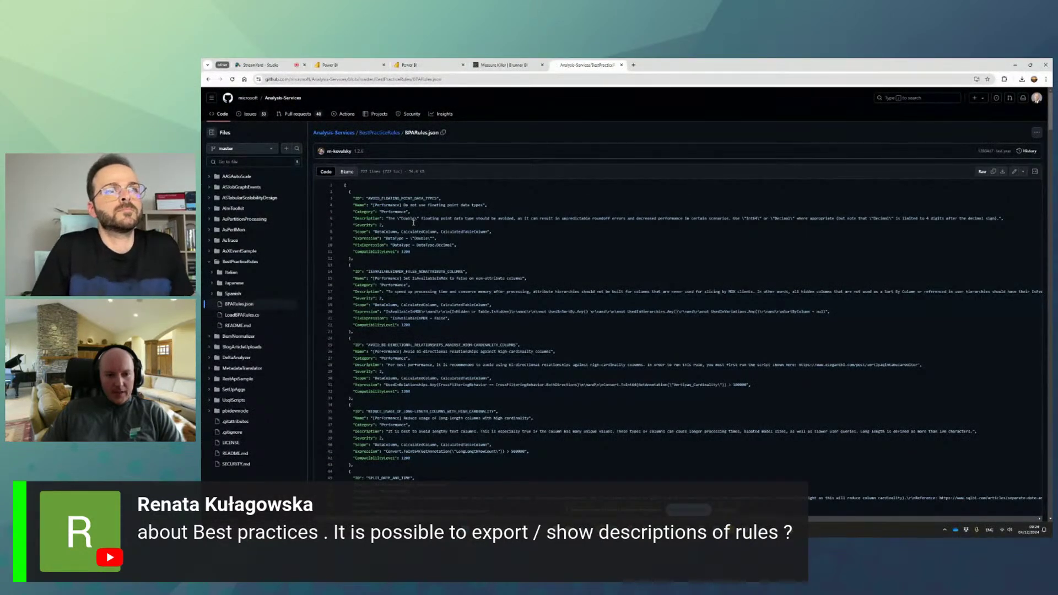
pyautogui.hotkey('ctrl', 'l')
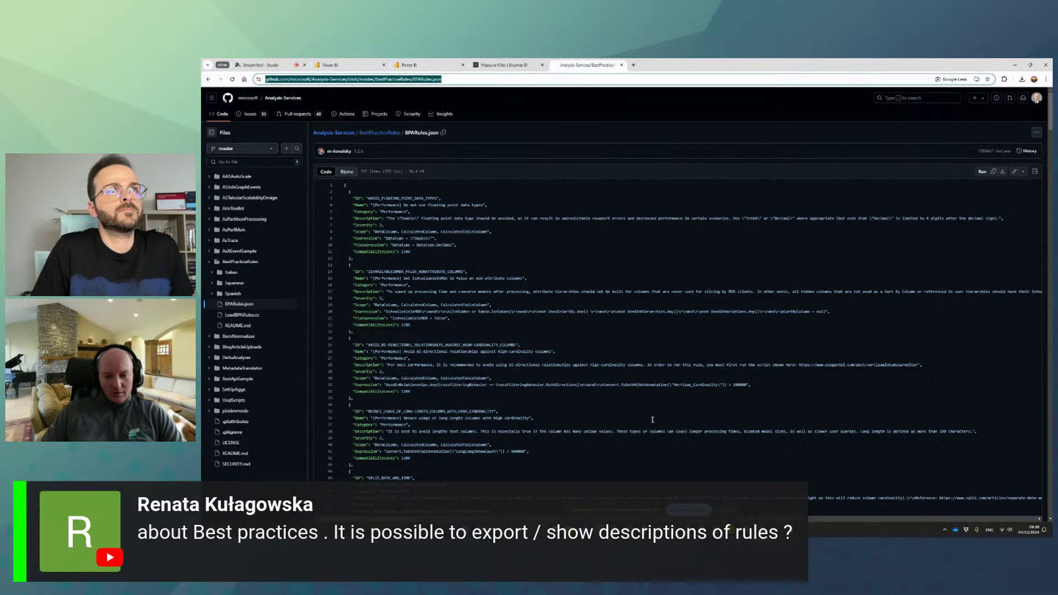
pyautogui.click(557, 234)
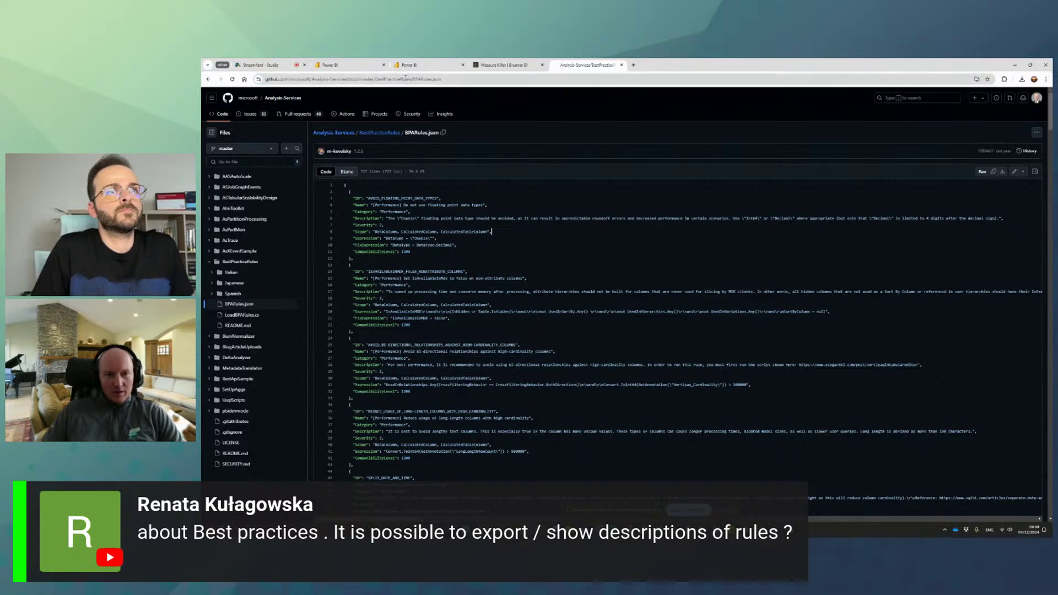
pyautogui.hotkey('alt', 'Left')
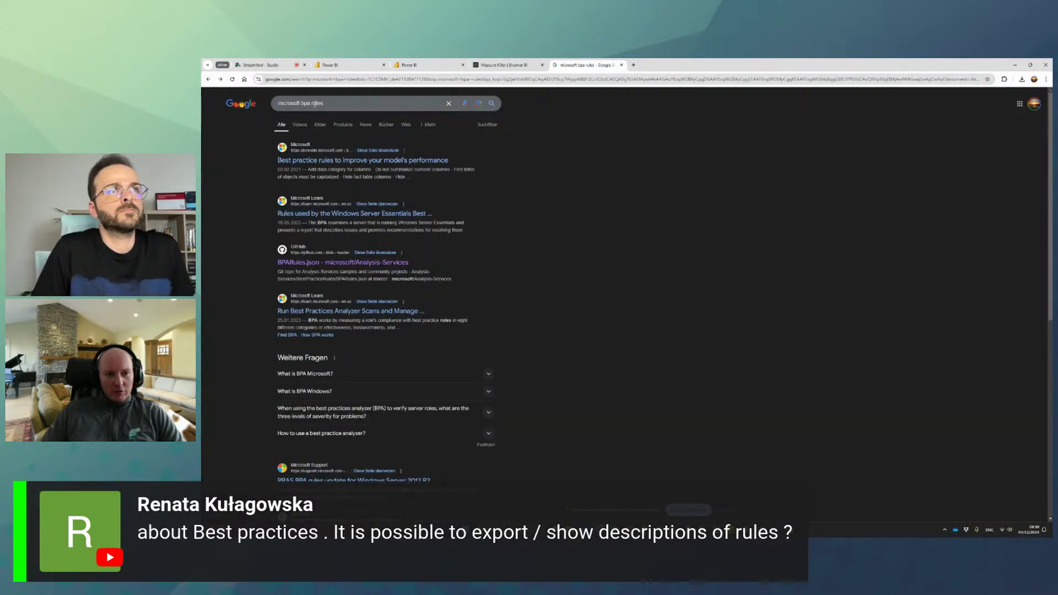
pyautogui.click(314, 265)
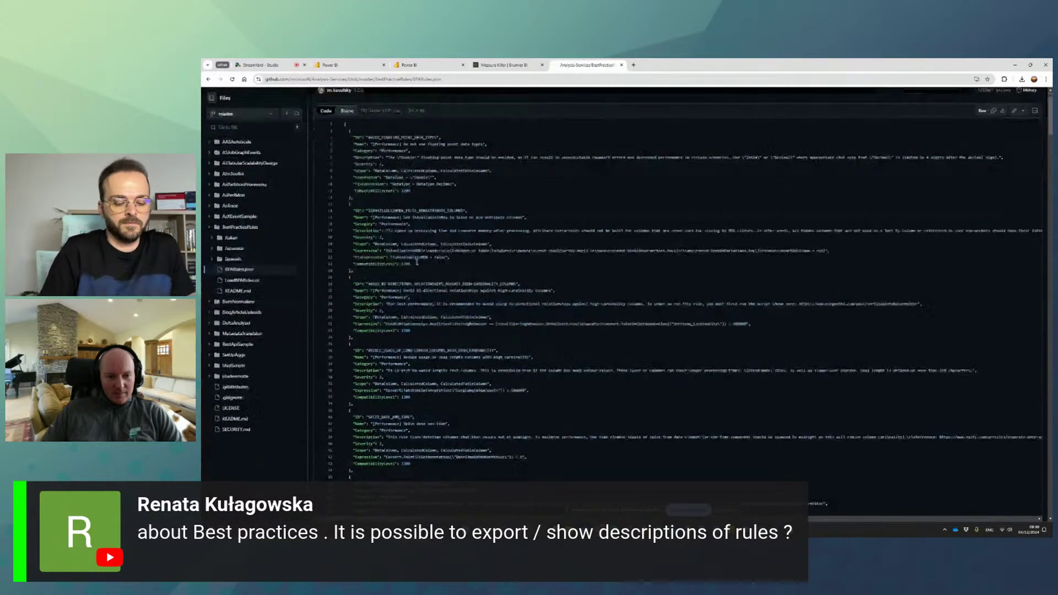
pyautogui.scroll(-8, 417, 263)
pyautogui.scroll(10, 420, 262)
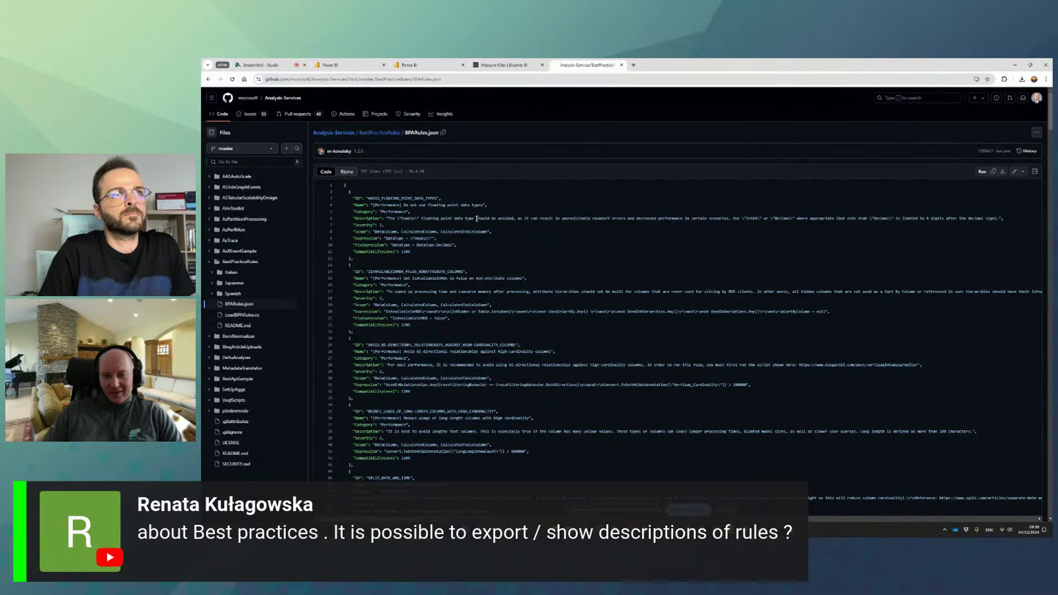
# Switch to Measure Killer, look through the best practices rules in its settings, and close them with the changes saved.
pyautogui.click(773, 529)
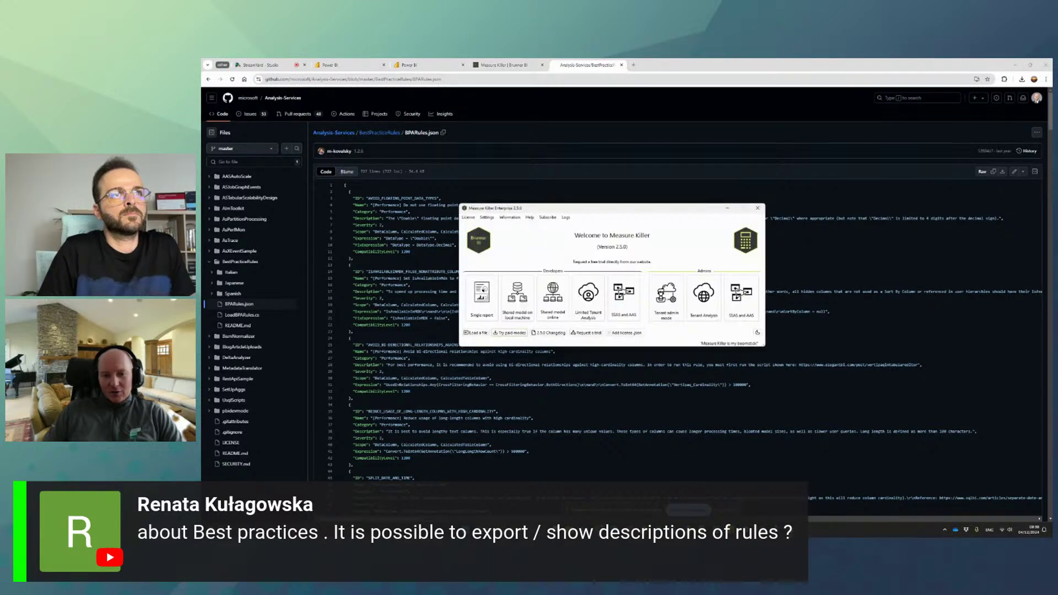
pyautogui.click(486, 218)
pyautogui.click(506, 249)
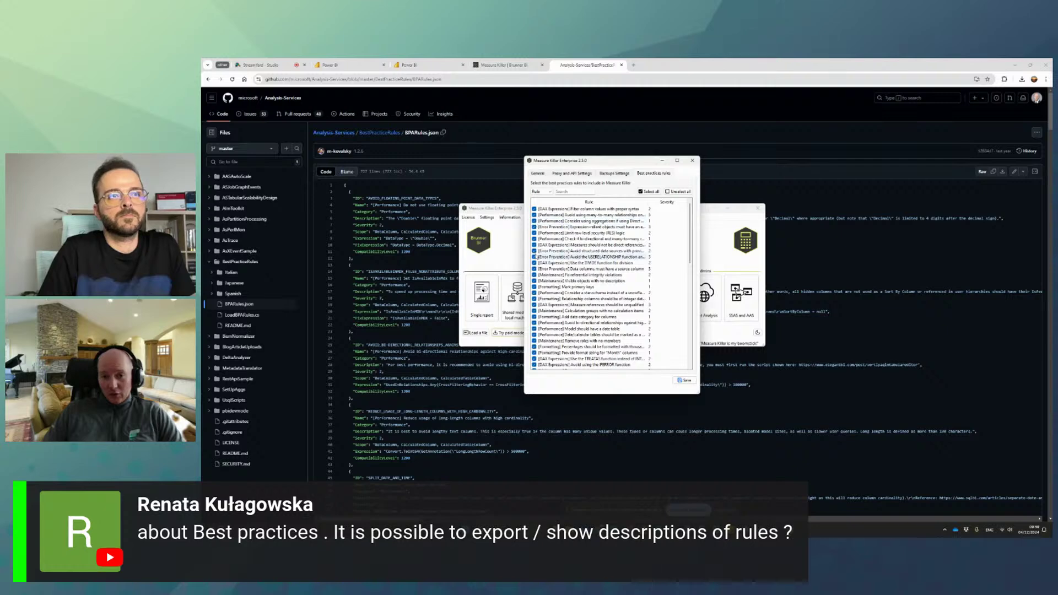
pyautogui.scroll(-3, 573, 265)
pyautogui.scroll(3, 573, 265)
pyautogui.click(692, 161)
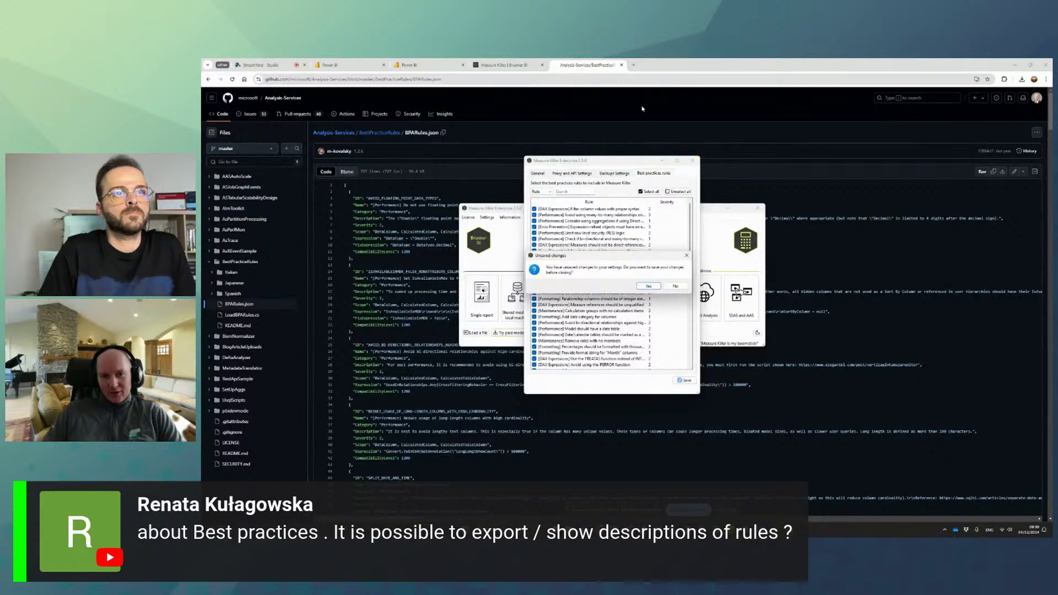
pyautogui.click(649, 286)
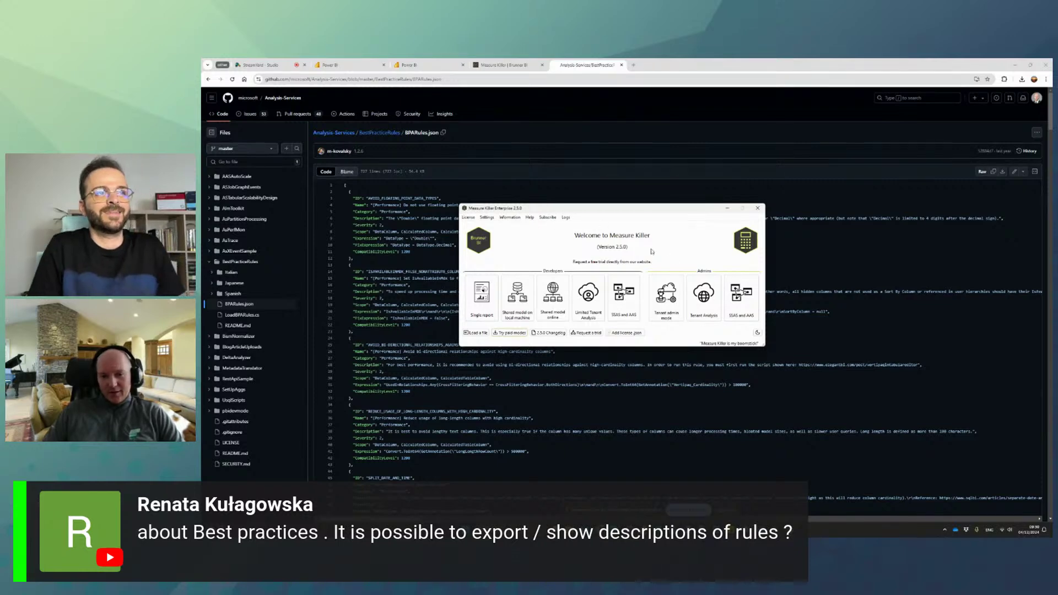
# Enter Tenant admin mode and continue past the workspace filters to the list of workspaces.
pyautogui.click(673, 299)
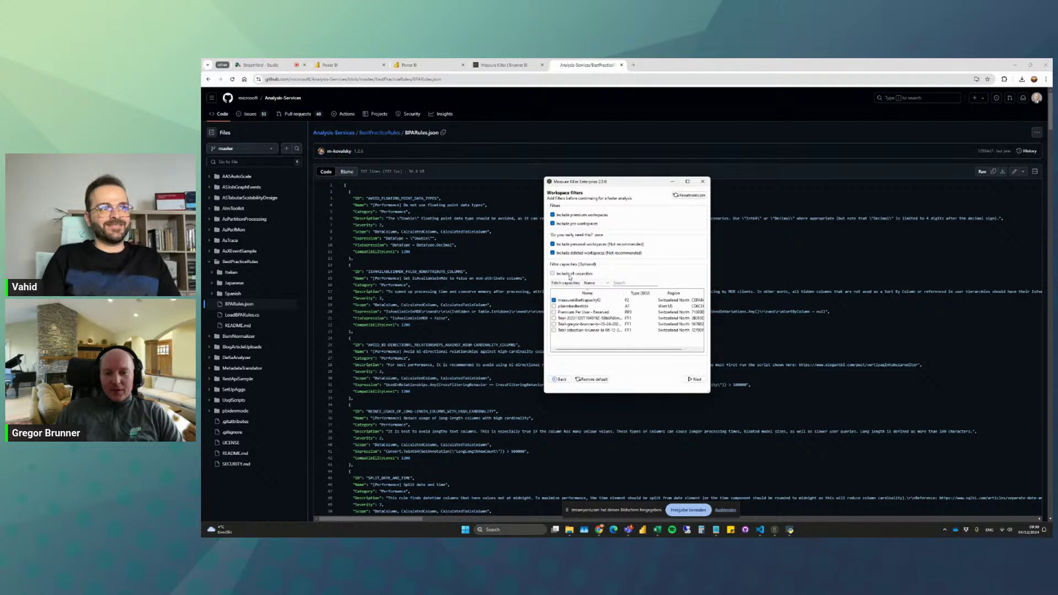
pyautogui.click(694, 380)
pyautogui.click(693, 311)
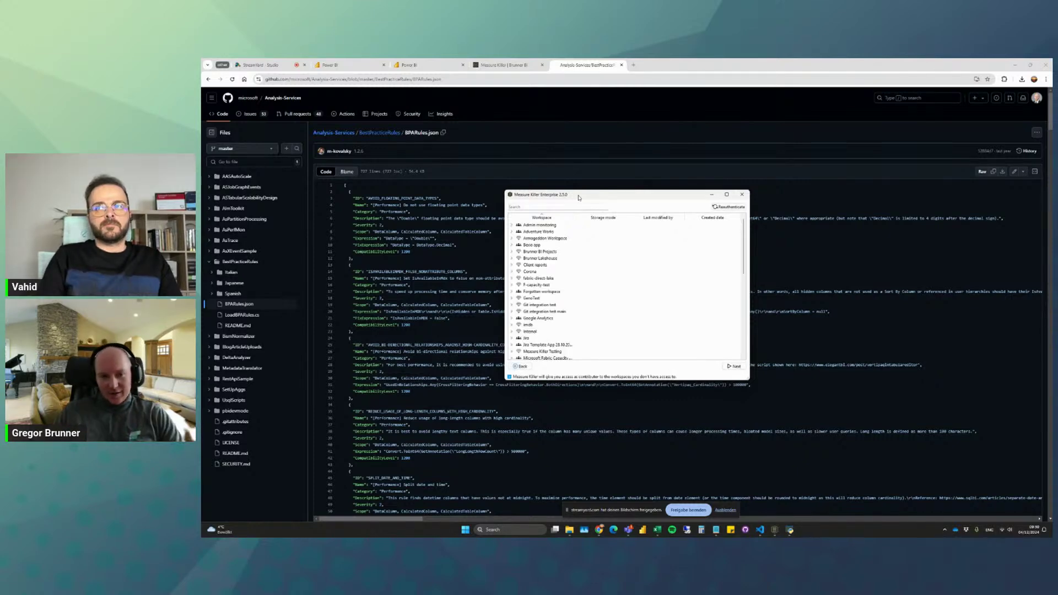
# Select the Weather Dataset model in the Brunner BI Projects workspace and proceed to its connected artifacts.
pyautogui.click(511, 251)
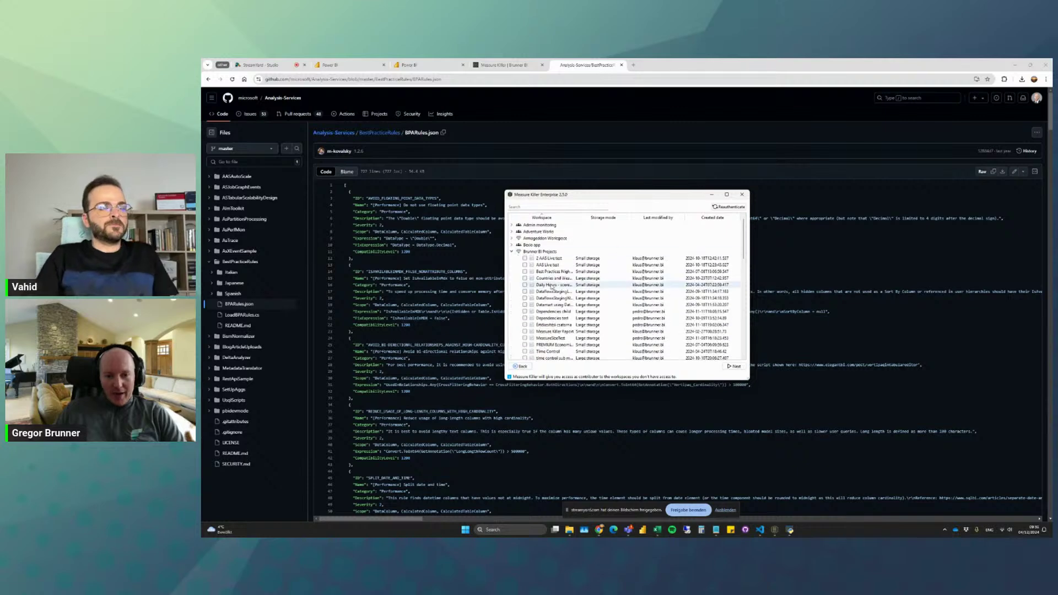
pyautogui.scroll(-5, 551, 286)
pyautogui.click(525, 265)
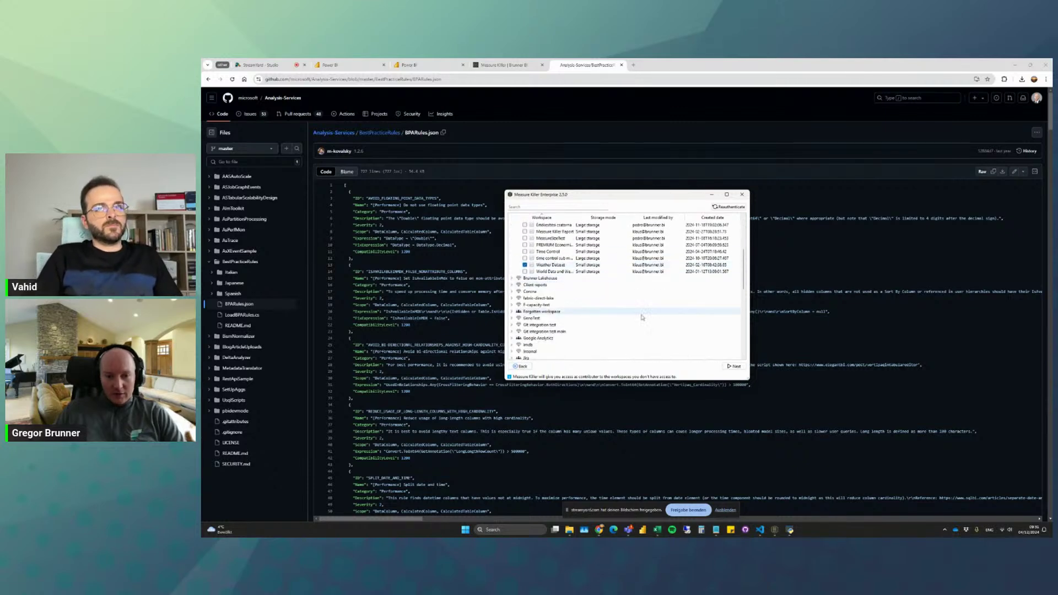
pyautogui.click(736, 366)
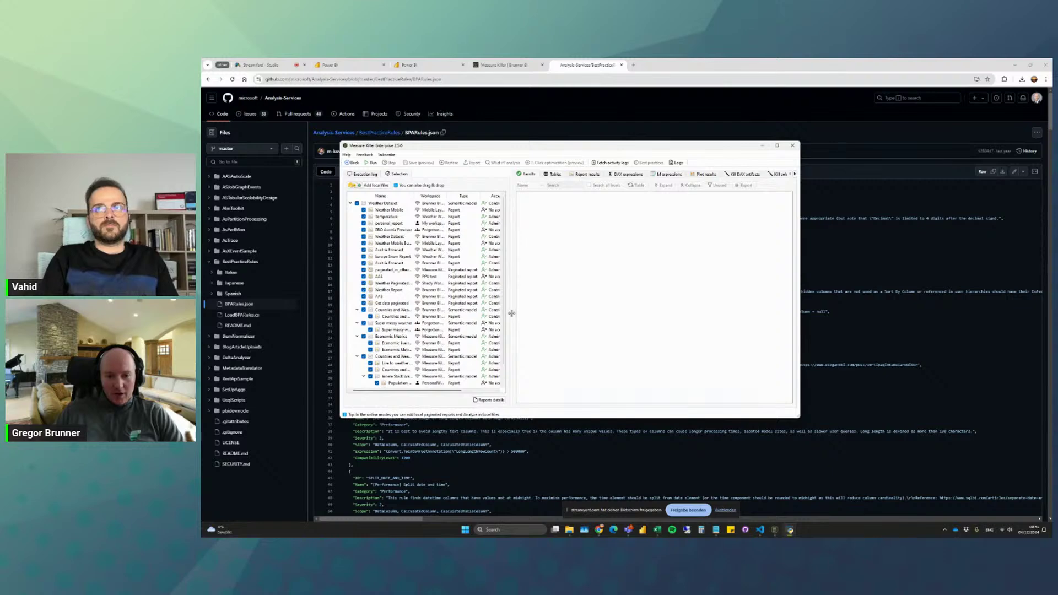
# Widen the artifact selection pane and its Workspace column so the full workspace names and access levels can be read.
pyautogui.moveTo(511, 311); pyautogui.dragTo(542, 321)
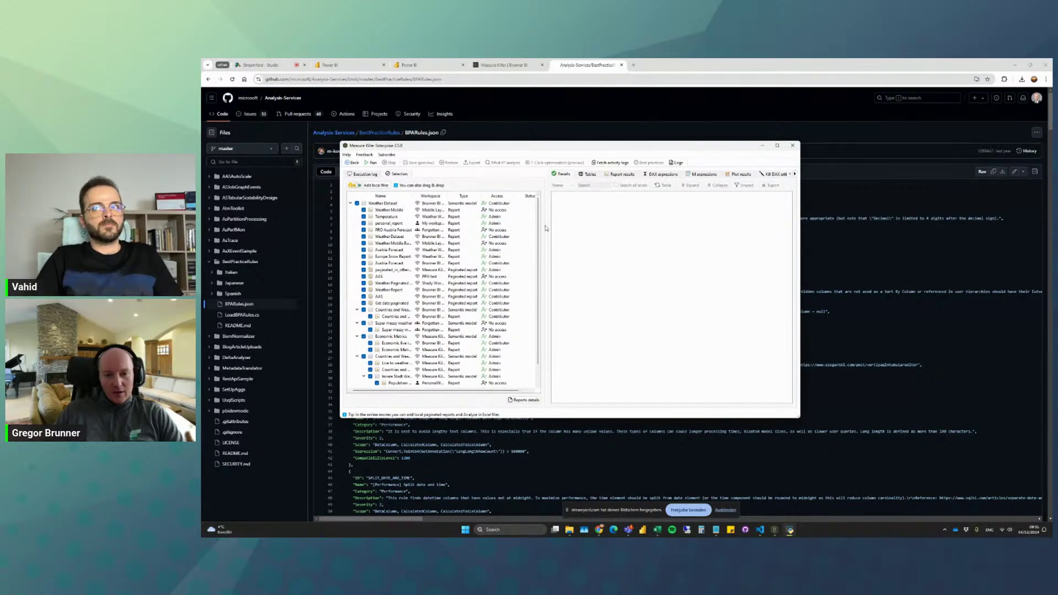
pyautogui.moveTo(546, 228); pyautogui.dragTo(558, 228)
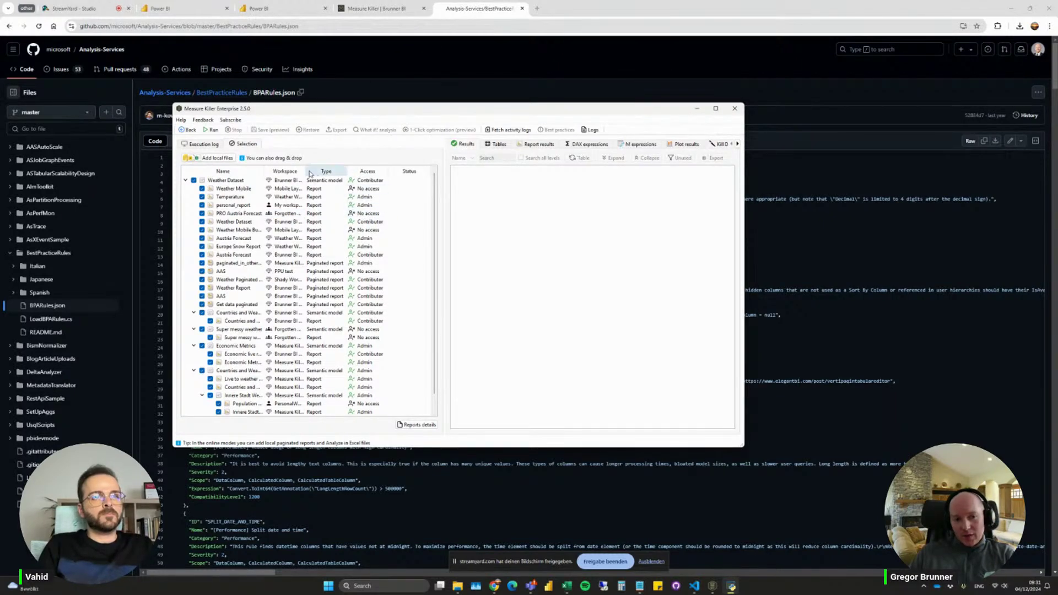
pyautogui.moveTo(305, 171); pyautogui.dragTo(329, 171)
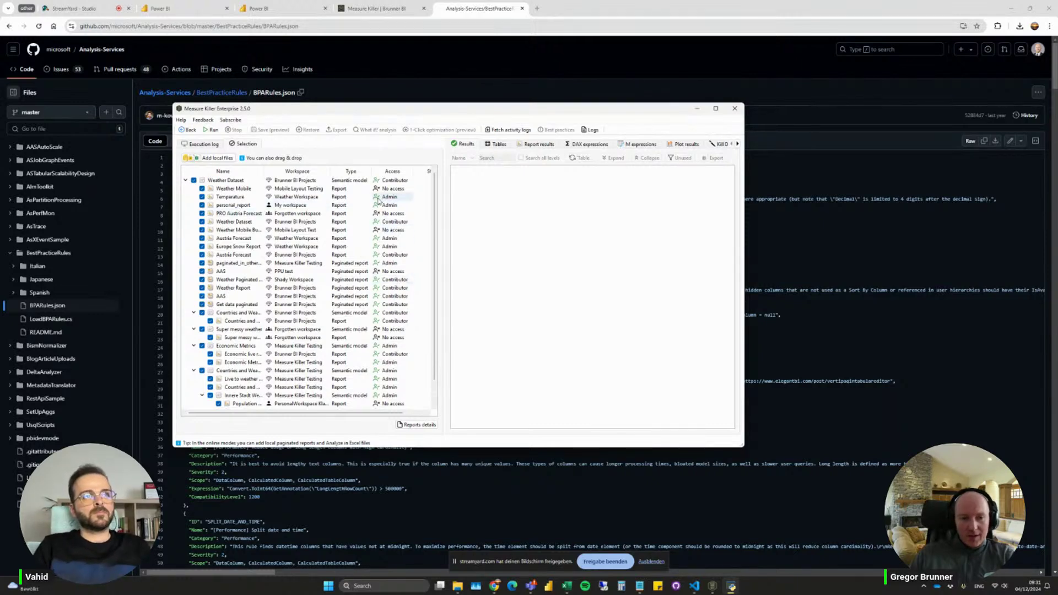
# Run the analysis on Weather Dataset with only the Weather Mobile report included, granting access to the Mobile Layout Testing workspace.
pyautogui.click(193, 180)
pyautogui.click(201, 188)
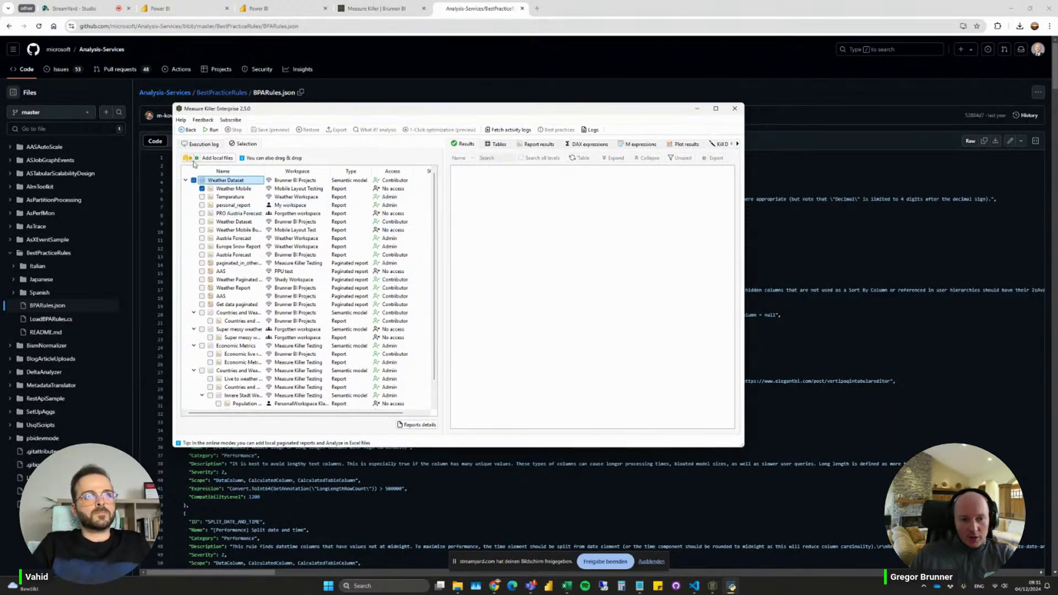
pyautogui.click(206, 132)
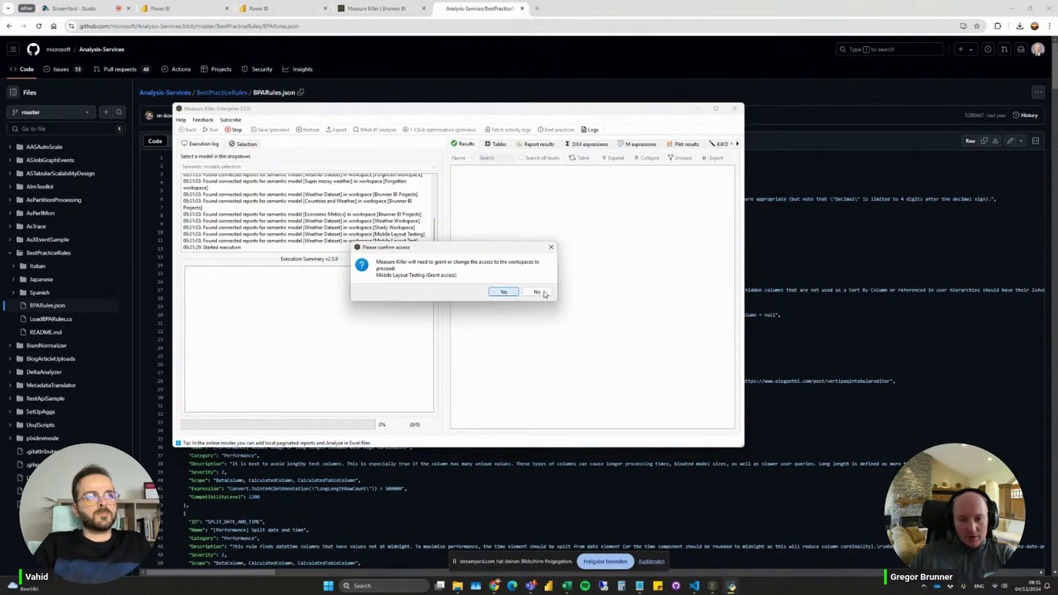
pyautogui.click(512, 292)
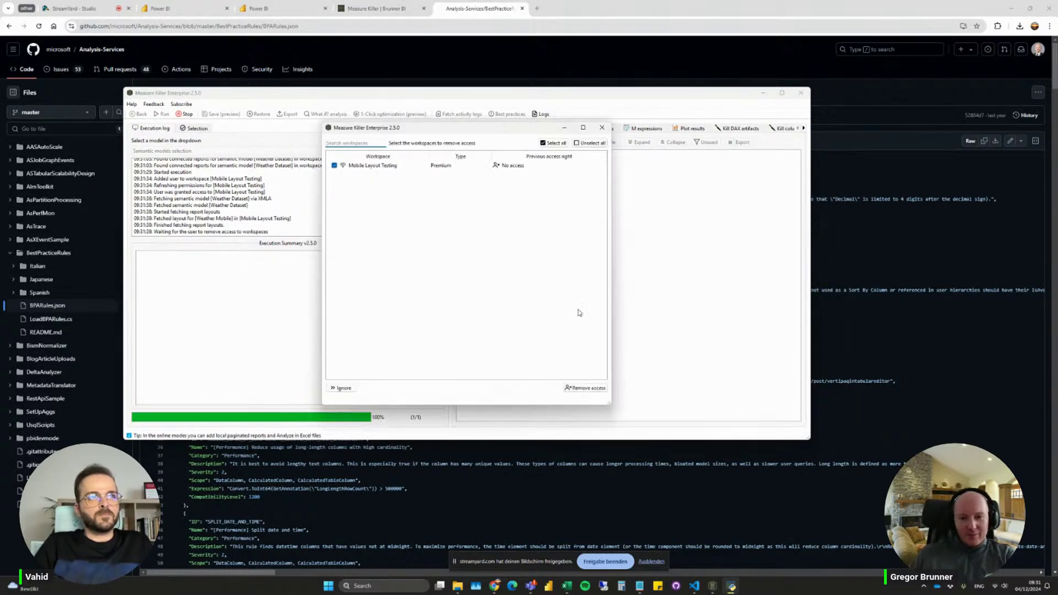
# Remove the granted access to the Mobile Layout Testing workspace and dismiss the fetched-reports summary.
pyautogui.click(585, 388)
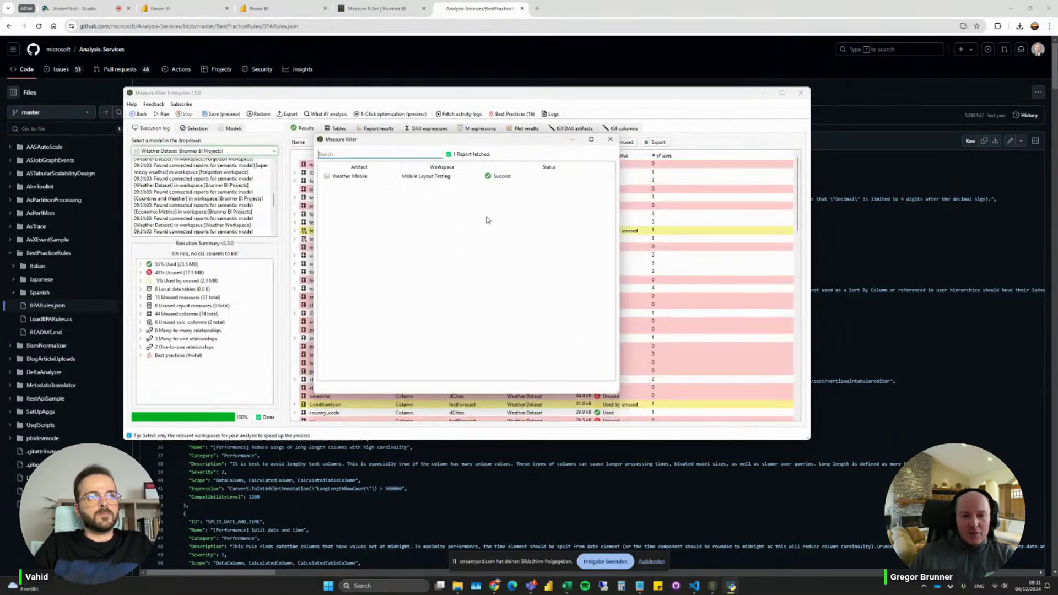
pyautogui.click(610, 138)
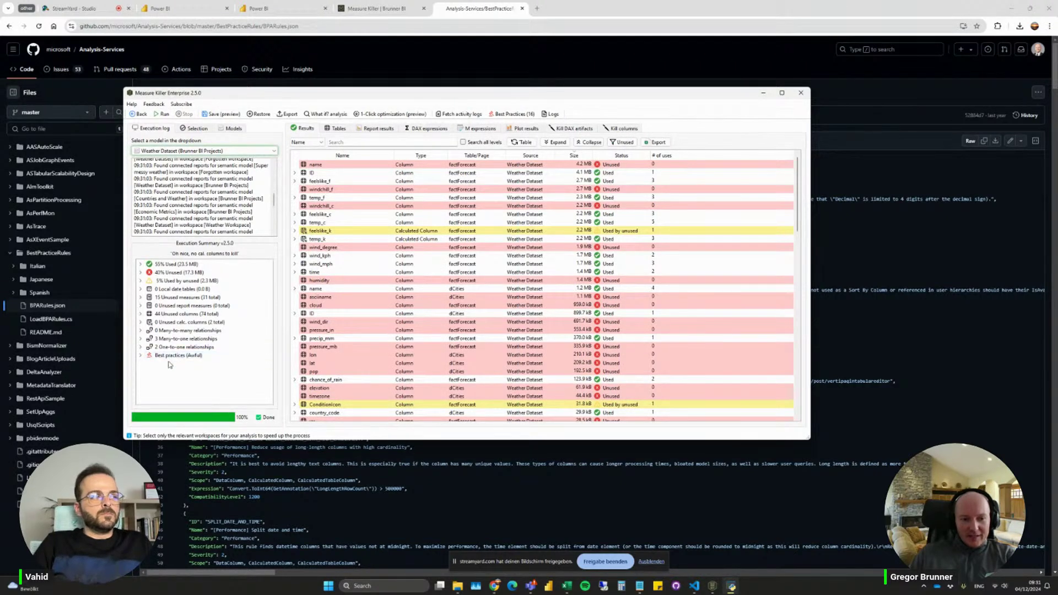
# Open the best practice violations for Weather Dataset and review the measures listed under "Provide format string for measures".
pyautogui.click(200, 356)
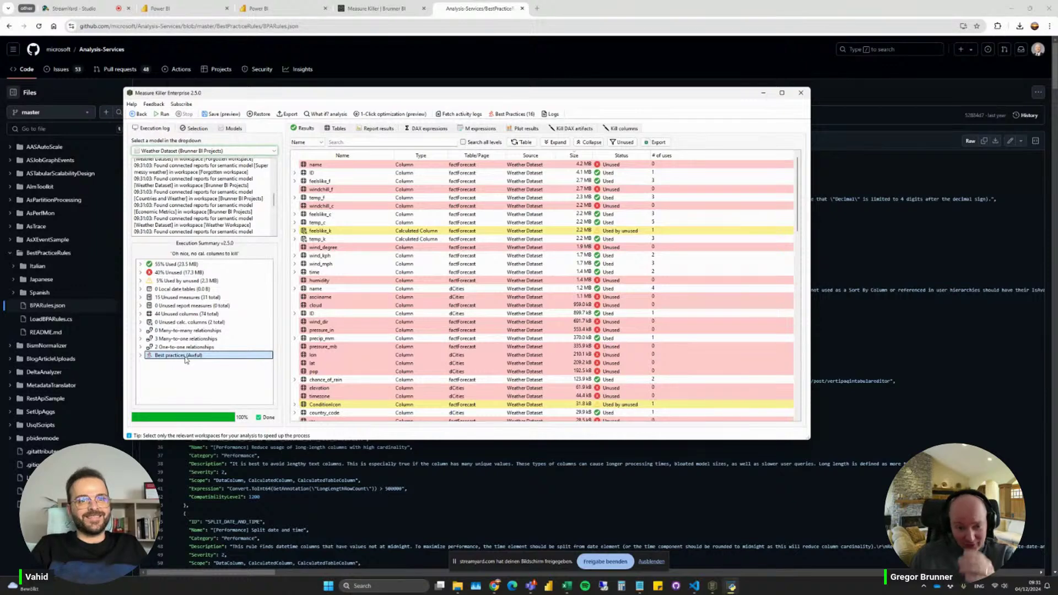
pyautogui.click(501, 114)
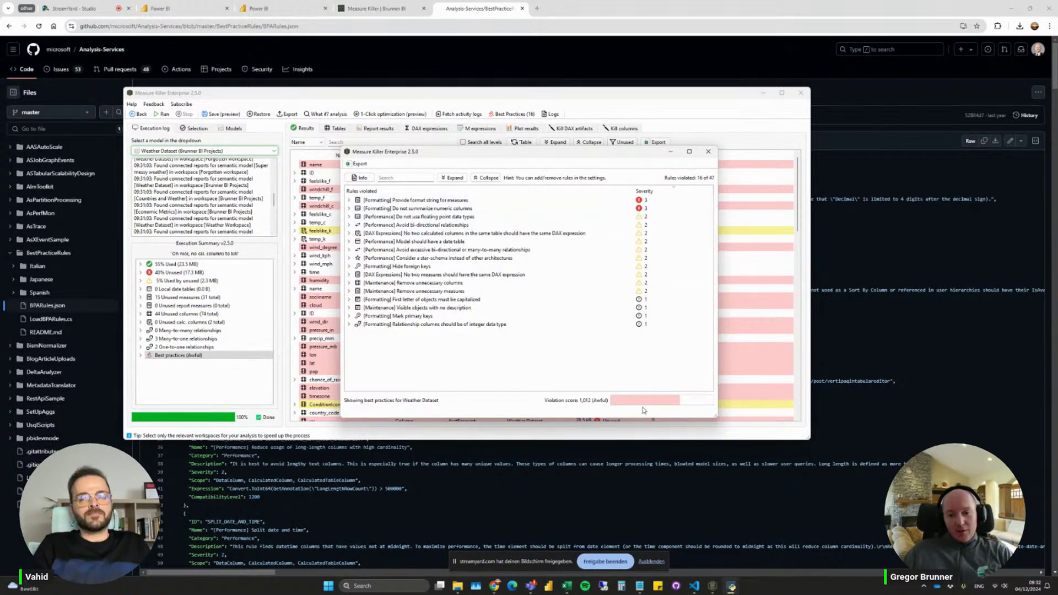
pyautogui.doubleClick(359, 201)
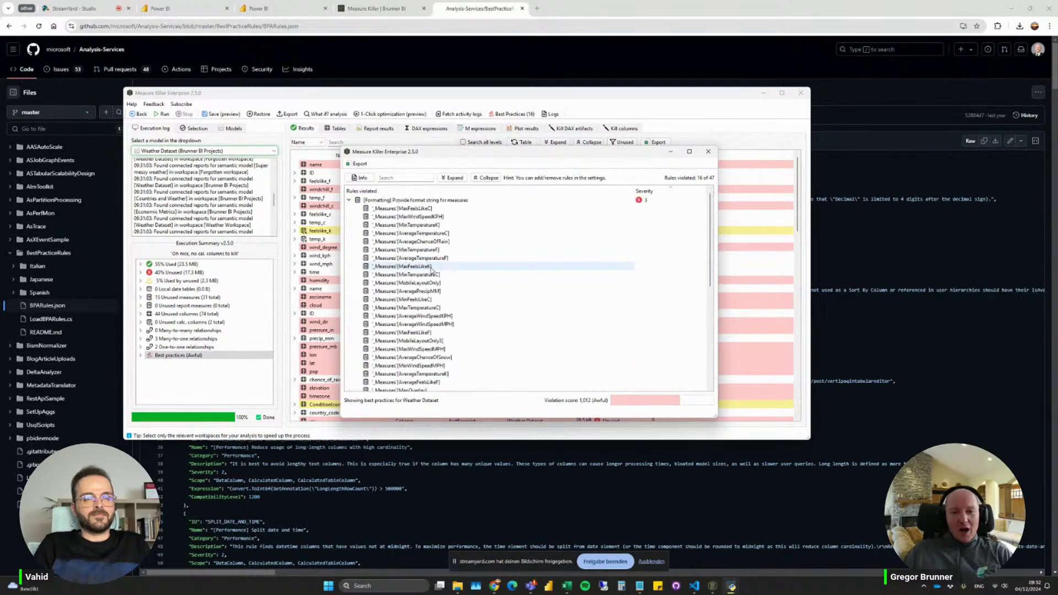
pyautogui.click(351, 201)
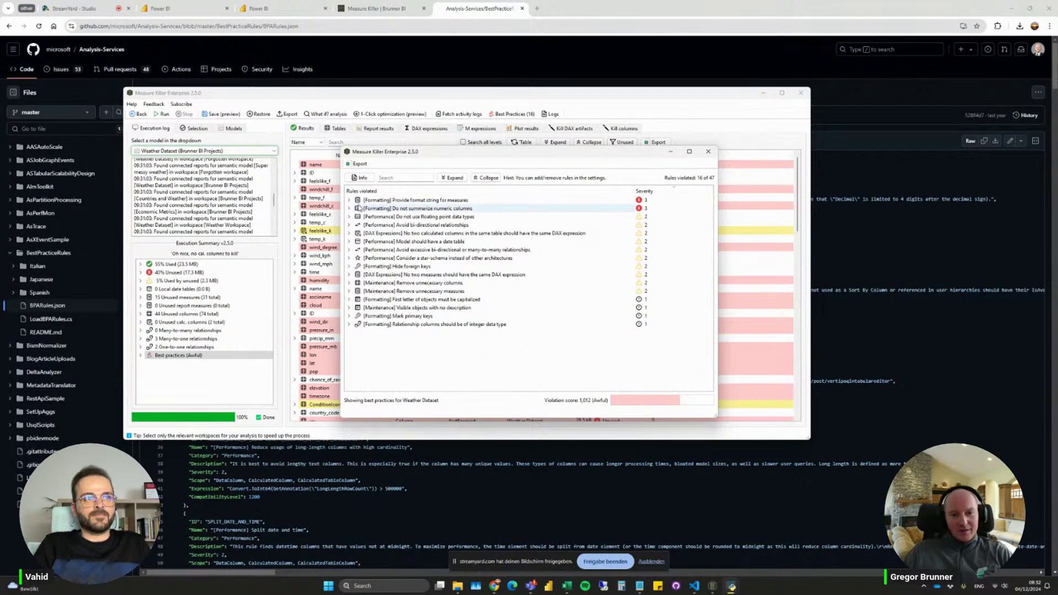
# Review the columns and the description of the rule "Do not summarize numeric columns", leaving its list collapsed.
pyautogui.click(350, 208)
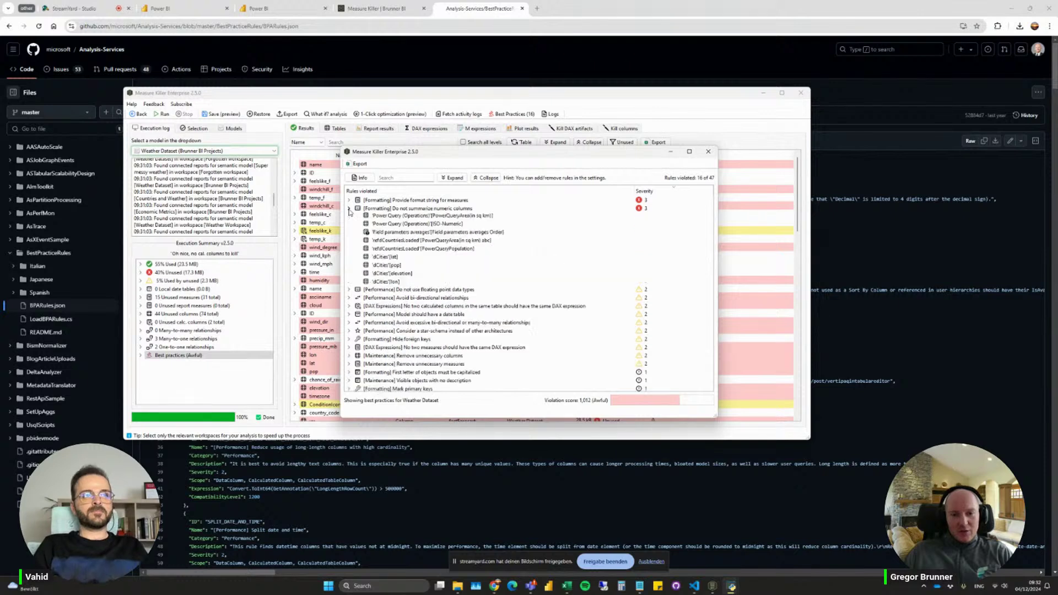
pyautogui.scroll(-3, 421, 237)
pyautogui.scroll(3, 424, 232)
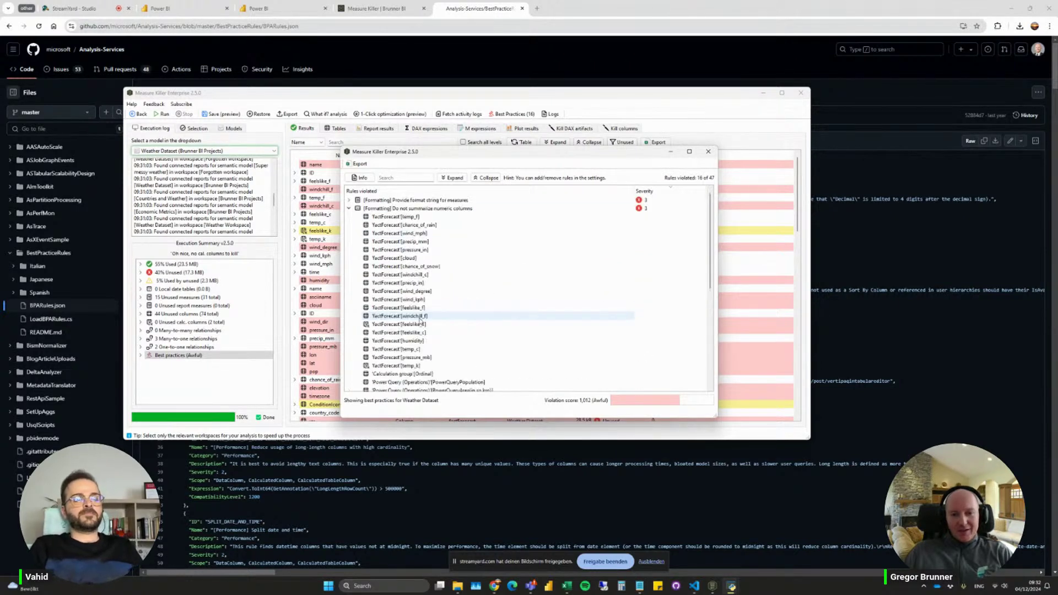
pyautogui.moveTo(429, 214)
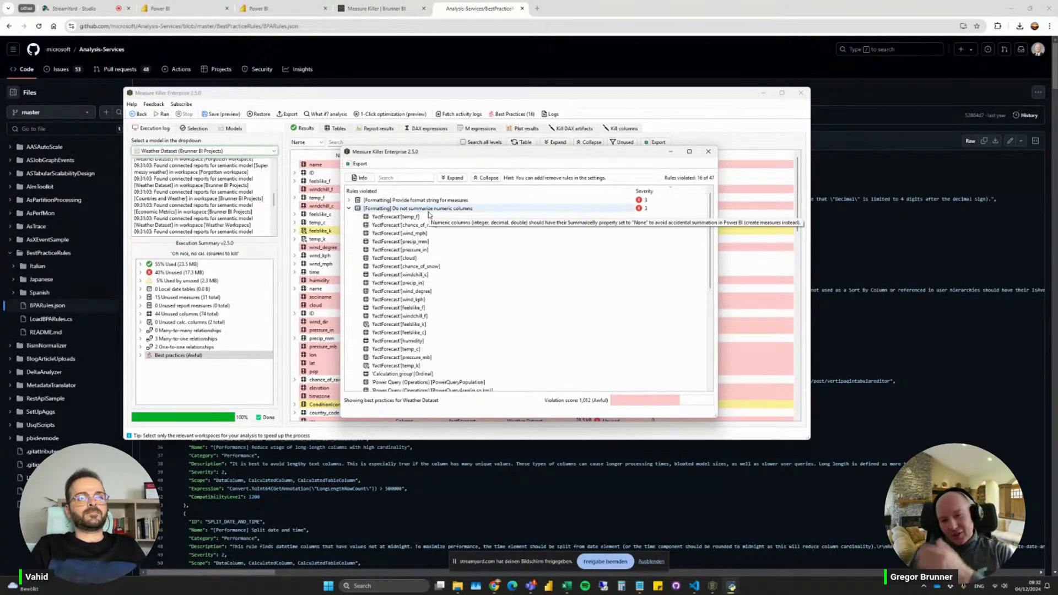
pyautogui.doubleClick(429, 210)
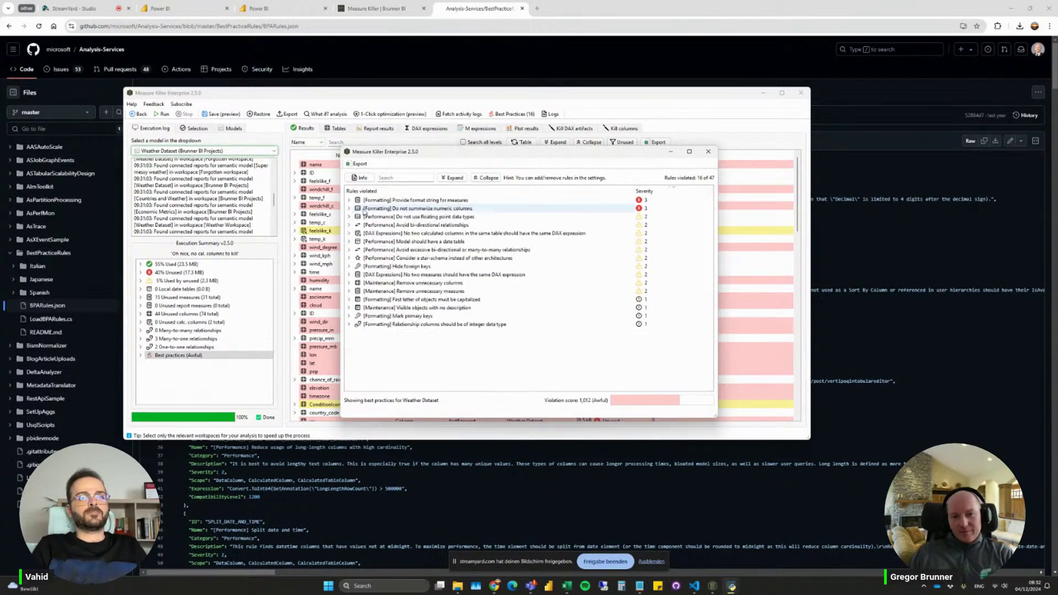
# Inspect the objects violating the "Avoid bi-directional relationships" and "Mark primary keys" rules, collapsing each list again.
pyautogui.doubleClick(360, 226)
pyautogui.click(419, 234)
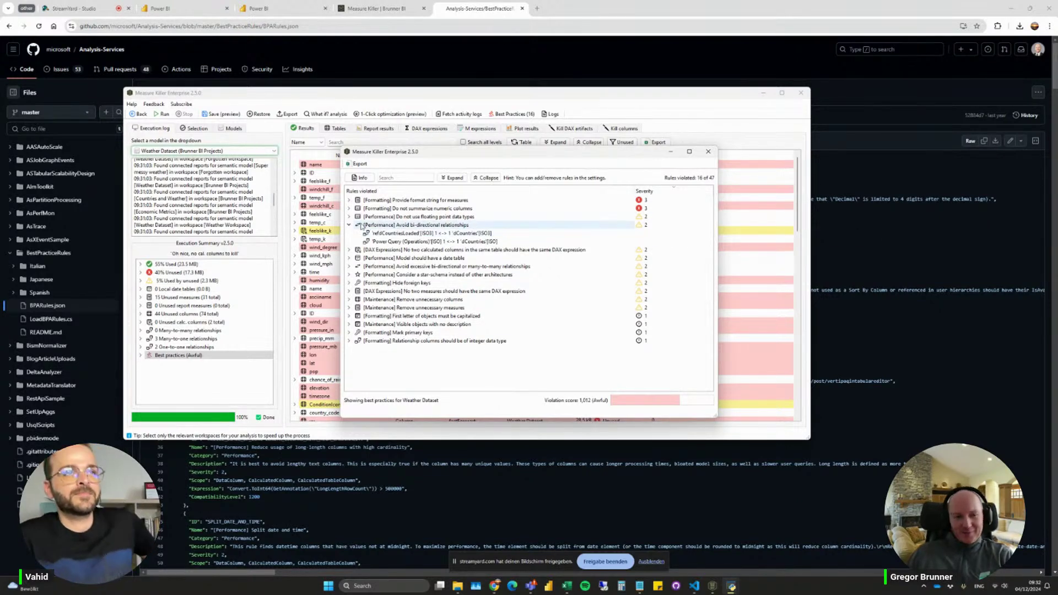
pyautogui.click(350, 225)
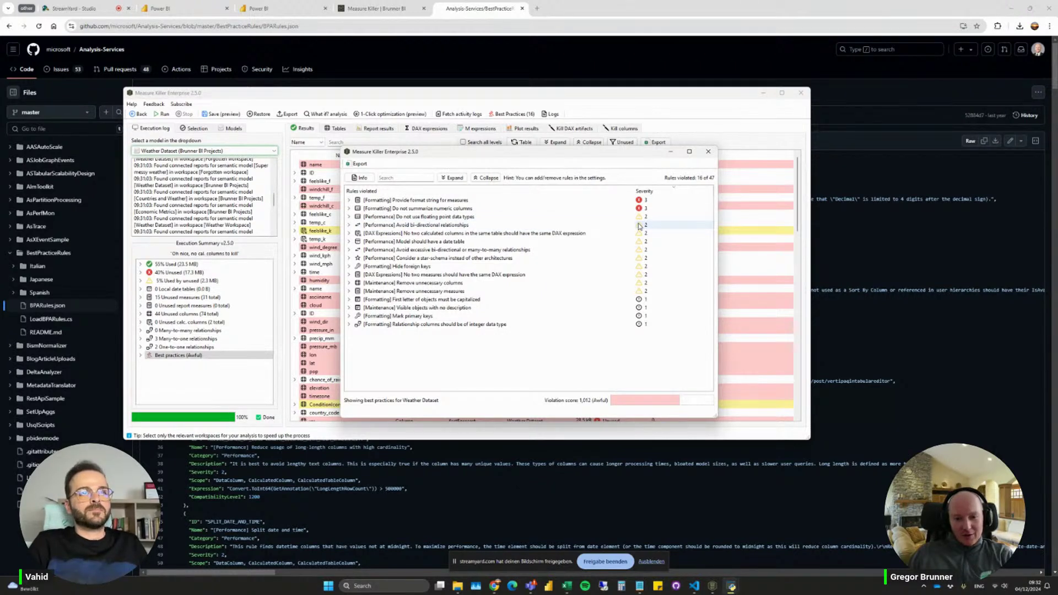
pyautogui.click(348, 316)
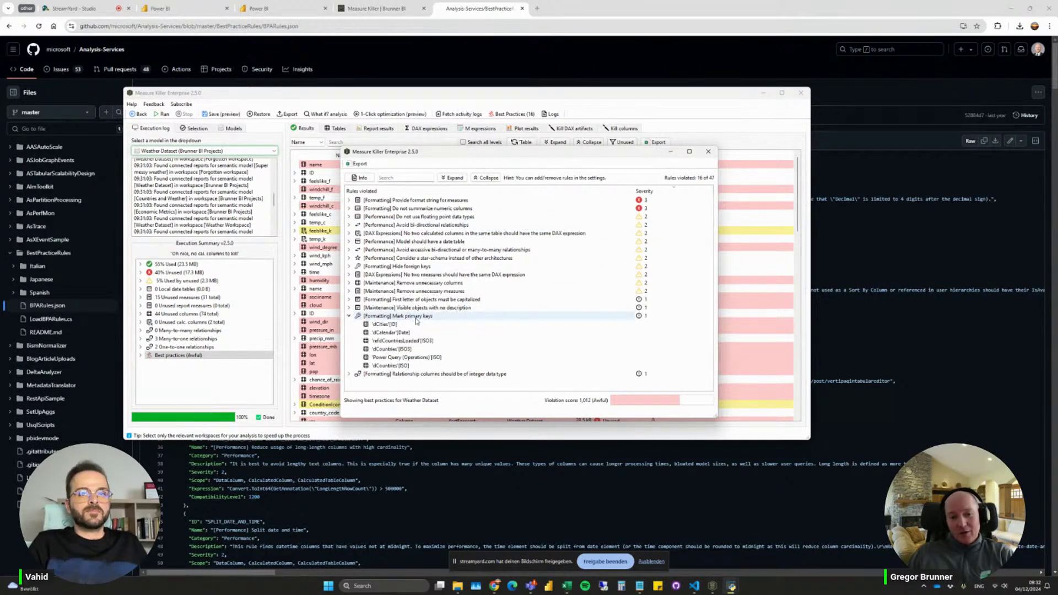
pyautogui.click(348, 316)
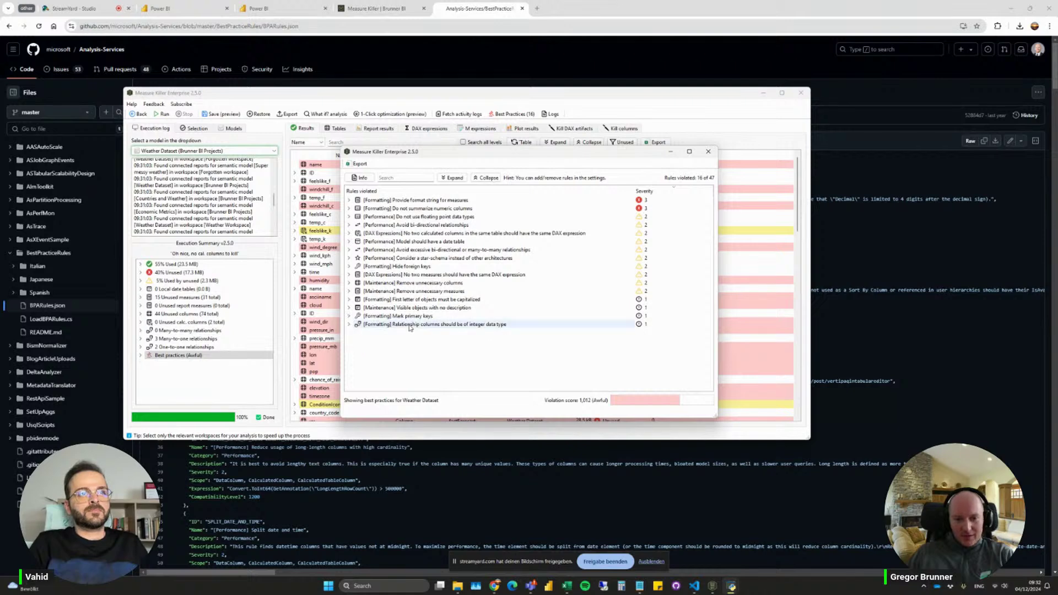
# Examine the description and the listed relationships of the rule "Relationship columns should be of integer data type".
pyautogui.moveTo(409, 327)
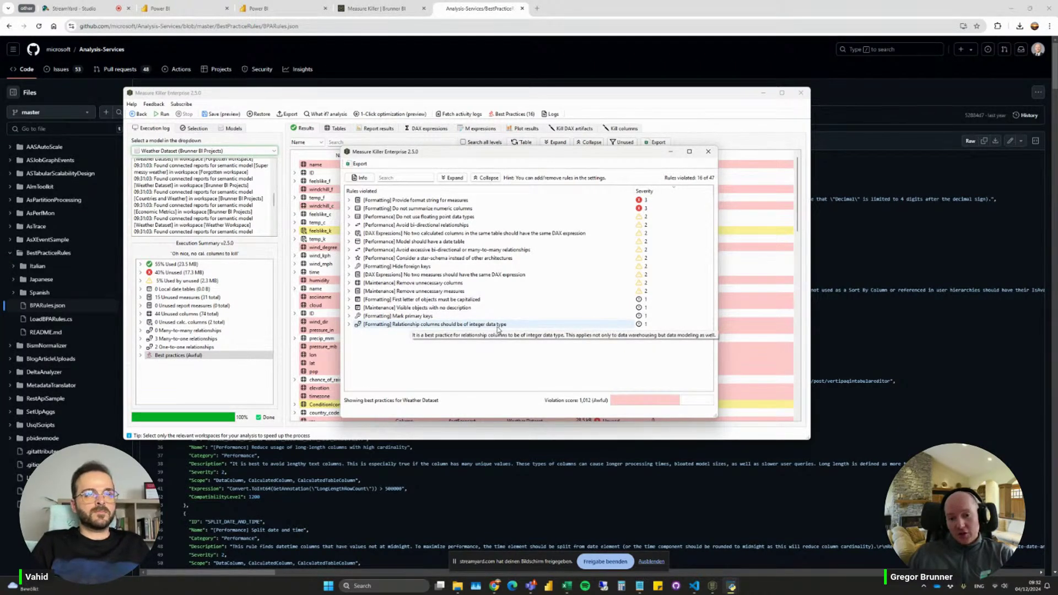
pyautogui.click(349, 324)
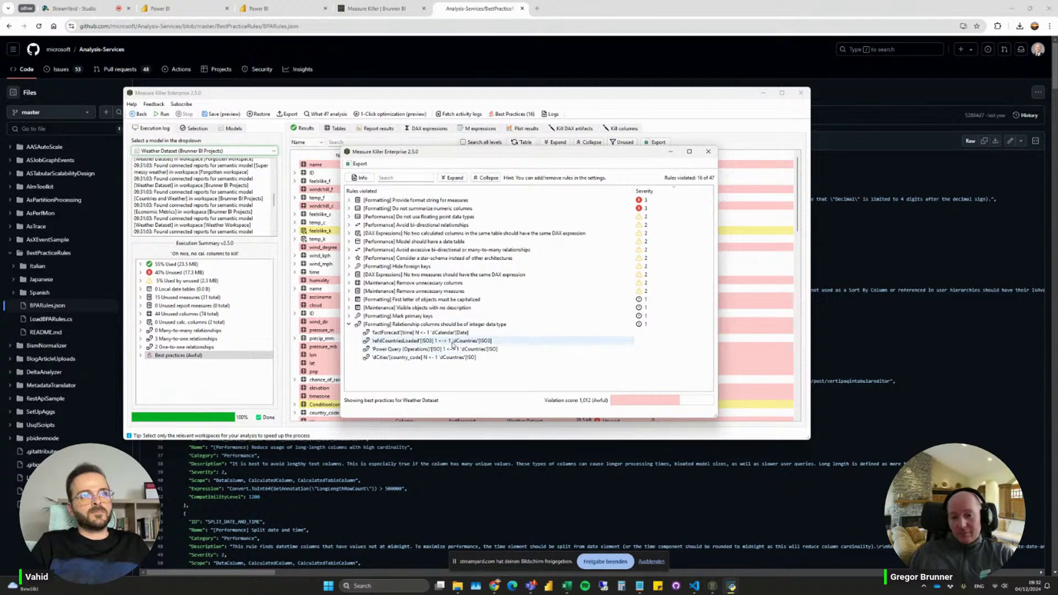
pyautogui.moveTo(450, 329)
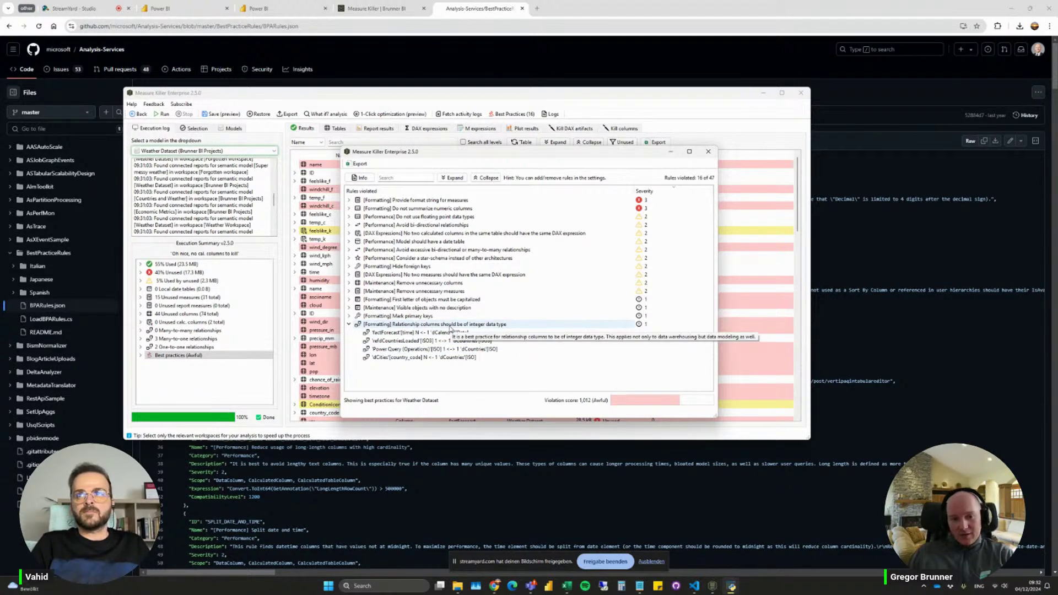
pyautogui.doubleClick(422, 324)
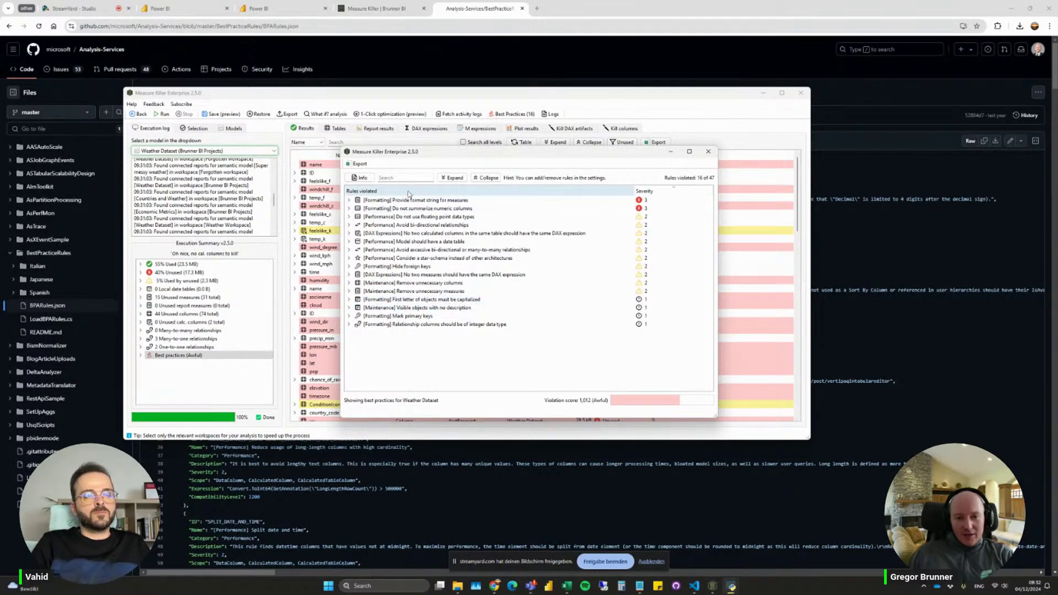
# Read the best practices info on violation score calculation and verdict assignment beside the violated rules, then close it.
pyautogui.click(366, 178)
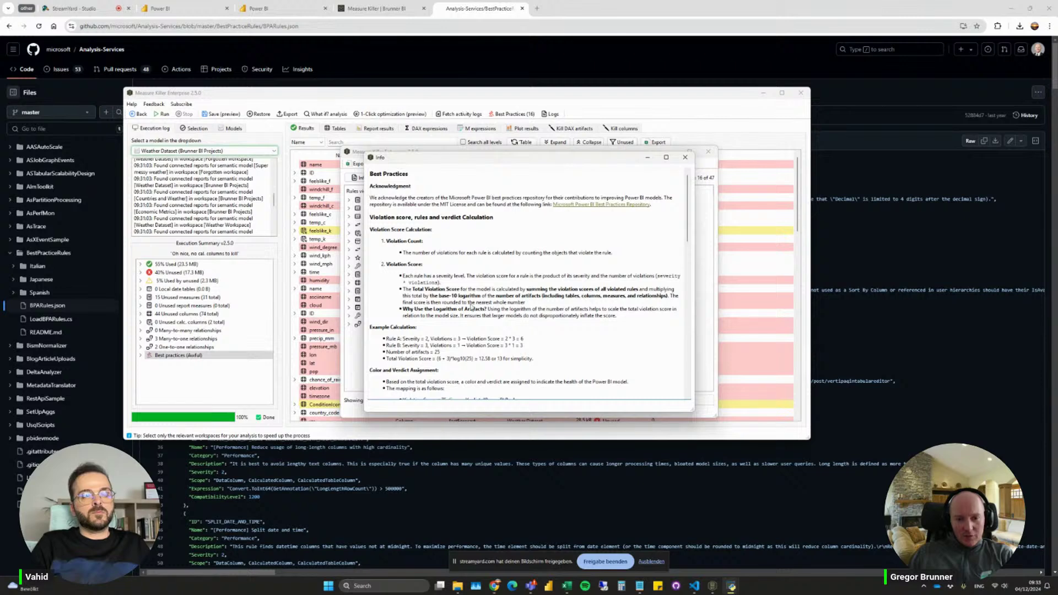
pyautogui.moveTo(527, 161); pyautogui.dragTo(183, 162)
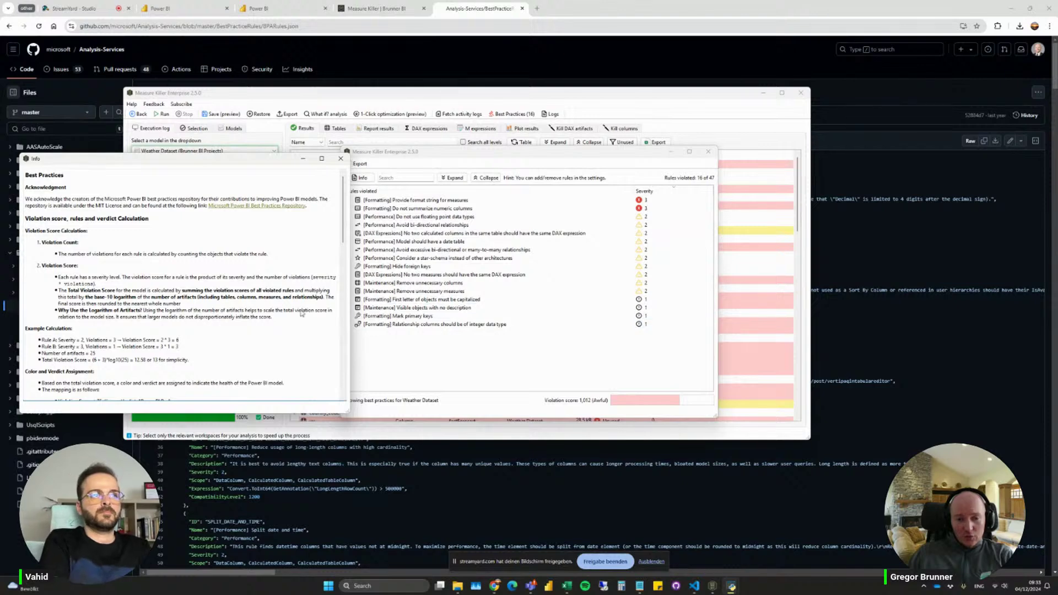
pyautogui.scroll(-3, 259, 281)
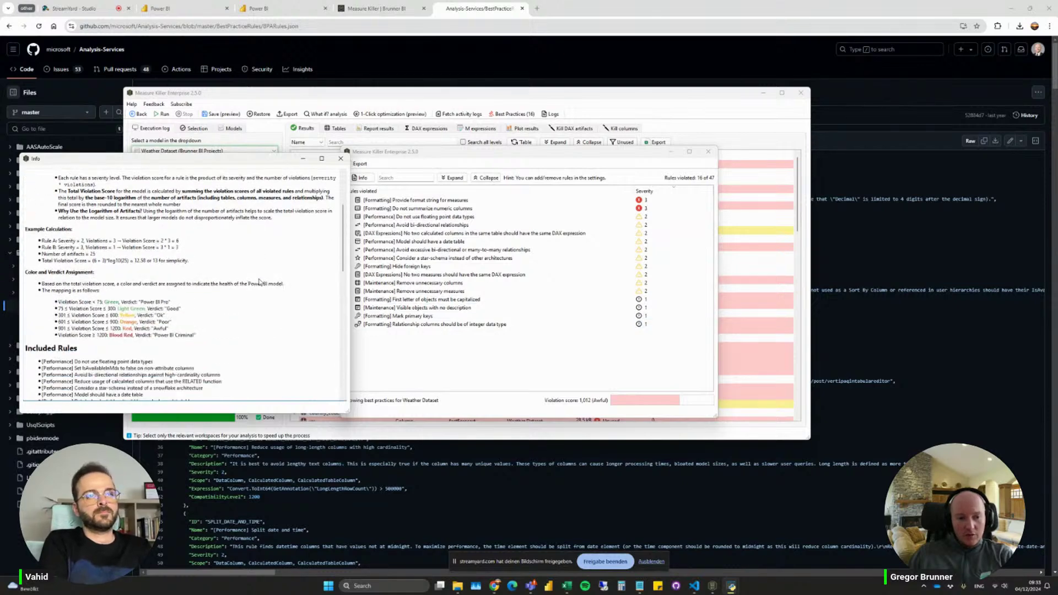
pyautogui.doubleClick(172, 310)
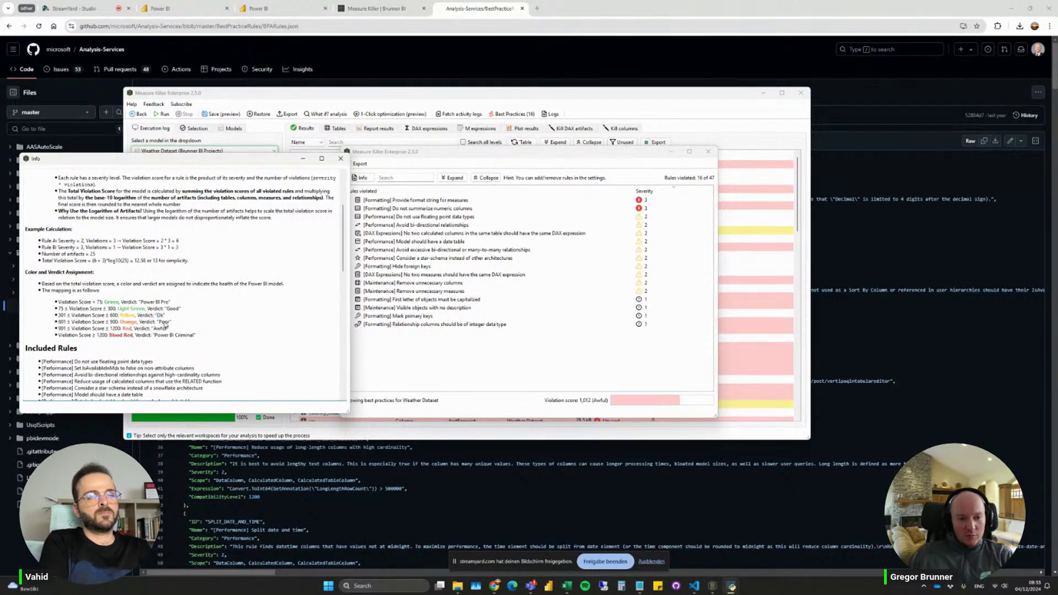
pyautogui.moveTo(156, 336); pyautogui.dragTo(197, 336)
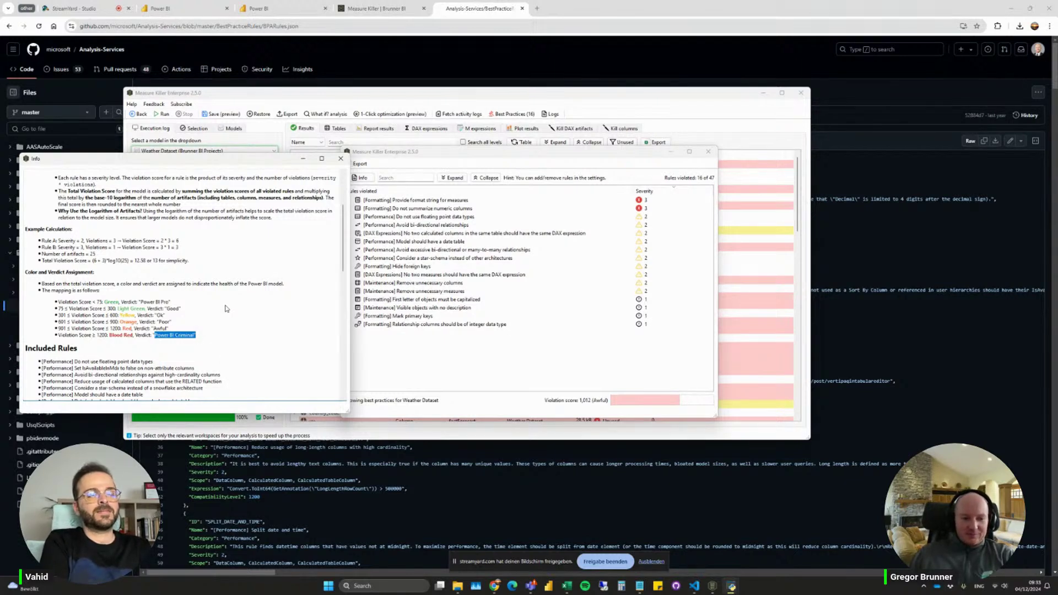
pyautogui.click(341, 158)
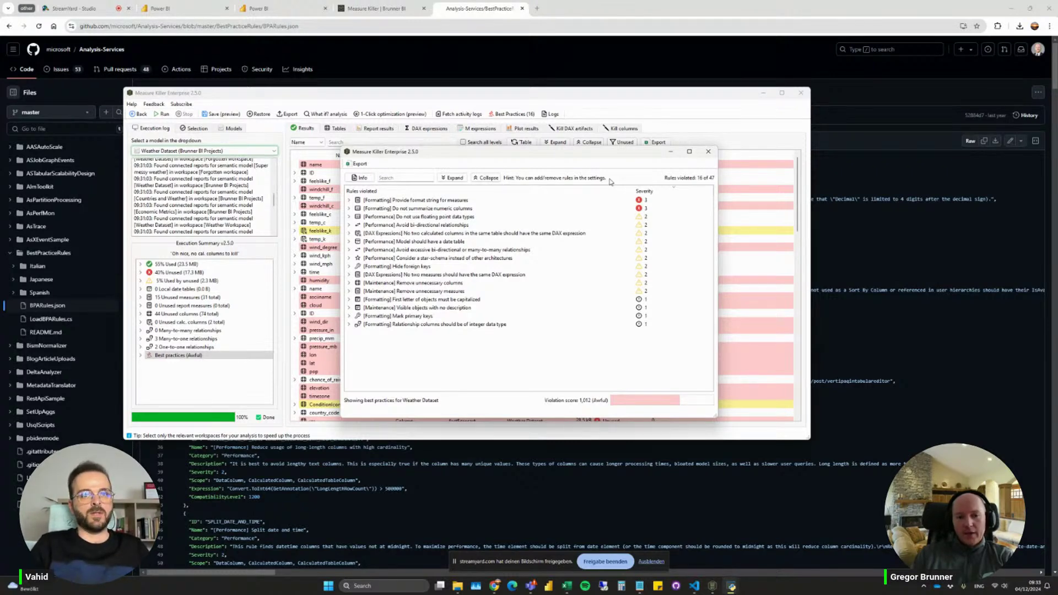
# Close the best practice violations and return from the Weather Dataset results to the welcome screen.
pyautogui.click(708, 151)
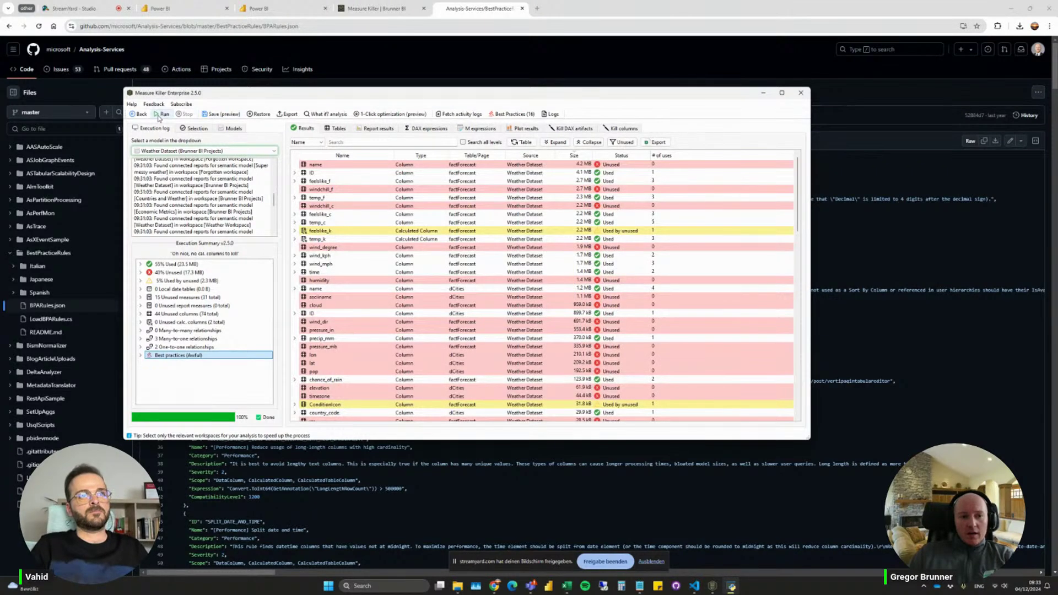
pyautogui.click(139, 113)
pyautogui.click(397, 383)
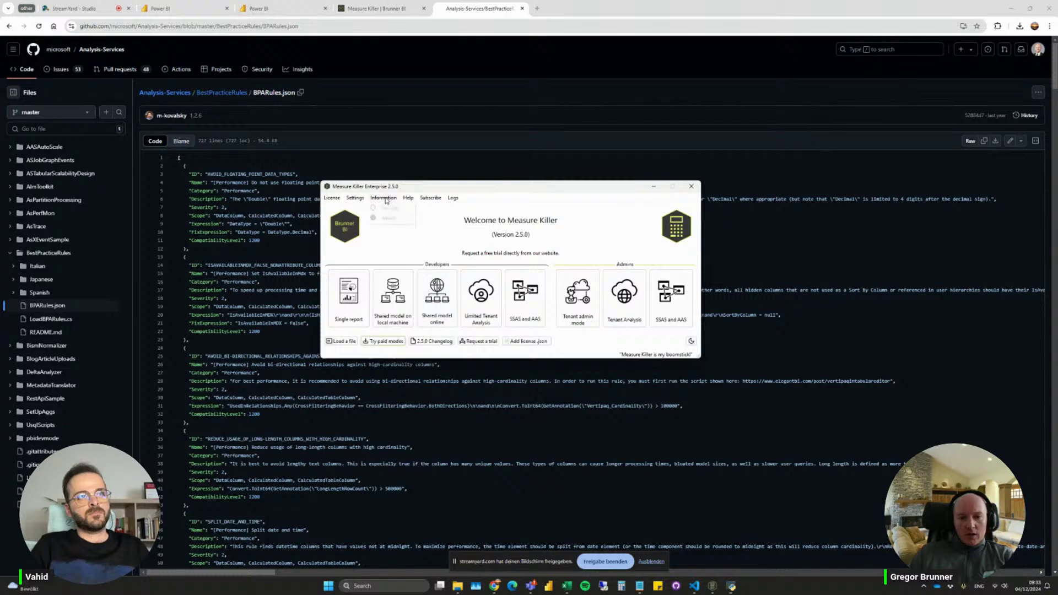
# Review the list of selectable best practices rules in the settings and save the settings on closing.
pyautogui.click(355, 198)
pyautogui.click(376, 238)
pyautogui.scroll(-5, 494, 284)
pyautogui.scroll(5, 494, 284)
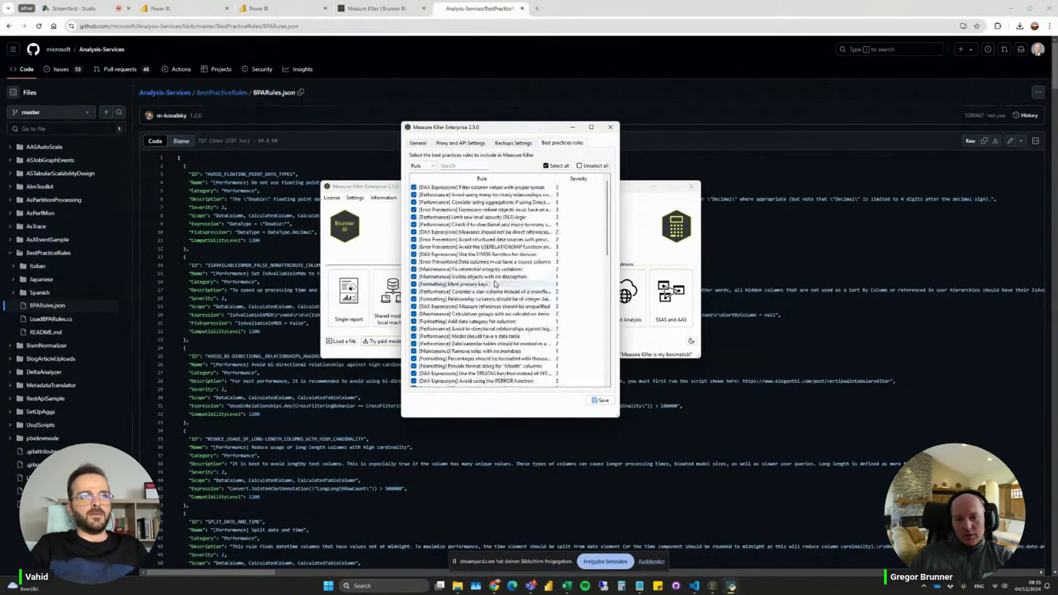
pyautogui.click(610, 126)
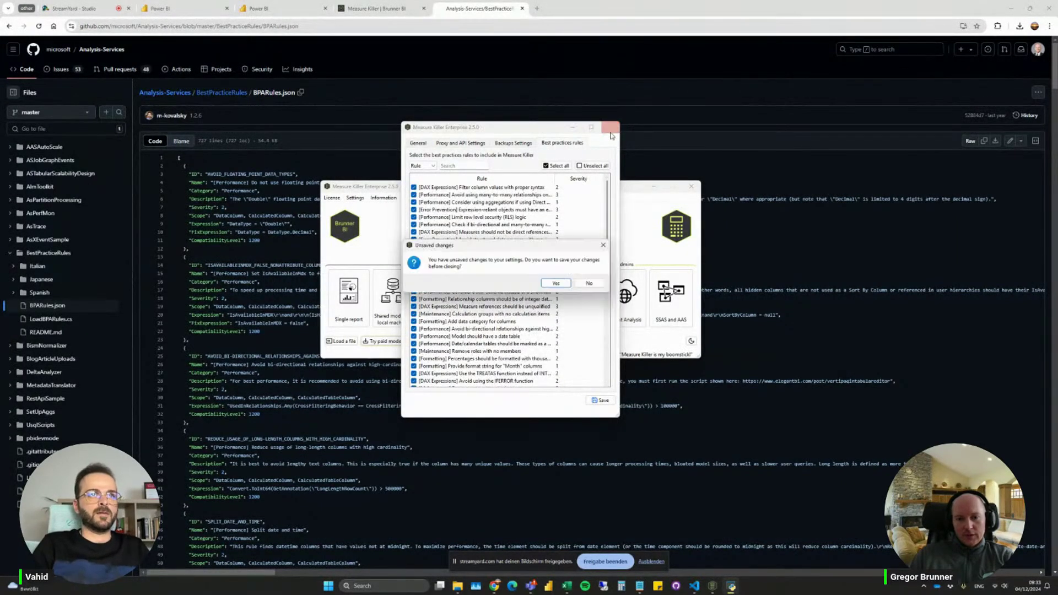
pyautogui.click(556, 283)
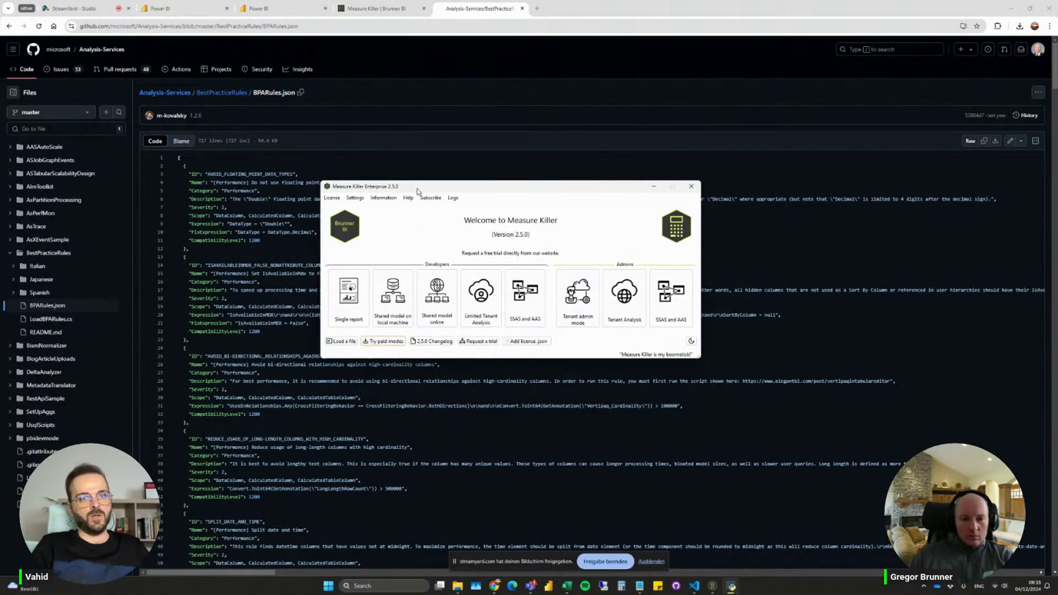
# Minimize the browser and open Tenant Analysis, continuing from the existing tenant data.
pyautogui.click(1011, 8)
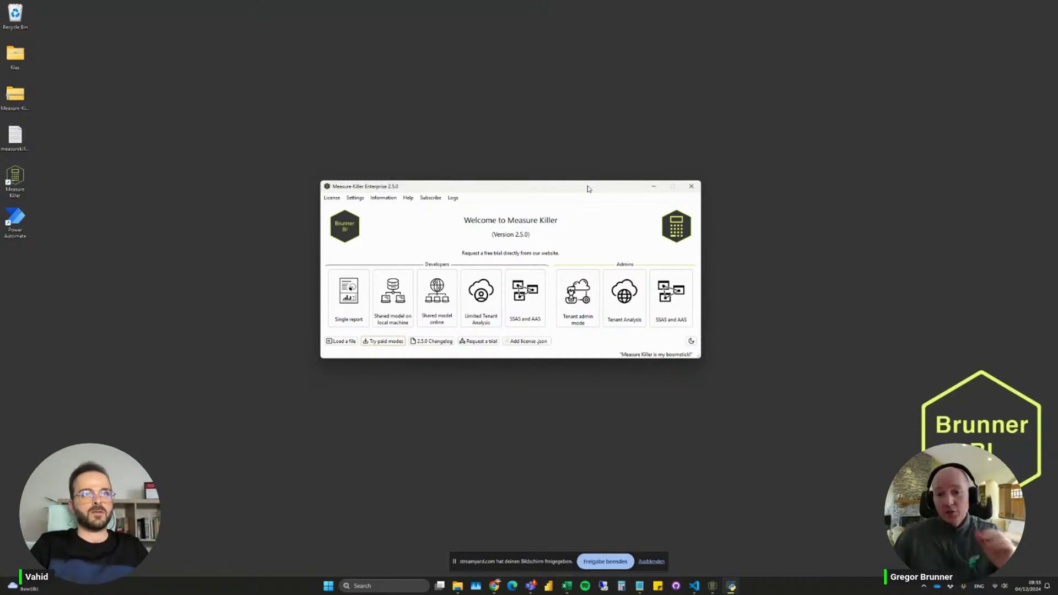
pyautogui.click(635, 305)
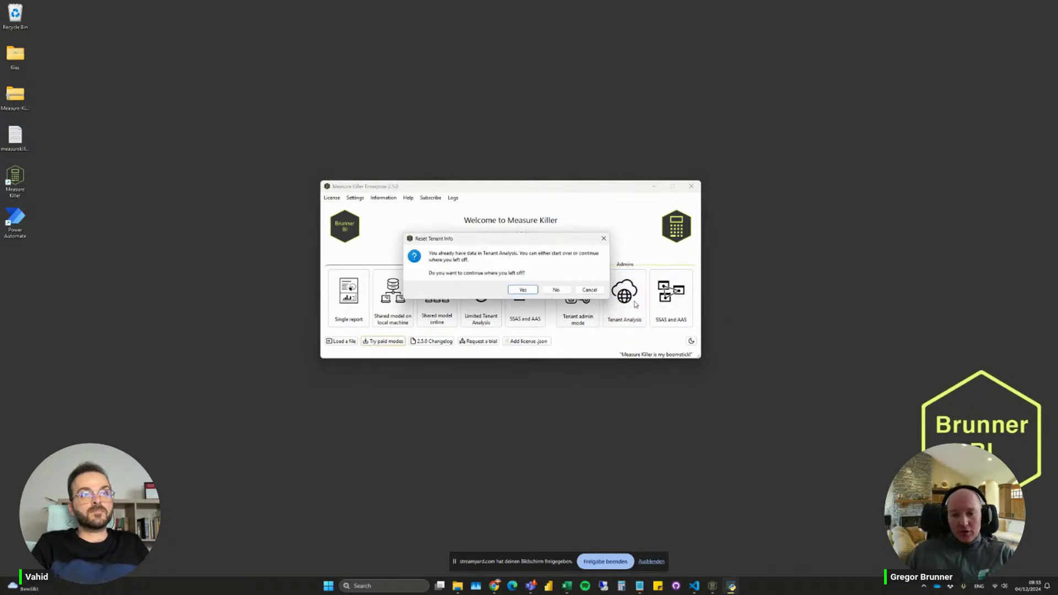
pyautogui.click(533, 292)
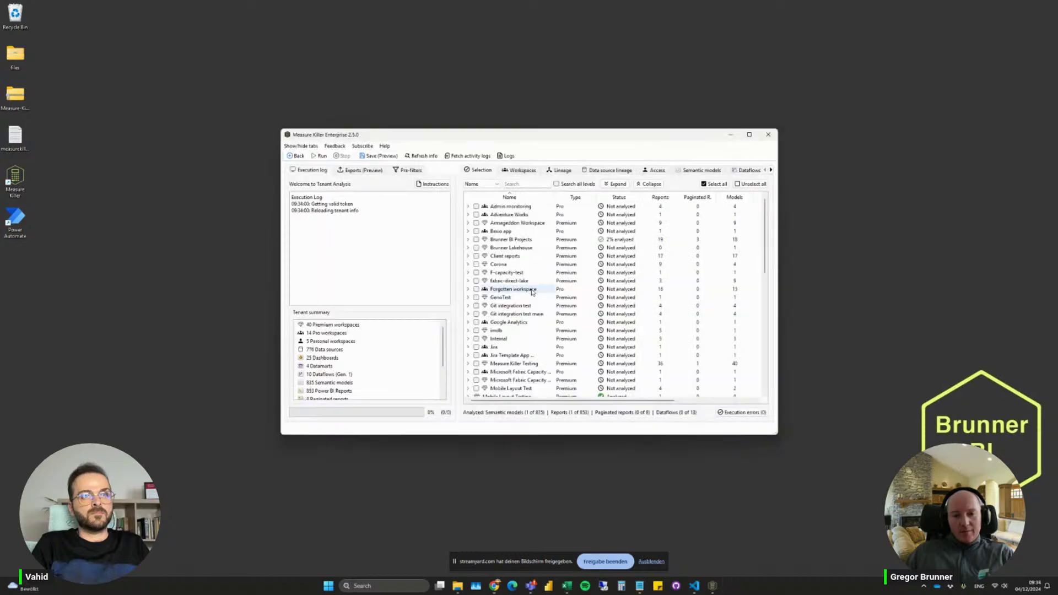
# Enlarge the Tenant Analysis window and run the analysis on all workspaces, agreeing to be added as contributor where access is missing.
pyautogui.moveTo(355, 127); pyautogui.dragTo(236, 89)
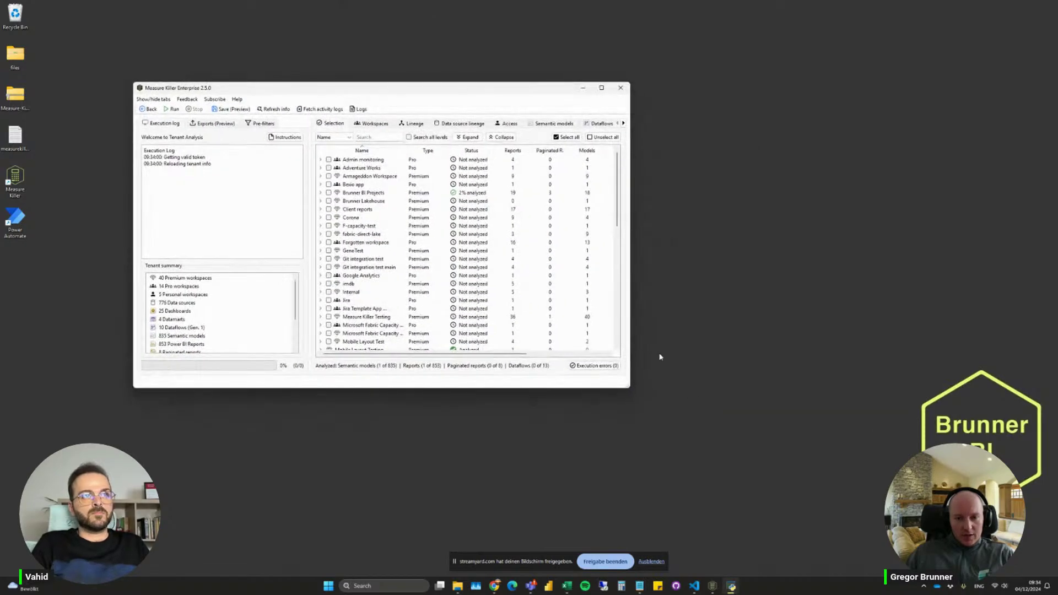
pyautogui.moveTo(635, 388); pyautogui.dragTo(874, 528)
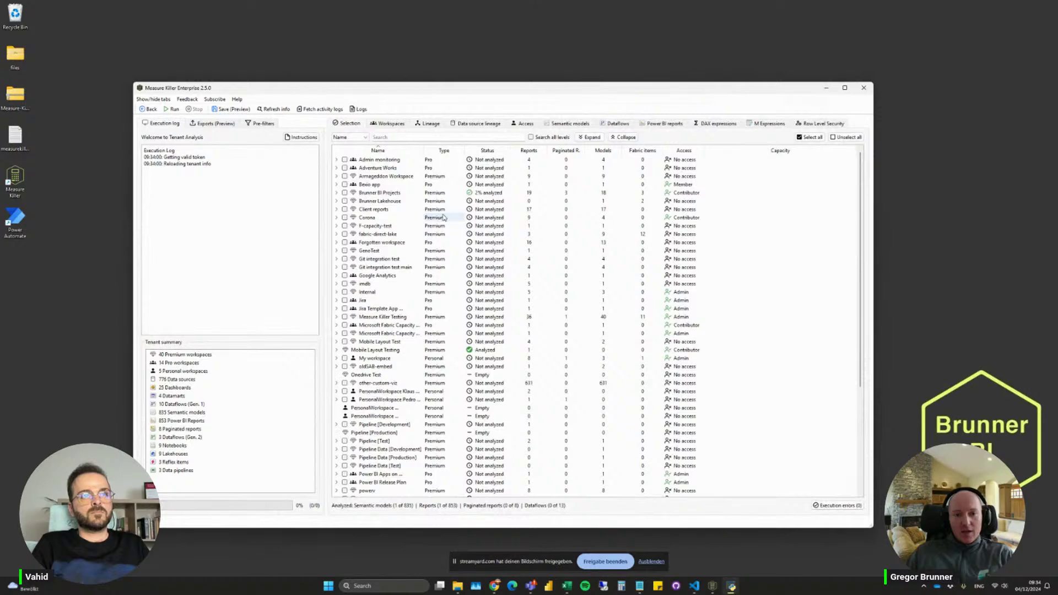
pyautogui.click(797, 139)
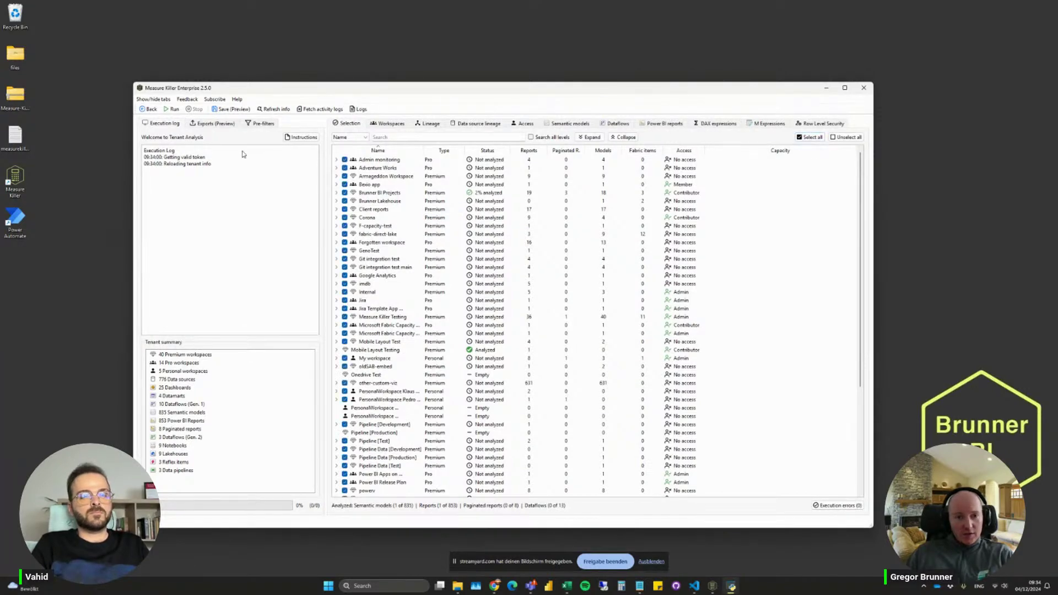
pyautogui.click(173, 109)
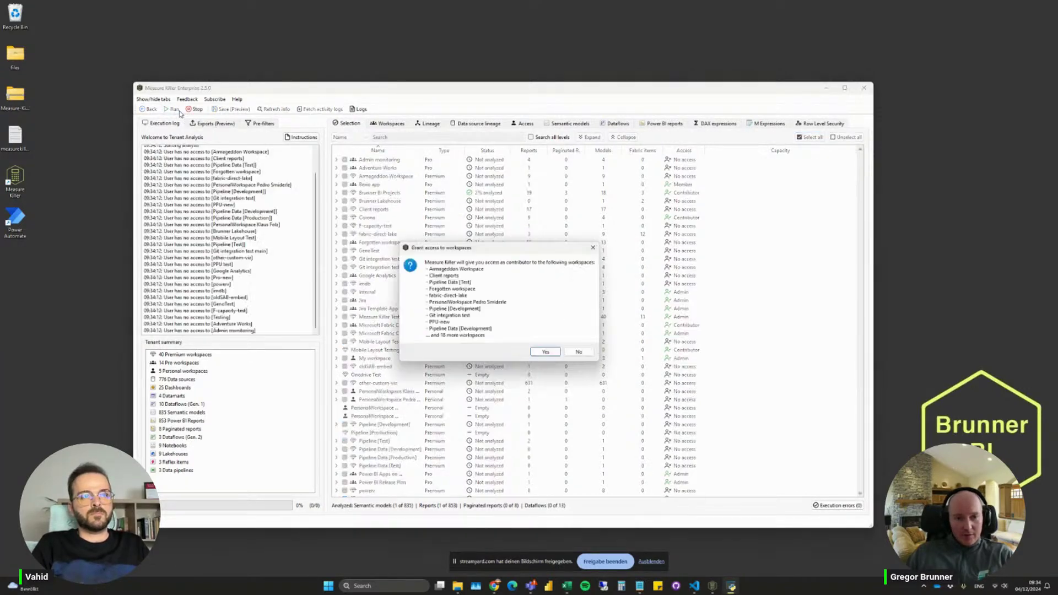
pyautogui.click(556, 352)
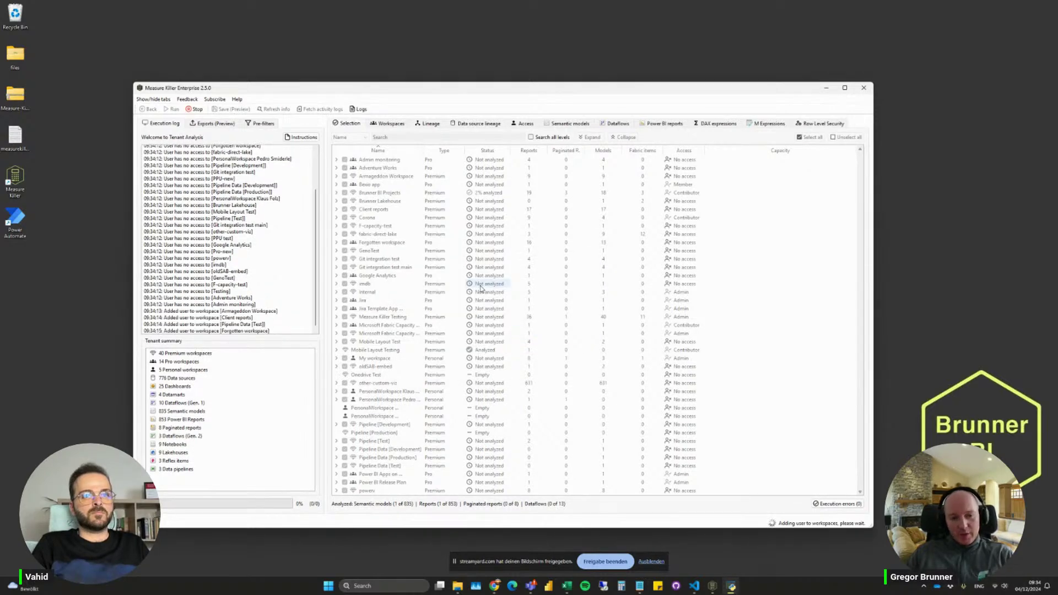
# Maximize the running Tenant Analysis window and briefly show the Measure Killer 2.4.1 welcome window before minimizing it.
pyautogui.doubleClick(339, 91)
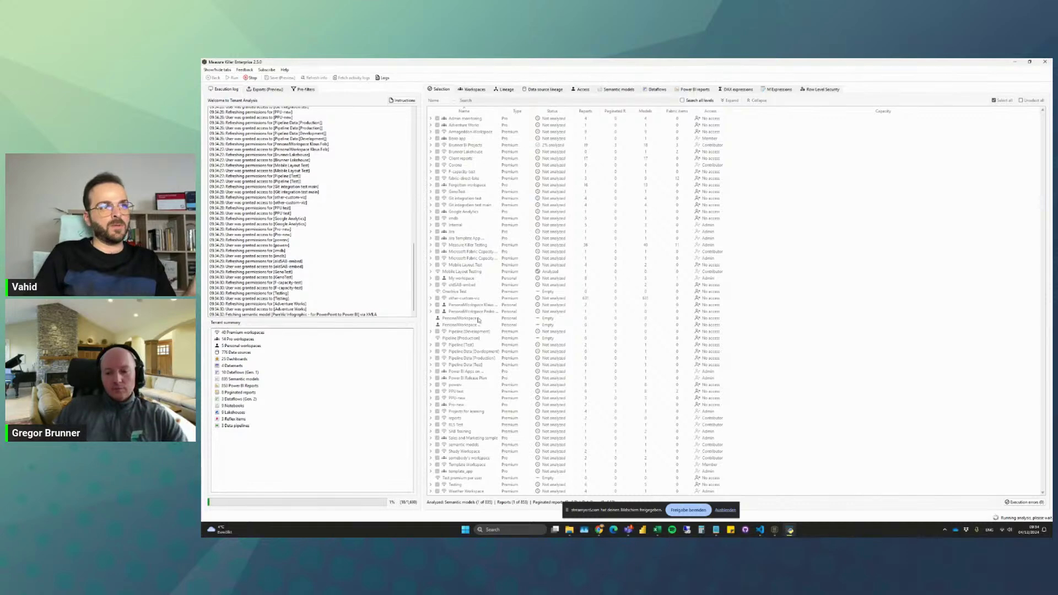
pyautogui.click(775, 529)
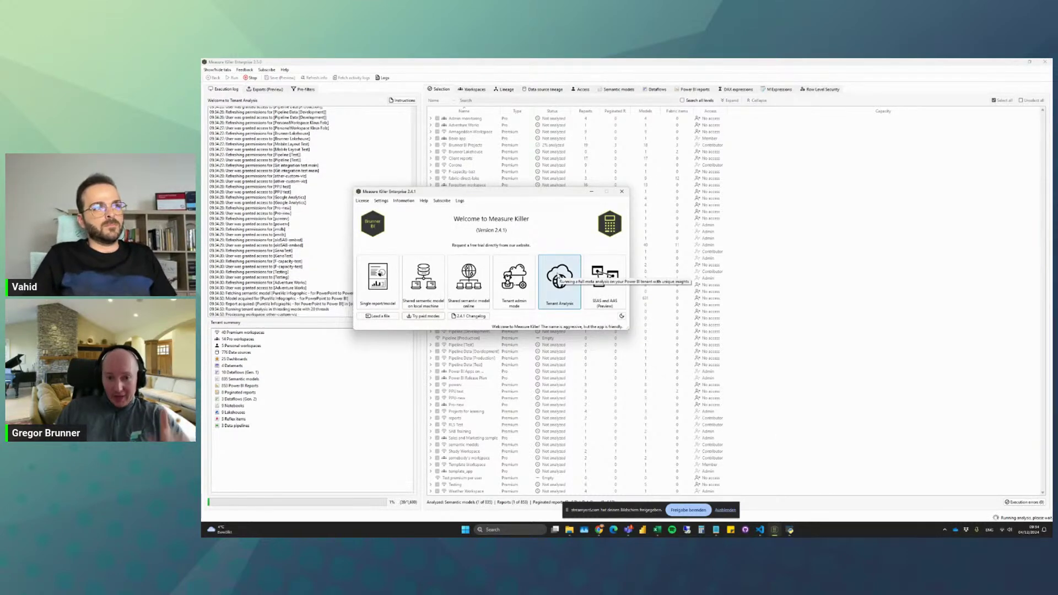
pyautogui.click(591, 192)
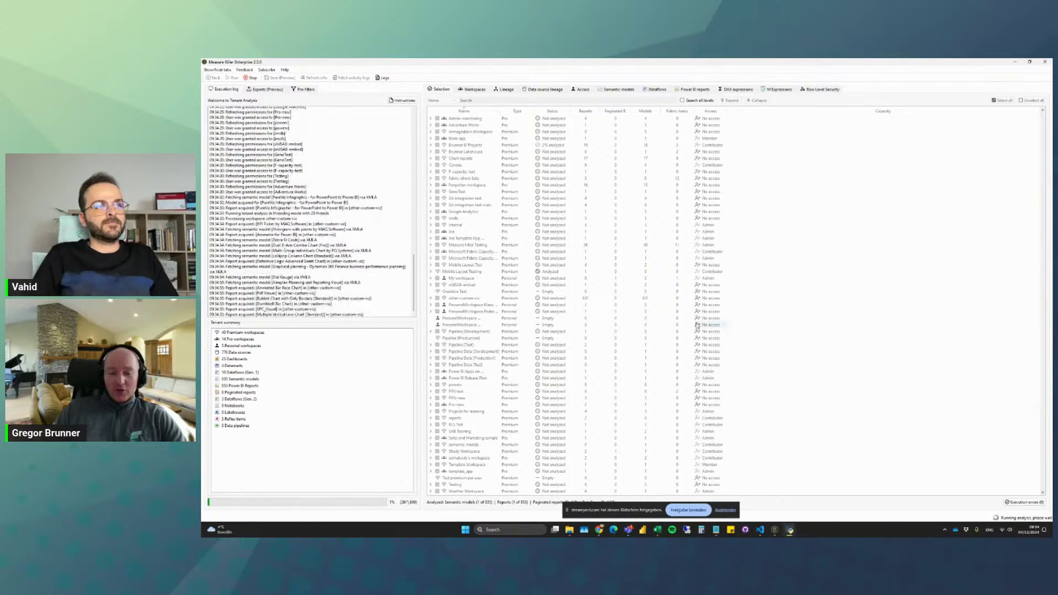
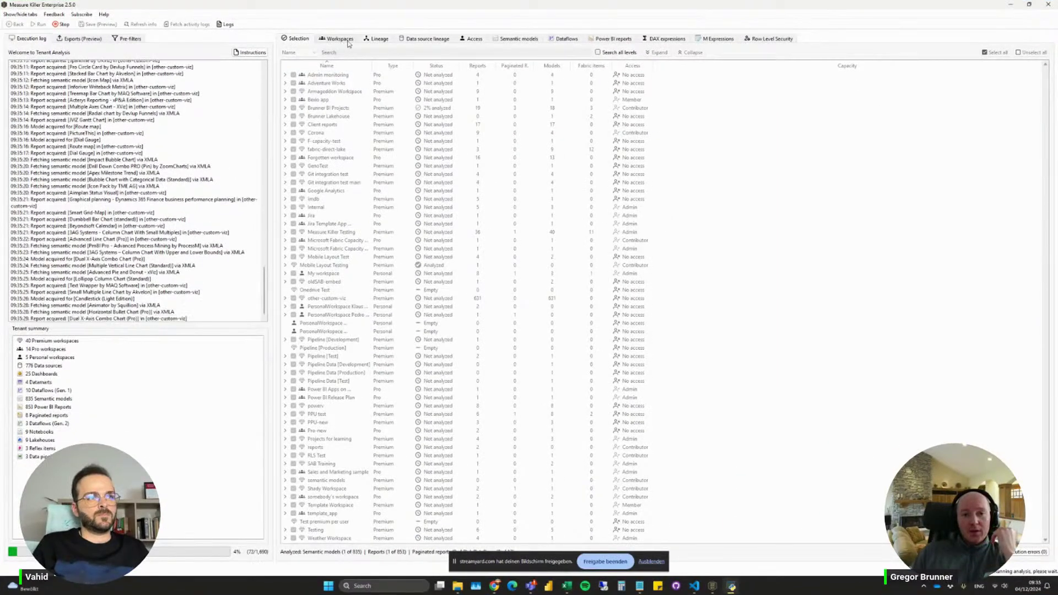
# Show access rights at Users level and inspect the first user's access to workspaces and reports, collapsing both lists again.
pyautogui.click(474, 39)
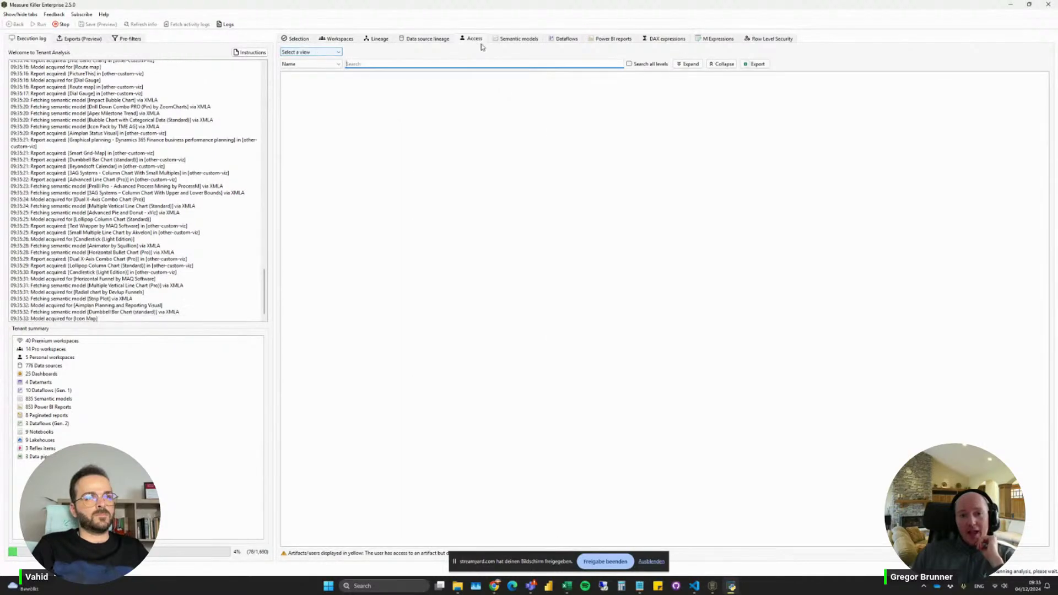
pyautogui.click(317, 51)
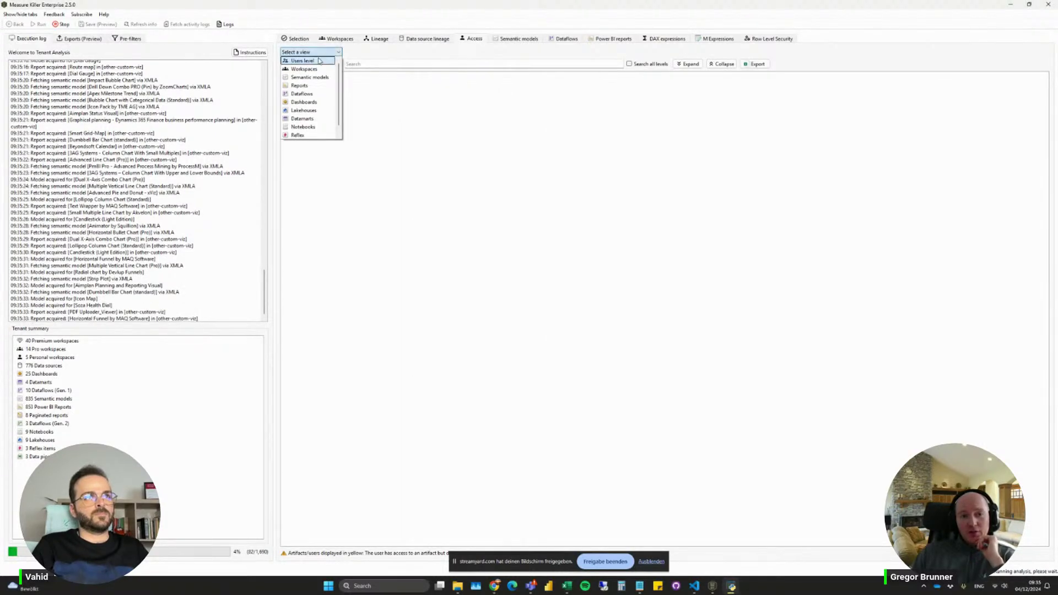
pyautogui.click(319, 61)
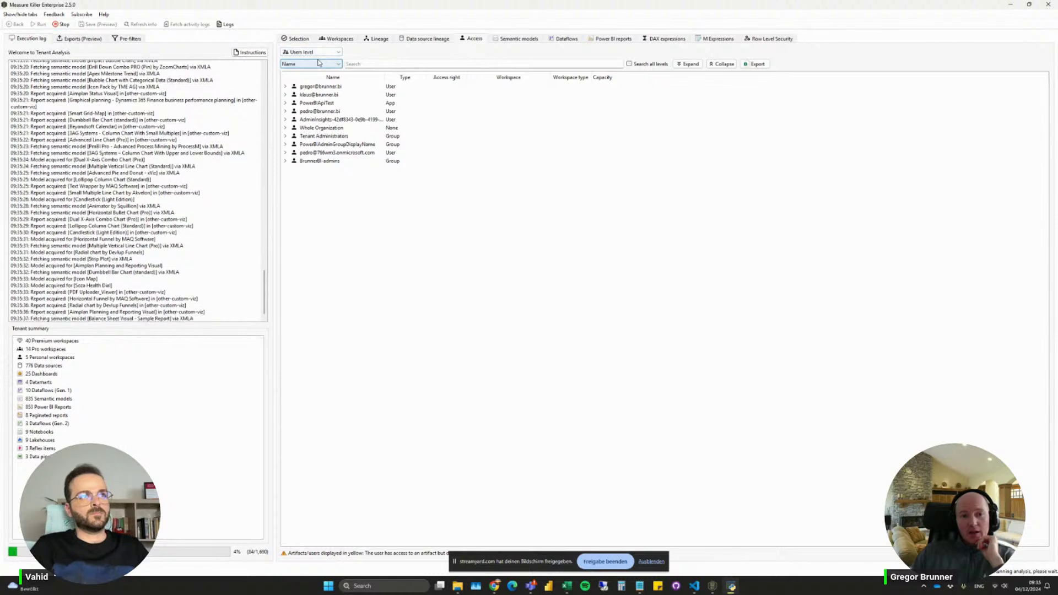
pyautogui.click(285, 86)
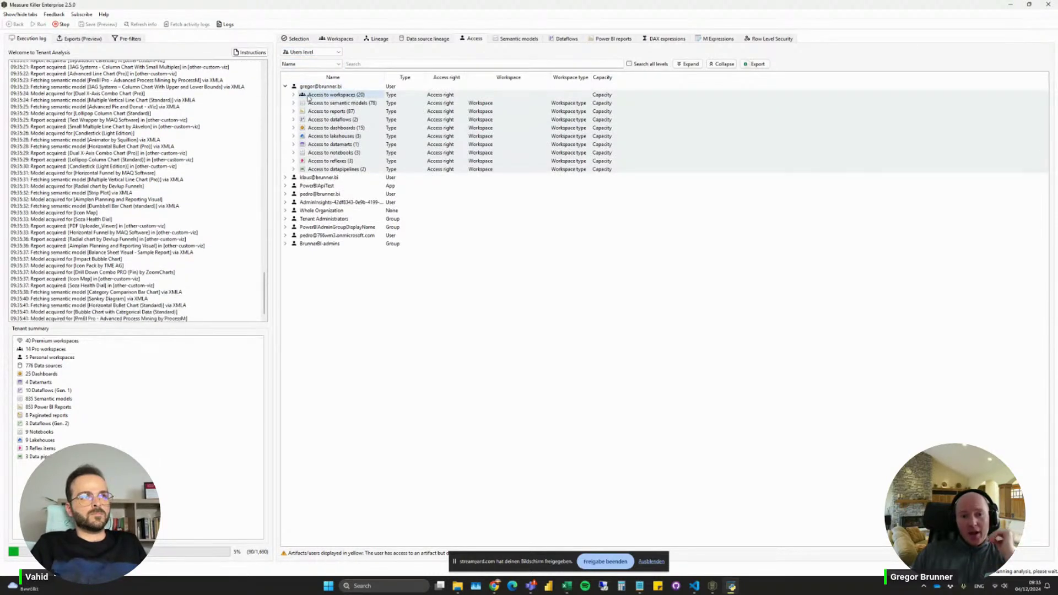
pyautogui.click(294, 95)
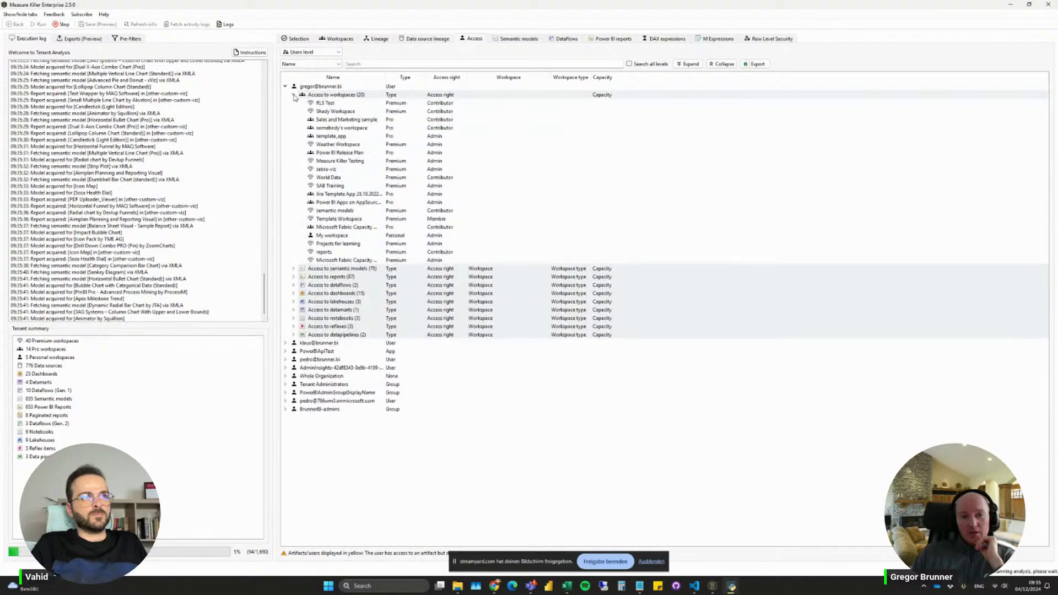
pyautogui.click(293, 277)
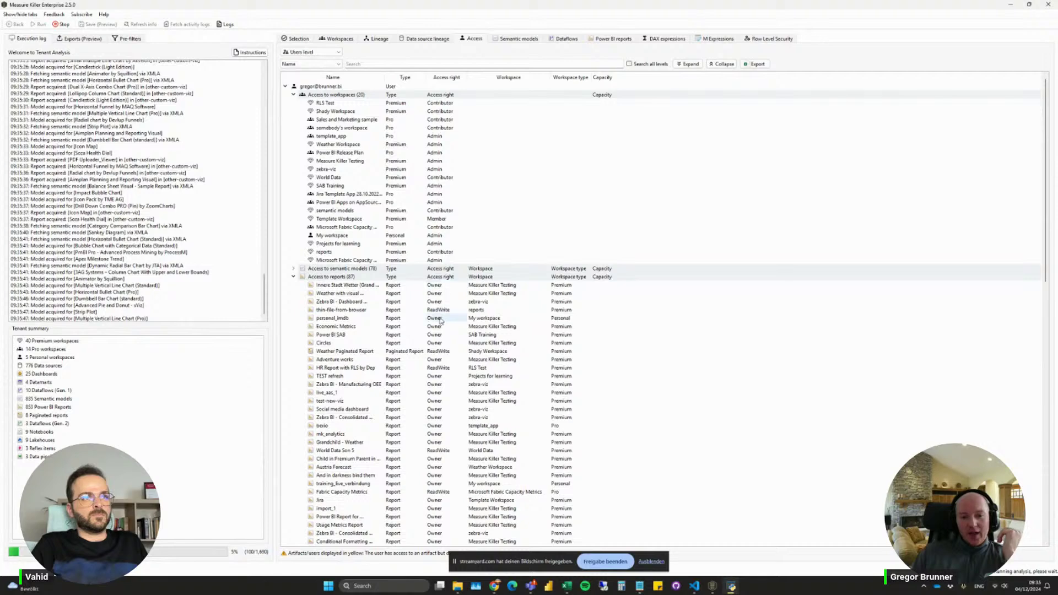
pyautogui.click(293, 277)
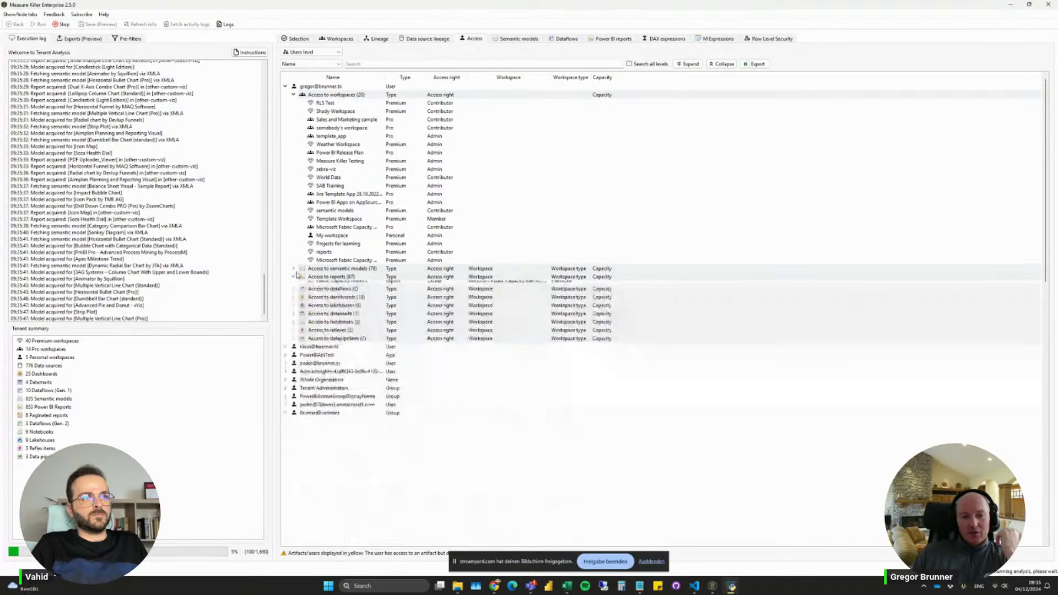
pyautogui.click(293, 95)
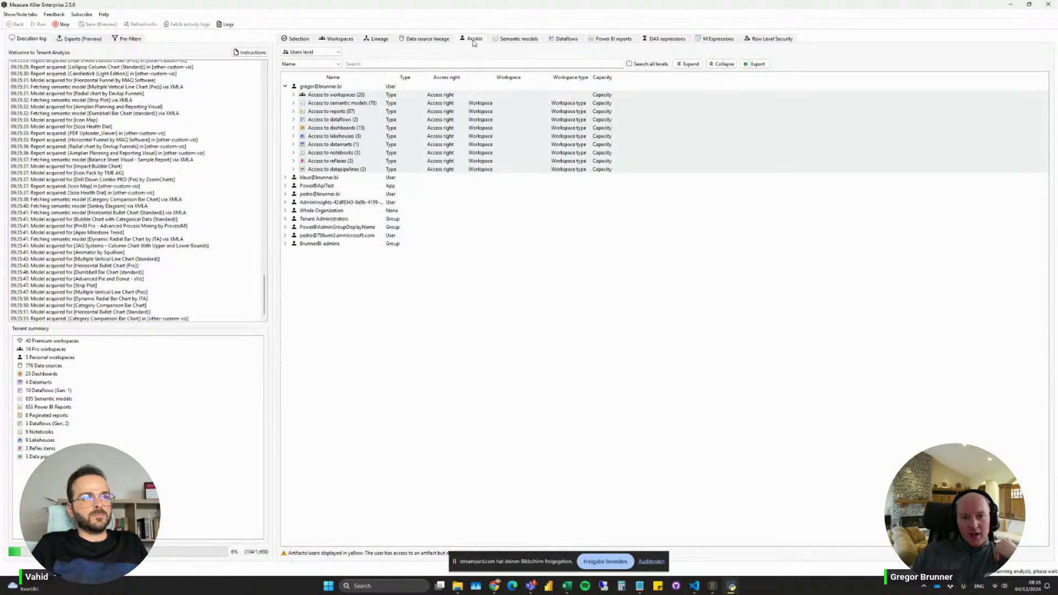
# Inspect the first user's access to data pipelines, reflexes and notebooks, and collapse the whole user entry.
pyautogui.click(293, 168)
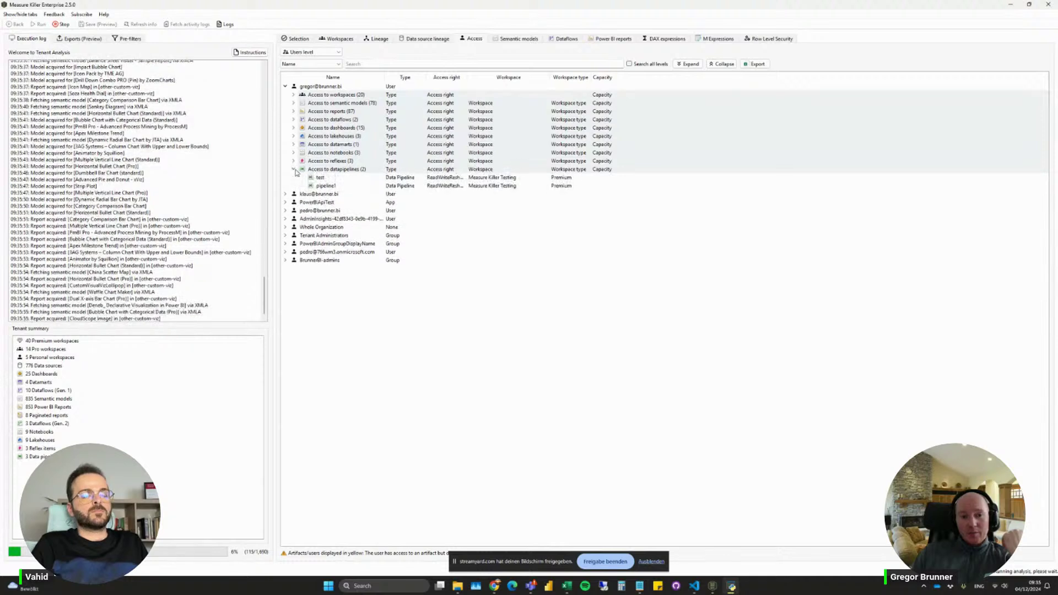
pyautogui.click(293, 161)
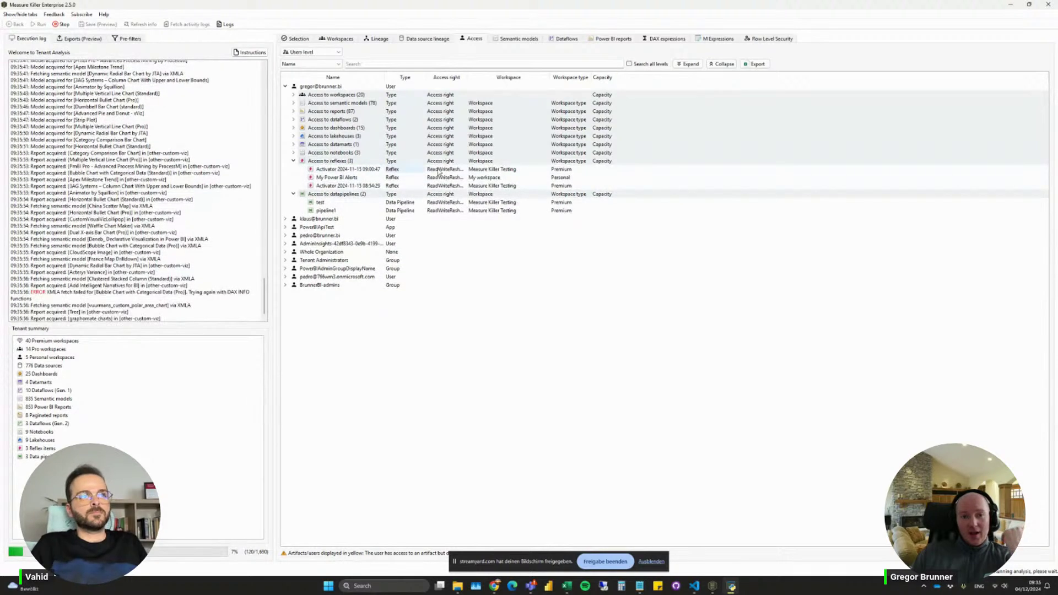
pyautogui.click(293, 153)
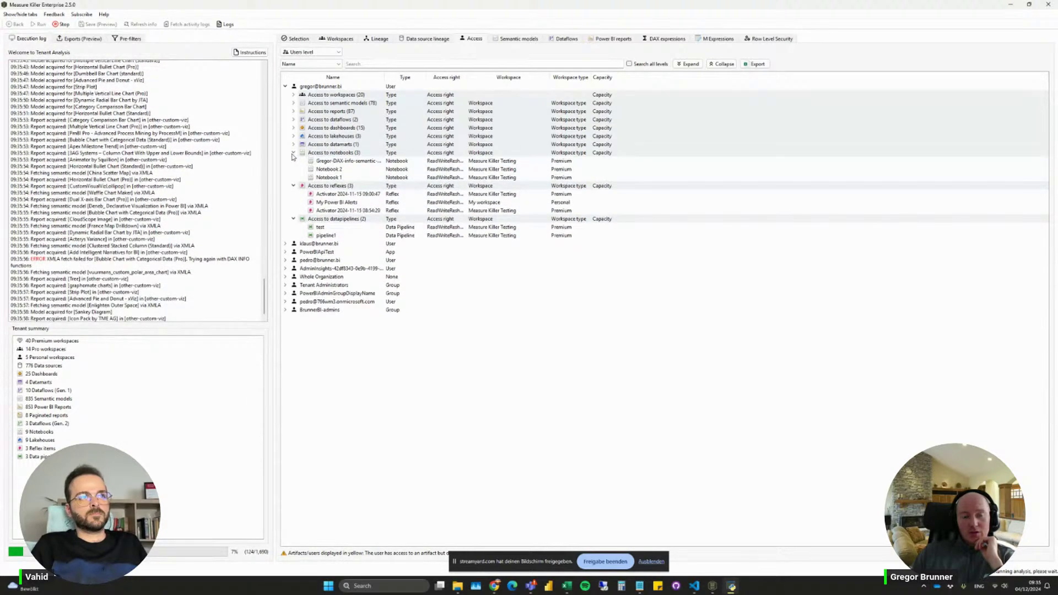
pyautogui.click(293, 153)
pyautogui.click(293, 160)
pyautogui.click(293, 169)
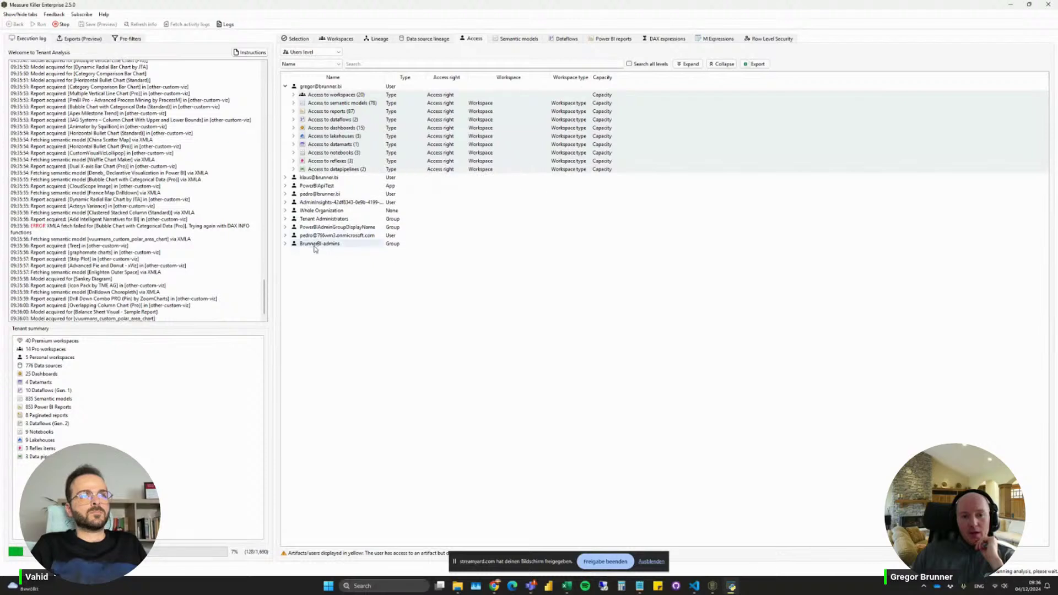
pyautogui.doubleClick(308, 87)
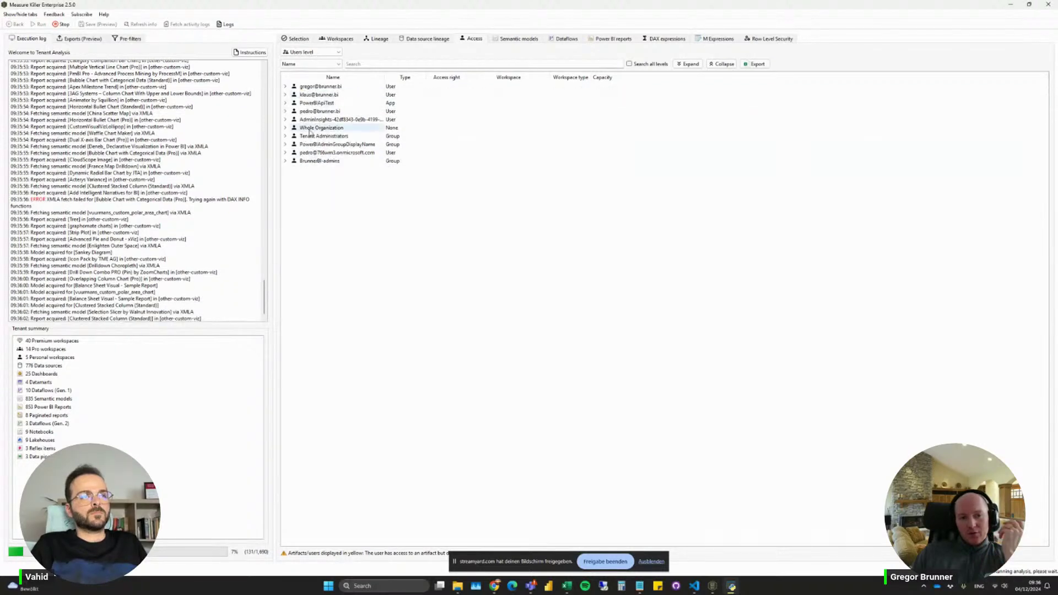
# Inspect which workspaces and semantic models the BrunnerBI-admins group can access, and collapse both lists.
pyautogui.click(285, 161)
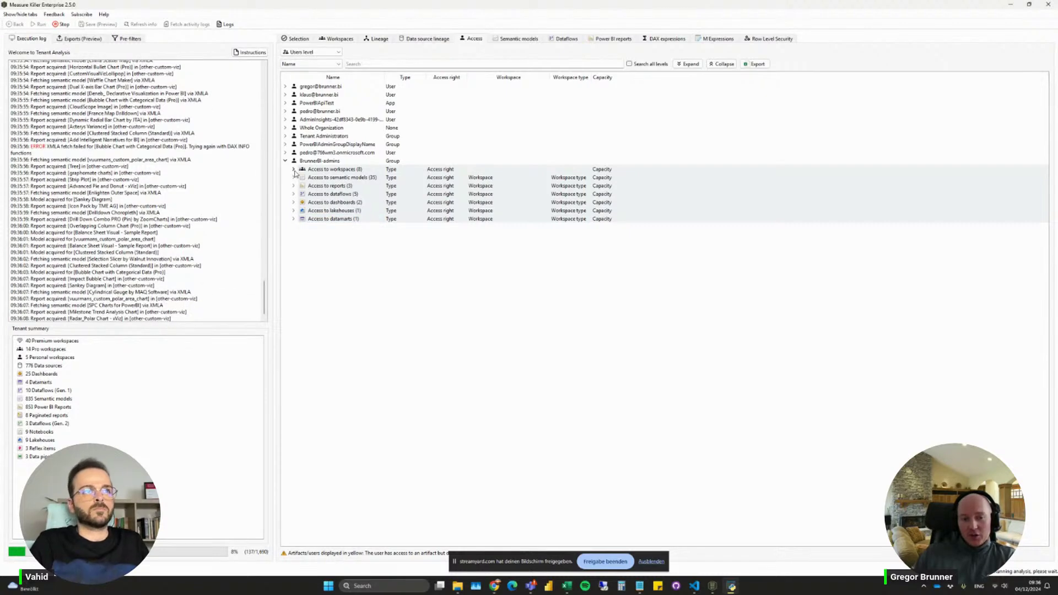
pyautogui.click(293, 170)
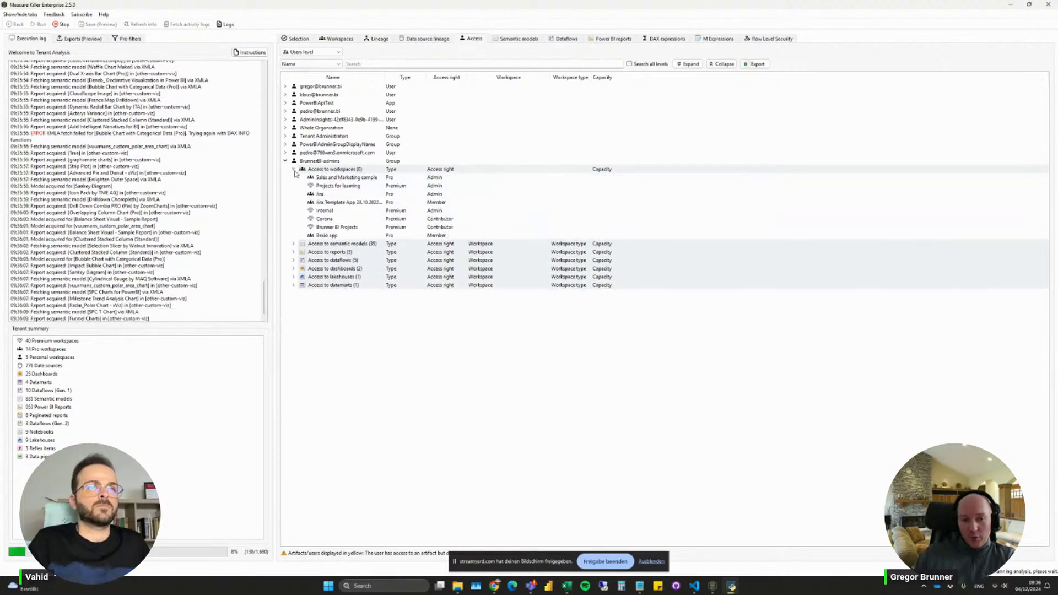
pyautogui.click(293, 245)
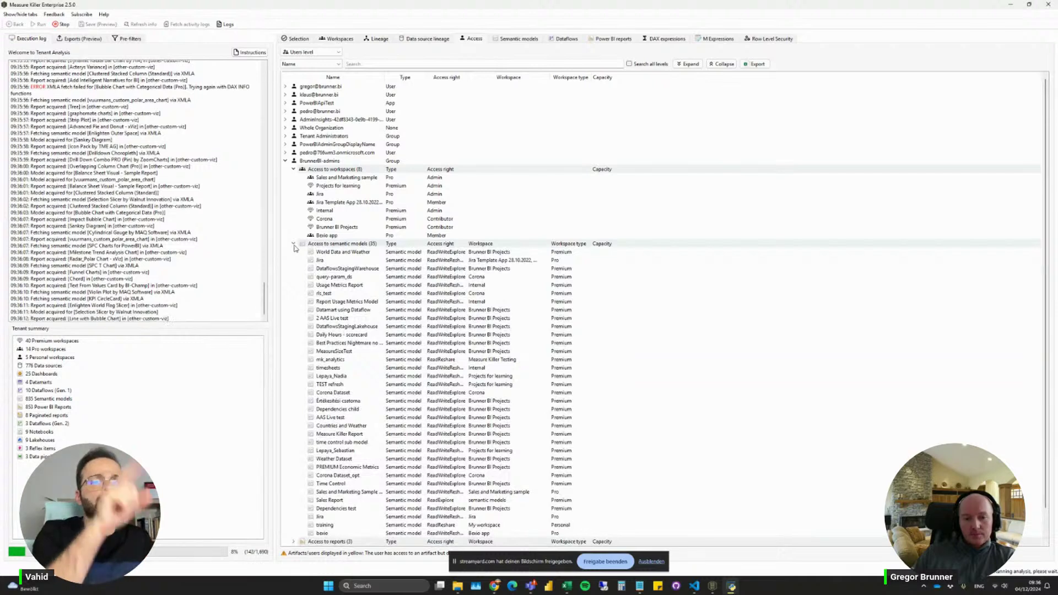
pyautogui.click(294, 244)
pyautogui.click(293, 170)
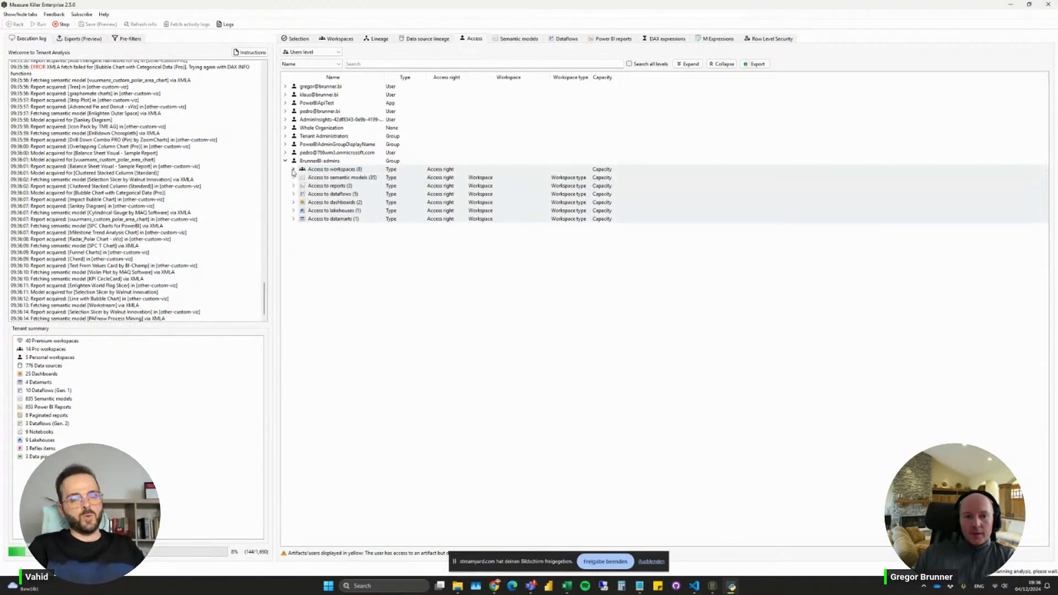
# Check the available exports, including Users access rights, return to the execution log and collapse the BrunnerBI-admins group.
pyautogui.click(91, 40)
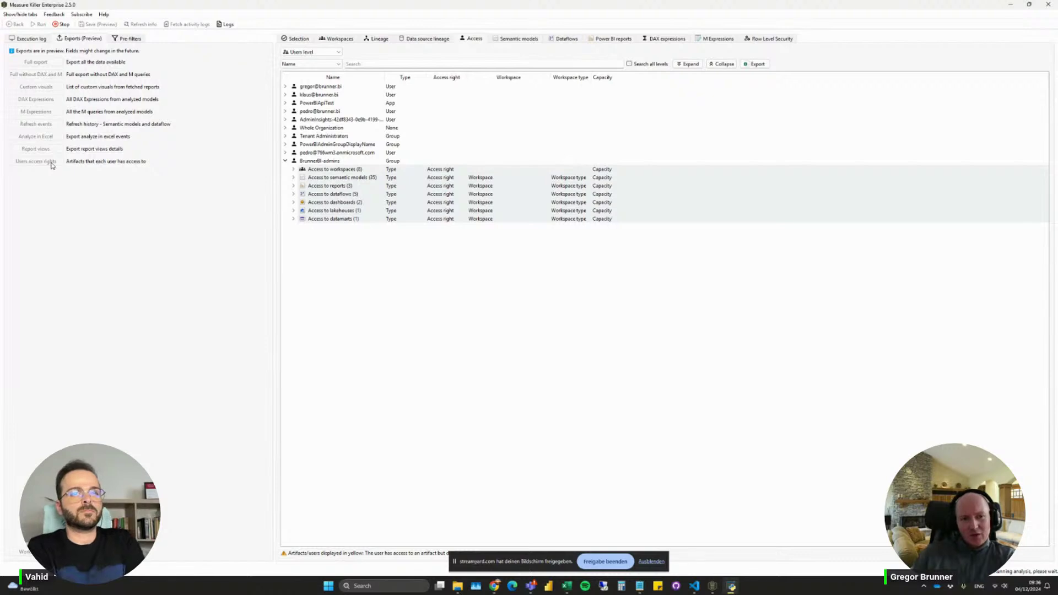
pyautogui.click(30, 40)
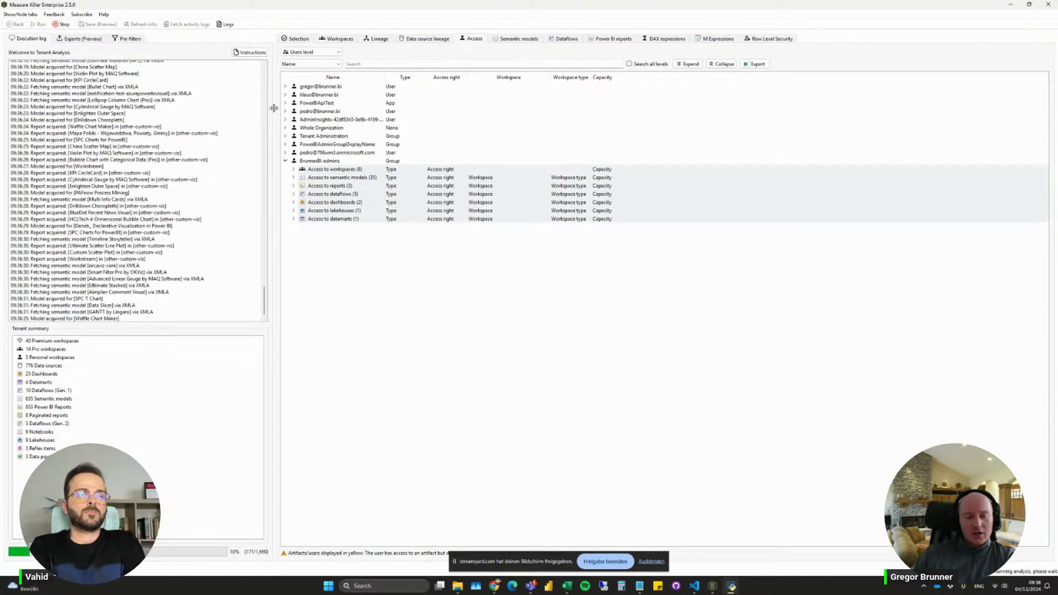
pyautogui.click(286, 161)
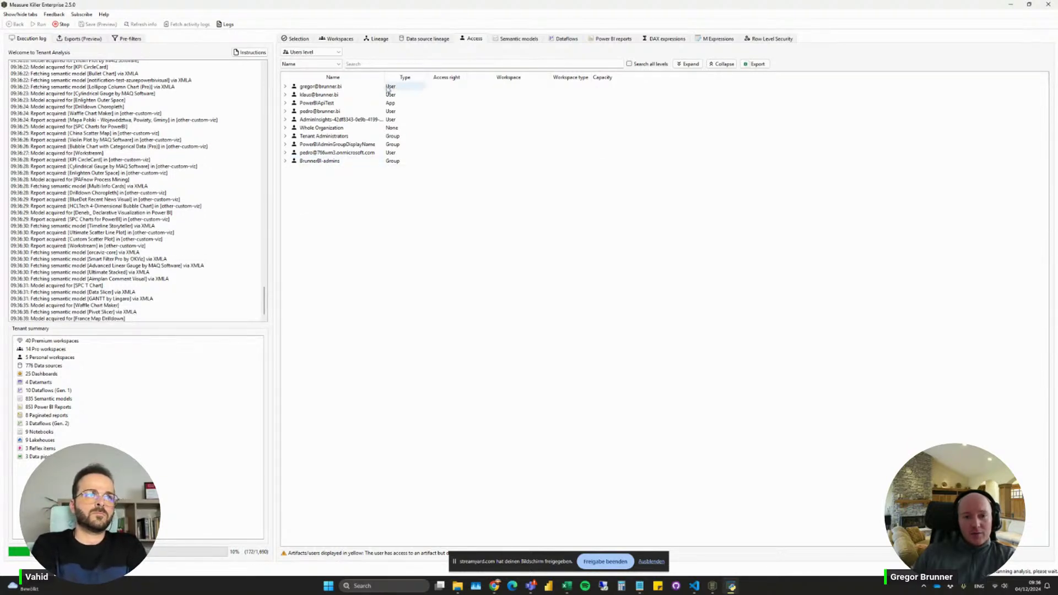
# Review the artifact types selectable as access views, starting from Users level.
pyautogui.click(312, 52)
pyautogui.click(305, 60)
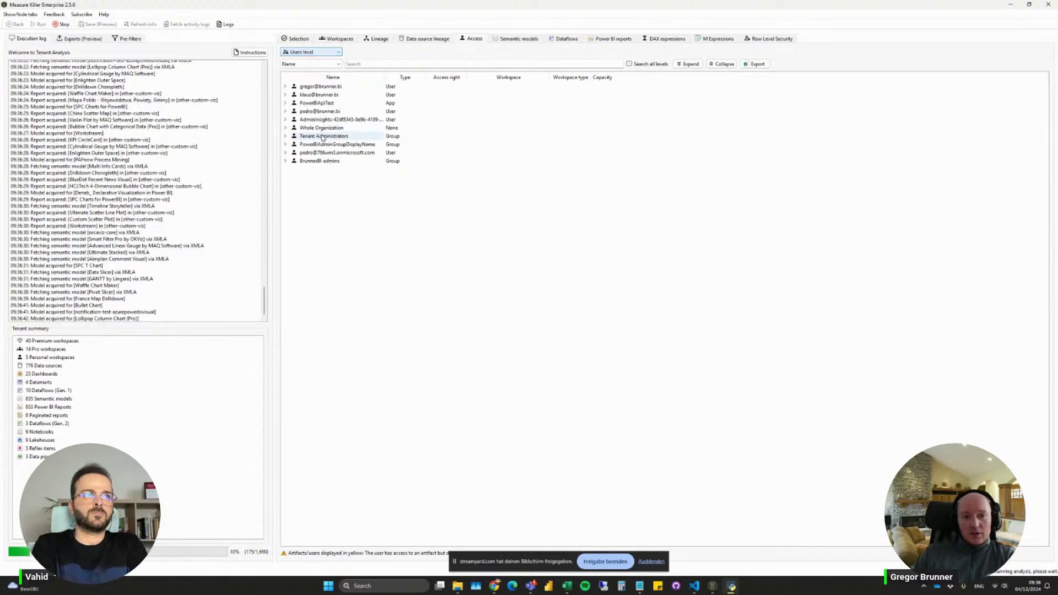
pyautogui.click(307, 55)
pyautogui.click(314, 123)
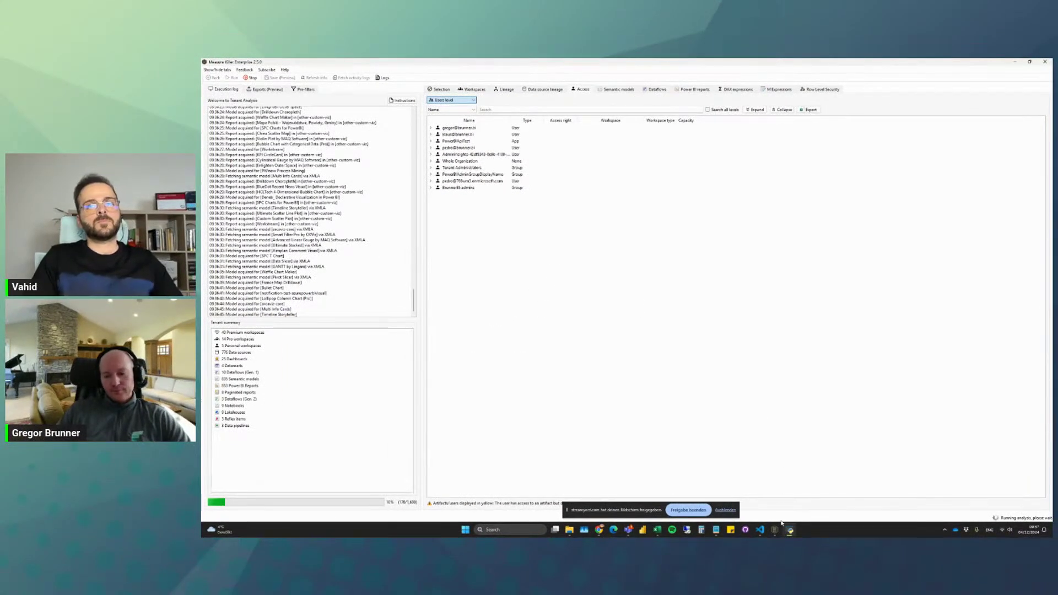
# Open Tenant Analysis in the separate Measure Killer 2.4.1 instance and minimize its window to return to the running analysis.
pyautogui.moveTo(776, 532)
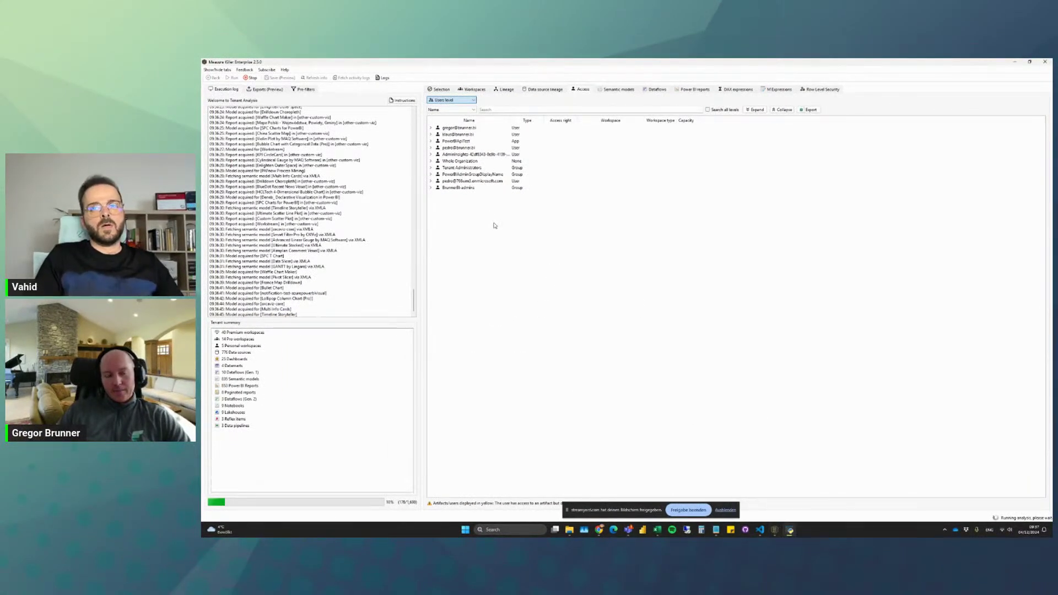
pyautogui.click(776, 530)
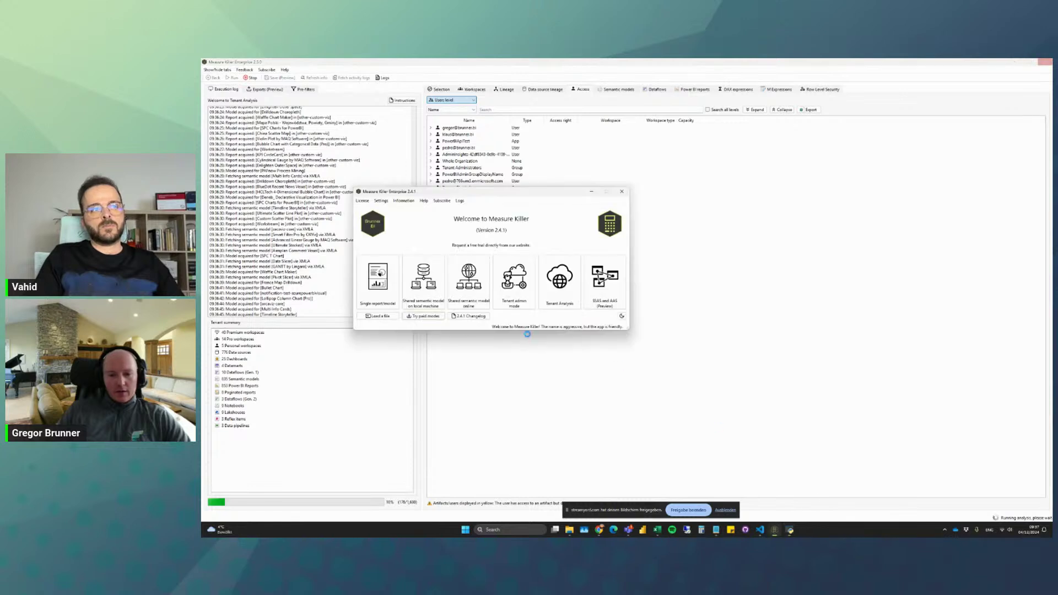
pyautogui.click(426, 317)
pyautogui.click(411, 290)
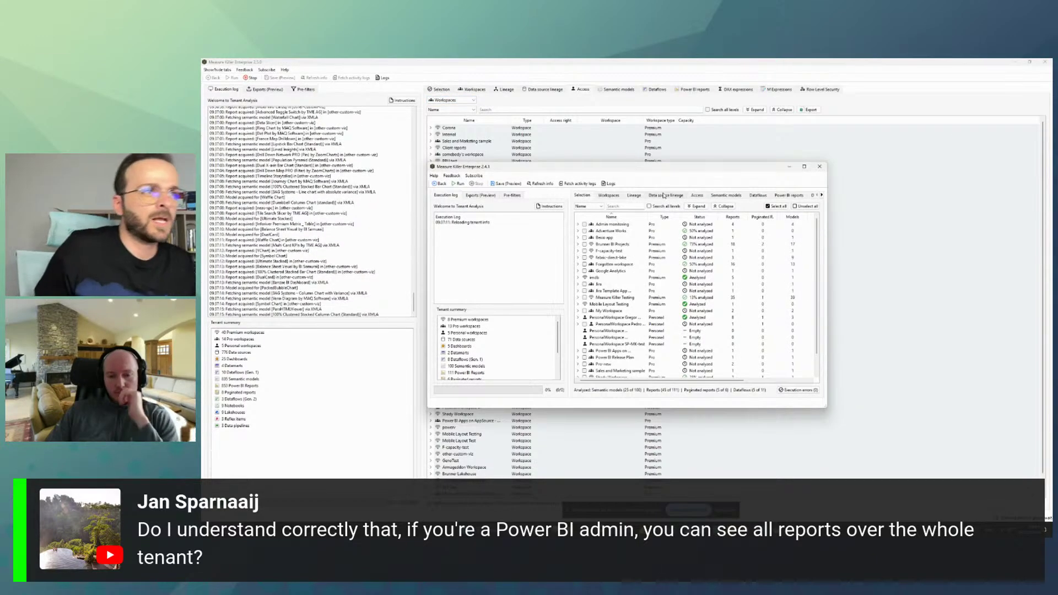
pyautogui.click(787, 168)
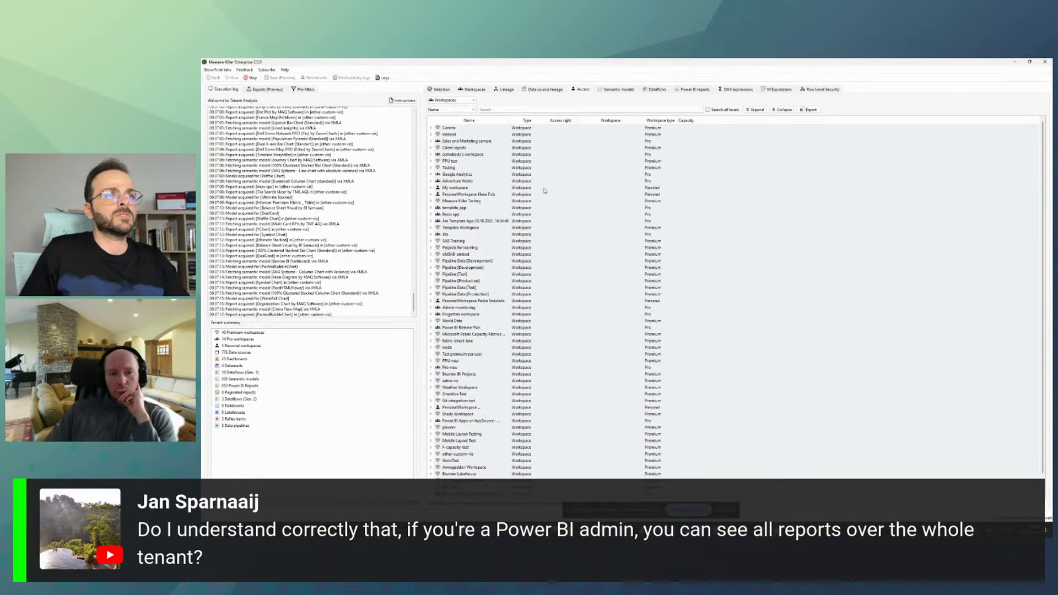
# Check the access entries of the Internal and PPU test workspaces and look further down the workspace list.
pyautogui.click(430, 135)
pyautogui.click(431, 135)
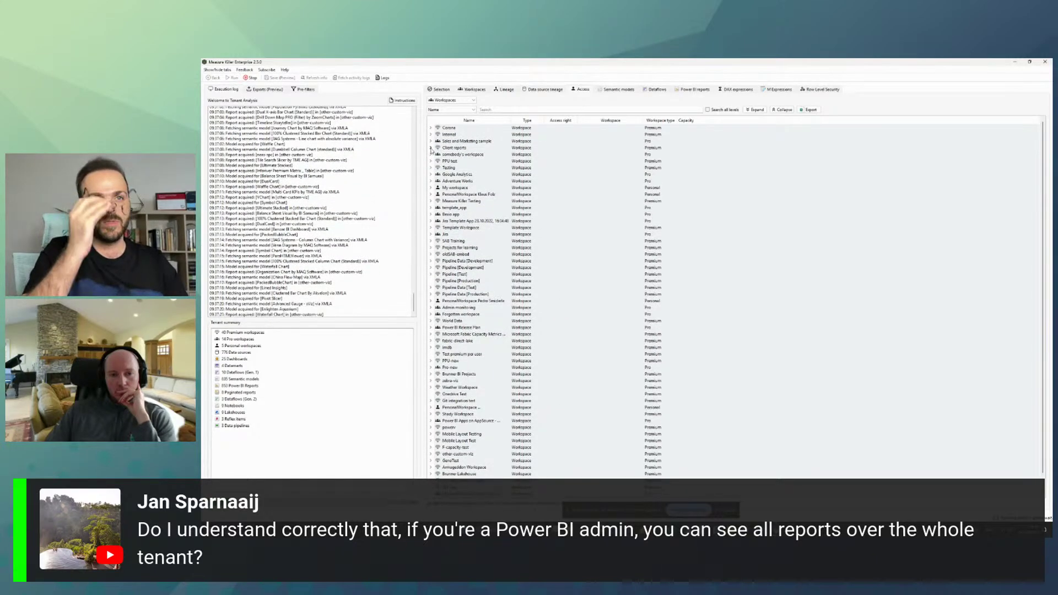
pyautogui.click(431, 161)
pyautogui.click(431, 162)
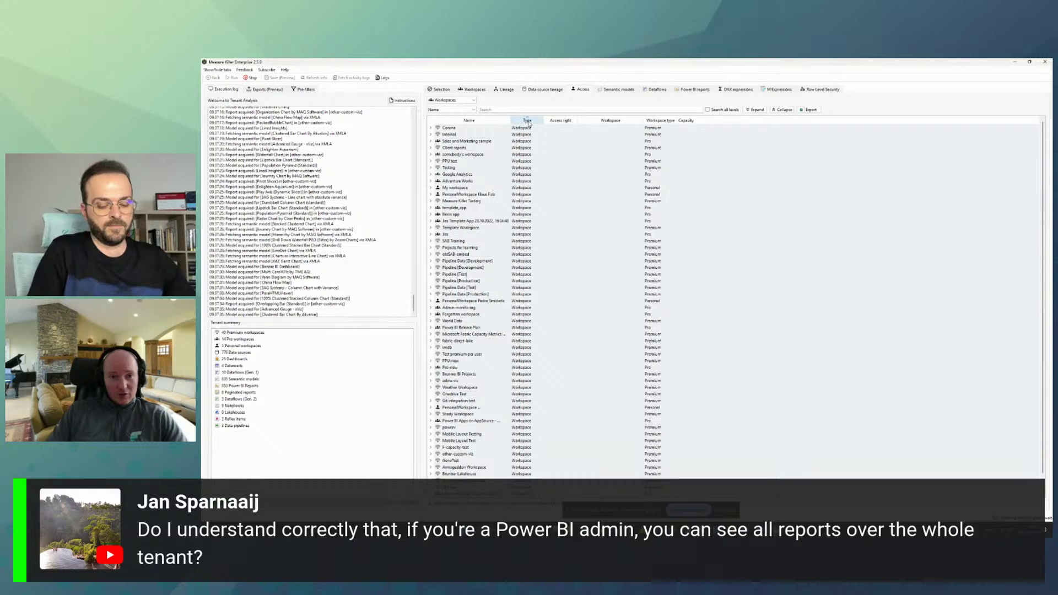
pyautogui.scroll(-1, 539, 215)
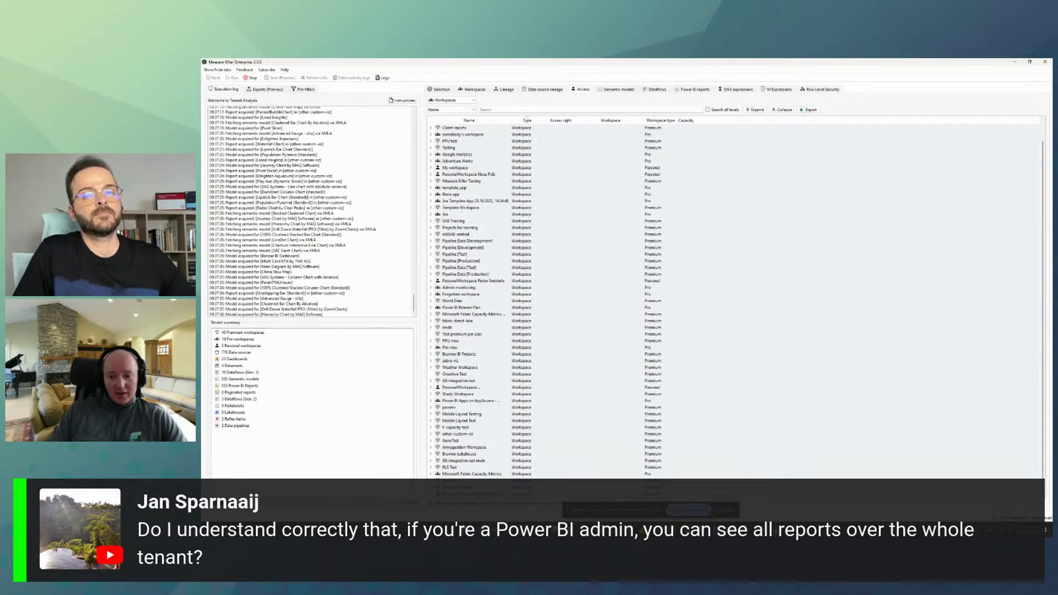
# Switch to the separate Measure Killer 2.4.1 instance, reposition its window and enlarge it to show more workspace columns.
pyautogui.click(641, 530)
pyautogui.moveTo(592, 168); pyautogui.dragTo(494, 143)
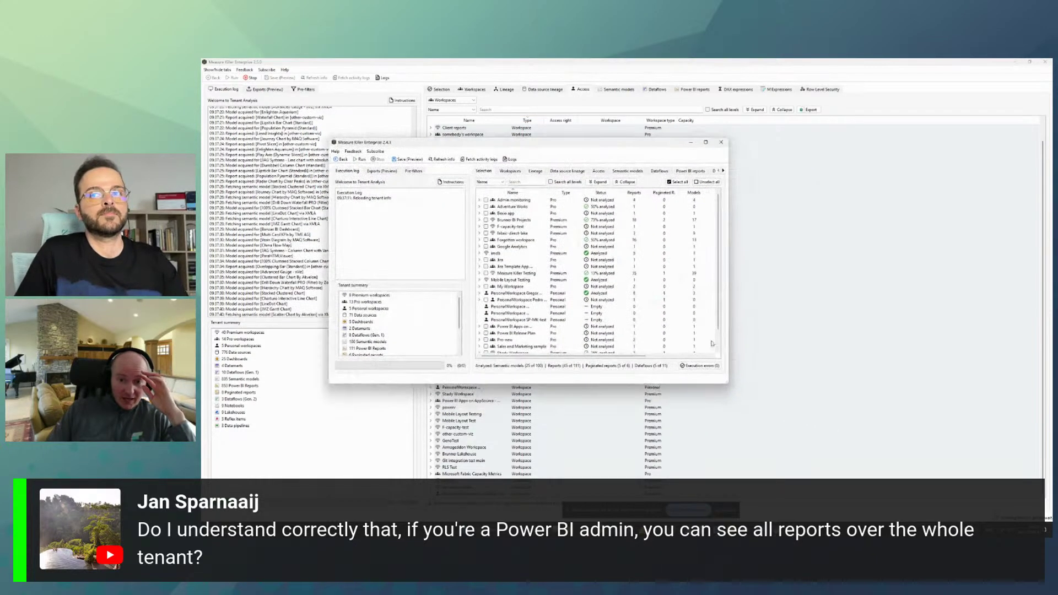
pyautogui.moveTo(729, 382); pyautogui.dragTo(807, 430)
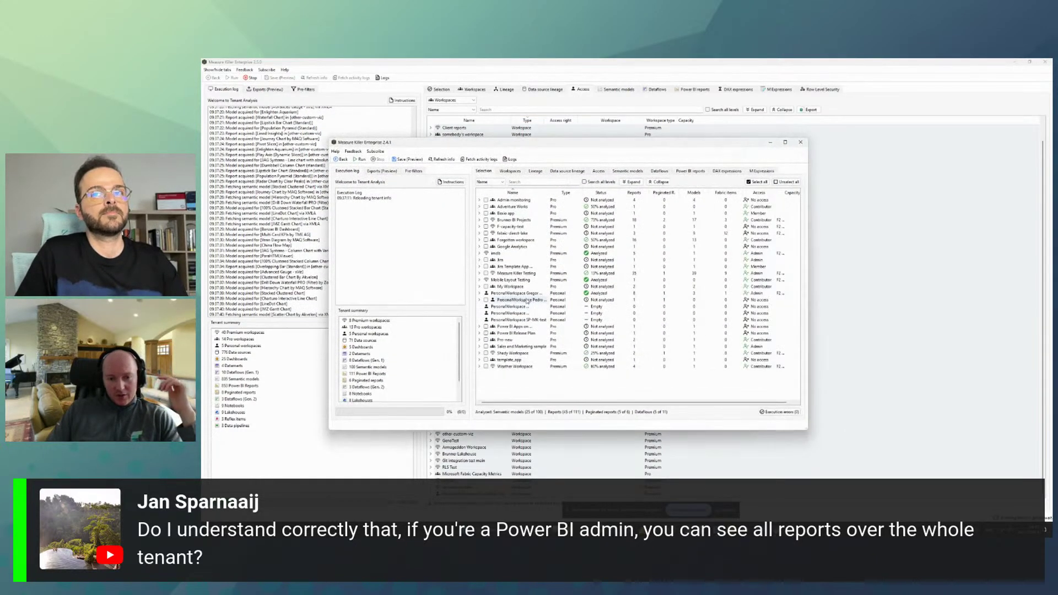
# Inspect the artifacts inside two personal workspaces, widening the Name column, and return to the running 2.5.0 analysis.
pyautogui.click(480, 294)
pyautogui.moveTo(549, 193); pyautogui.dragTo(573, 194)
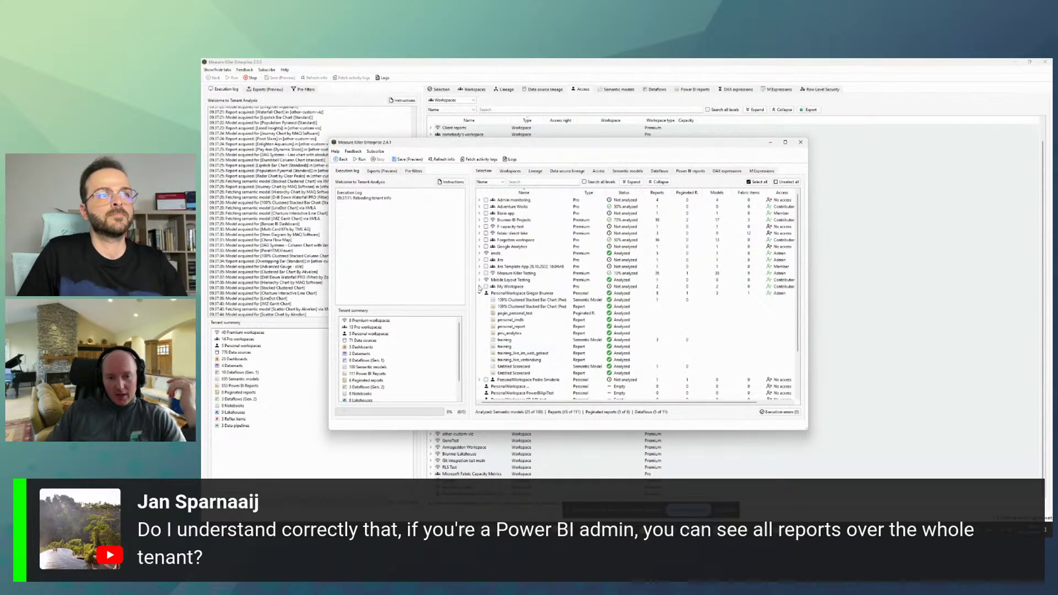
pyautogui.scroll(-2, 490, 325)
pyautogui.click(480, 340)
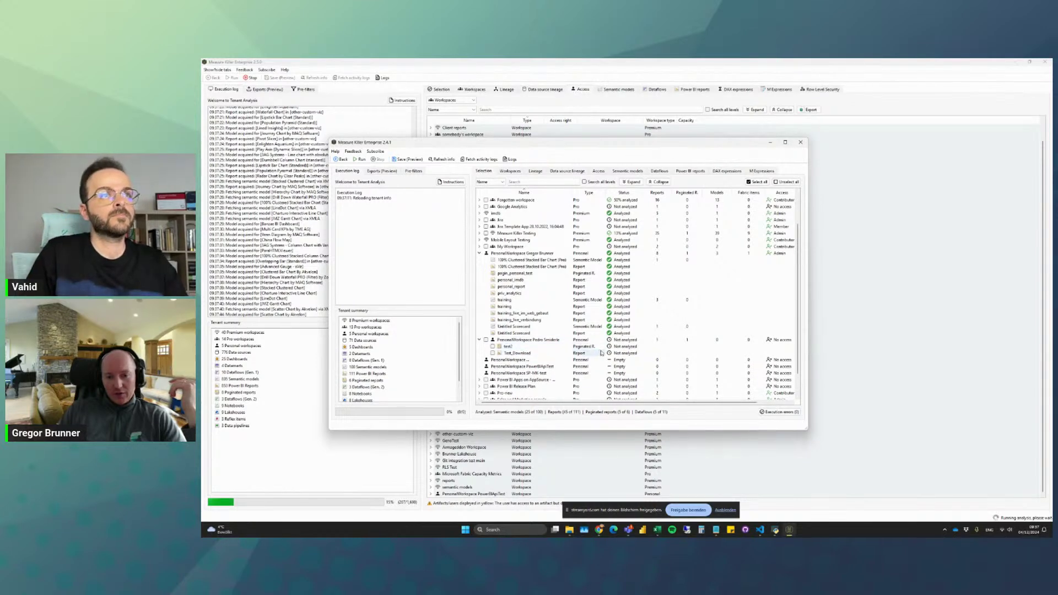
pyautogui.click(461, 128)
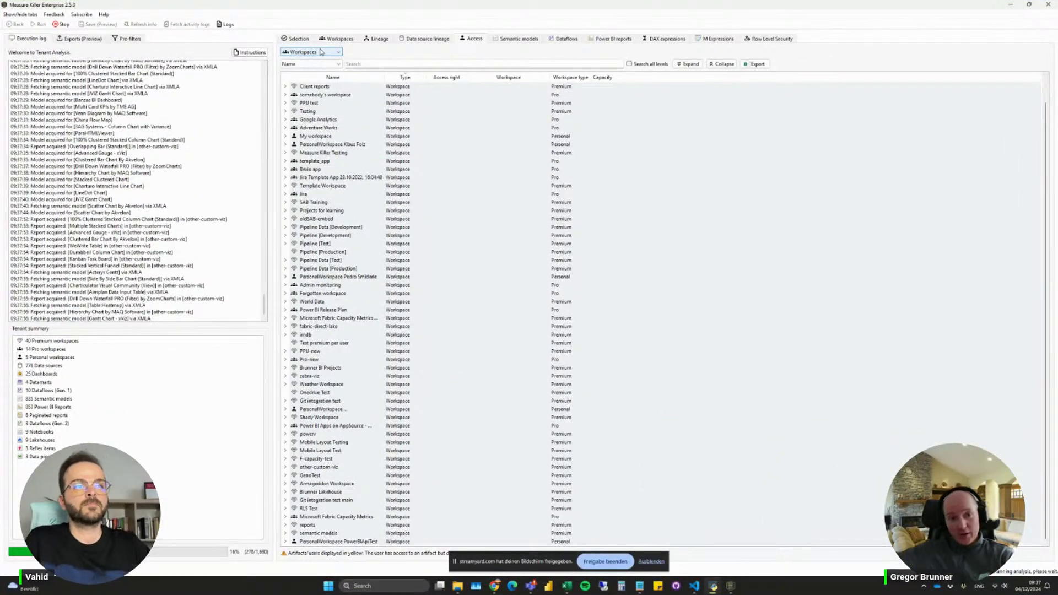
# Change the access view from Workspaces to Reports.
pyautogui.click(321, 52)
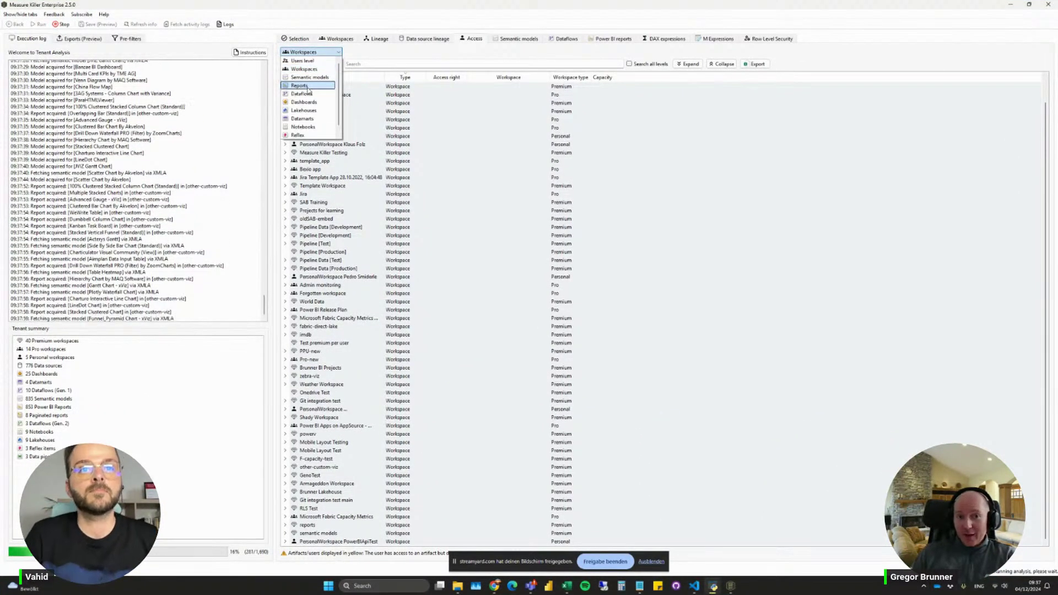
pyautogui.click(304, 69)
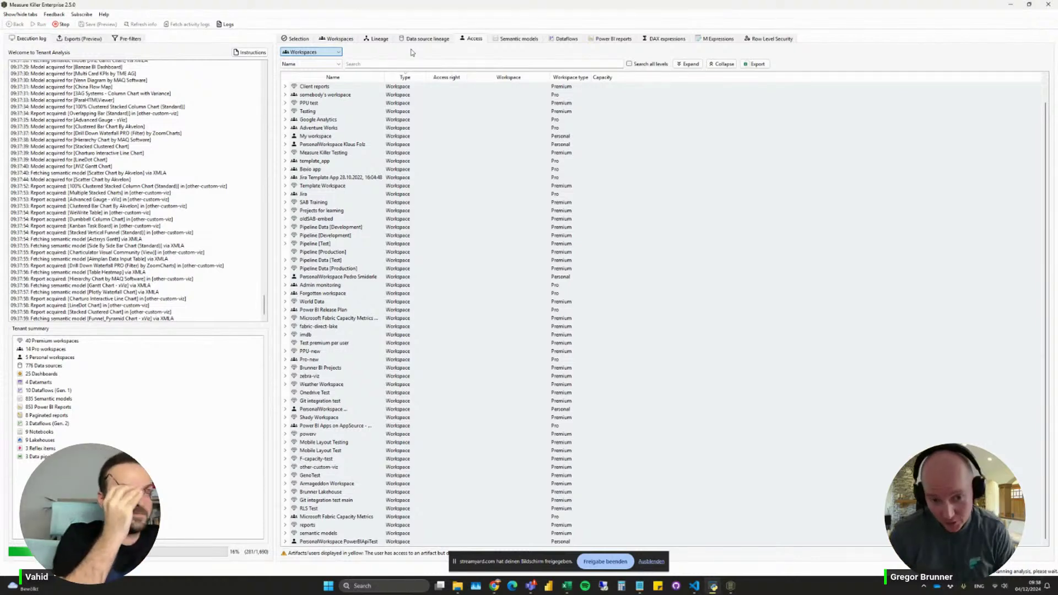
pyautogui.click(321, 52)
pyautogui.click(304, 84)
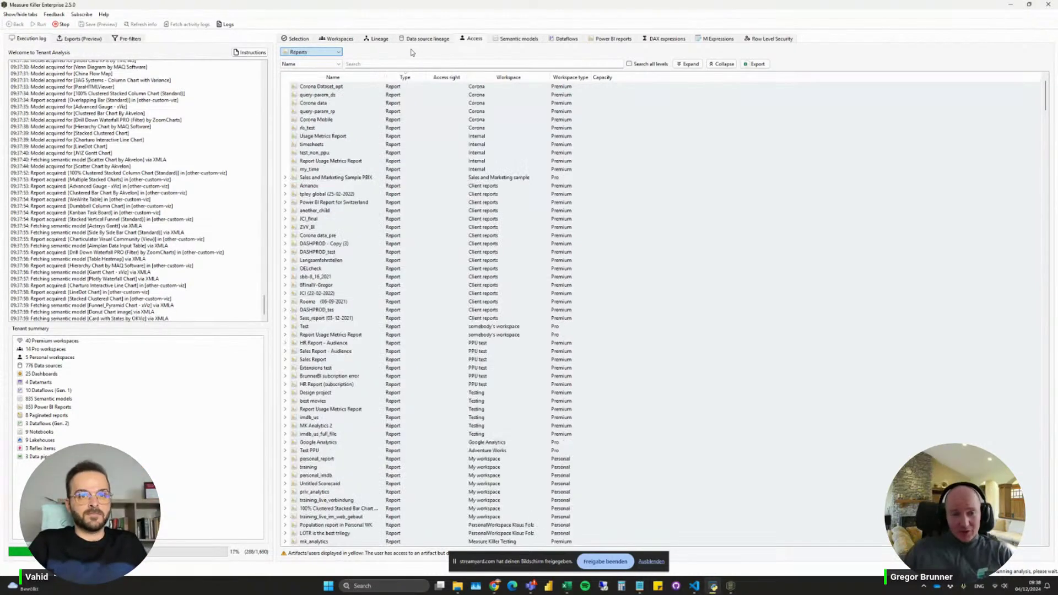
# Filter the reports by workspace type "persona" and expand all results to show each user's access right.
pyautogui.click(326, 64)
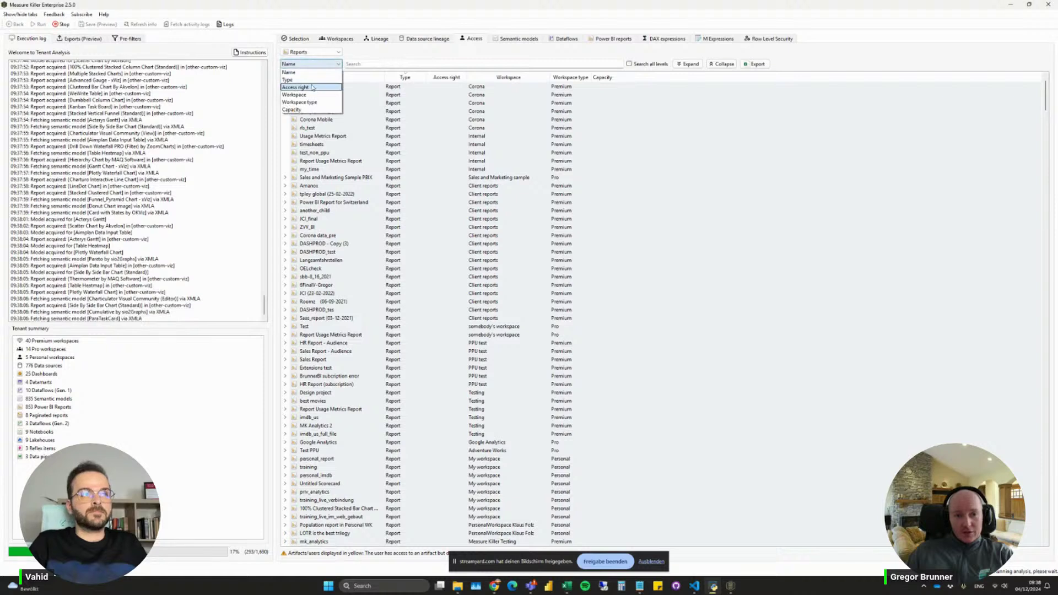
pyautogui.click(309, 104)
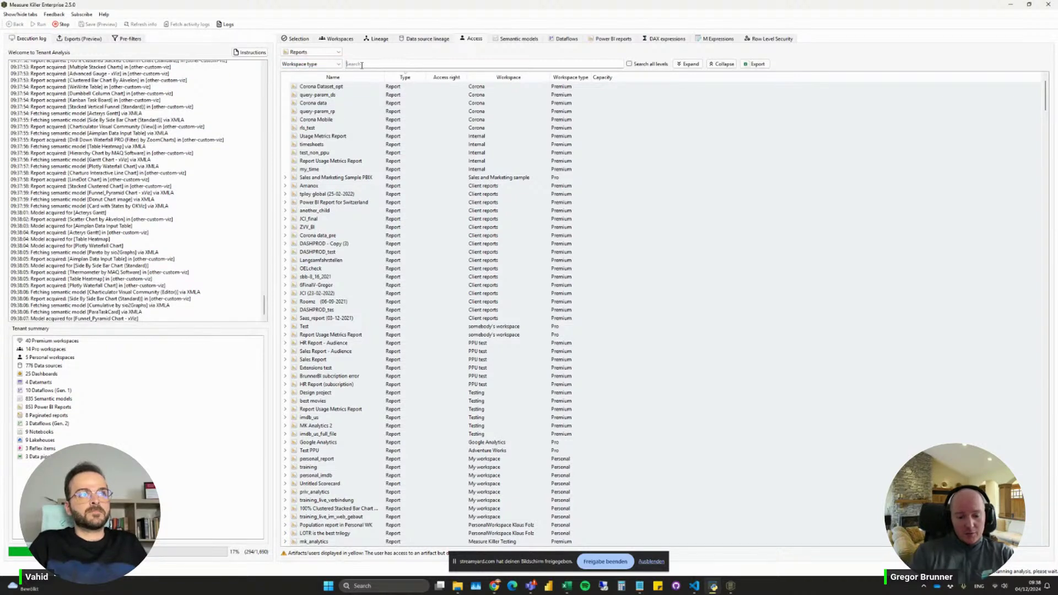
pyautogui.click(361, 64)
pyautogui.write('persona')
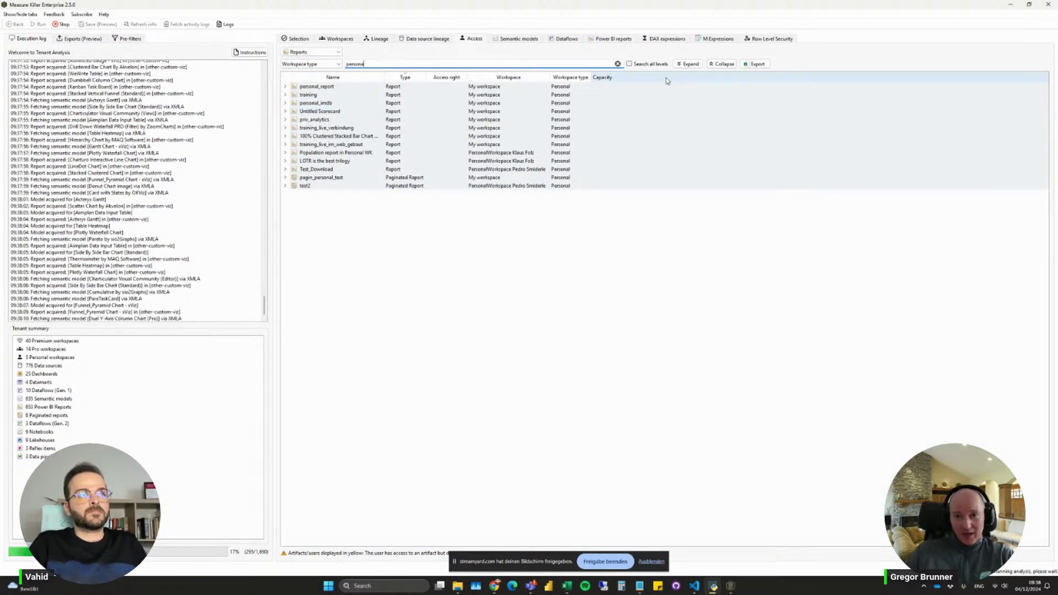
pyautogui.click(688, 63)
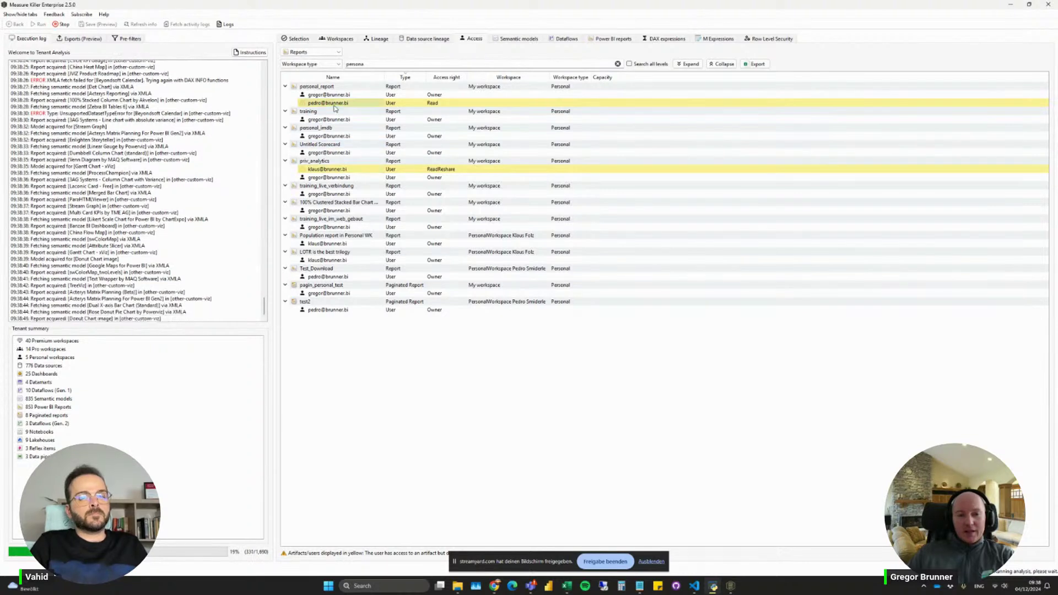
# Leave the Workspace type search column as it is and set the access view back to Workspaces.
pyautogui.click(331, 66)
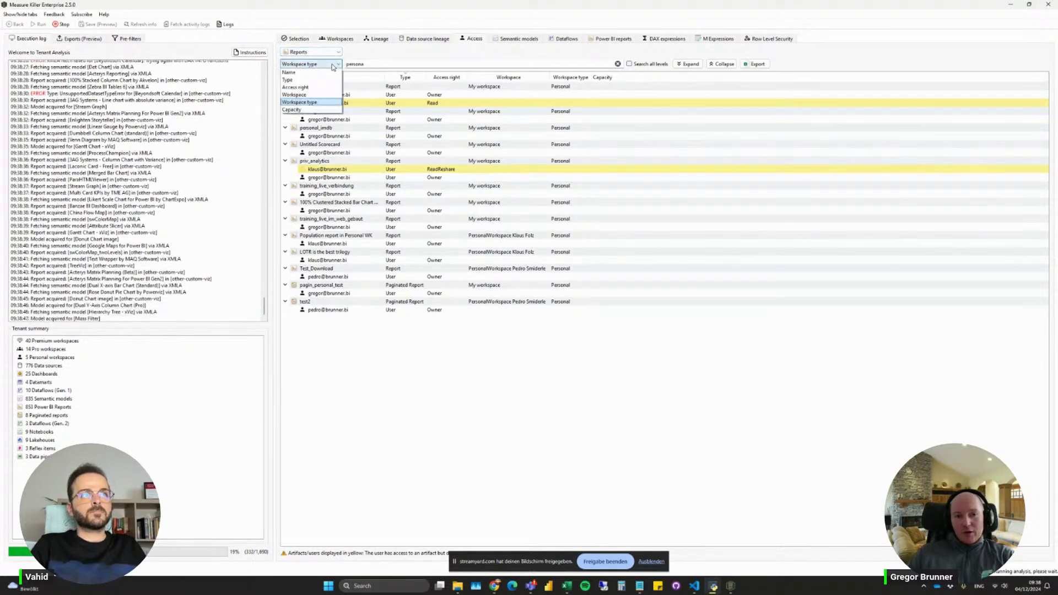
pyautogui.click(332, 65)
pyautogui.click(311, 51)
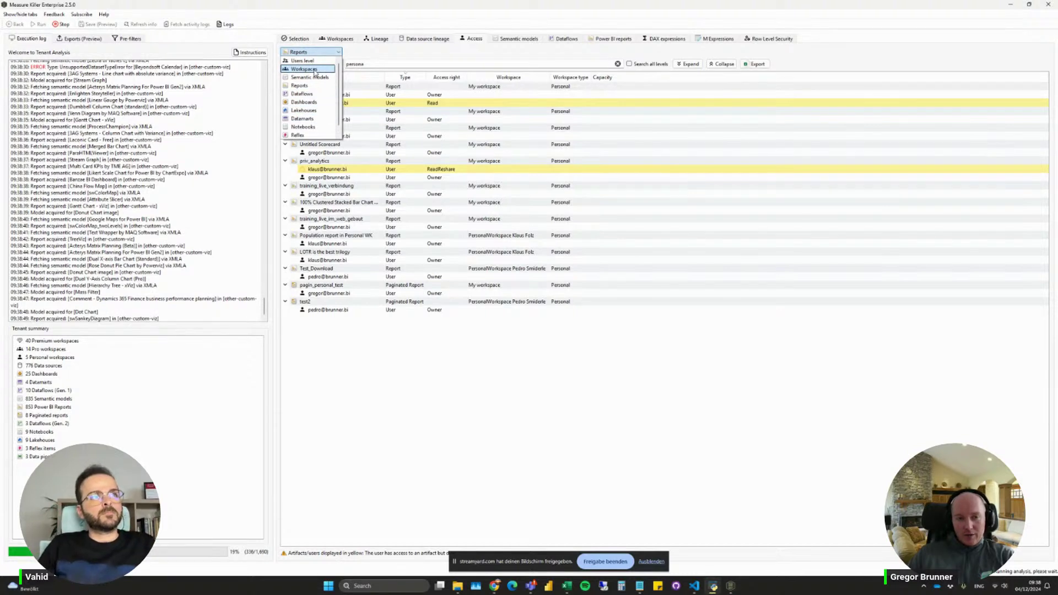
pyautogui.click(315, 71)
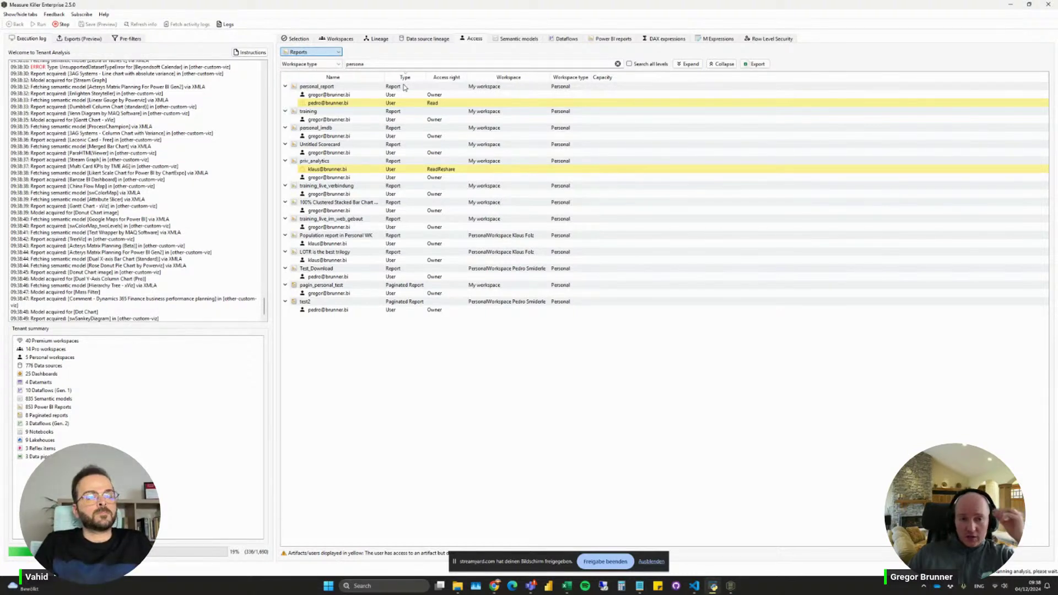
# Switch to the 2.4.1 instance and show its access rights by workspace.
pyautogui.click(730, 586)
pyautogui.click(485, 140)
pyautogui.click(375, 154)
pyautogui.click(365, 163)
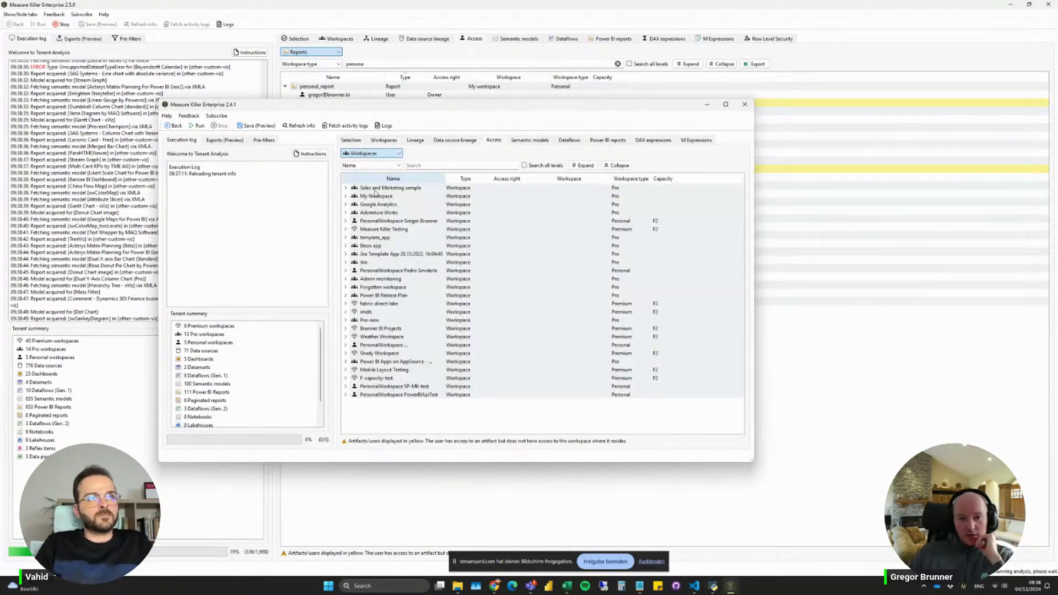
# Inspect who can access the Measure Killer Testing, fabric-direct-lake and imdb workspaces, and minimize the 2.4.1 window.
pyautogui.click(346, 229)
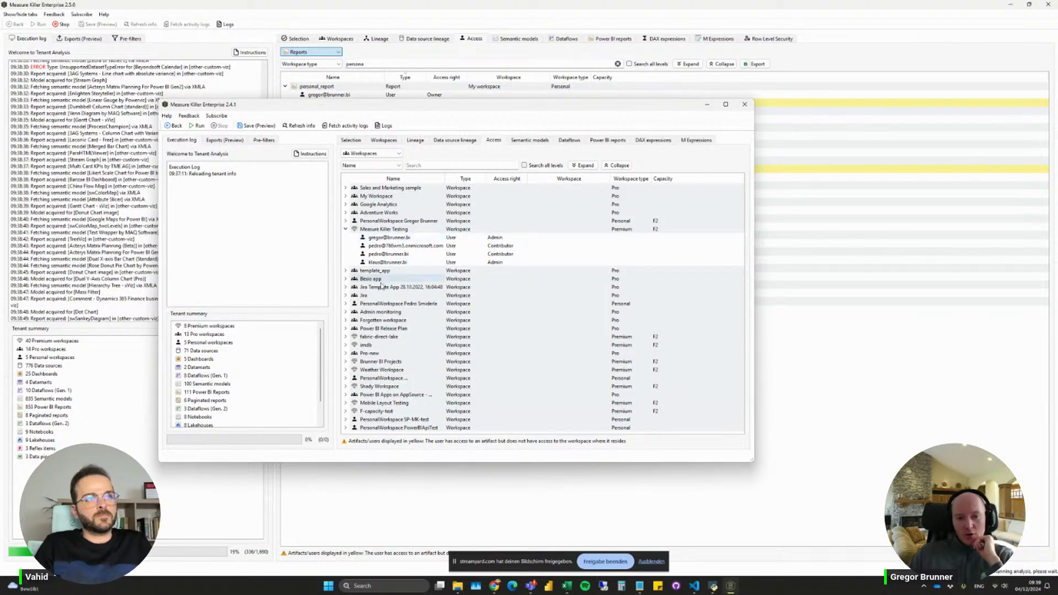
pyautogui.click(346, 337)
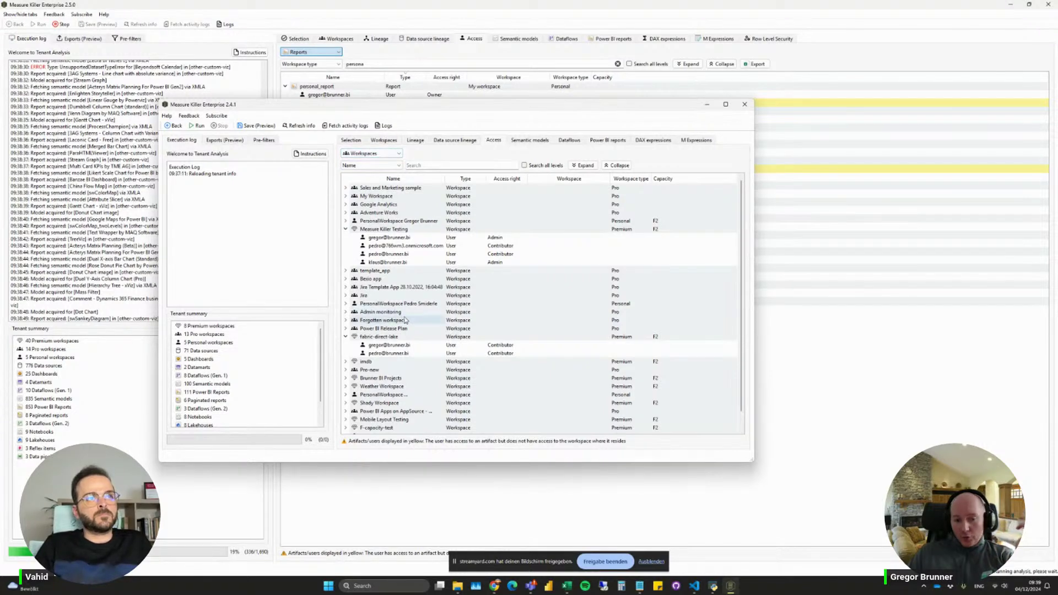
pyautogui.click(346, 361)
pyautogui.click(346, 361)
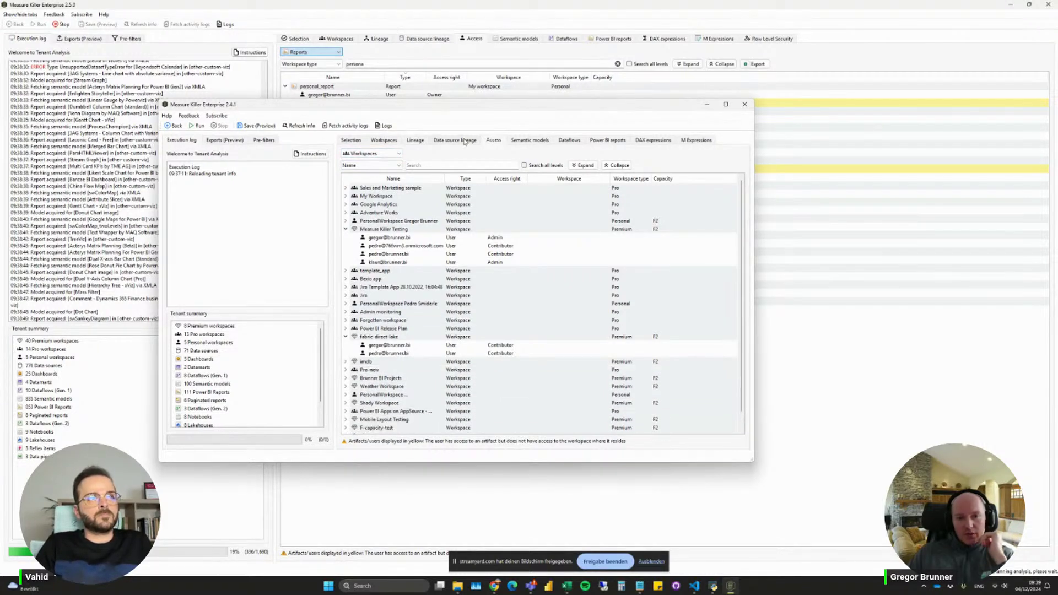
pyautogui.click(709, 105)
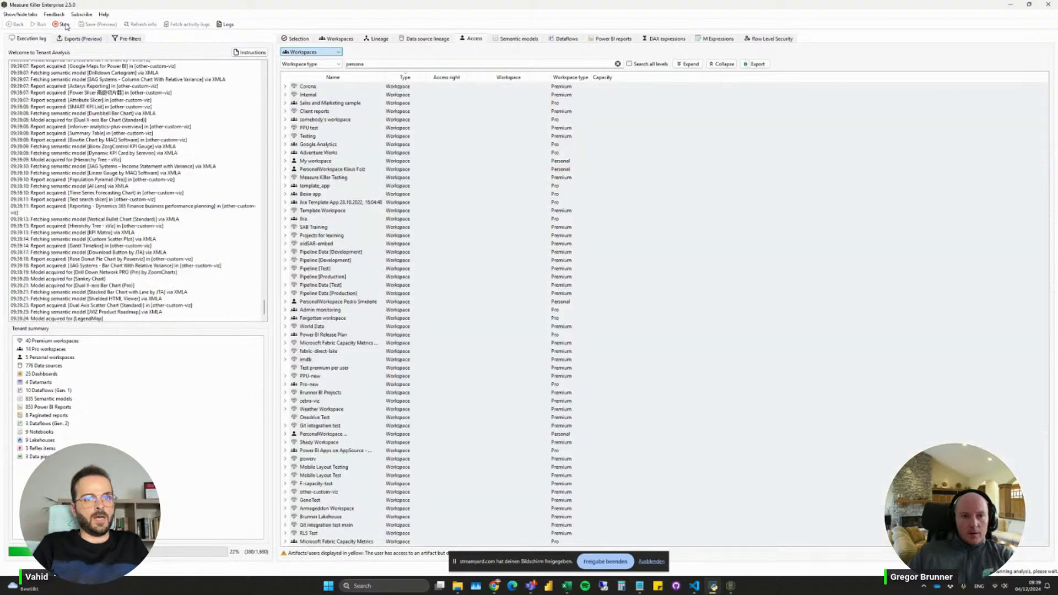
# Stop the running tenant analysis and remove access from all the workspaces preselected for removal.
pyautogui.click(65, 24)
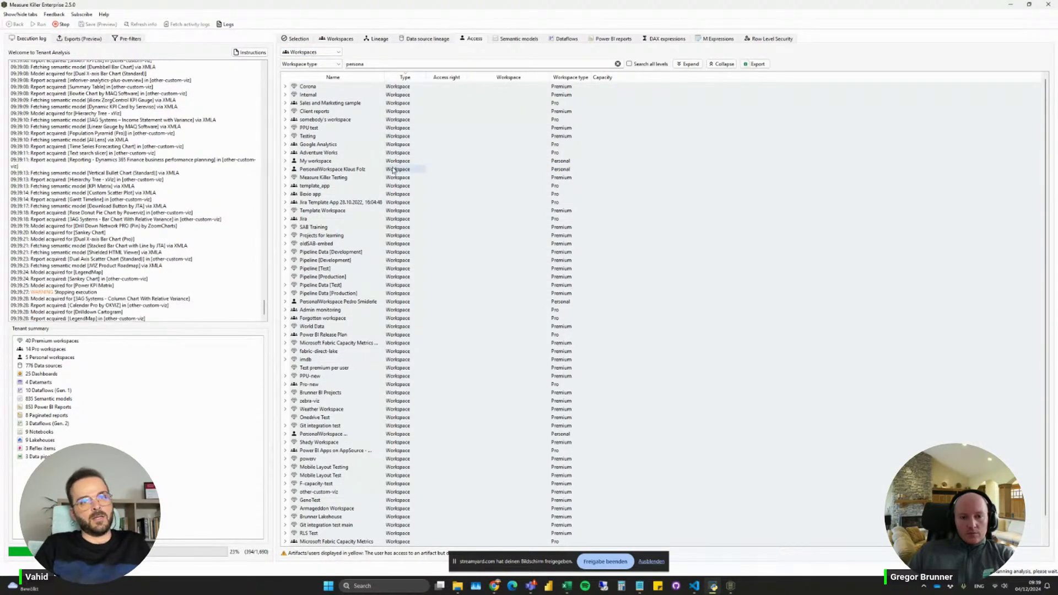
pyautogui.click(286, 301)
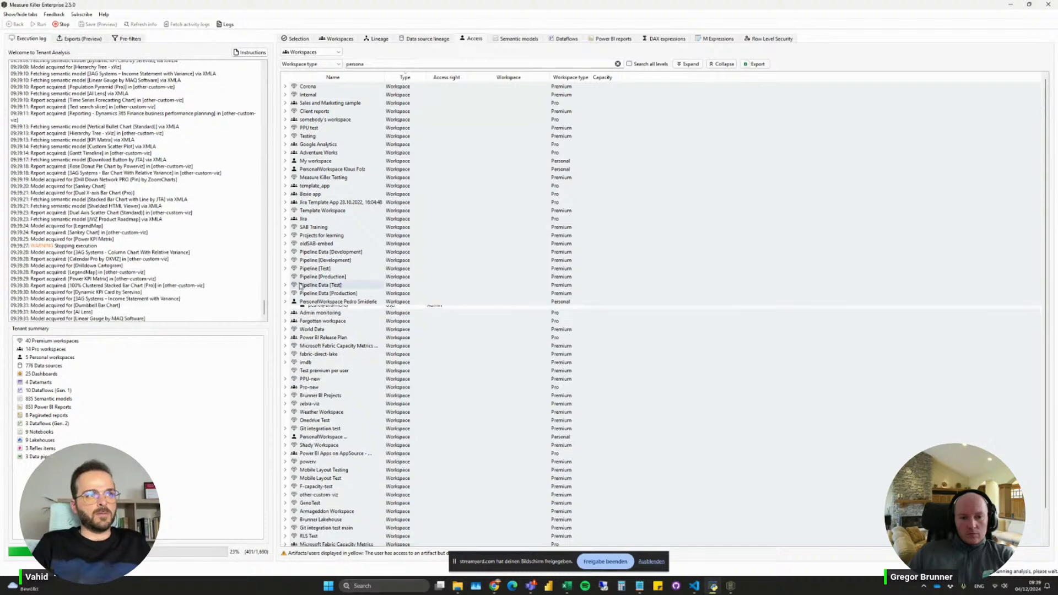
pyautogui.click(340, 38)
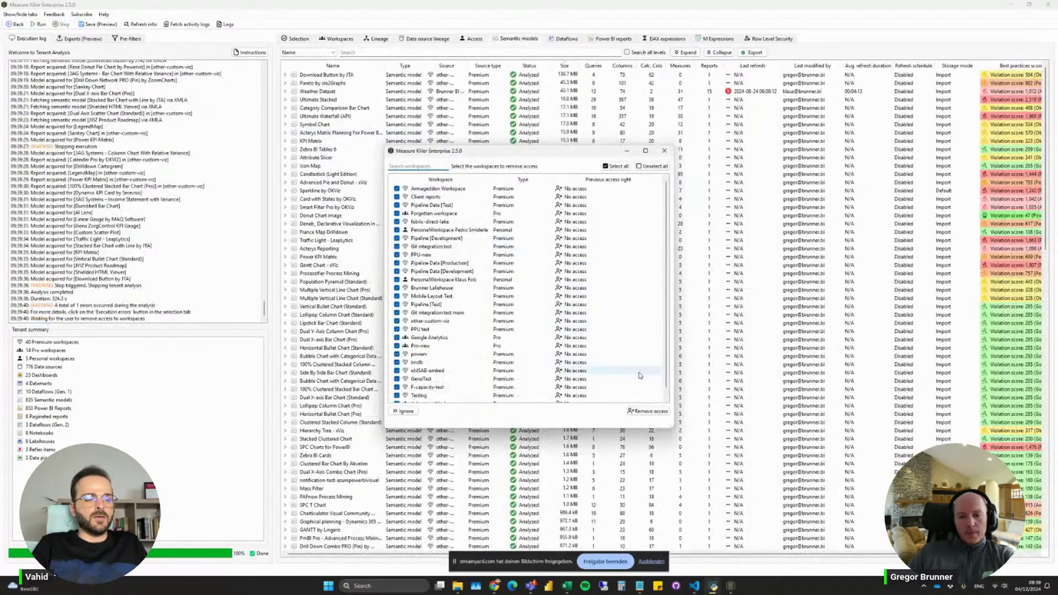
pyautogui.click(642, 411)
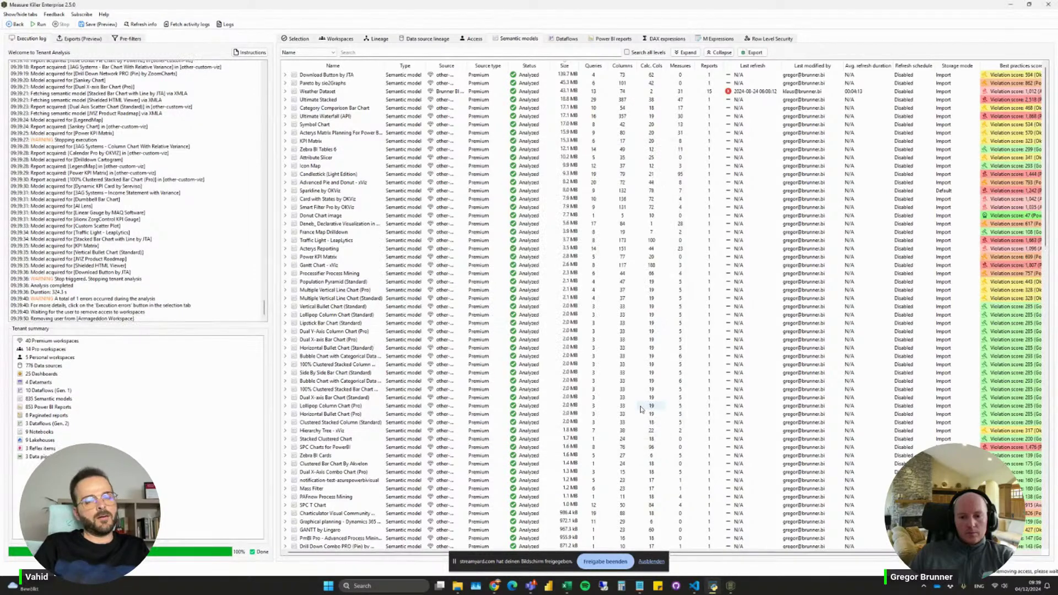
# Return the 2.4.1 instance to its start screen and open imdb_dataset.pbix in Power BI Desktop.
pyautogui.click(731, 585)
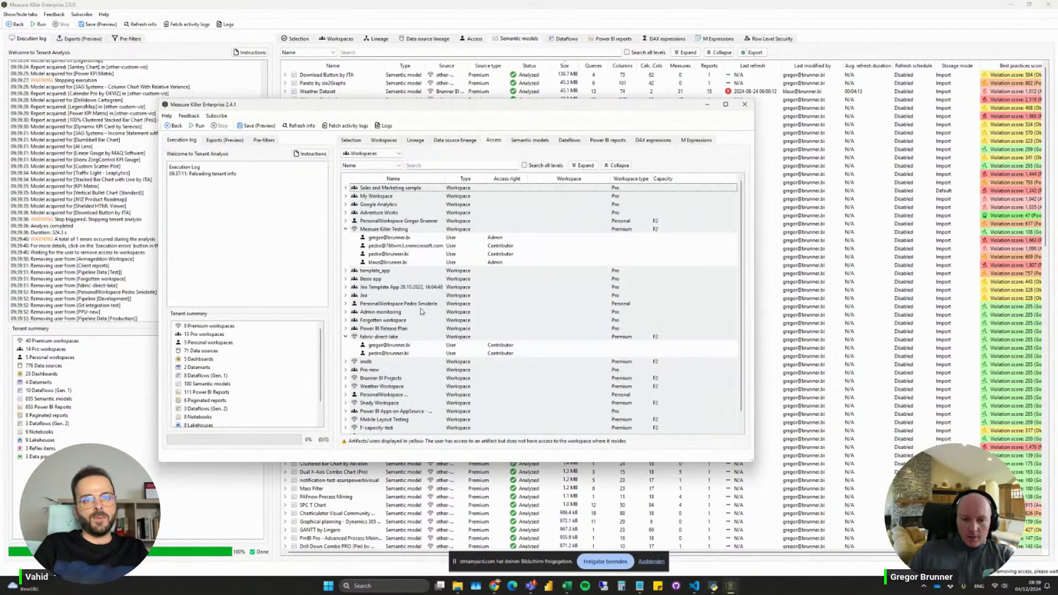
pyautogui.click(177, 126)
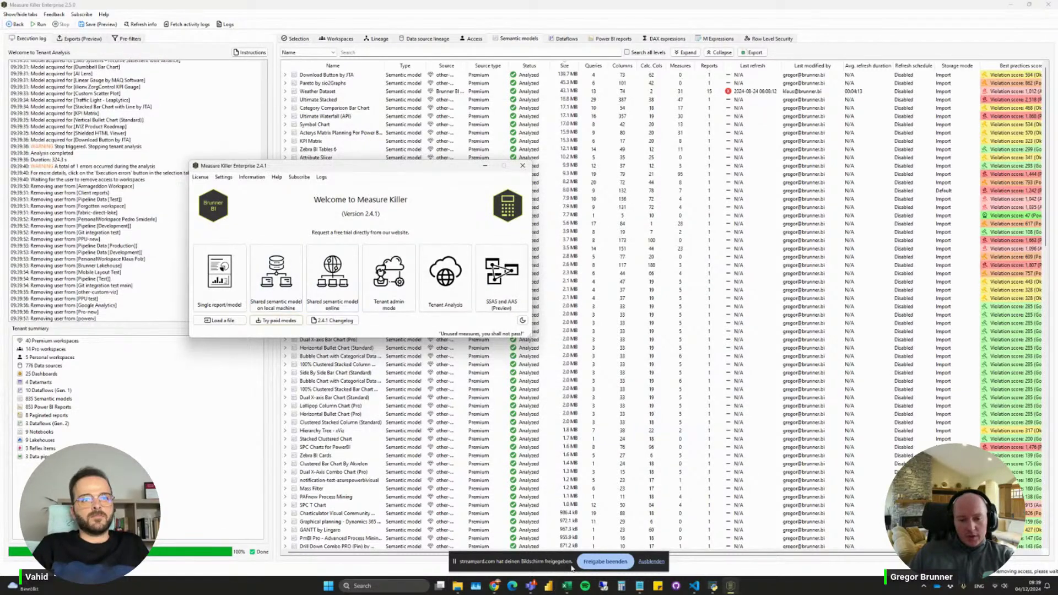
pyautogui.rightClick(549, 586)
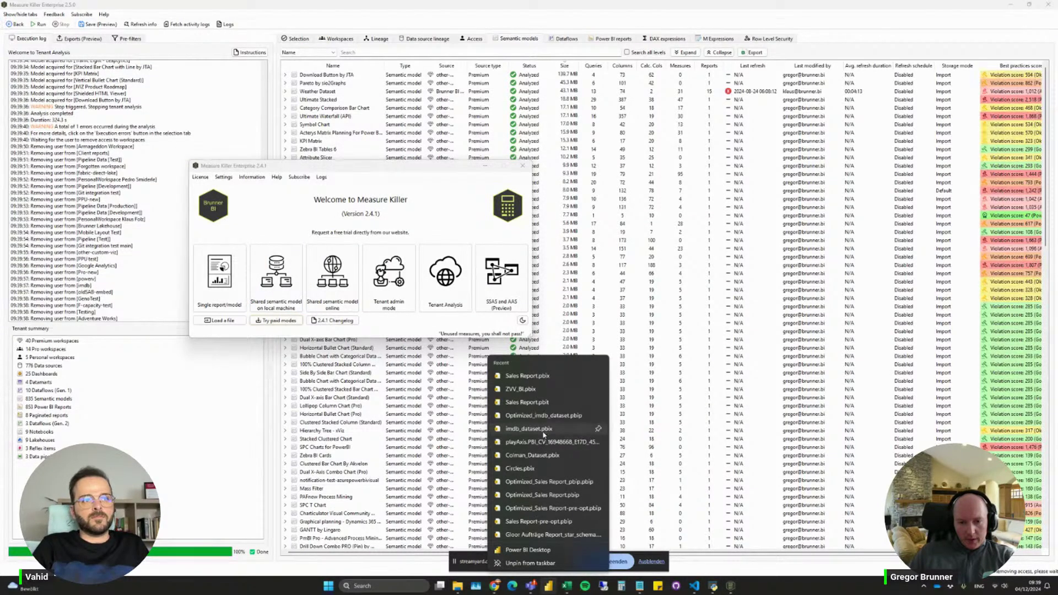
pyautogui.click(320, 175)
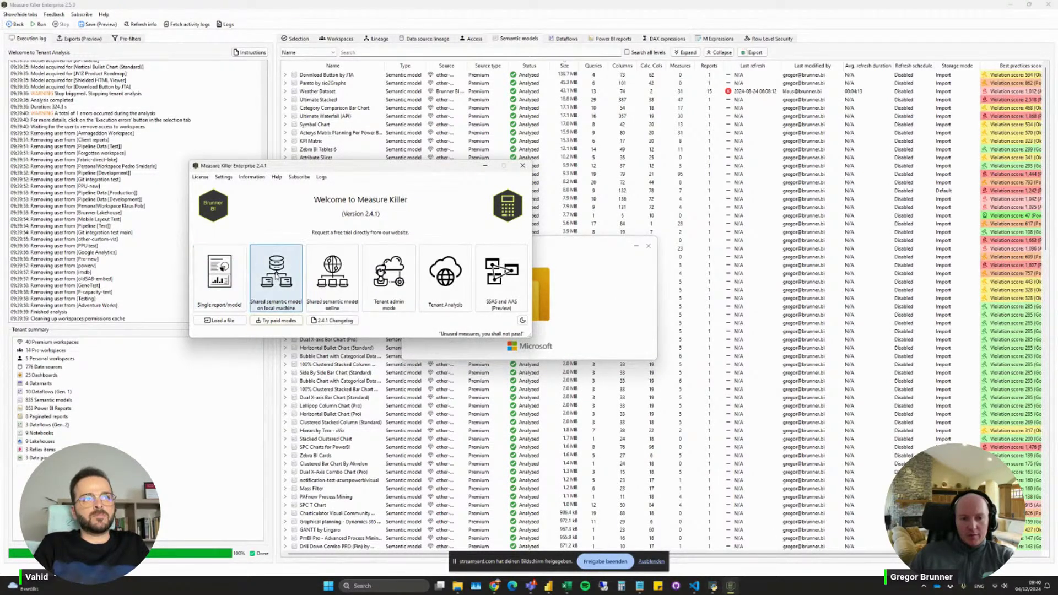
# Minimize the 2.5.0 window and connect the local shared semantic model mode to imdb_dataset, including the dataset's own report pages.
pyautogui.moveTo(340, 167); pyautogui.dragTo(395, 170)
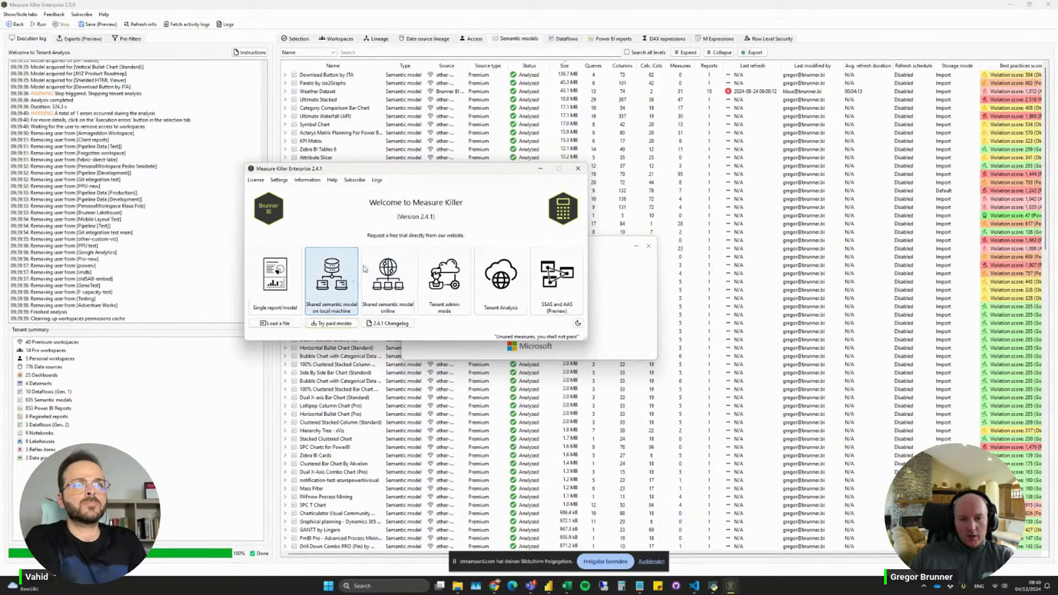
pyautogui.click(1010, 4)
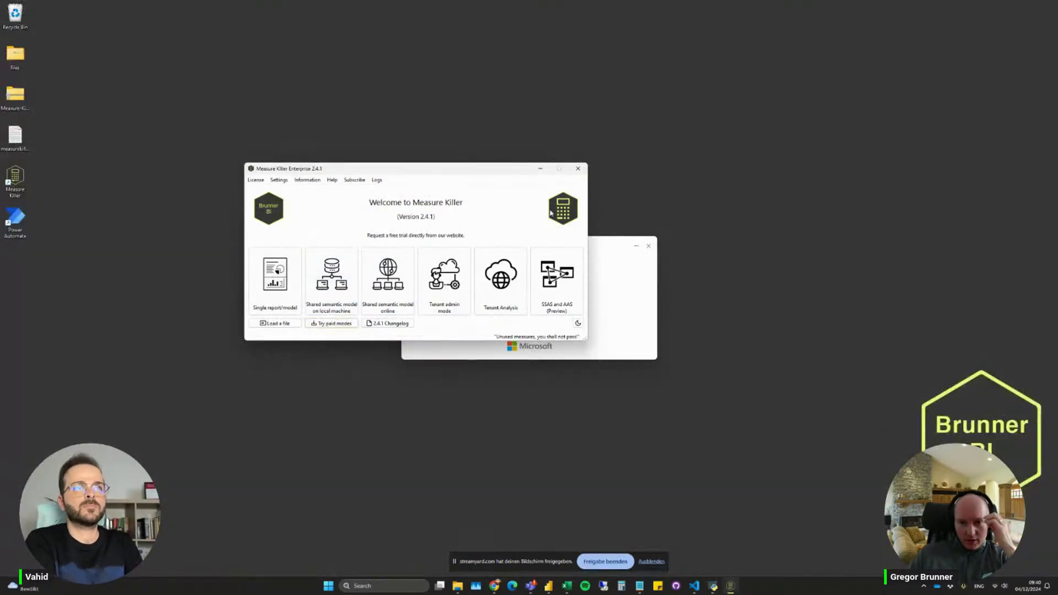
pyautogui.click(347, 266)
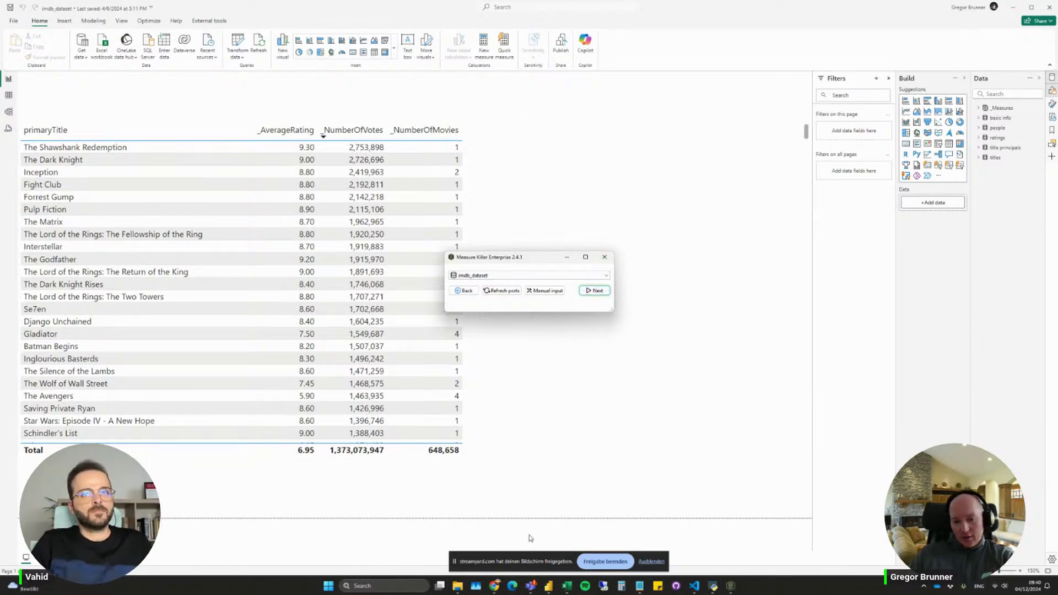
pyautogui.click(589, 293)
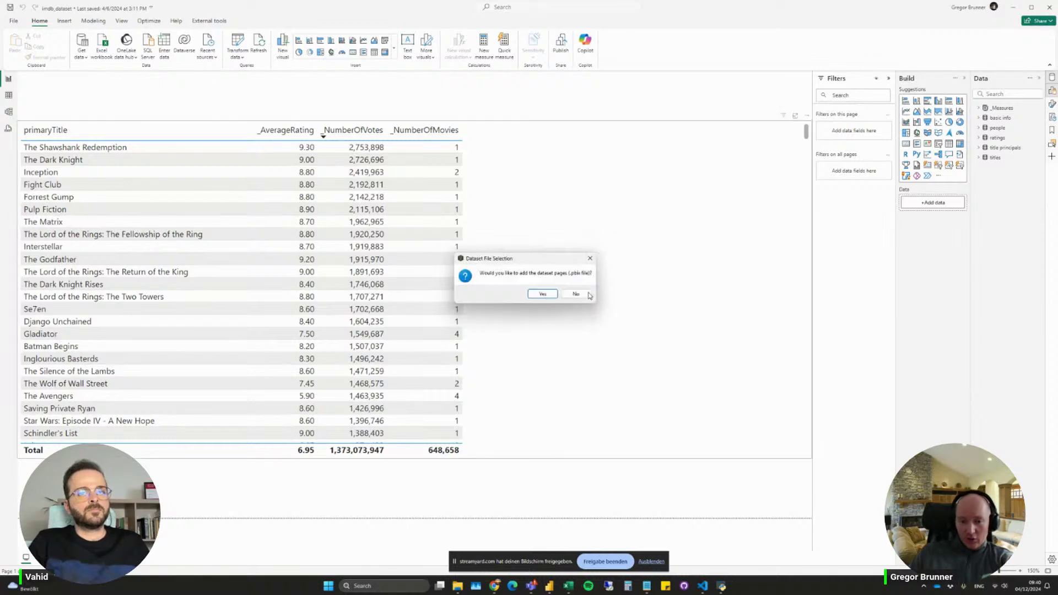
pyautogui.click(543, 294)
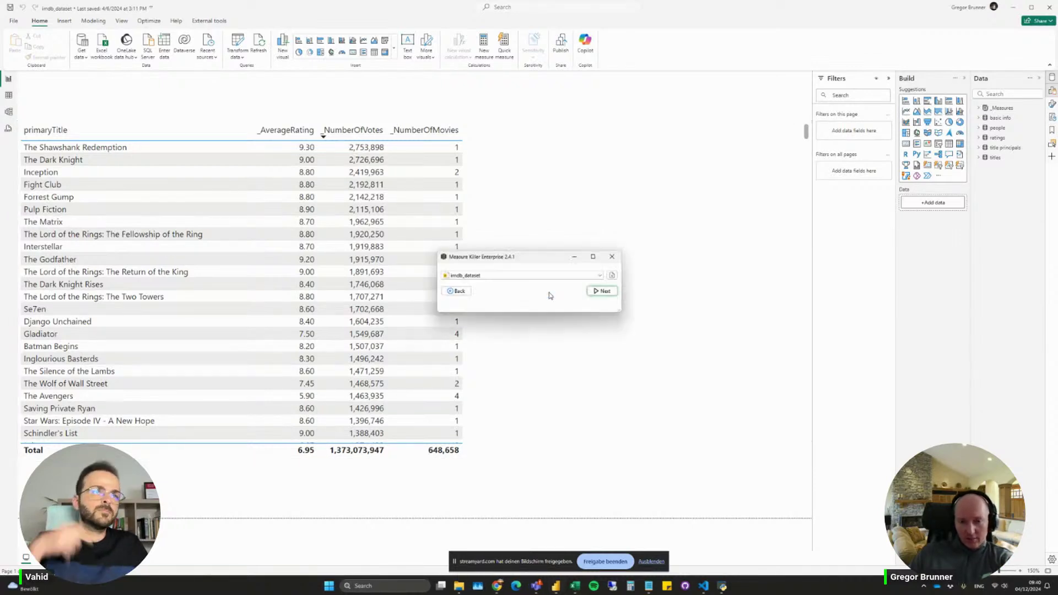
pyautogui.click(603, 291)
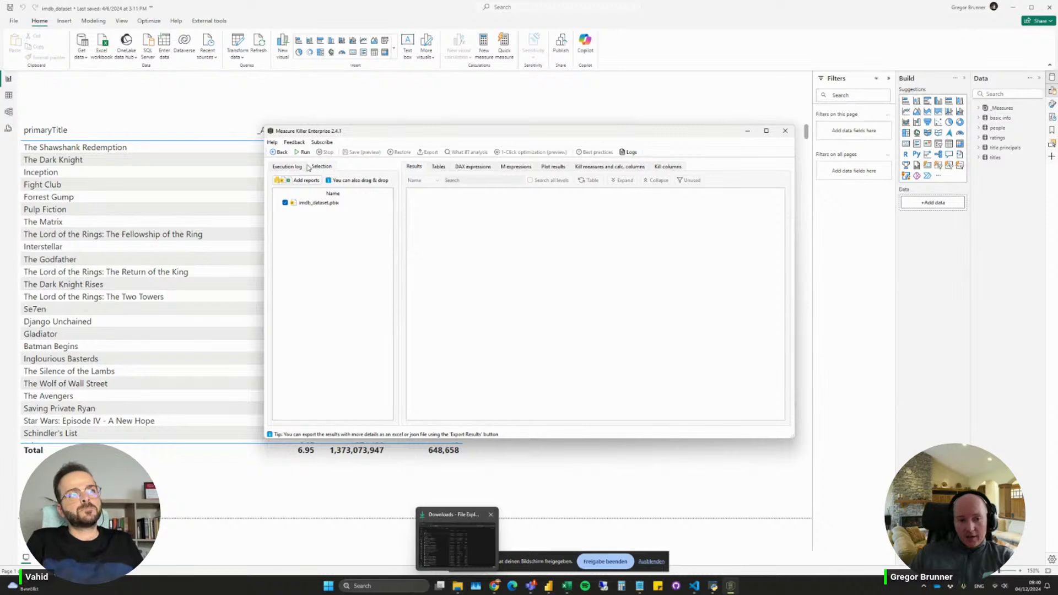
# Find the imdb folder and add the best movies.pbix report to the analysis selection.
pyautogui.click(306, 180)
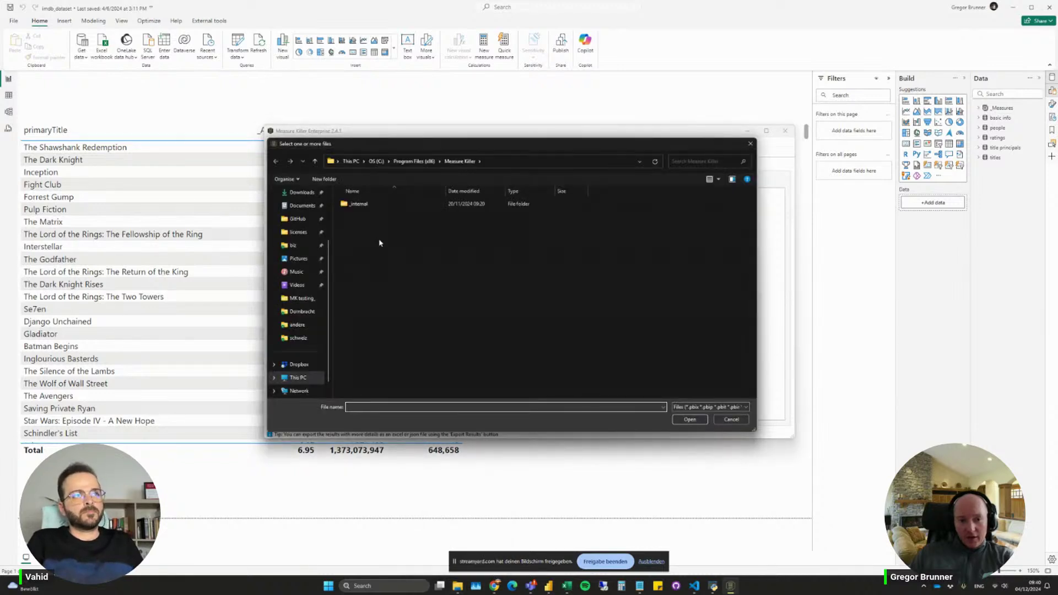
pyautogui.scroll(2, 307, 226)
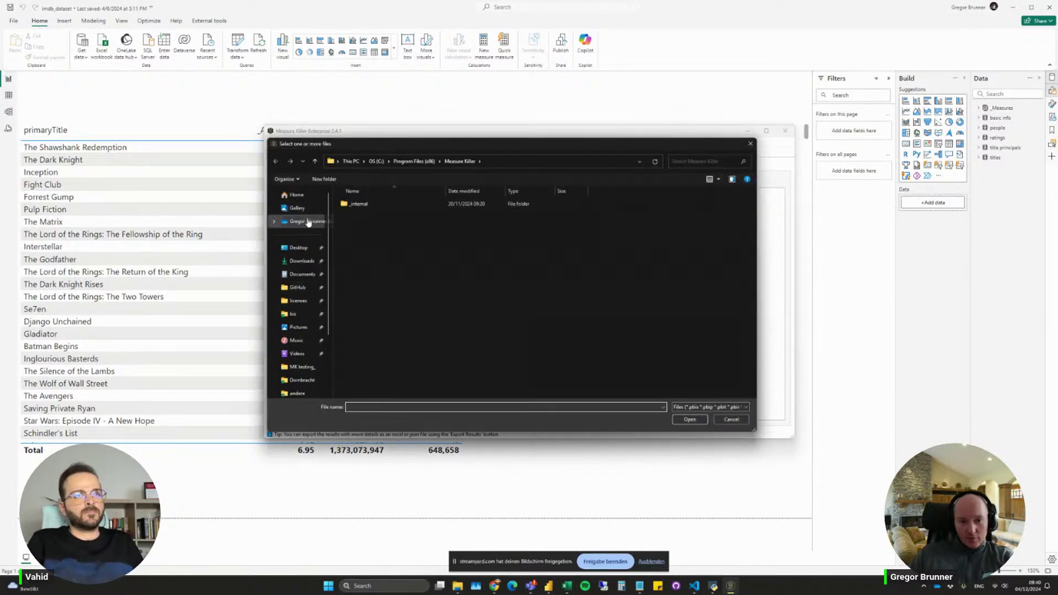
pyautogui.click(297, 195)
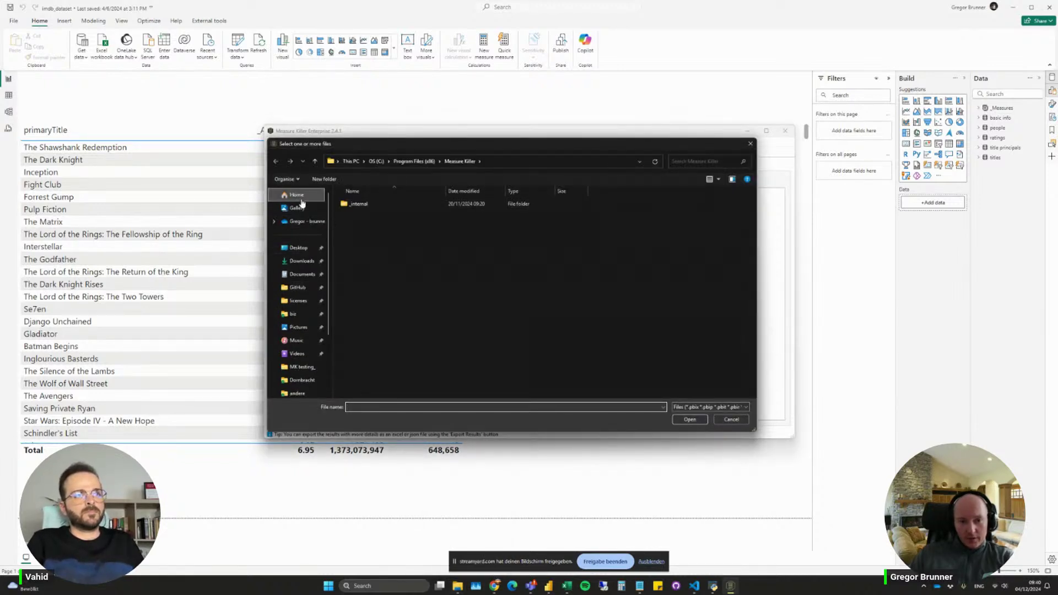
pyautogui.click(685, 160)
pyautogui.write('imdb')
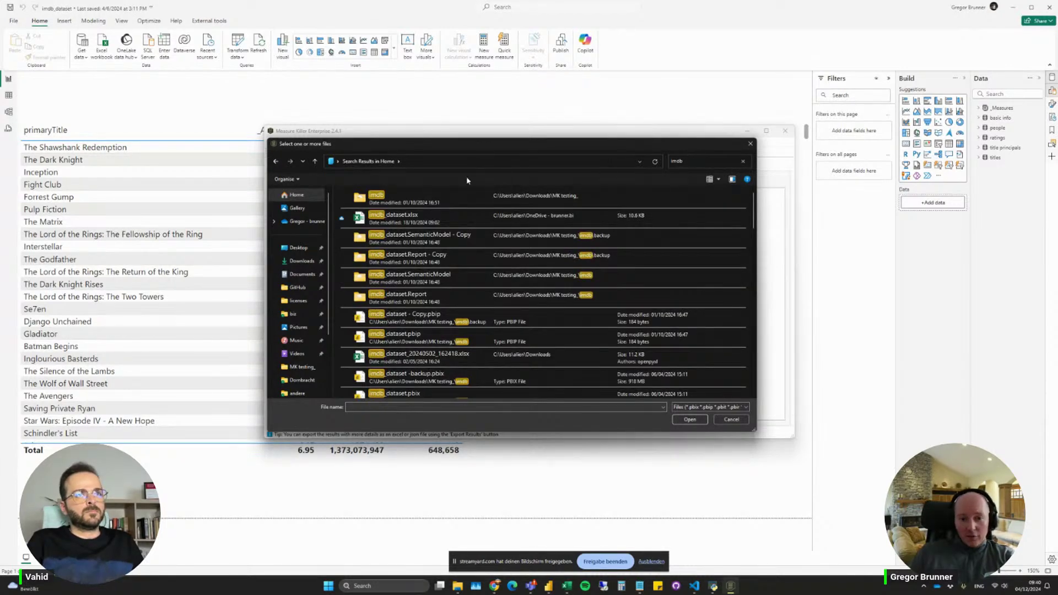
pyautogui.doubleClick(442, 202)
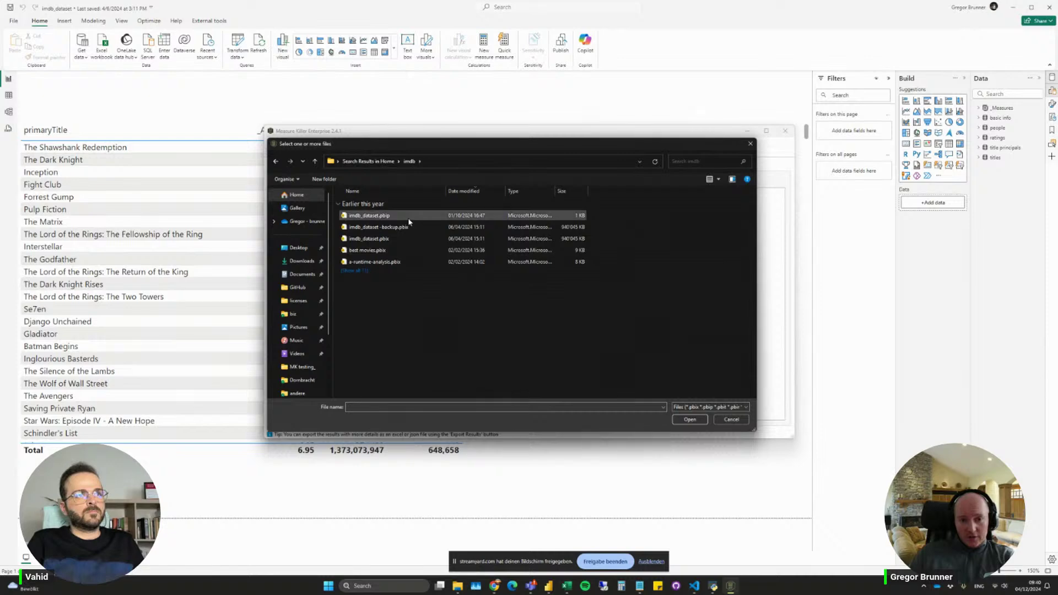
pyautogui.click(380, 254)
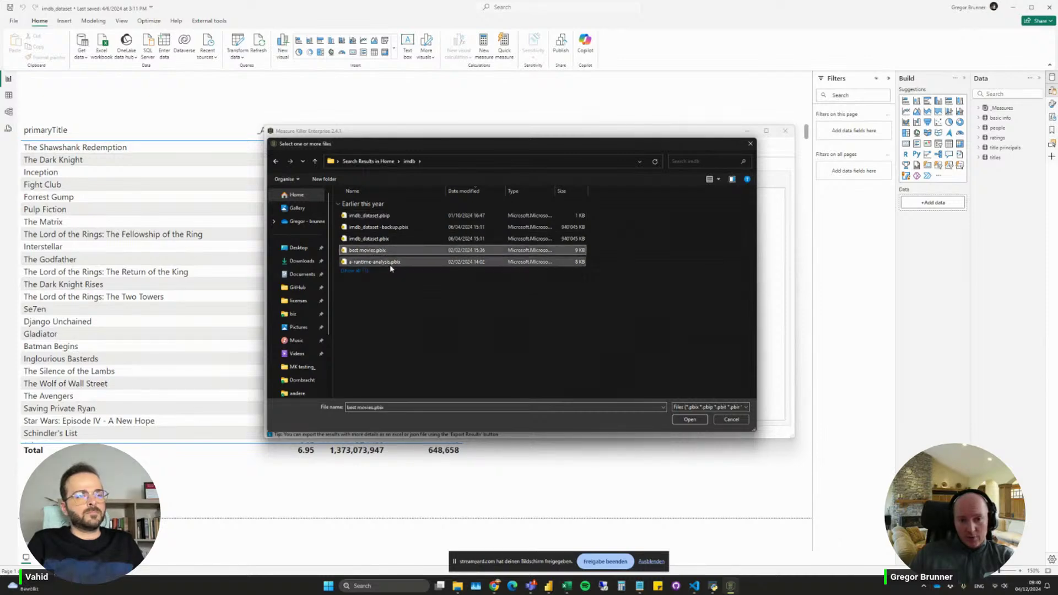
pyautogui.click(689, 419)
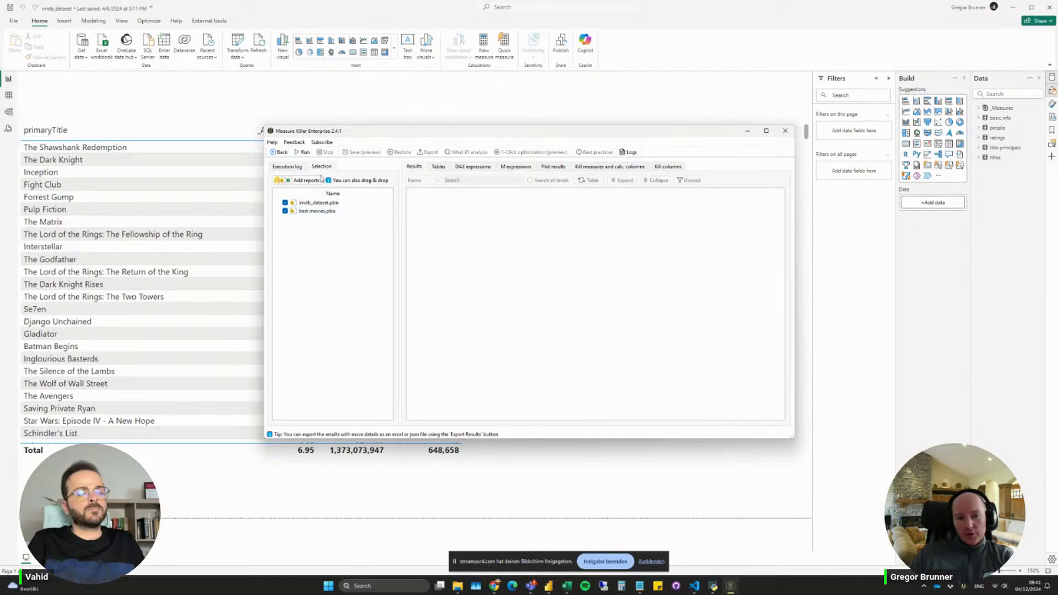
# Run the analysis, search the results for "best", clear the search, and enlarge the results window.
pyautogui.click(303, 152)
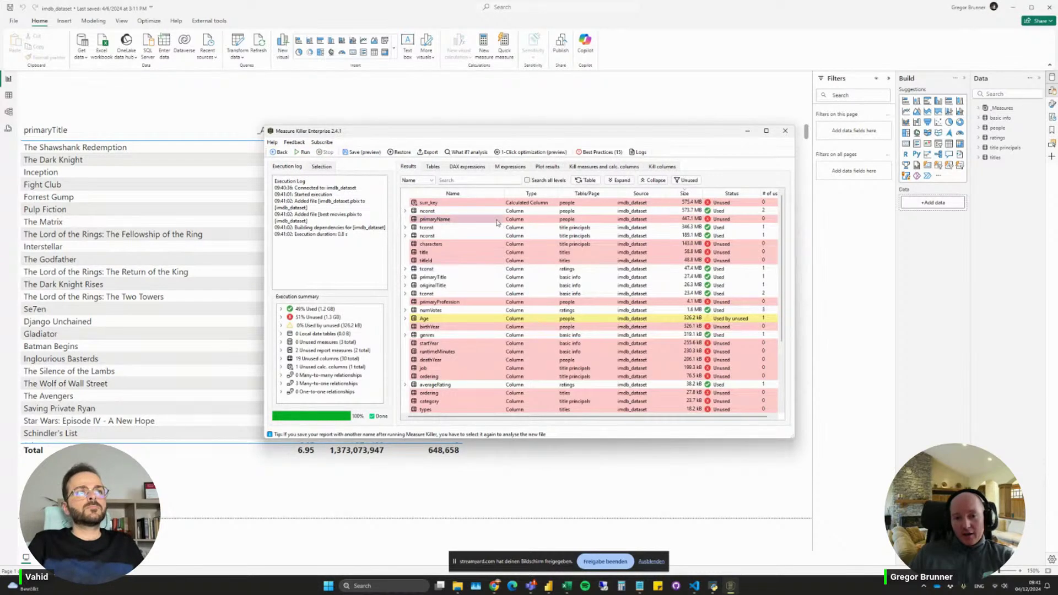
pyautogui.write('best')
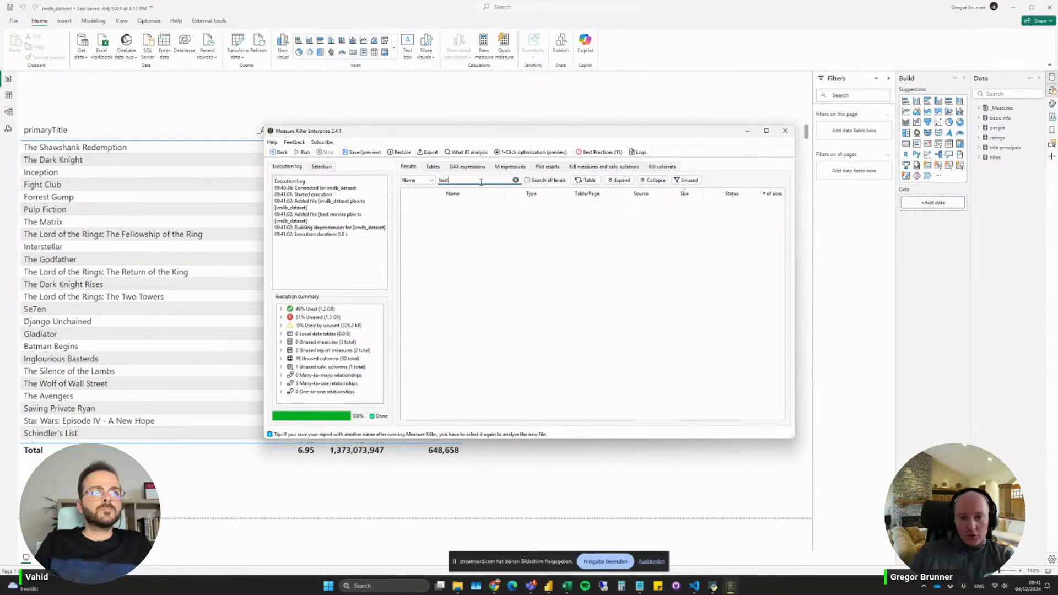
pyautogui.click(530, 182)
pyautogui.click(515, 181)
pyautogui.moveTo(538, 132); pyautogui.dragTo(427, 76)
pyautogui.moveTo(681, 383); pyautogui.dragTo(772, 451)
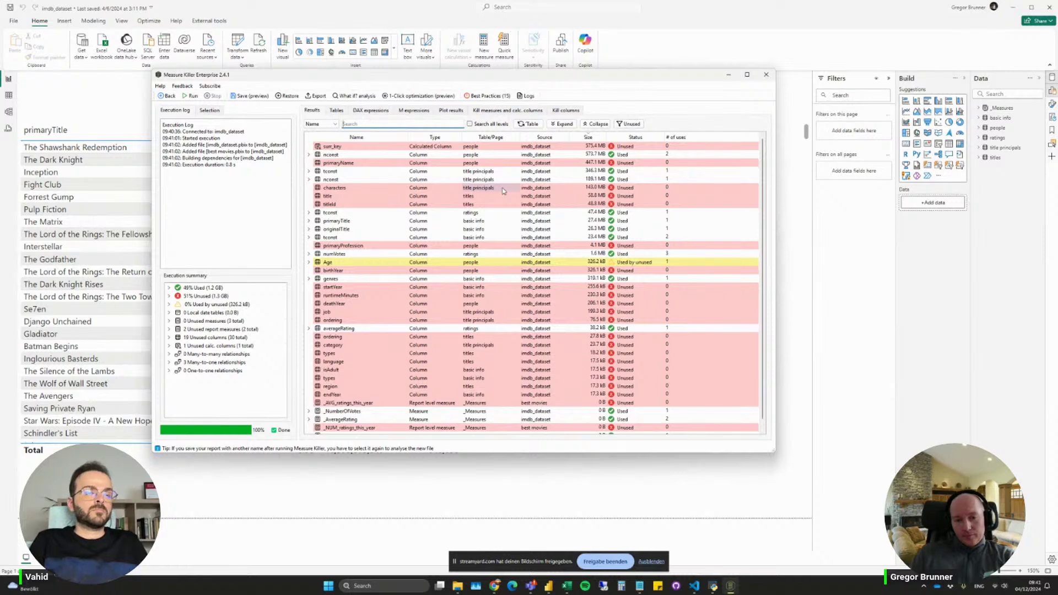
# Restart the imdb_dataset setup and add the best movies, a-runtime-analysis, histogram-and-avg-rating and director-vs-actor reports.
pyautogui.click(167, 96)
pyautogui.click(602, 291)
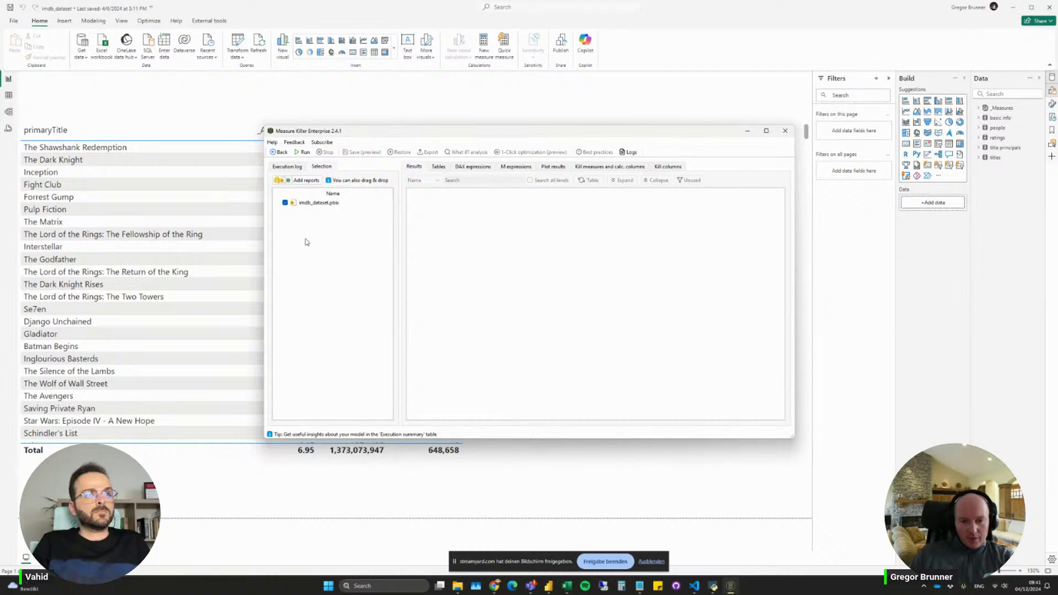
pyautogui.click(306, 180)
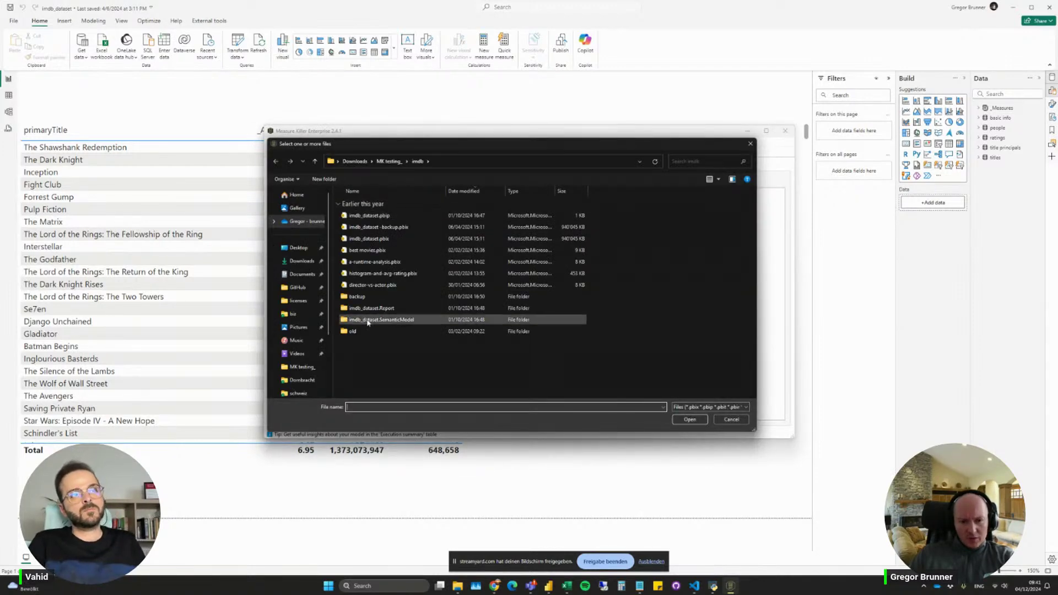
pyautogui.click(387, 161)
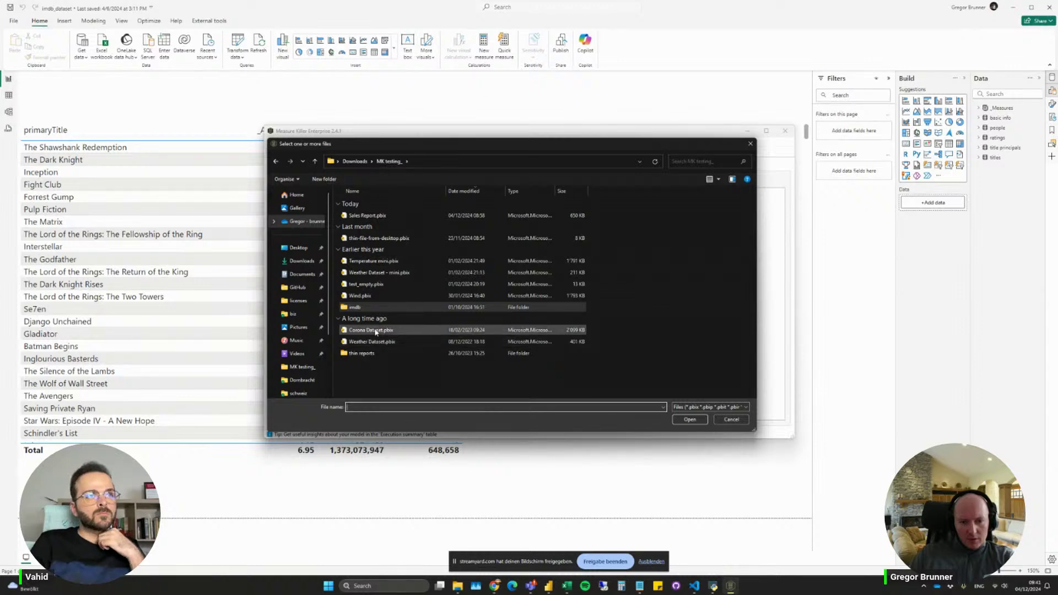
pyautogui.doubleClick(352, 307)
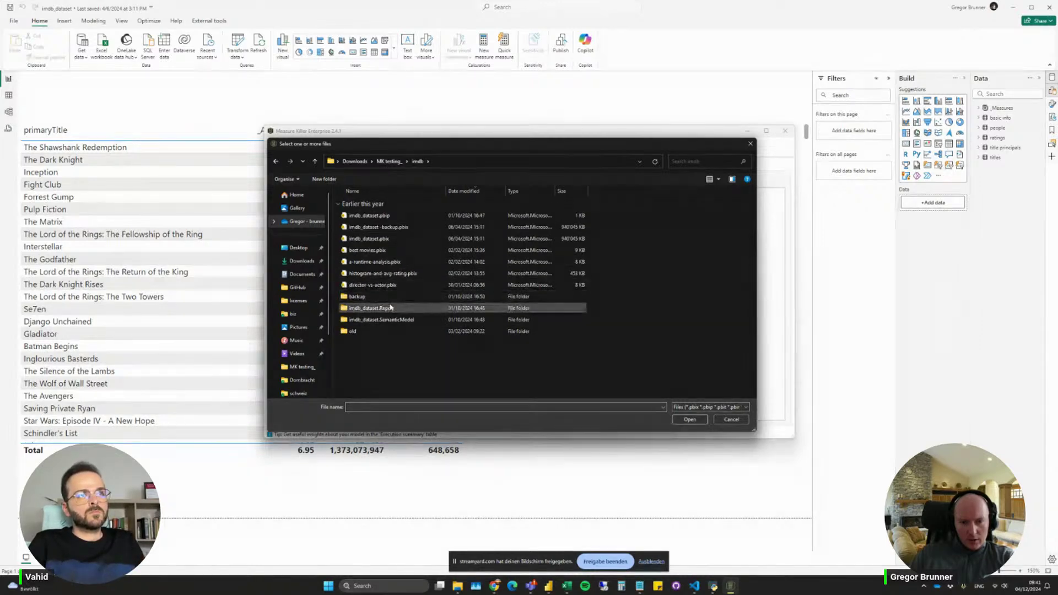
pyautogui.click(401, 251)
pyautogui.keyDown('shift'); pyautogui.click(406, 286); pyautogui.keyUp('shift')
pyautogui.click(689, 419)
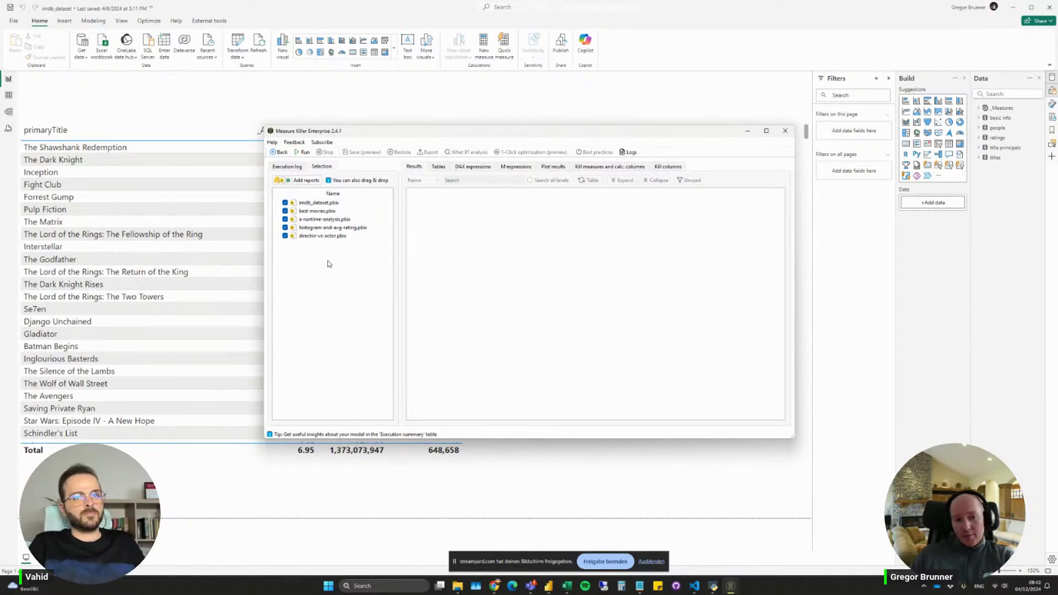
# Run the analysis with all selected reports and sort the results by number of uses, highest first.
pyautogui.click(303, 152)
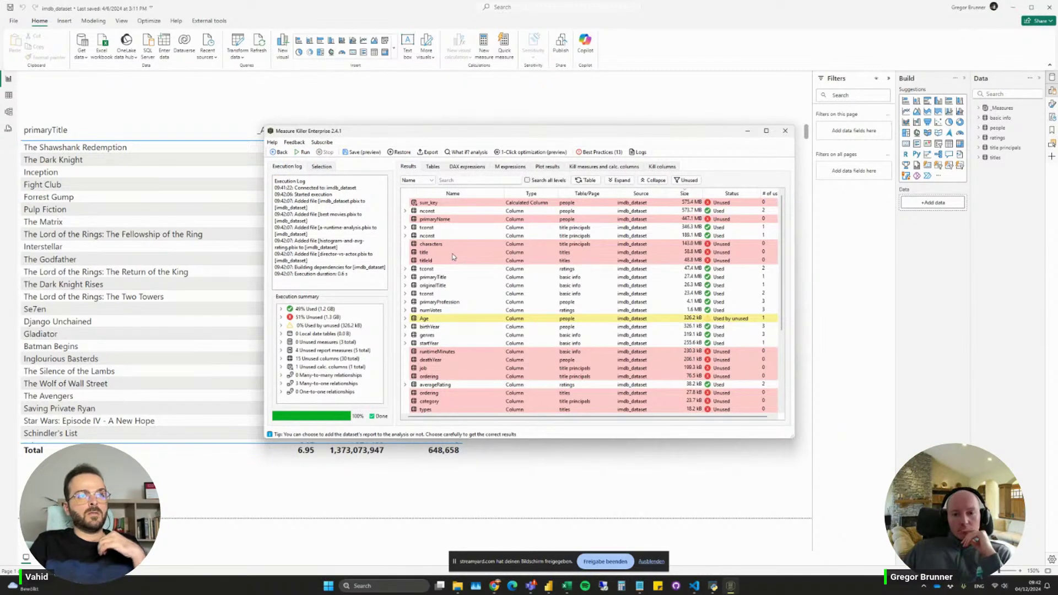
pyautogui.click(769, 194)
pyautogui.click(769, 194)
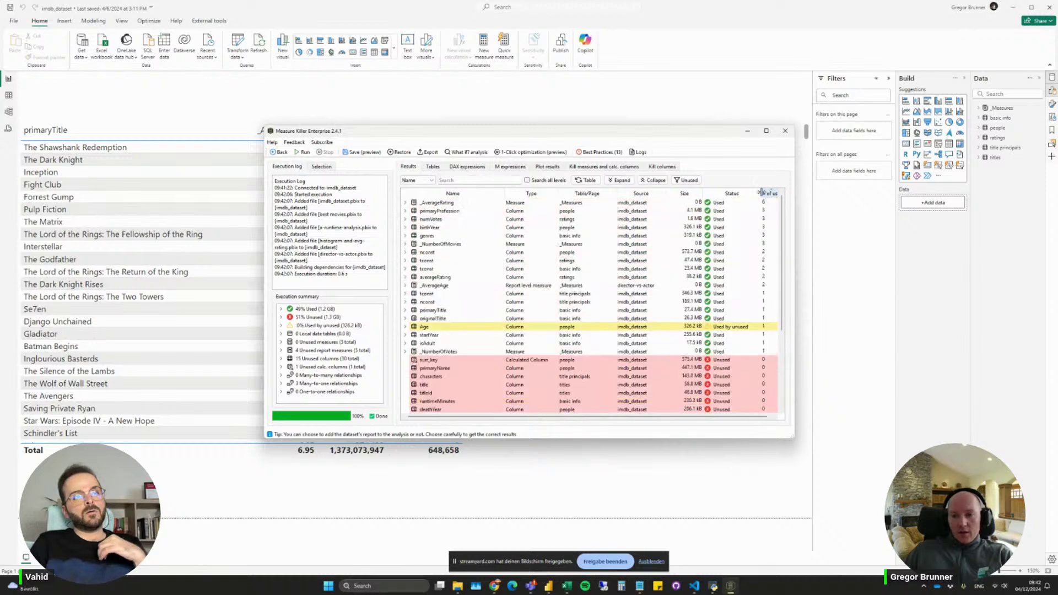
# Examine which visuals use _AverageRating and where primaryProfession, numVotes and birthYear are used.
pyautogui.click(405, 202)
pyautogui.click(414, 211)
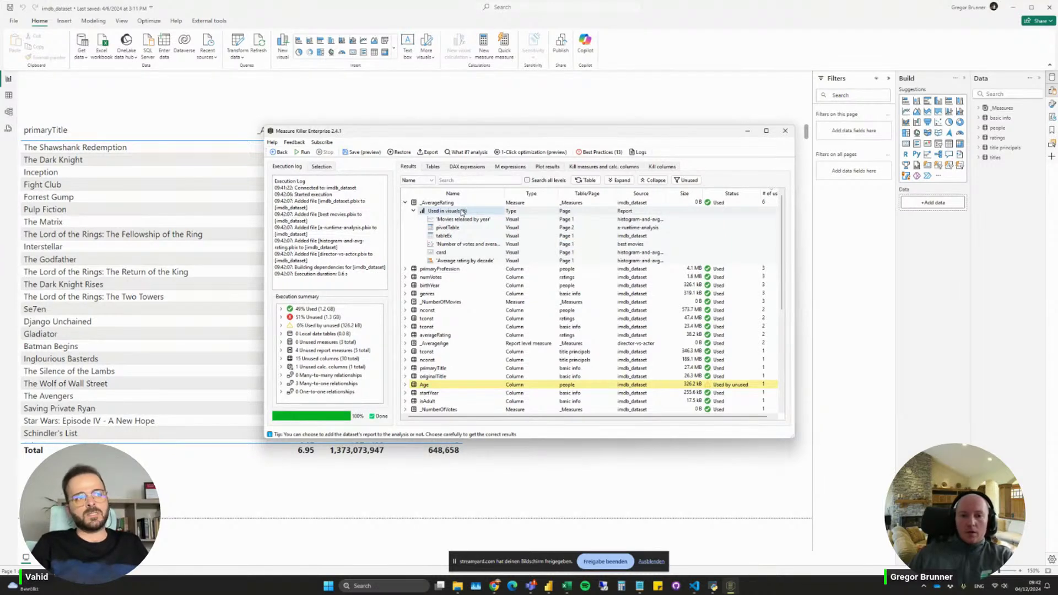
pyautogui.click(413, 211)
pyautogui.click(406, 220)
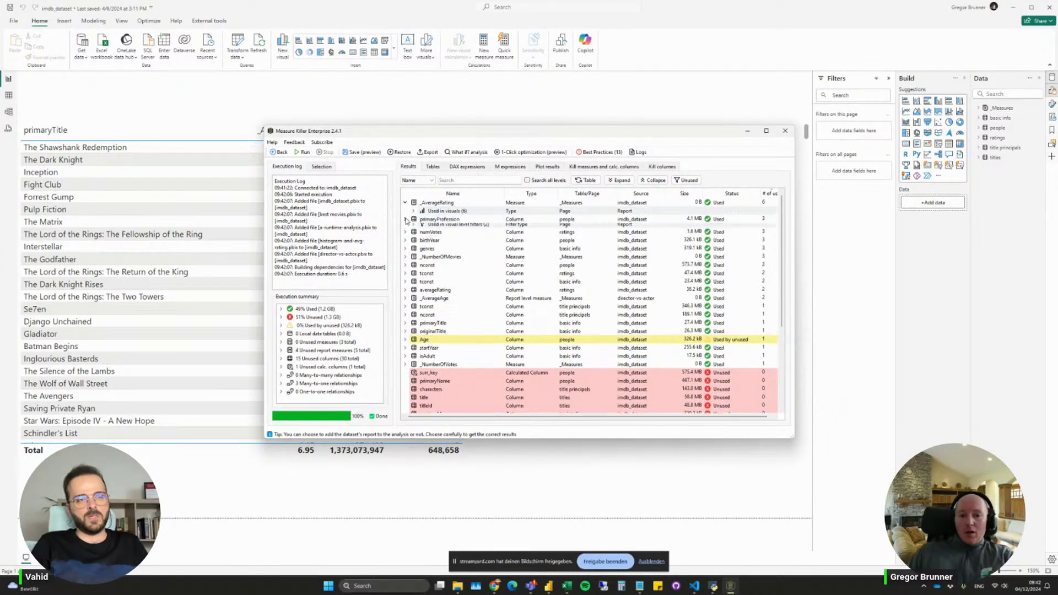
pyautogui.click(406, 244)
pyautogui.click(405, 269)
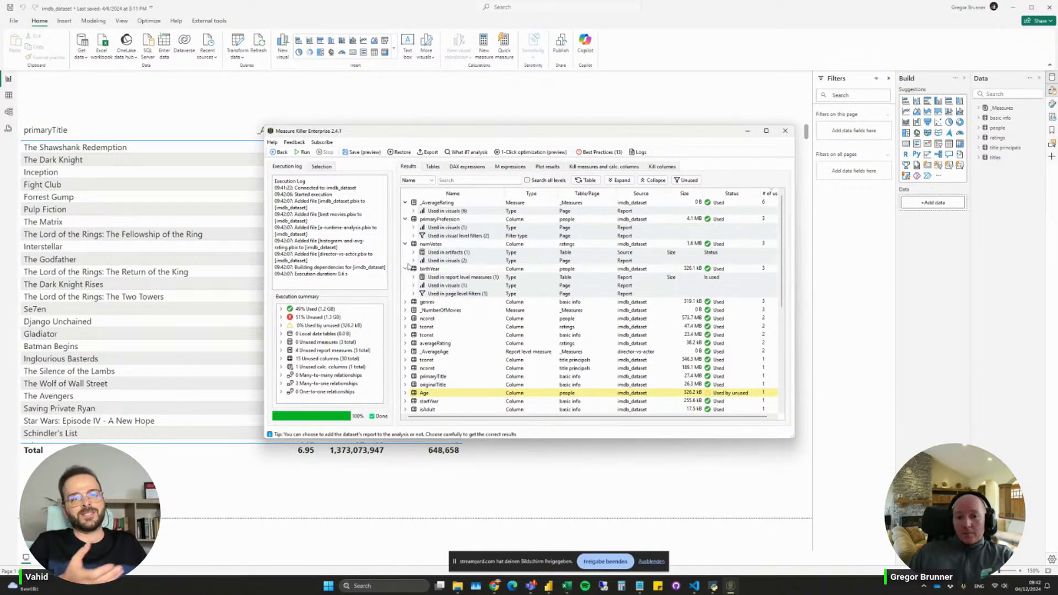
# Return to the start screen and load the sample data for the Shared semantic model online trial mode.
pyautogui.click(289, 154)
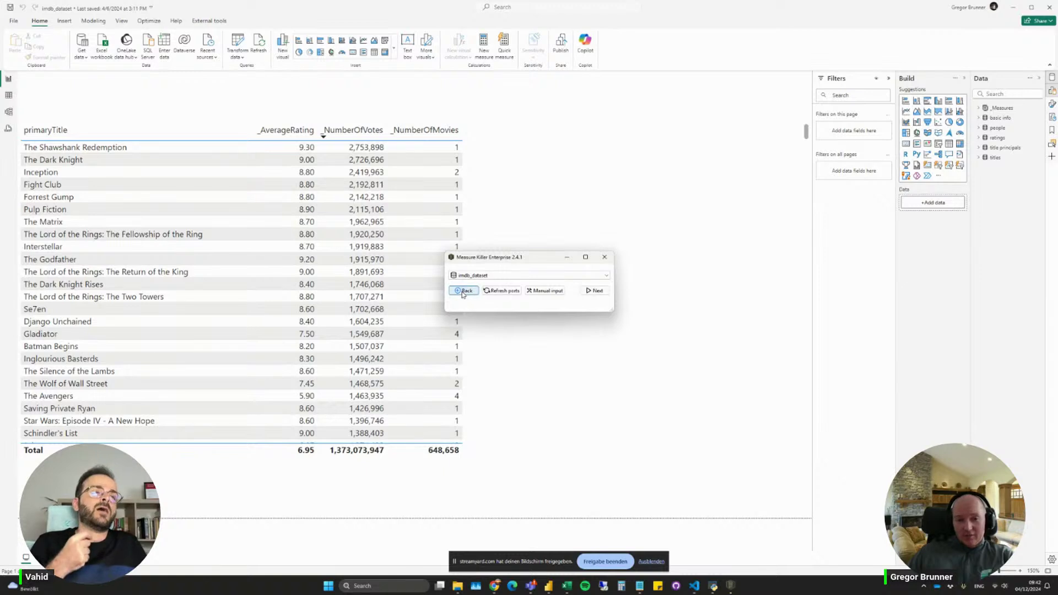
pyautogui.click(463, 292)
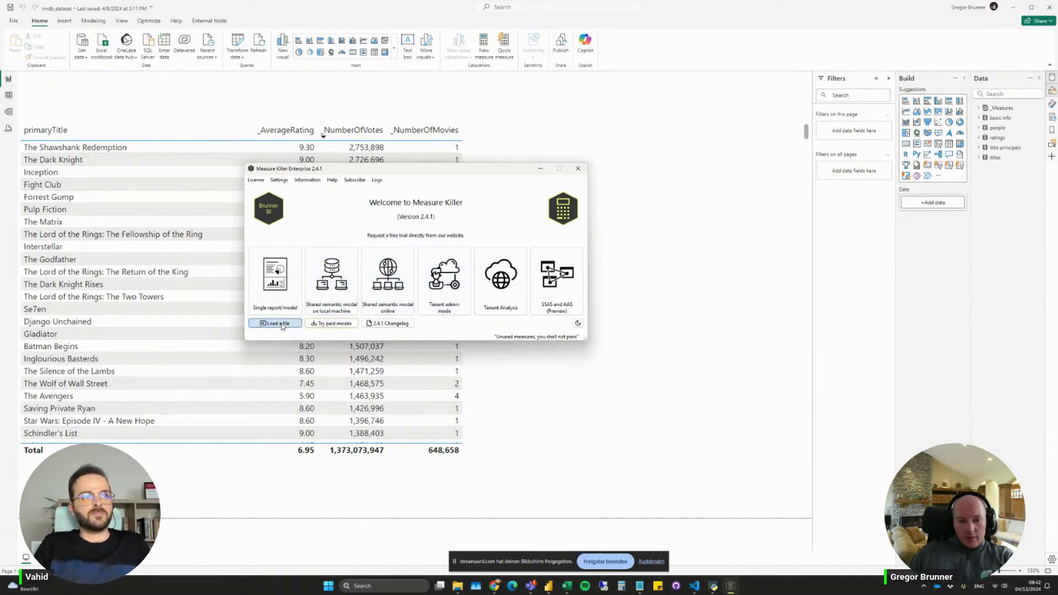
pyautogui.click(332, 323)
pyautogui.click(309, 194)
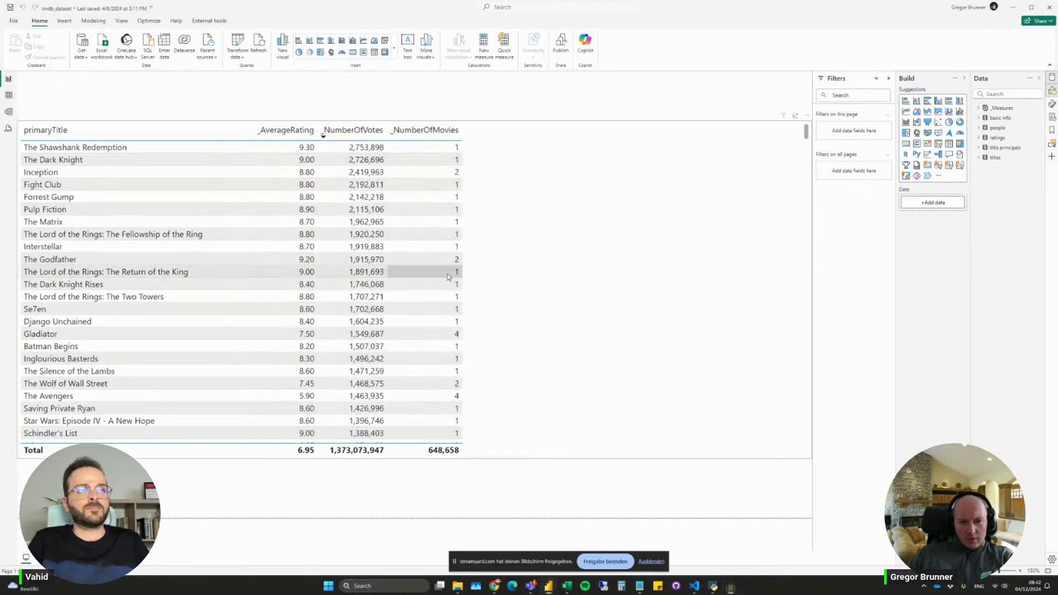
# Search all levels of the Weather Dataset results for "visual c".
pyautogui.click(474, 180)
pyautogui.write('visu')
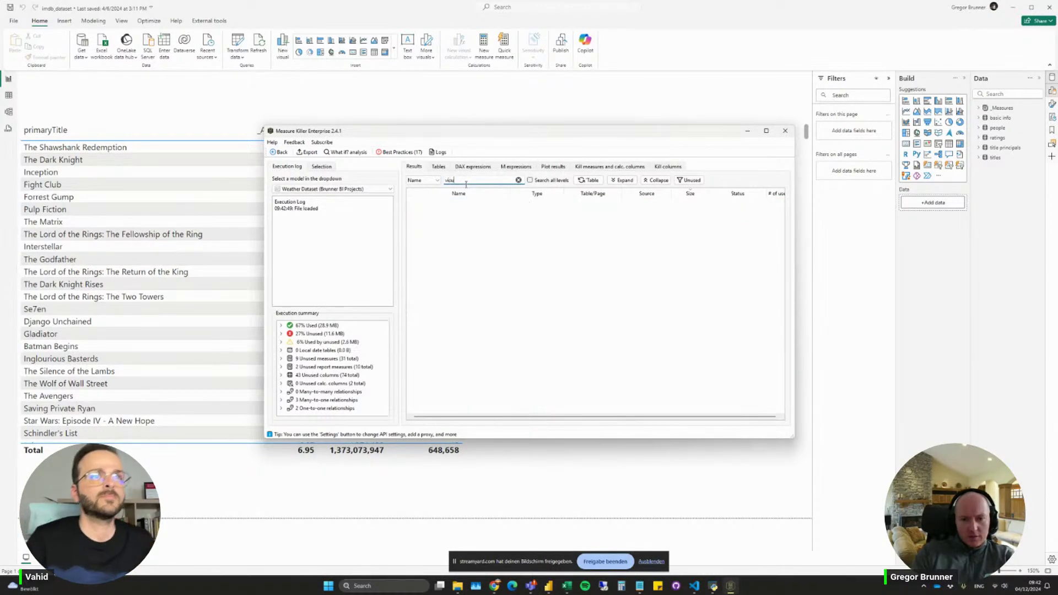
pyautogui.click(546, 182)
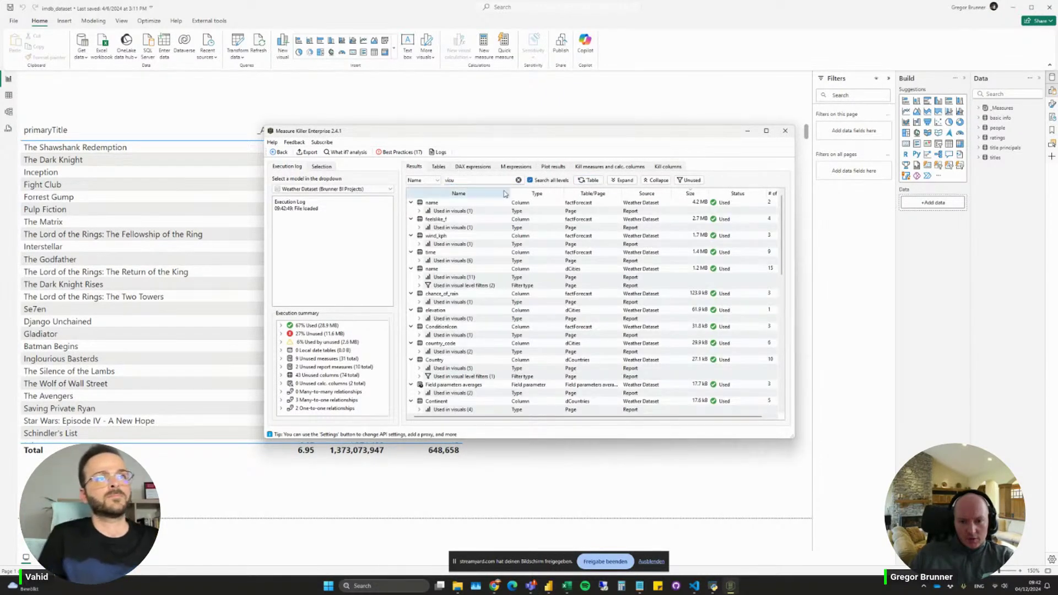
pyautogui.write('al c')
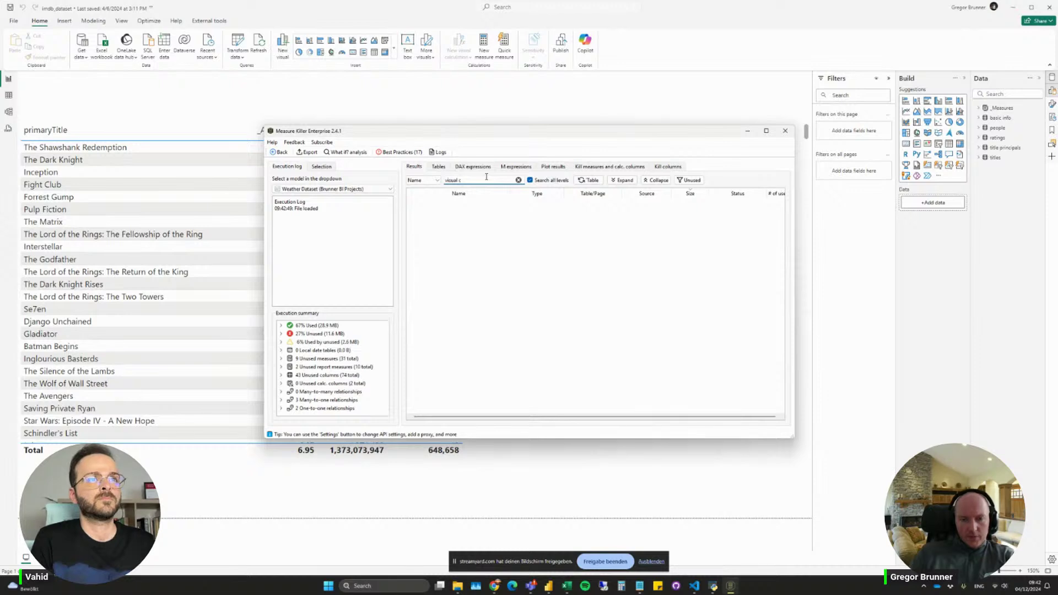
# Leave the Weather Dataset results and load the Tenant admin mode sample data.
pyautogui.click(280, 153)
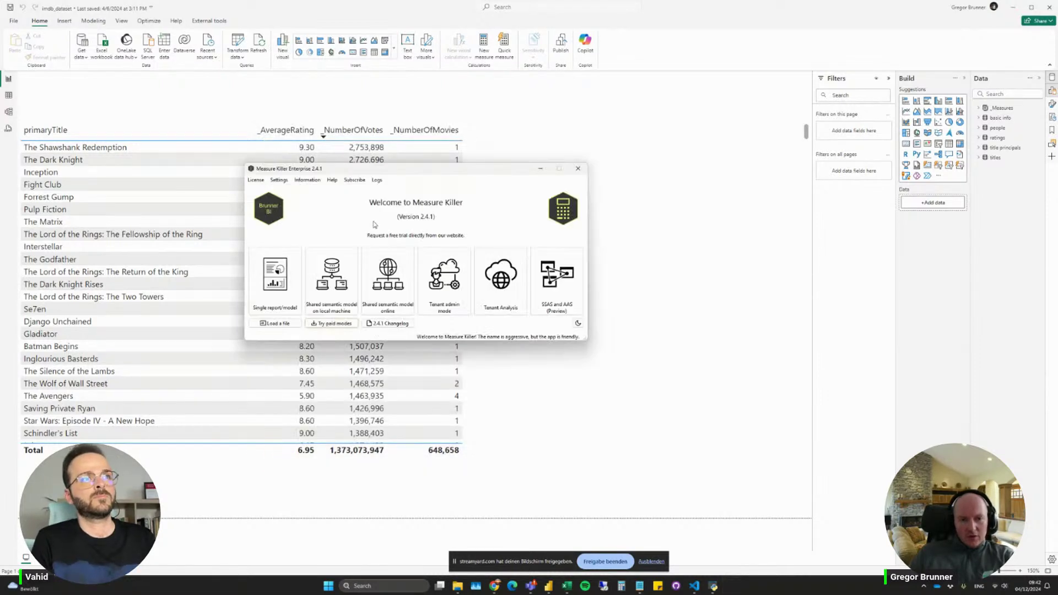
pyautogui.click(337, 323)
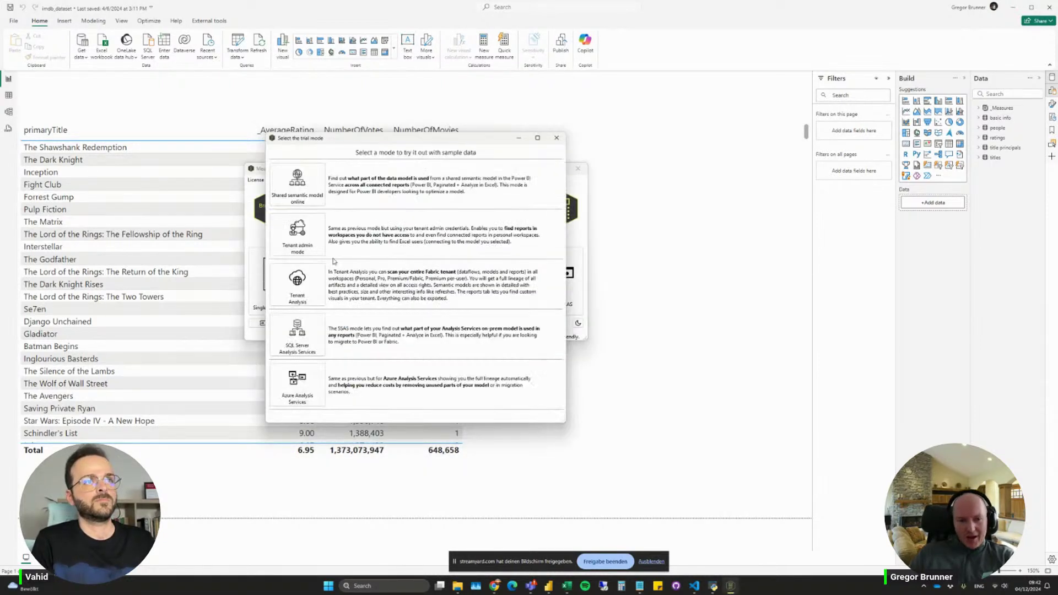
pyautogui.click(304, 233)
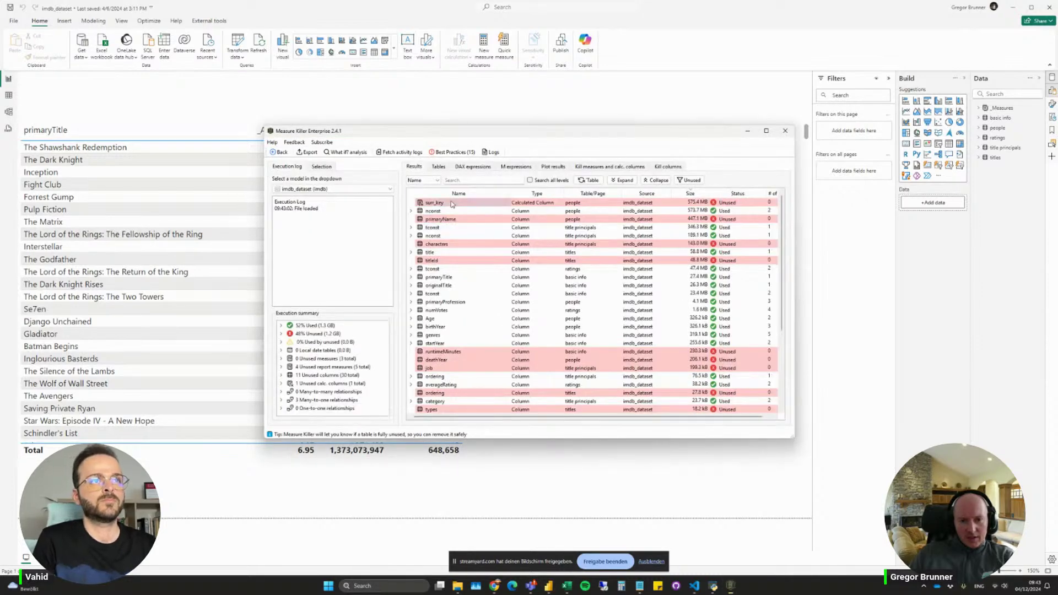
# Search all levels of the imdb_dataset results for "visual", then clear the search and restrict it to the top level again.
pyautogui.click(462, 181)
pyautogui.write('visu')
pyautogui.click(530, 180)
pyautogui.click(477, 178)
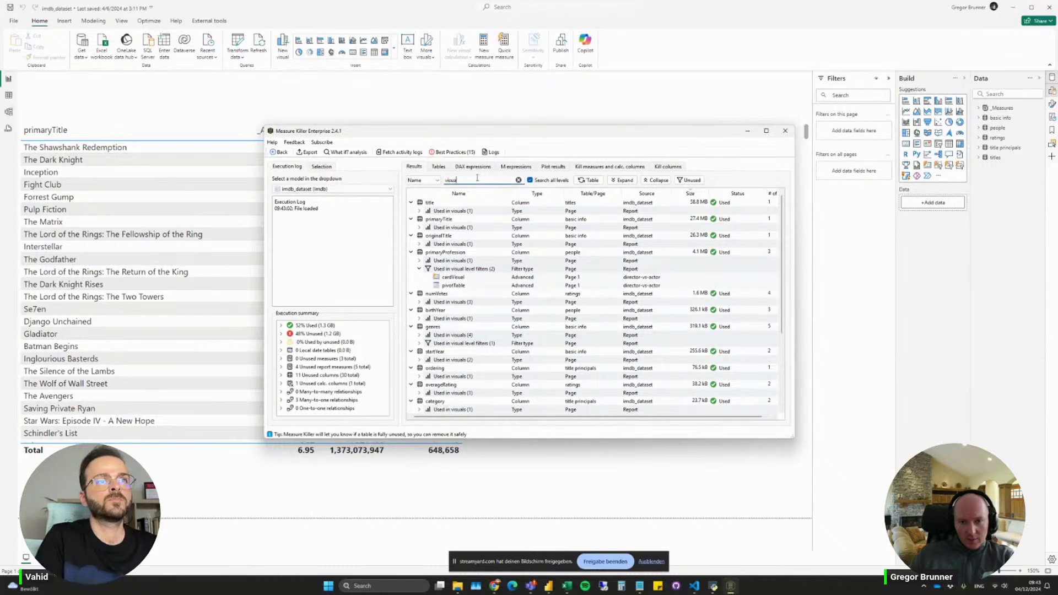
pyautogui.press('BackSpace')
pyautogui.press('BackSpace')
pyautogui.press('BackSpace')
pyautogui.press('BackSpace')
pyautogui.press('BackSpace')
pyautogui.press('BackSpace')
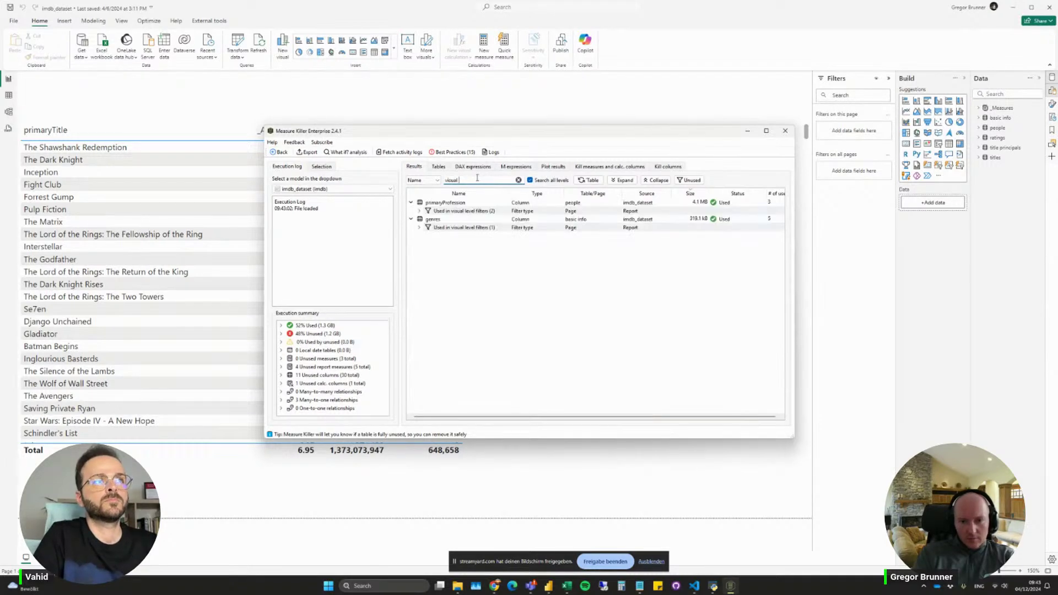
pyautogui.click(530, 181)
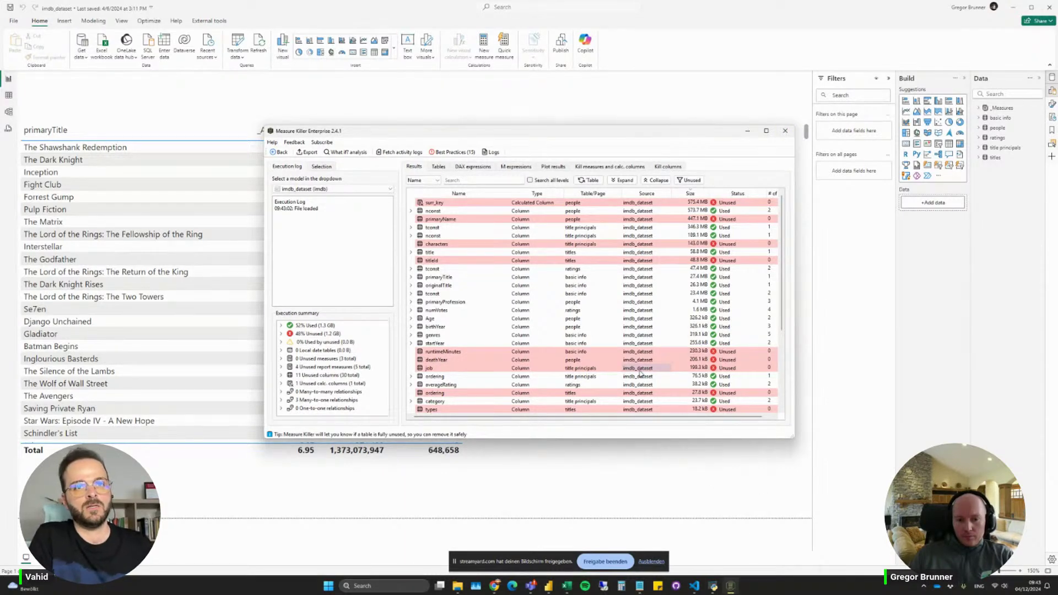
# Switch to the Measure Killer 2.5.0 tenant analysis, widen the results area and filter the lineage by "weat".
pyautogui.click(712, 585)
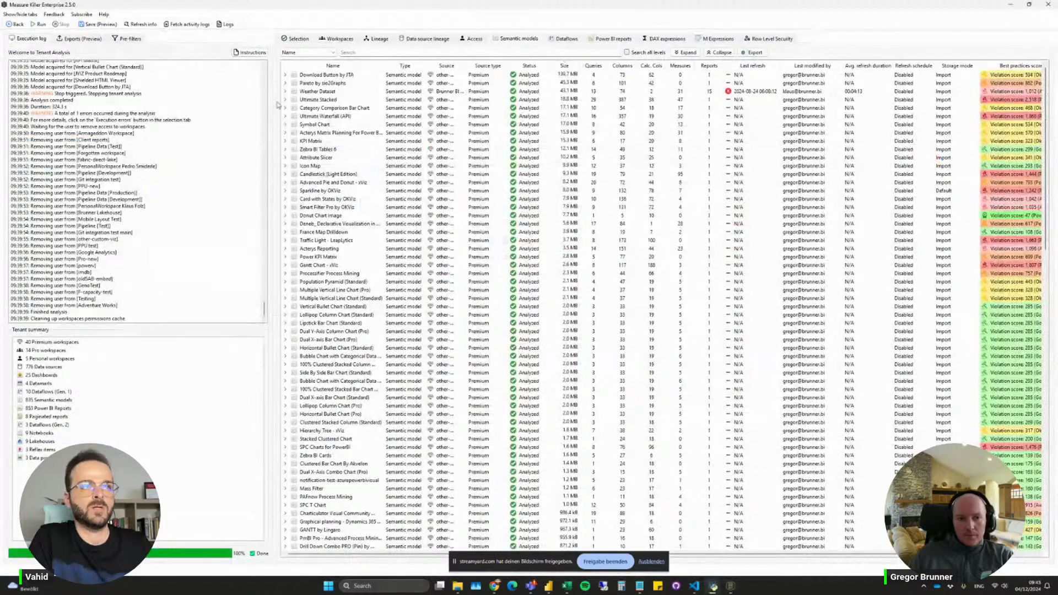
pyautogui.moveTo(274, 87); pyautogui.dragTo(33, 80)
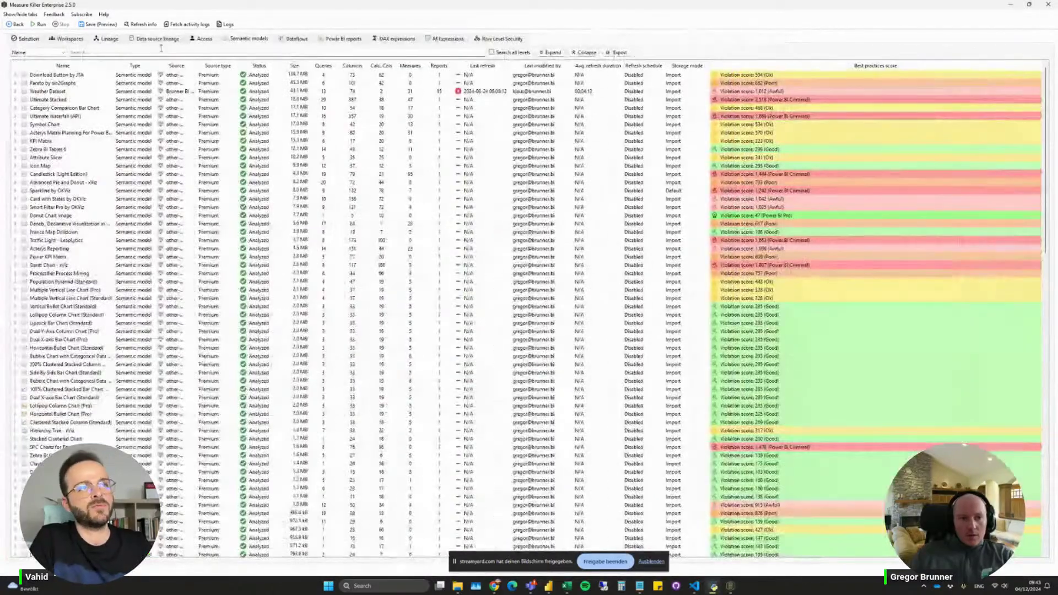
pyautogui.click(154, 42)
pyautogui.click(116, 40)
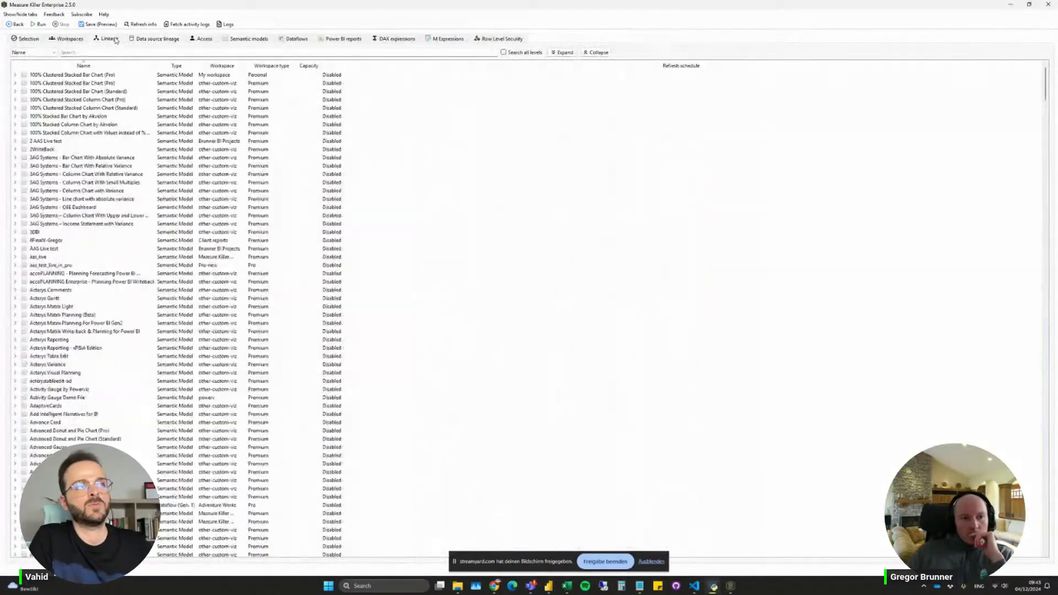
pyautogui.click(116, 53)
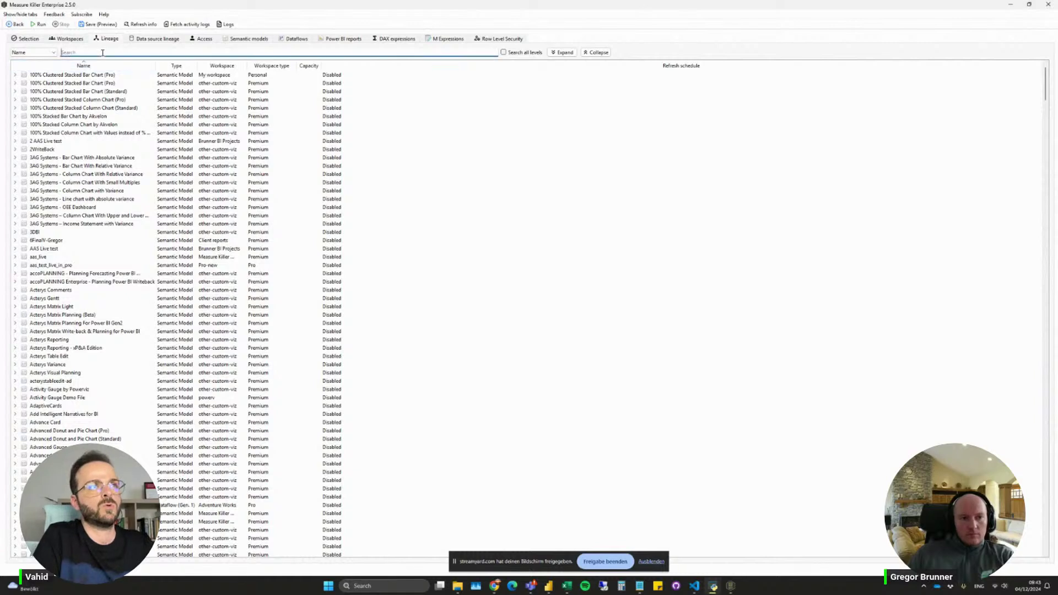
pyautogui.write('weat')
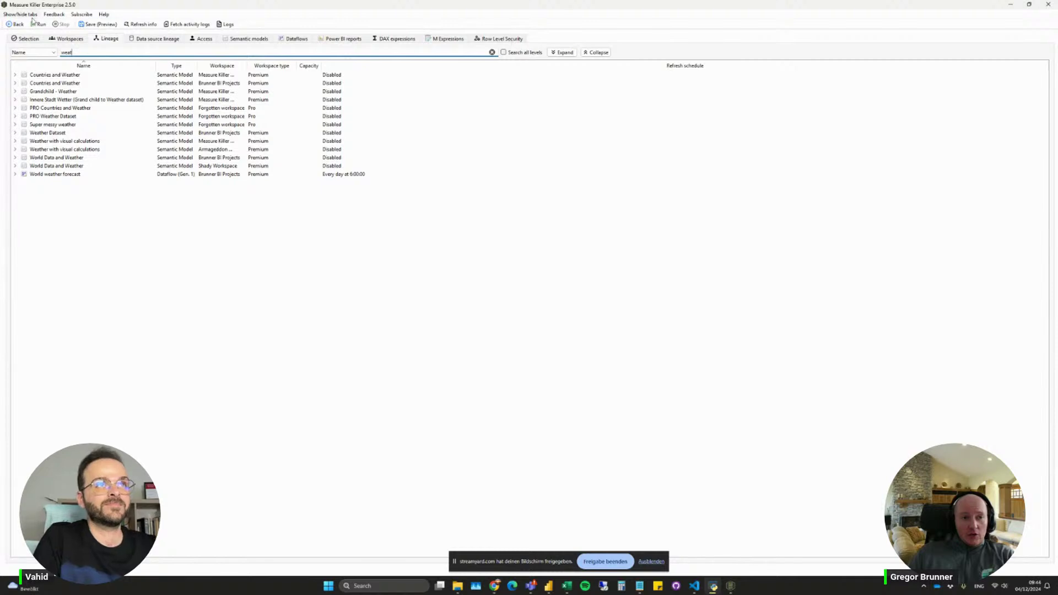
# Find the RLS Test workspace by searching for "rls", select it and run its analysis.
pyautogui.click(512, 40)
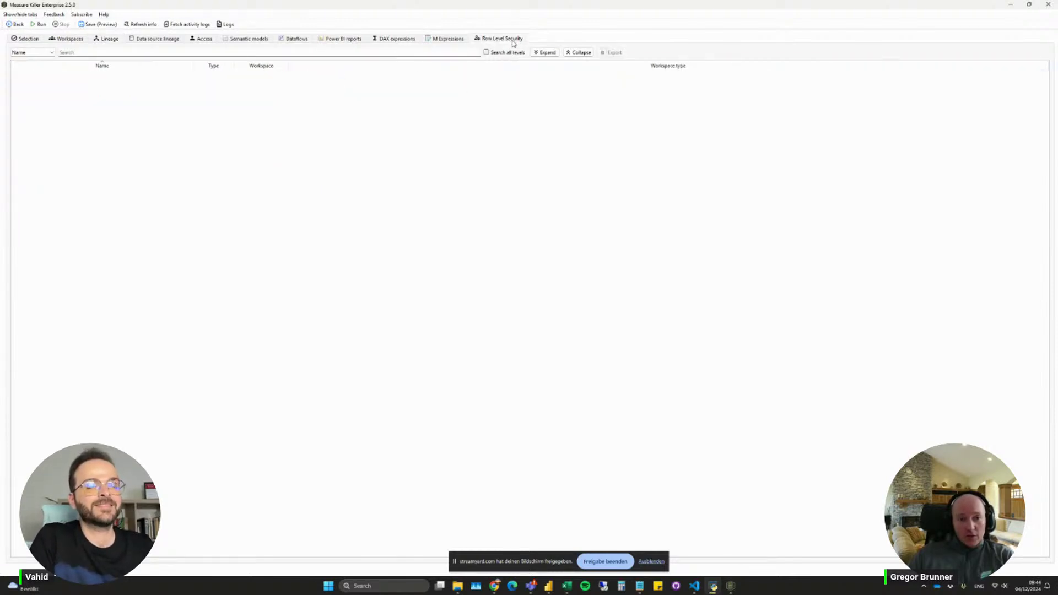
pyautogui.click(34, 41)
pyautogui.write('rls')
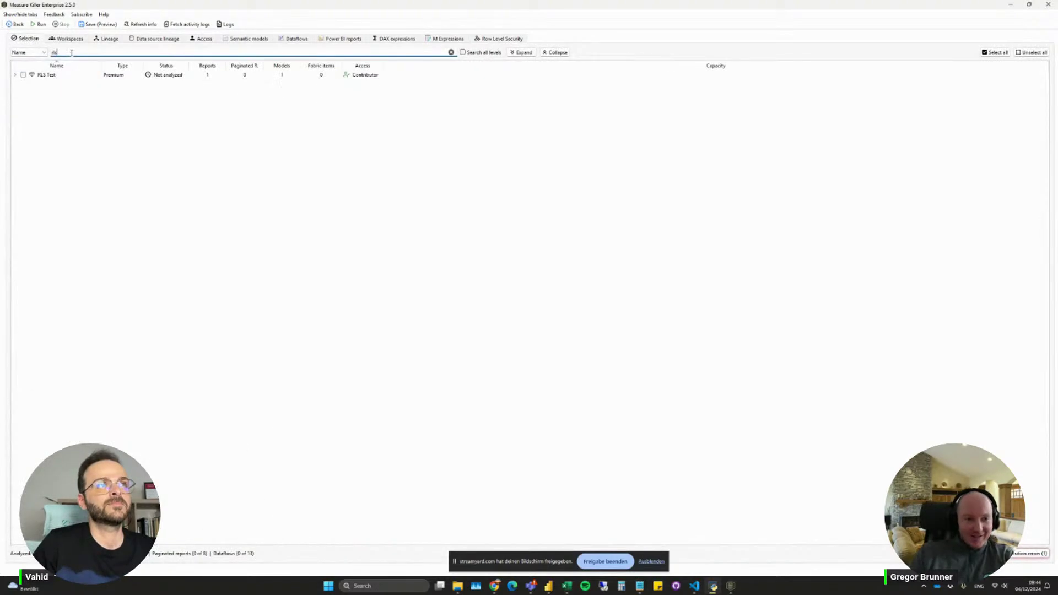
pyautogui.click(23, 75)
pyautogui.click(38, 24)
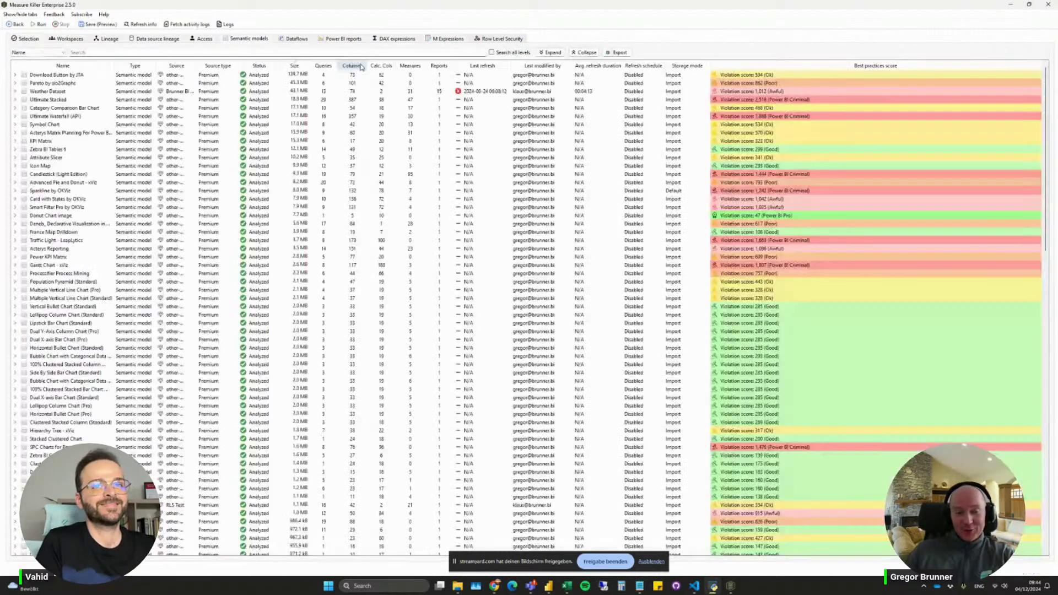
# Examine the expression and members of the Dep. Admin Offices row-level security role in HR Report with RLS by Dep.
pyautogui.click(492, 39)
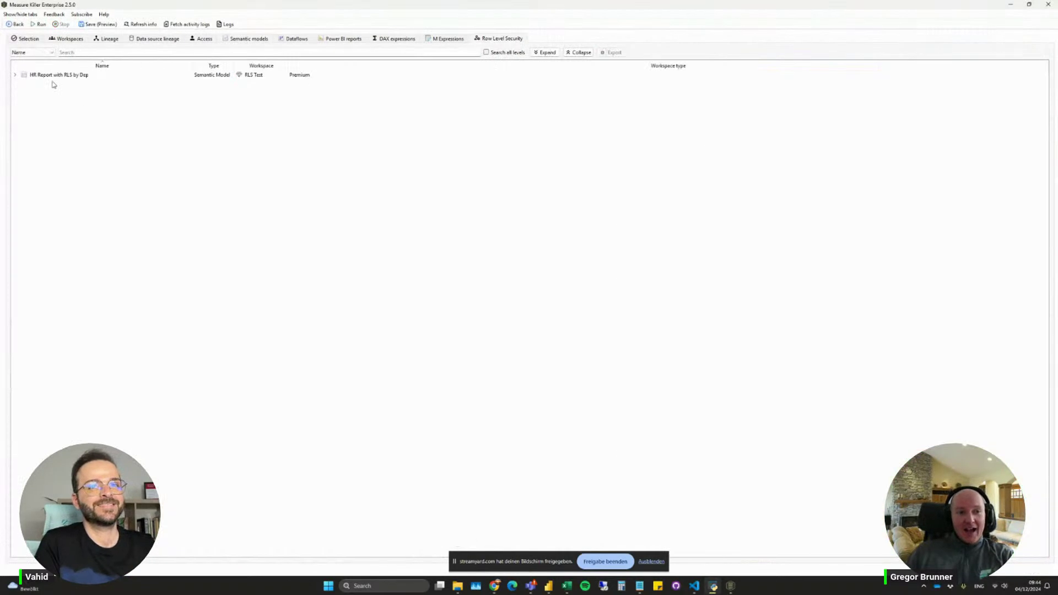
pyautogui.click(16, 75)
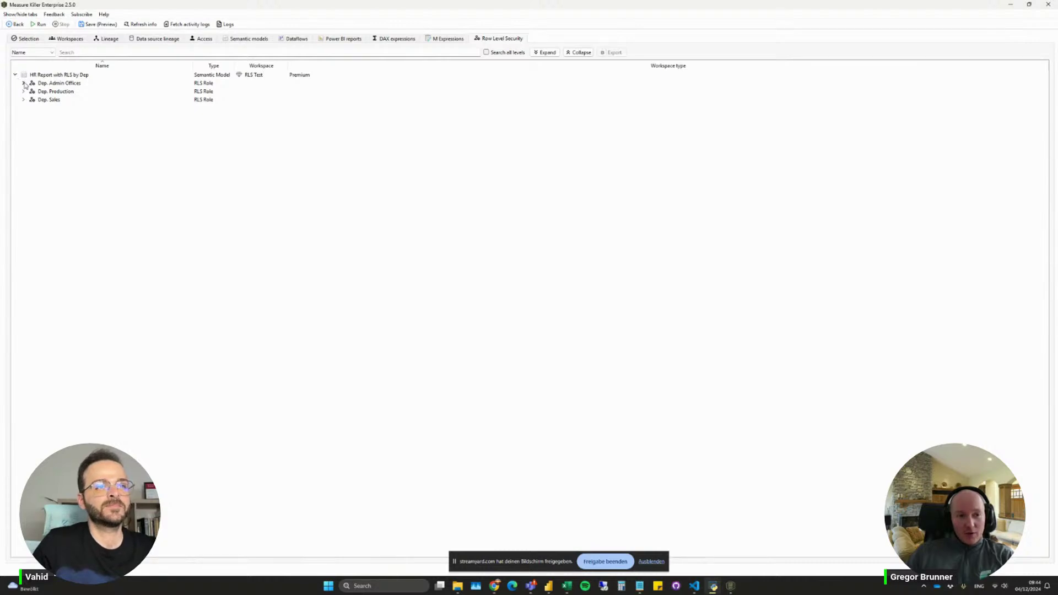
pyautogui.click(24, 84)
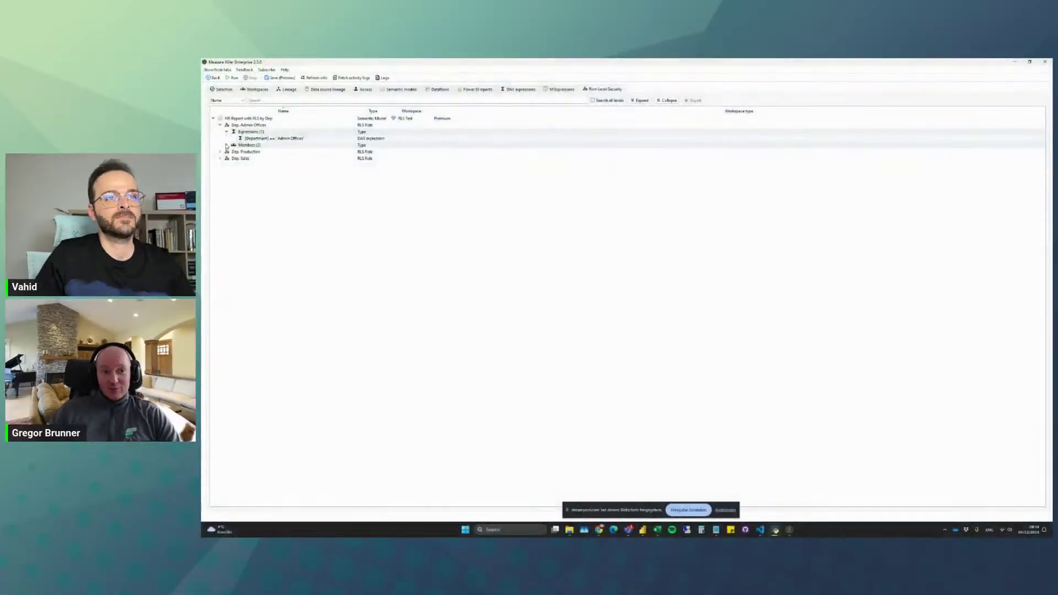
pyautogui.click(226, 145)
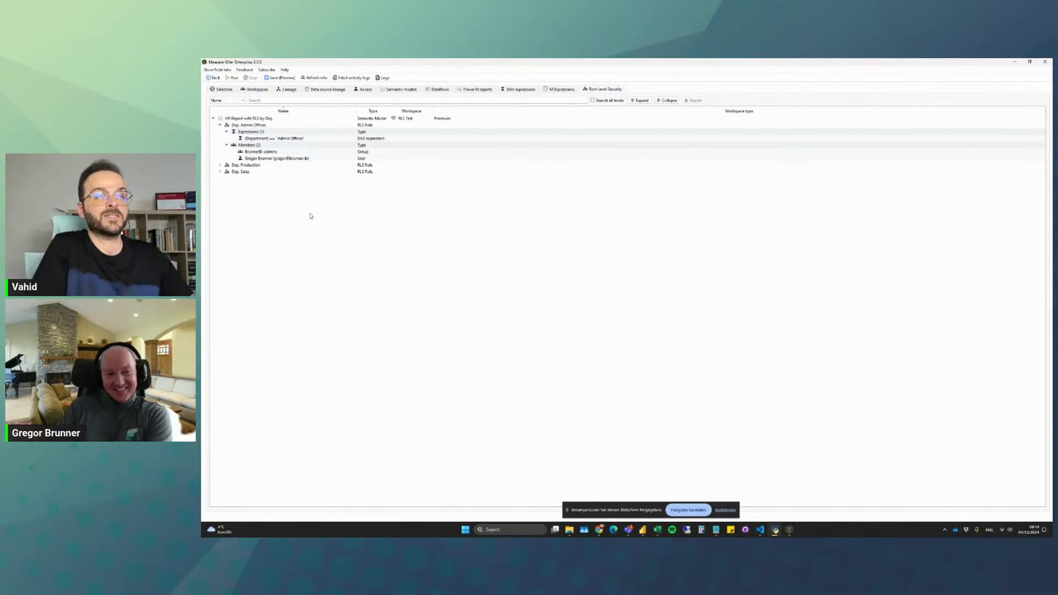
# Examine the expressions and members of the Dep. Sales and Dep. Production roles.
pyautogui.click(220, 172)
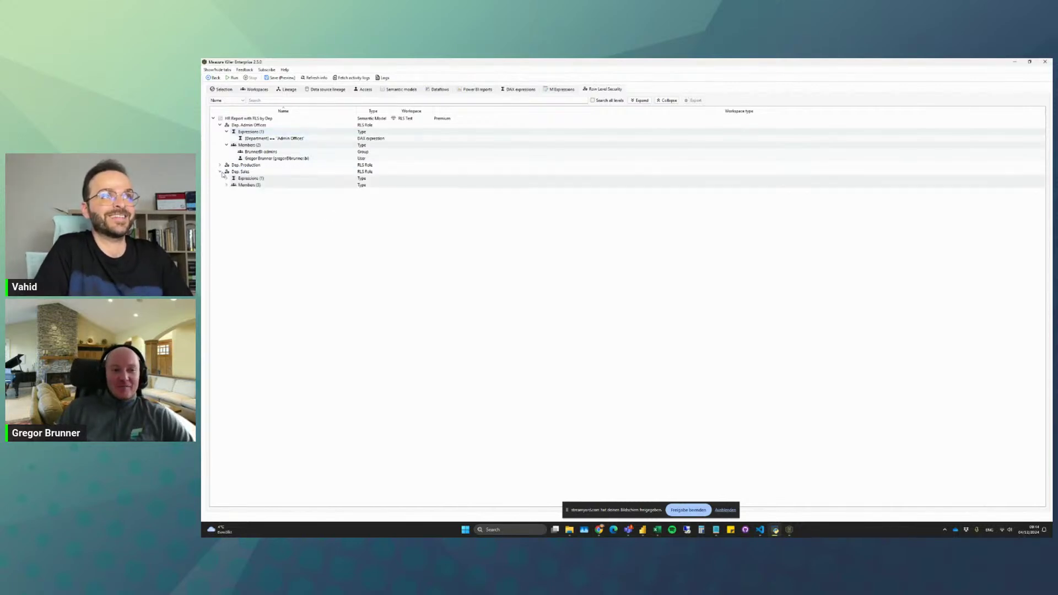
pyautogui.click(226, 186)
pyautogui.click(225, 178)
pyautogui.click(220, 166)
pyautogui.click(226, 172)
pyautogui.click(226, 199)
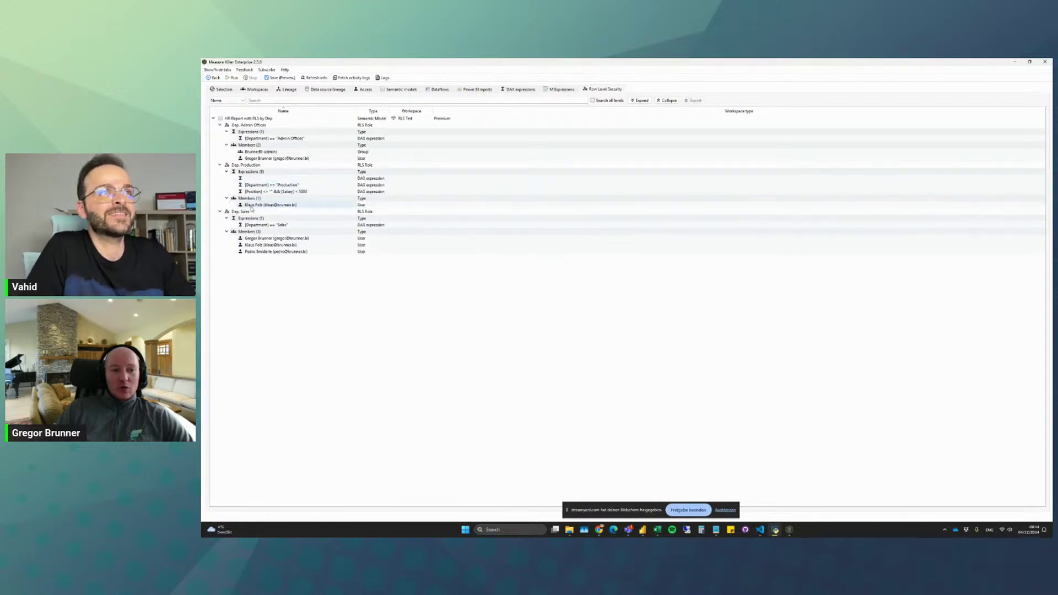
# Collapse the details of the Dep. Admin Offices, Dep. Production and Dep. Sales roles.
pyautogui.click(226, 171)
pyautogui.click(226, 178)
pyautogui.click(220, 165)
pyautogui.click(226, 131)
pyautogui.click(220, 125)
pyautogui.click(639, 101)
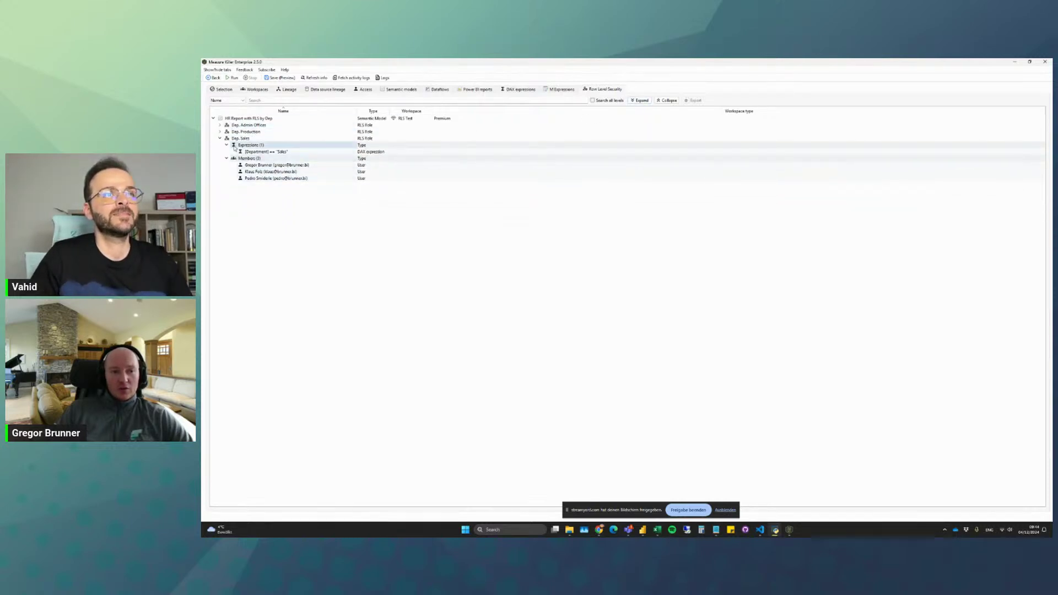
pyautogui.click(219, 132)
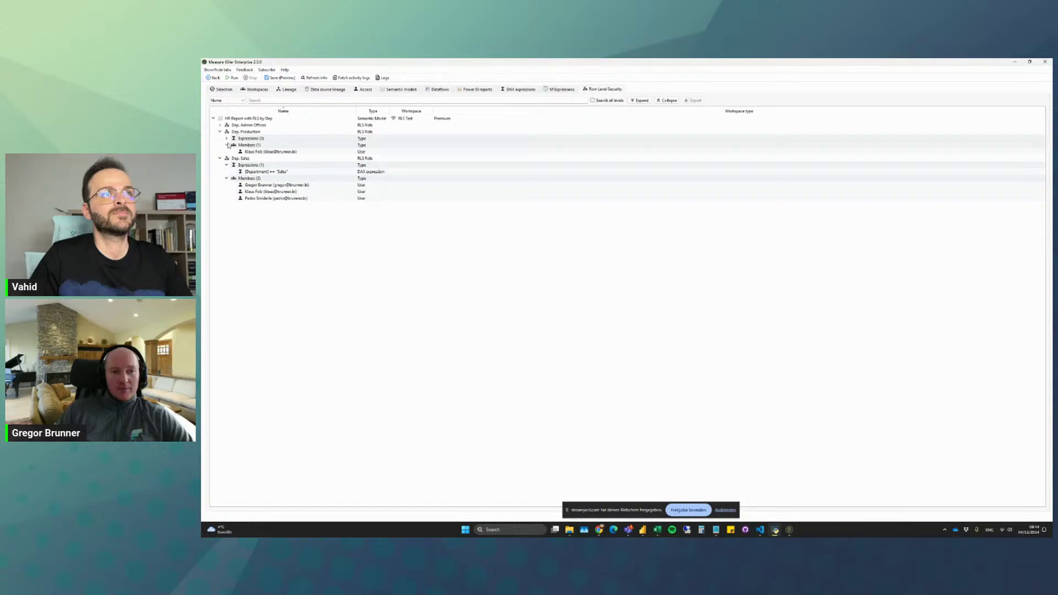
pyautogui.click(220, 132)
pyautogui.click(221, 138)
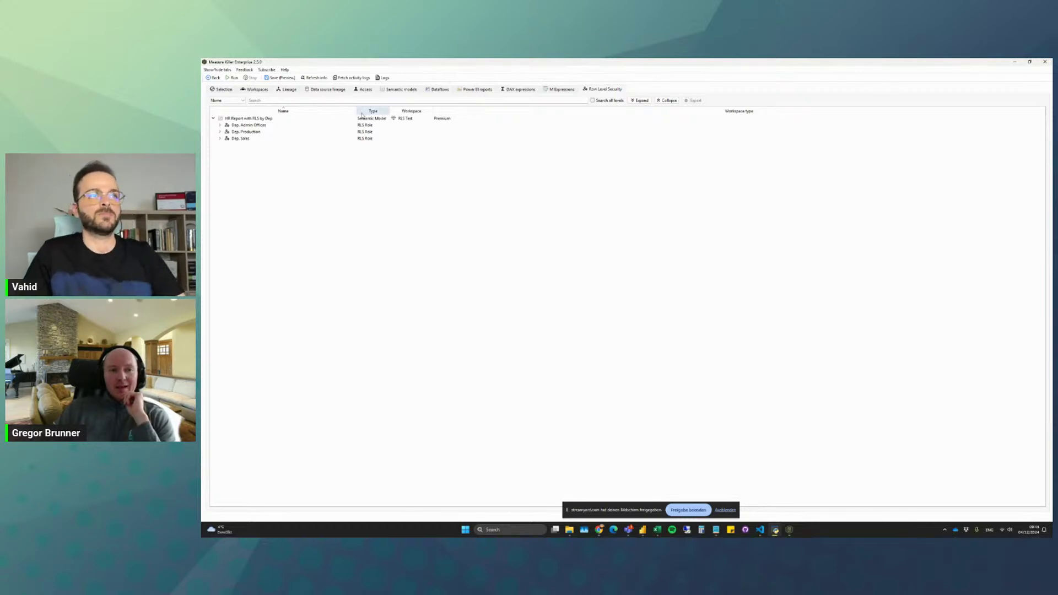
# Examine the Weather Dataset's lineage, covering its dataflow usage, downstream semantic models, paginated reports and reports.
pyautogui.click(224, 89)
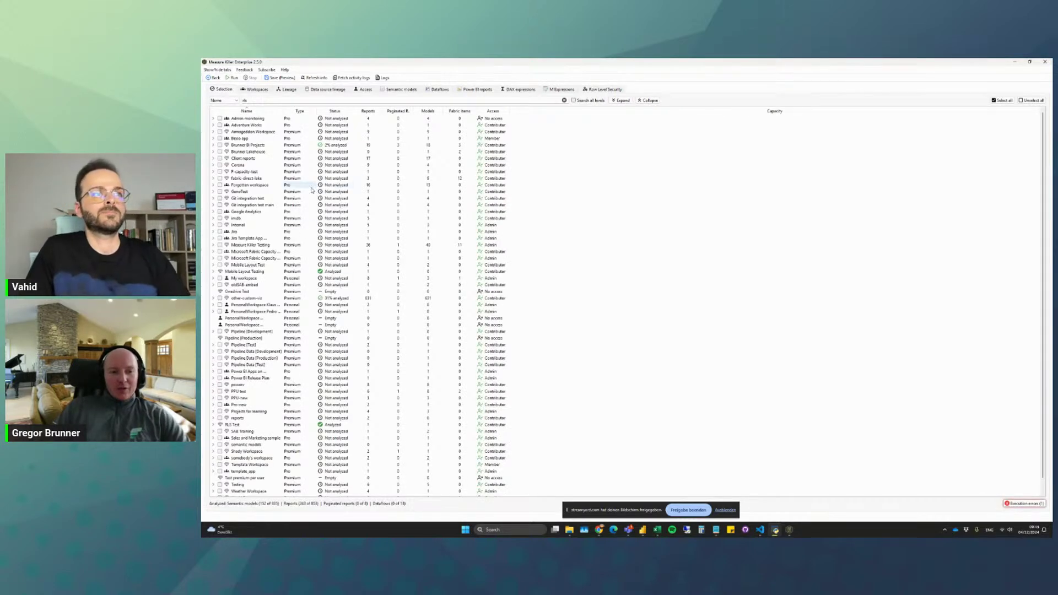
pyautogui.click(257, 89)
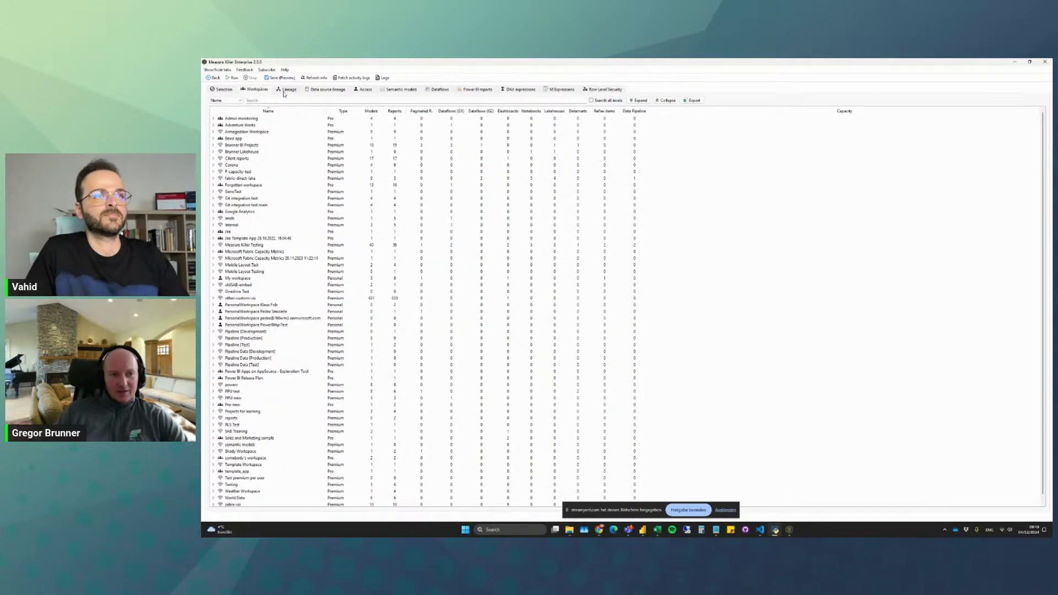
pyautogui.click(286, 90)
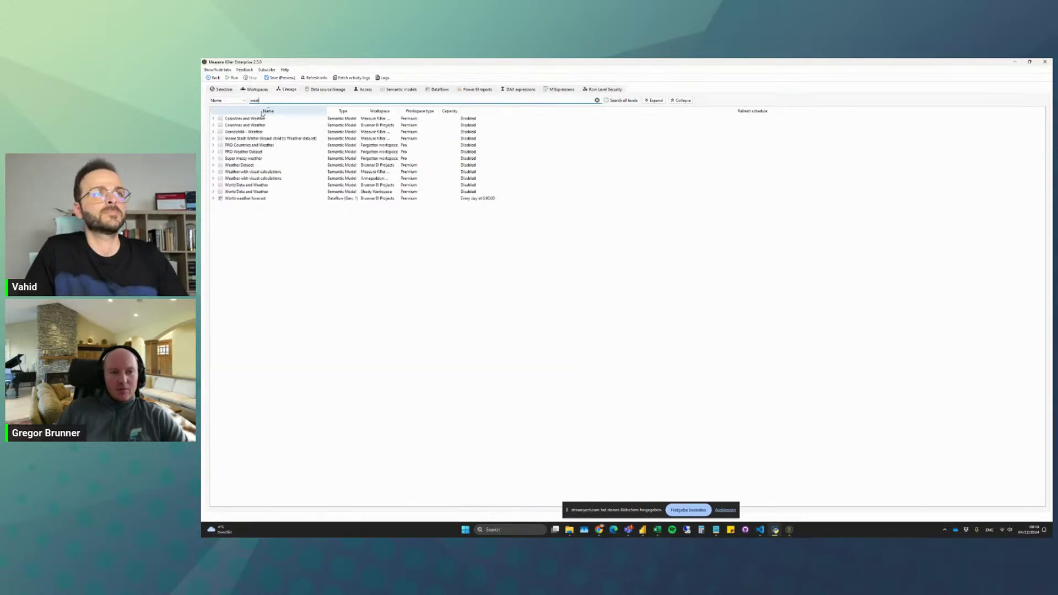
pyautogui.click(213, 166)
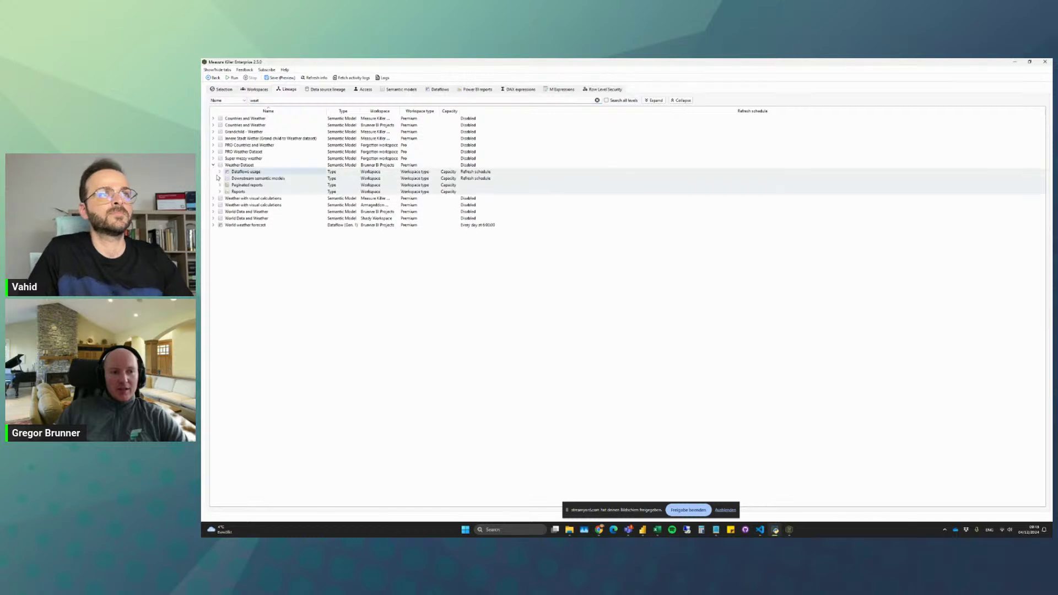
pyautogui.doubleClick(241, 171)
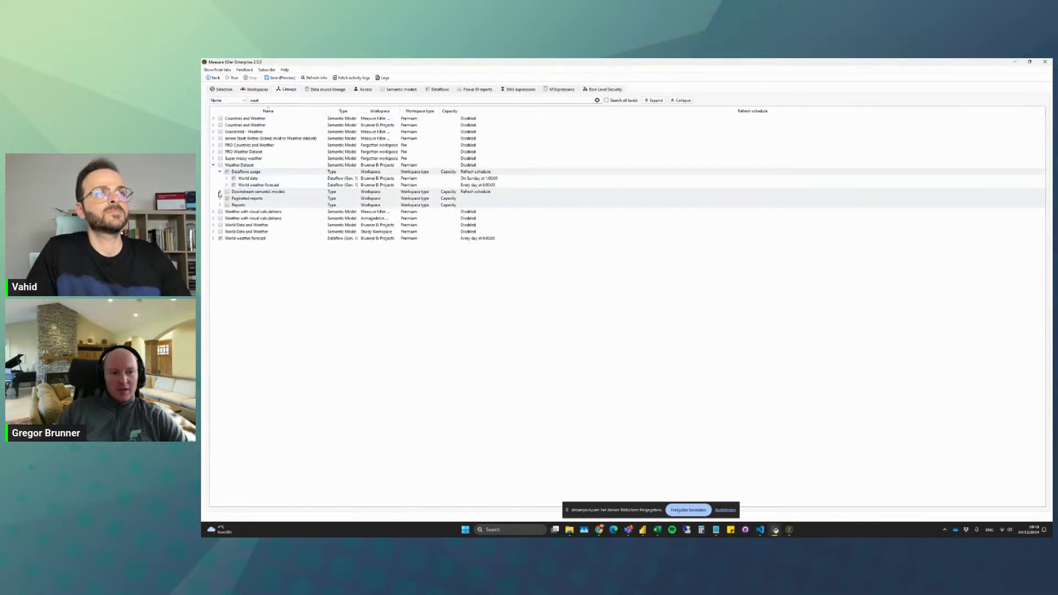
pyautogui.doubleClick(251, 191)
pyautogui.click(224, 232)
pyautogui.click(220, 231)
pyautogui.click(219, 225)
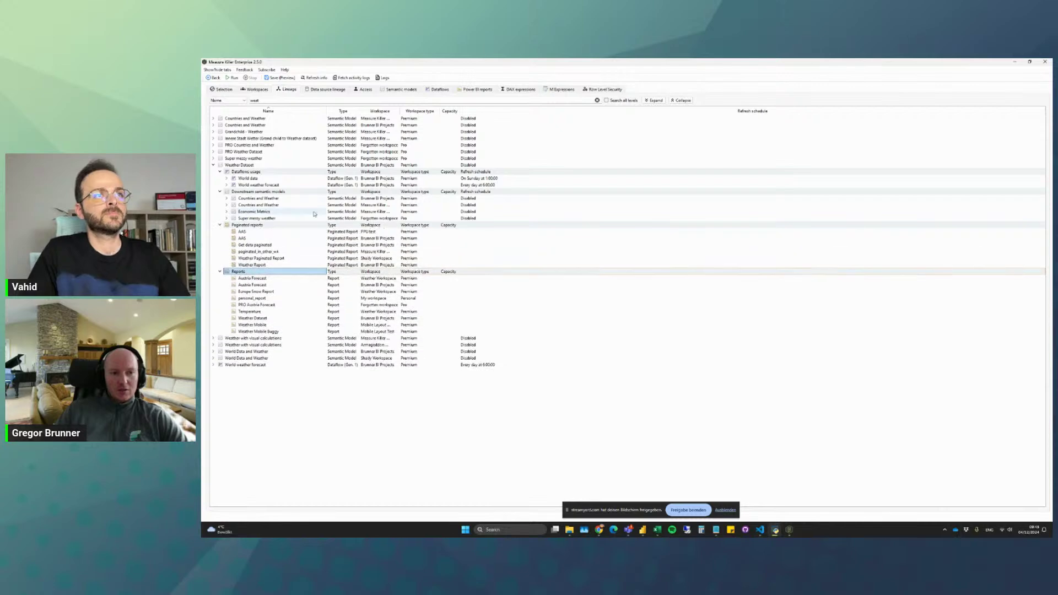
# Sort the tenant's semantic models by column count in descending order, then by last refresh with Weather Dataset first.
pyautogui.click(401, 89)
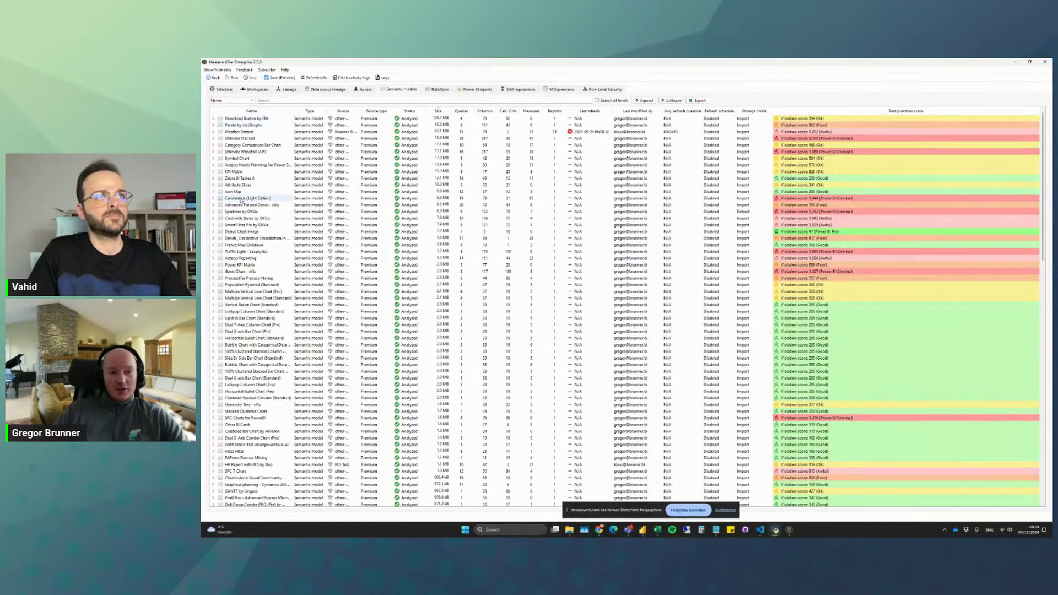
pyautogui.click(488, 111)
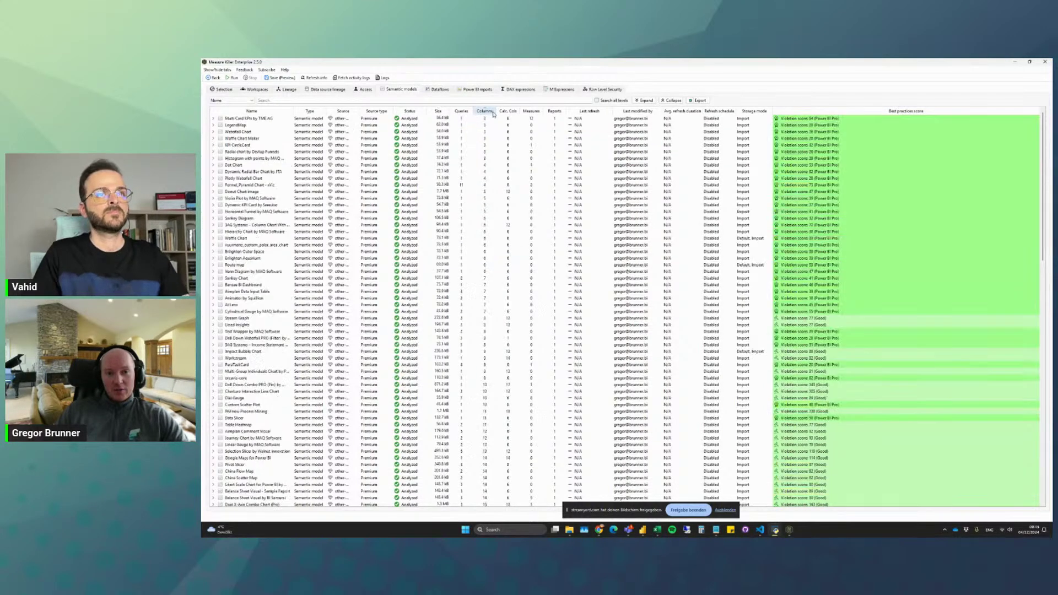
pyautogui.click(492, 112)
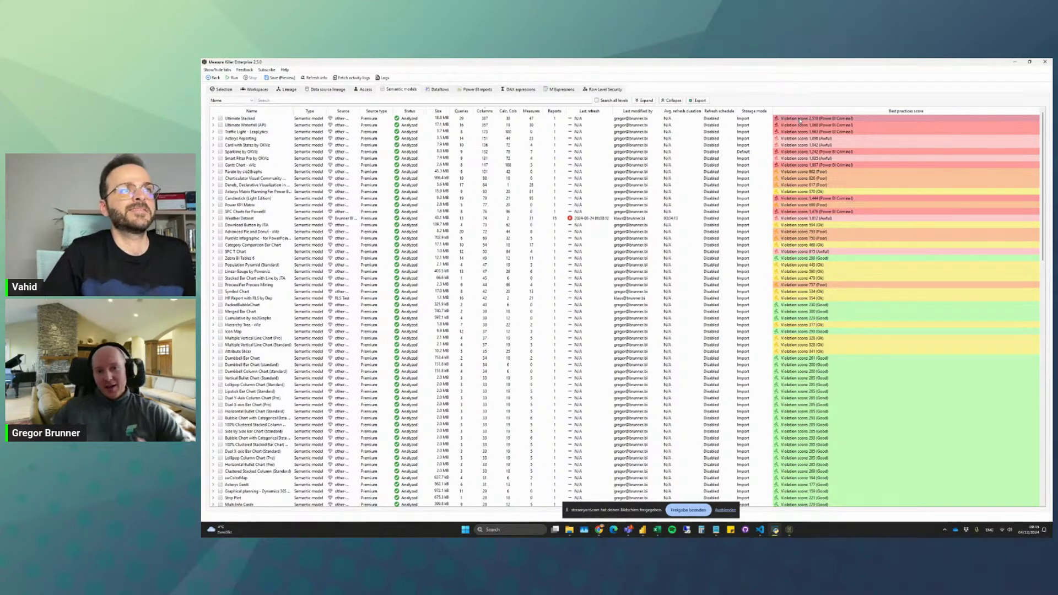
pyautogui.click(597, 114)
pyautogui.click(597, 115)
pyautogui.click(596, 114)
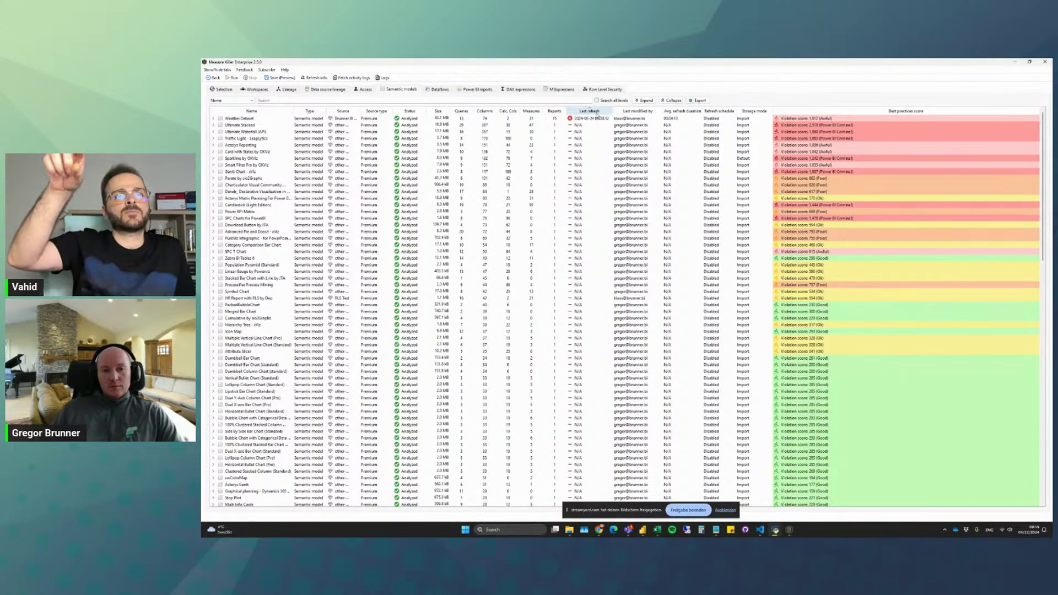
# Review the Weather Dataset's best-practice violations, including the measures listed under "Provide format string for measures", and close the report.
pyautogui.click(826, 118)
pyautogui.rightClick(826, 118)
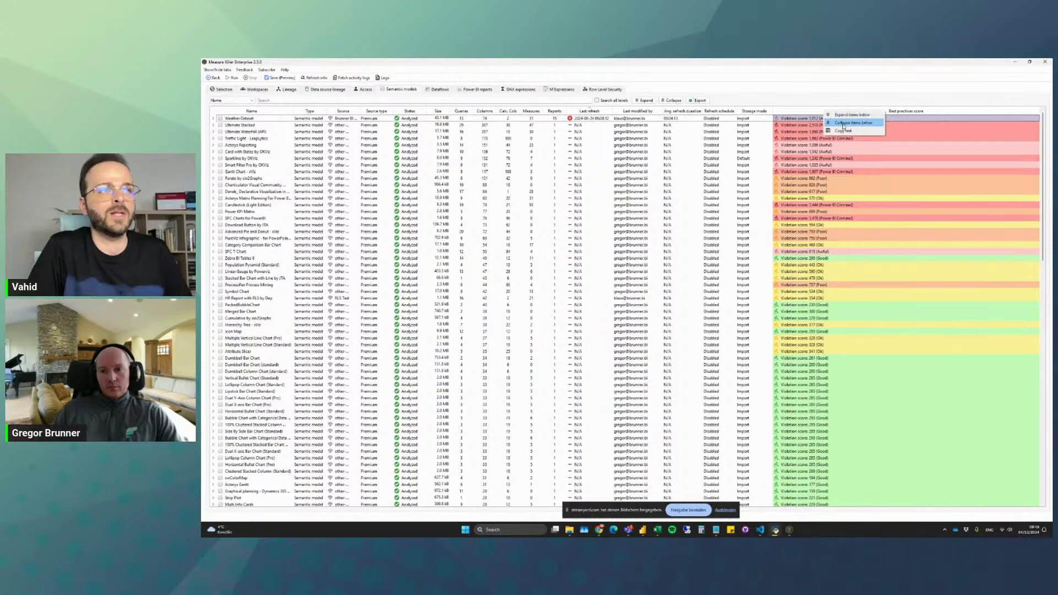
pyautogui.press('Escape')
pyautogui.click(257, 118)
pyautogui.rightClick(256, 118)
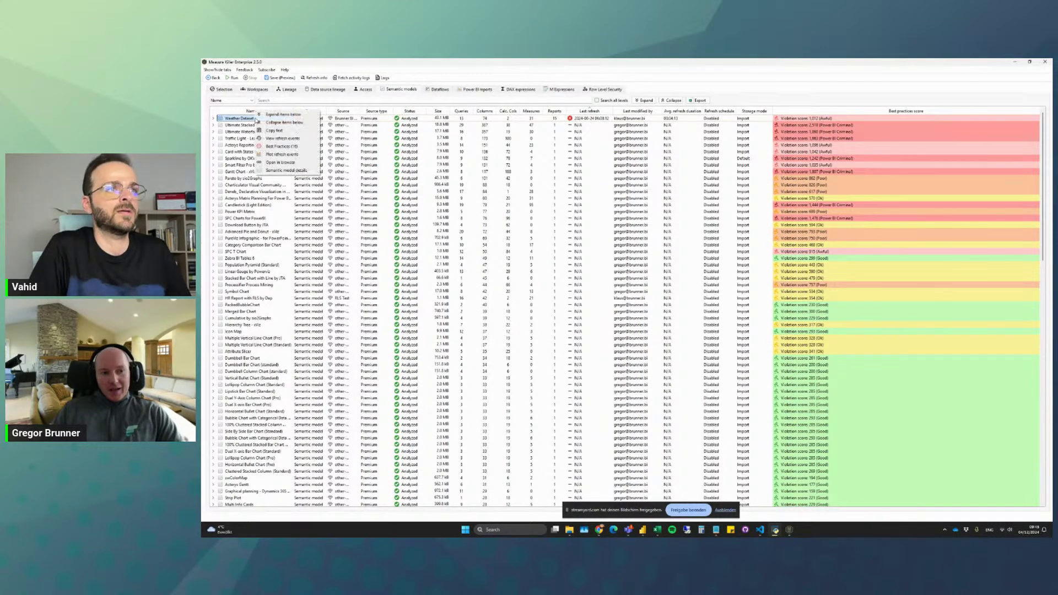
pyautogui.click(281, 146)
pyautogui.click(482, 220)
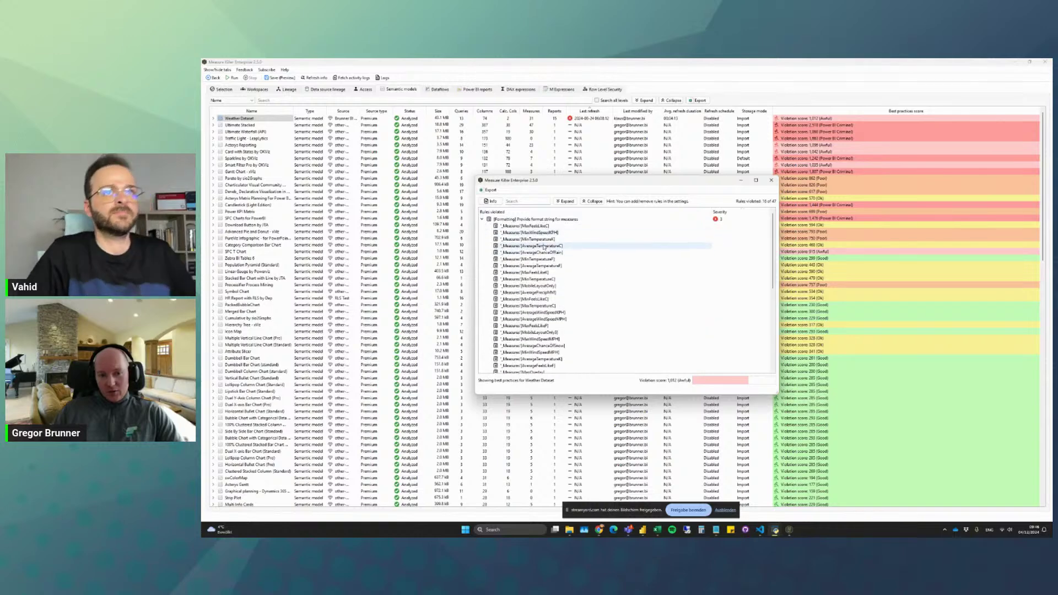
pyautogui.click(482, 220)
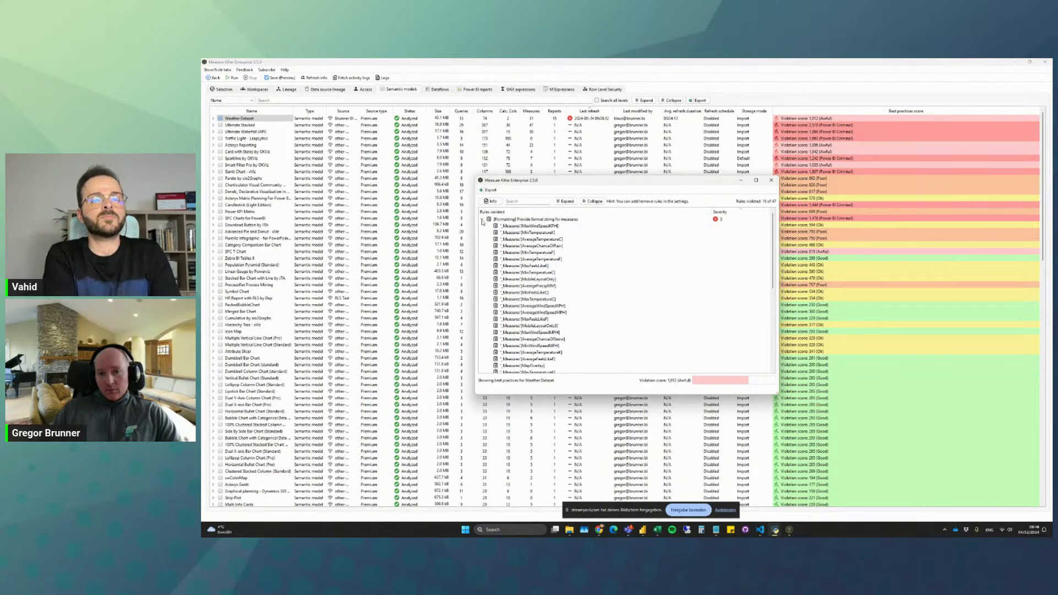
pyautogui.click(771, 181)
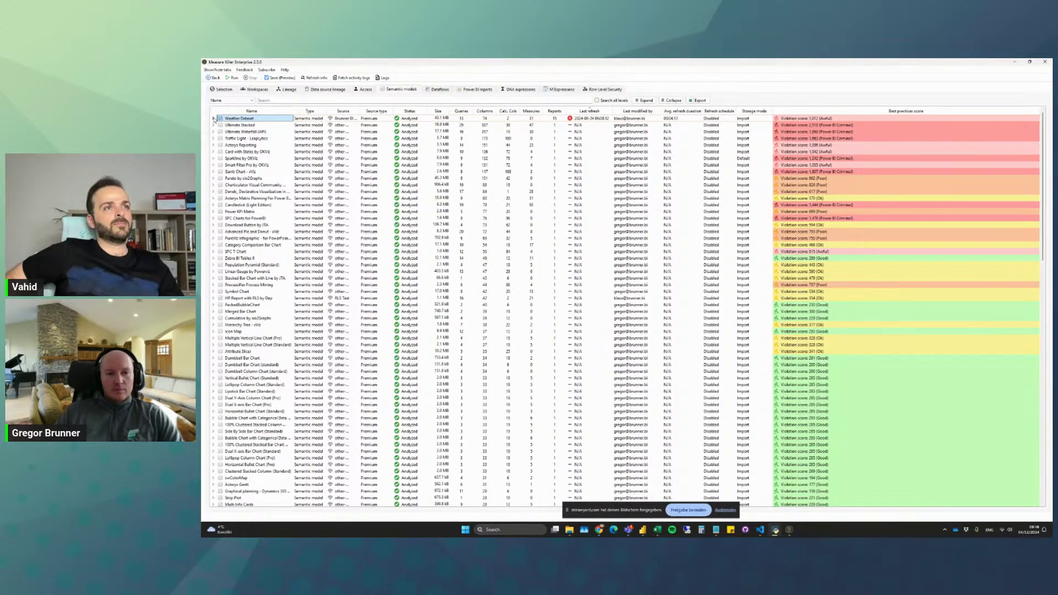
# Inspect the Weather Dataset's contents, including its Tables group, and collapse the model again.
pyautogui.click(213, 118)
pyautogui.click(220, 125)
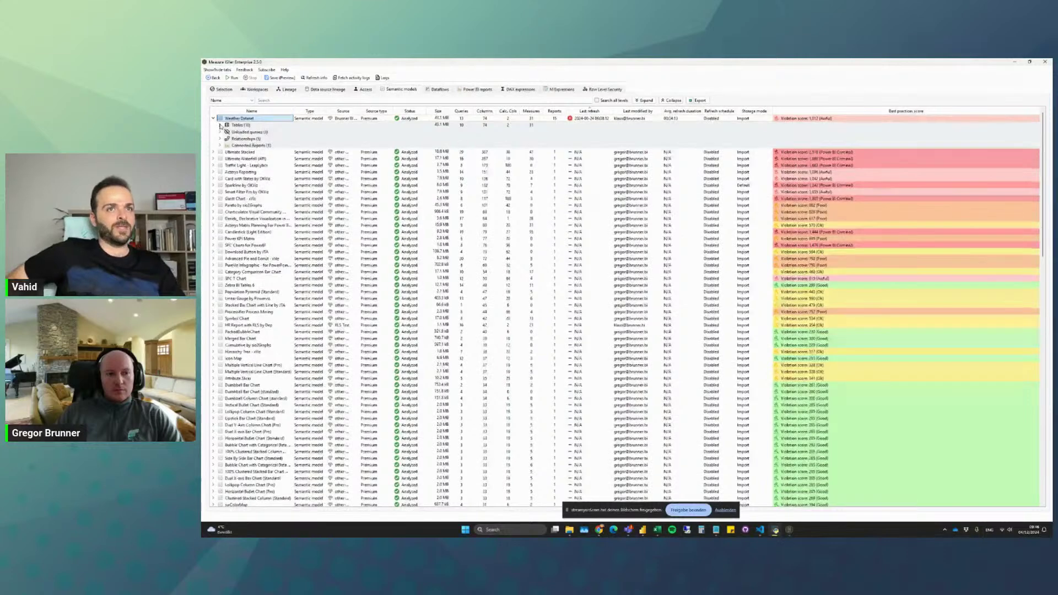
pyautogui.click(220, 125)
pyautogui.click(213, 118)
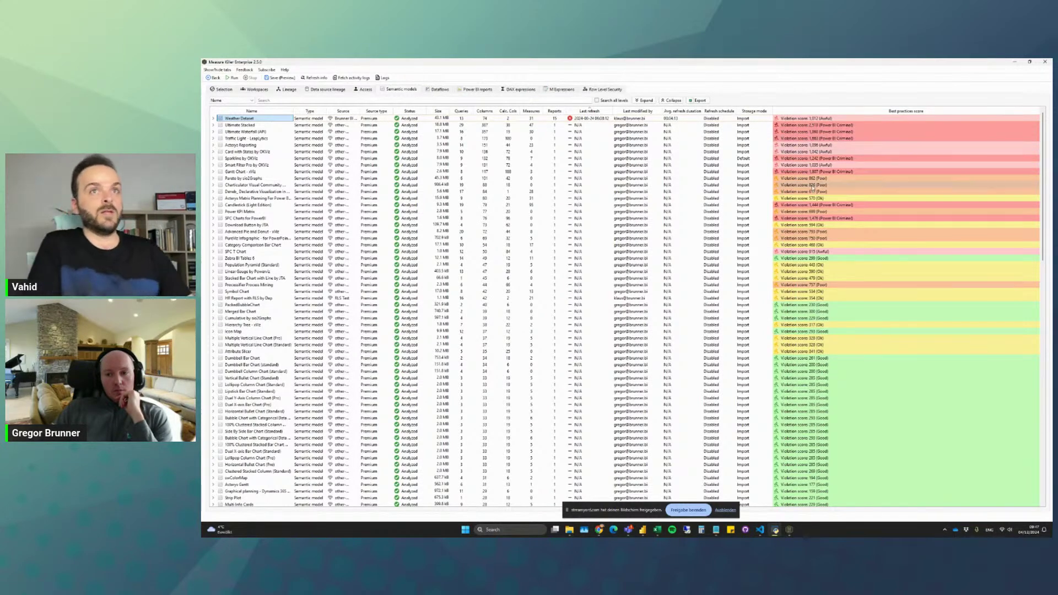
# Search all levels of the semantic models for "local" and collapse the matches to model level.
pyautogui.click(262, 101)
pyautogui.write('local')
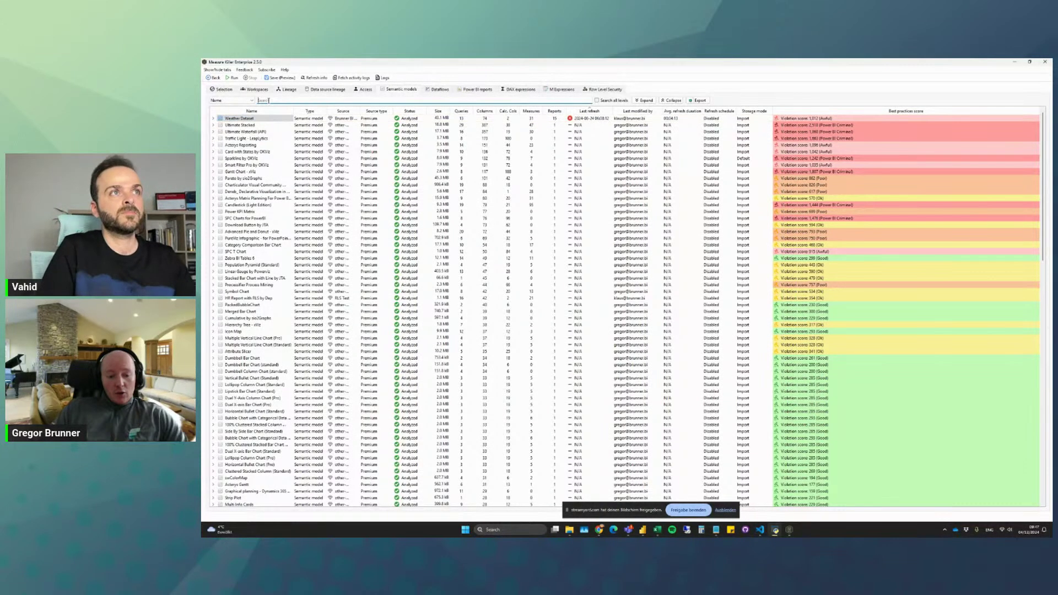
pyautogui.click(613, 101)
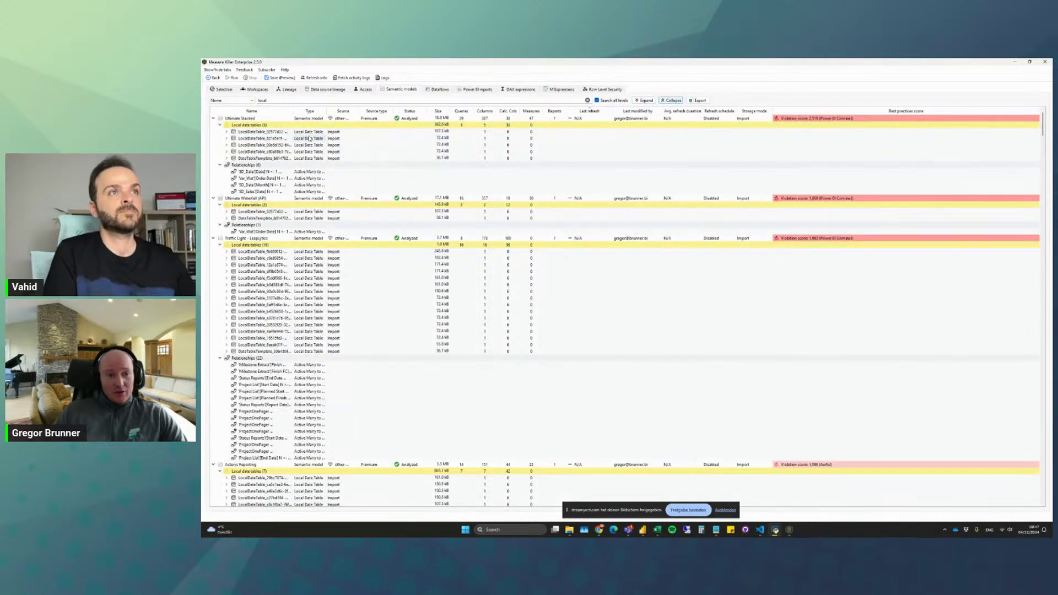
pyautogui.click(220, 125)
pyautogui.click(672, 100)
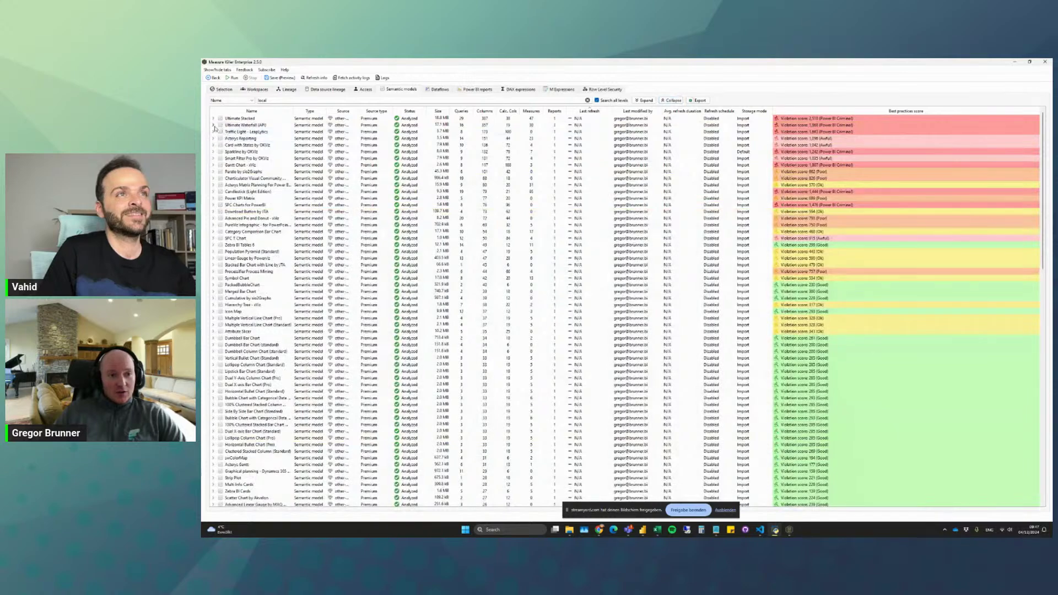
# Examine the local date tables matched in the eight semantic models from Ultimate Stacked down to Gantt Chart - xViz.
pyautogui.click(213, 125)
pyautogui.click(213, 145)
pyautogui.click(213, 165)
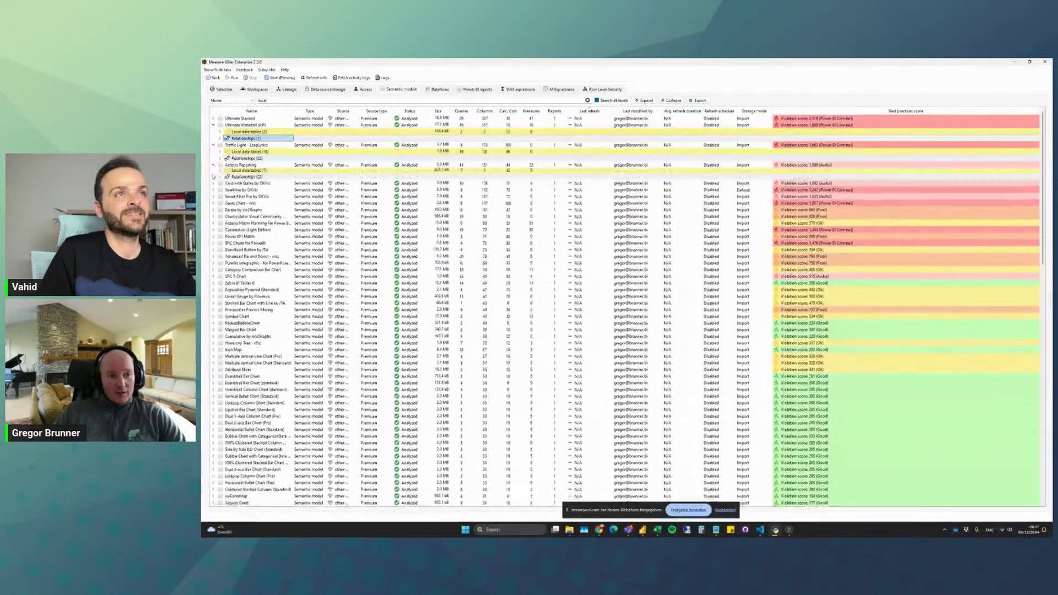
pyautogui.click(214, 184)
pyautogui.click(213, 205)
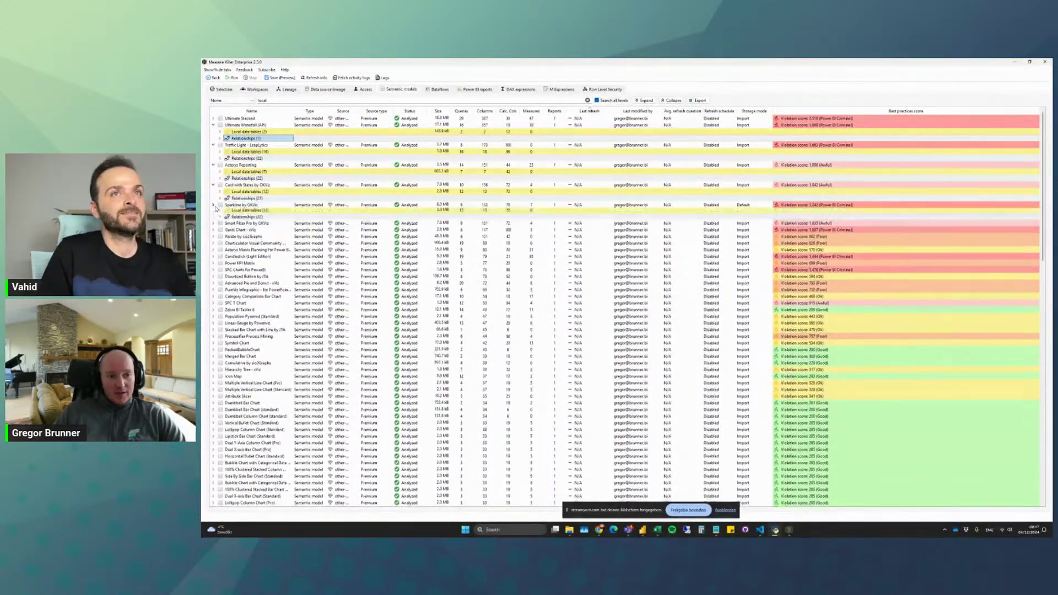
pyautogui.click(213, 119)
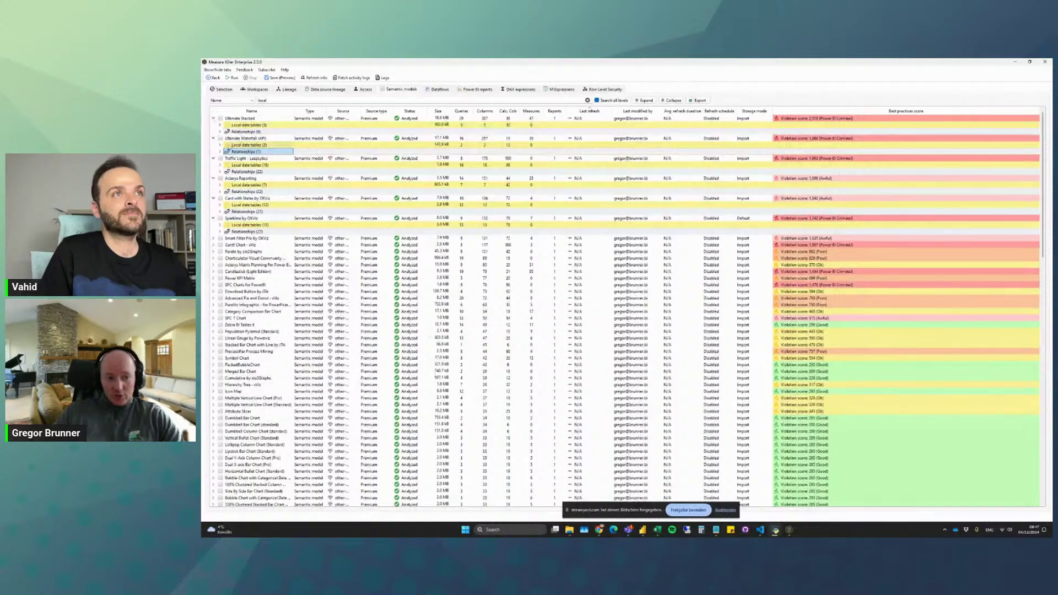
pyautogui.click(213, 238)
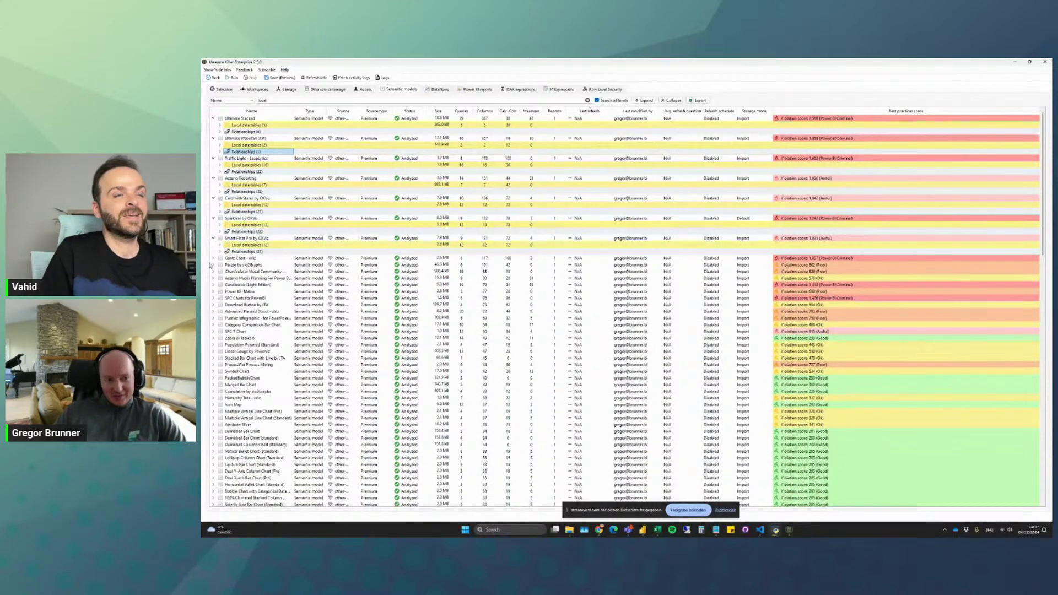
pyautogui.click(213, 258)
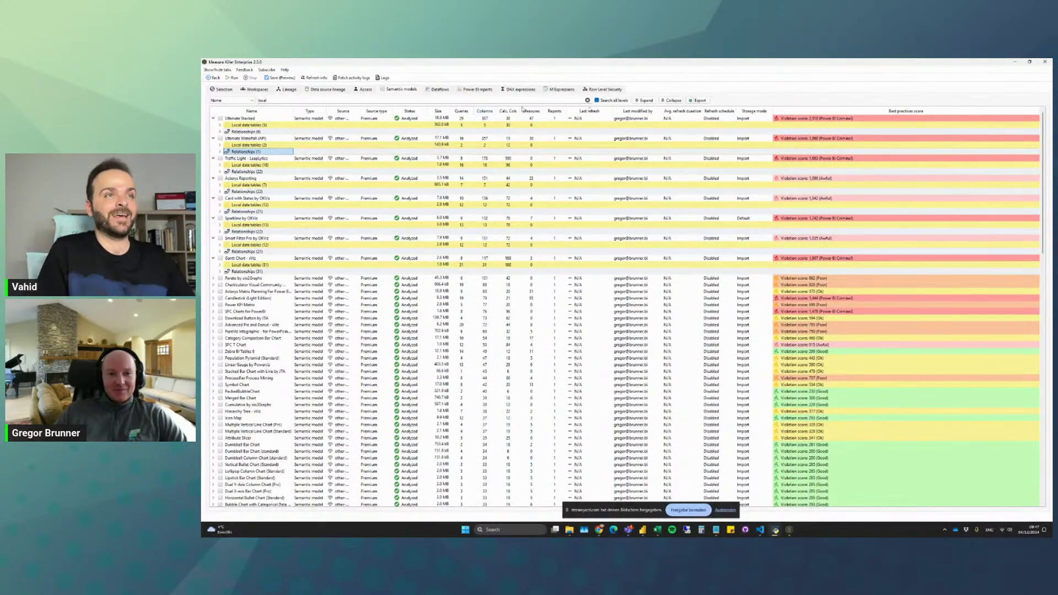
# Clear the "local" search and sort the semantic models by size in descending order.
pyautogui.click(588, 100)
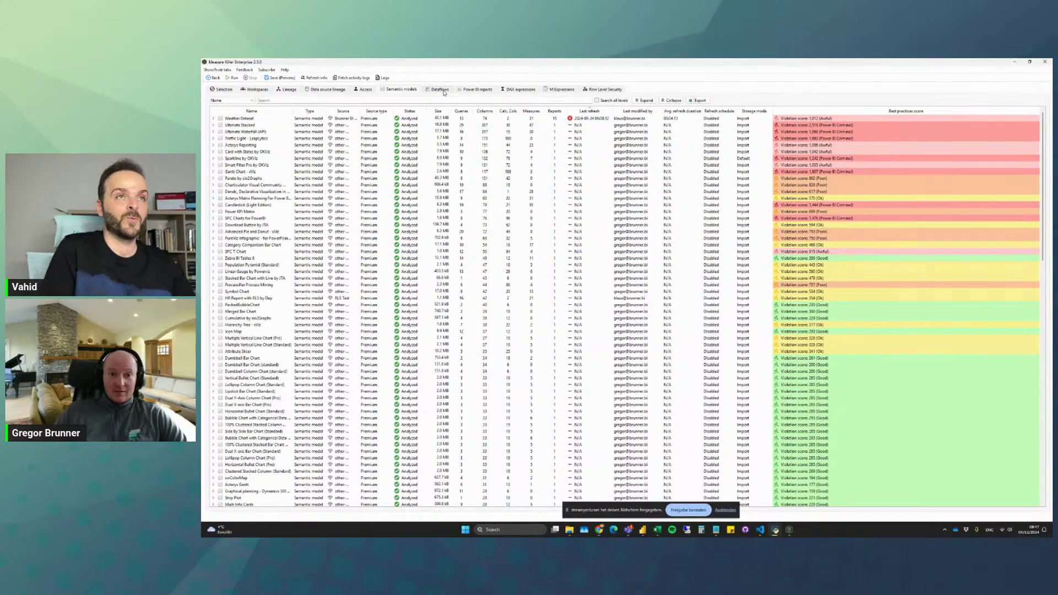
pyautogui.click(443, 111)
pyautogui.click(442, 111)
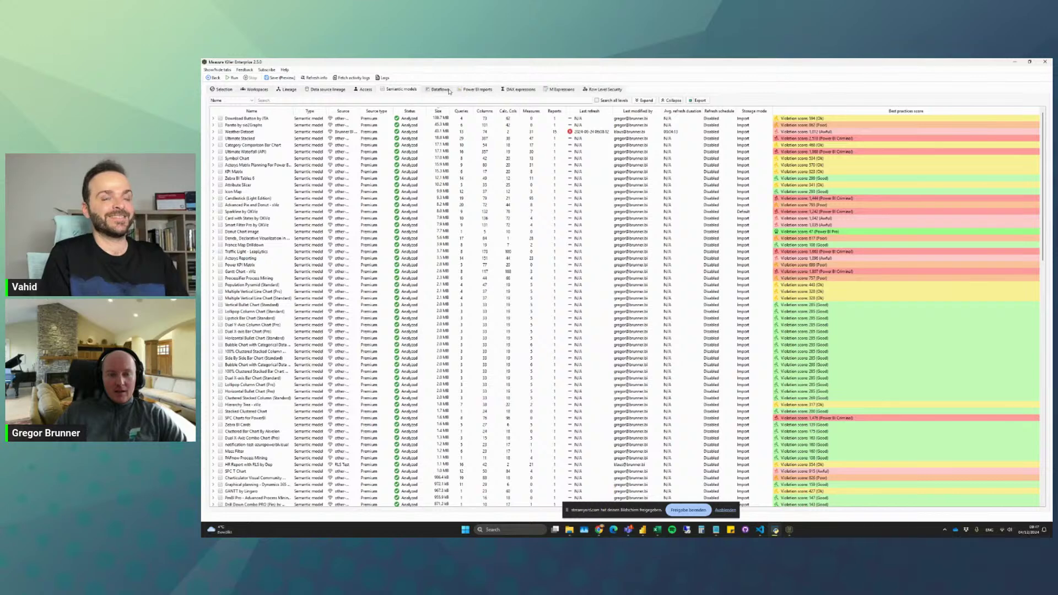
# Browse the tenant's M expressions by workspace, looking through the semantic models in the other-custom-viz workspace.
pyautogui.click(559, 89)
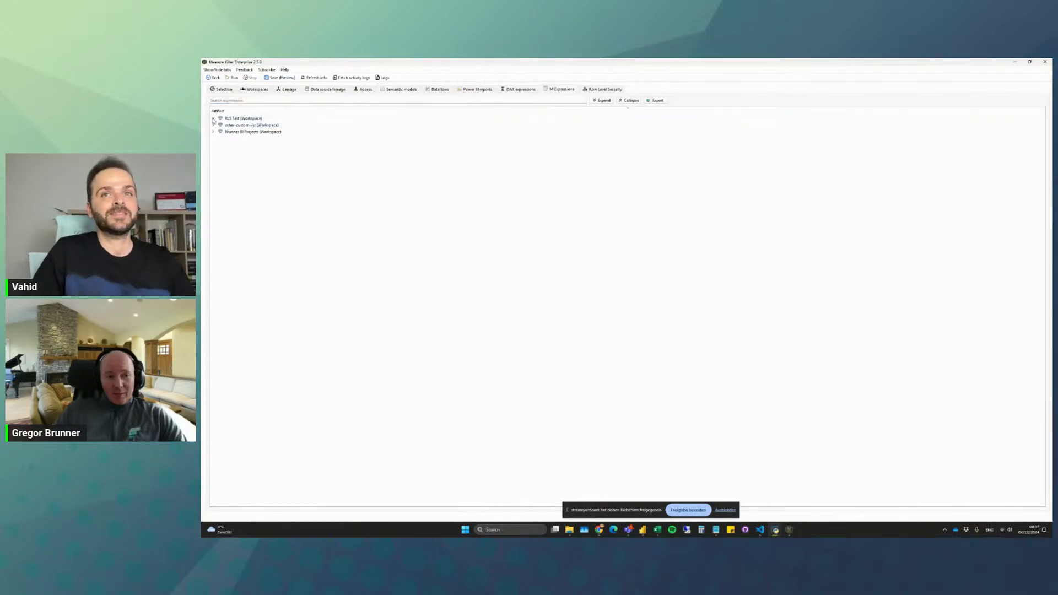
pyautogui.click(213, 132)
pyautogui.scroll(-10, 269, 219)
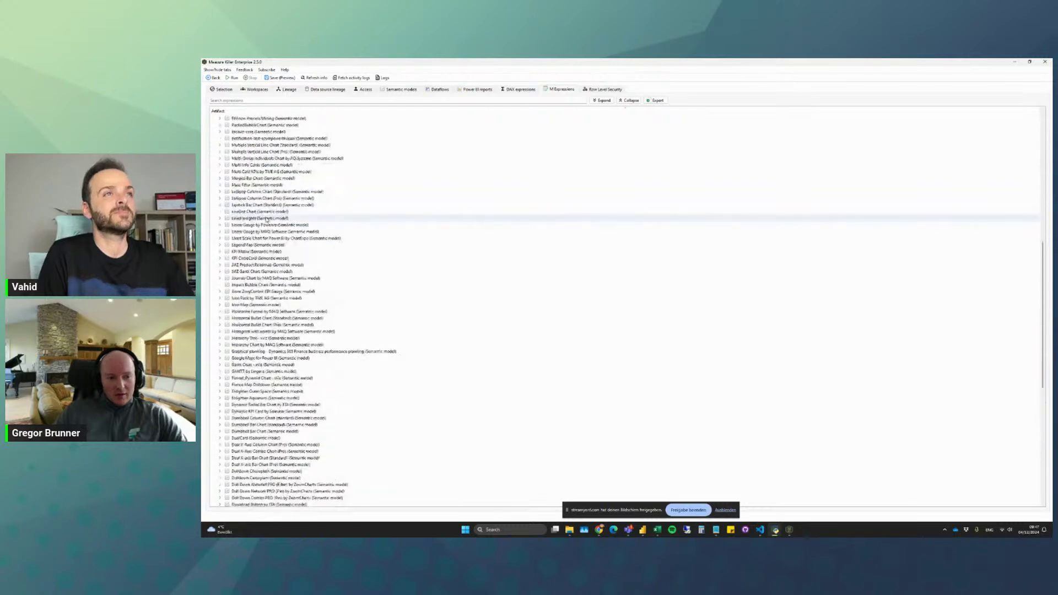
pyautogui.scroll(10, 268, 219)
pyautogui.click(248, 101)
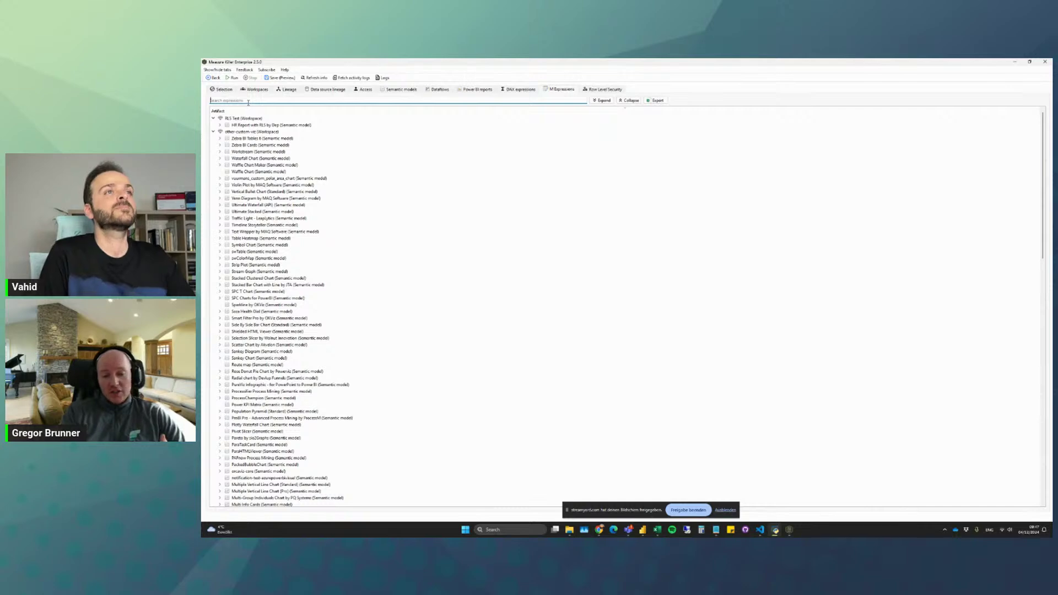
pyautogui.click(213, 132)
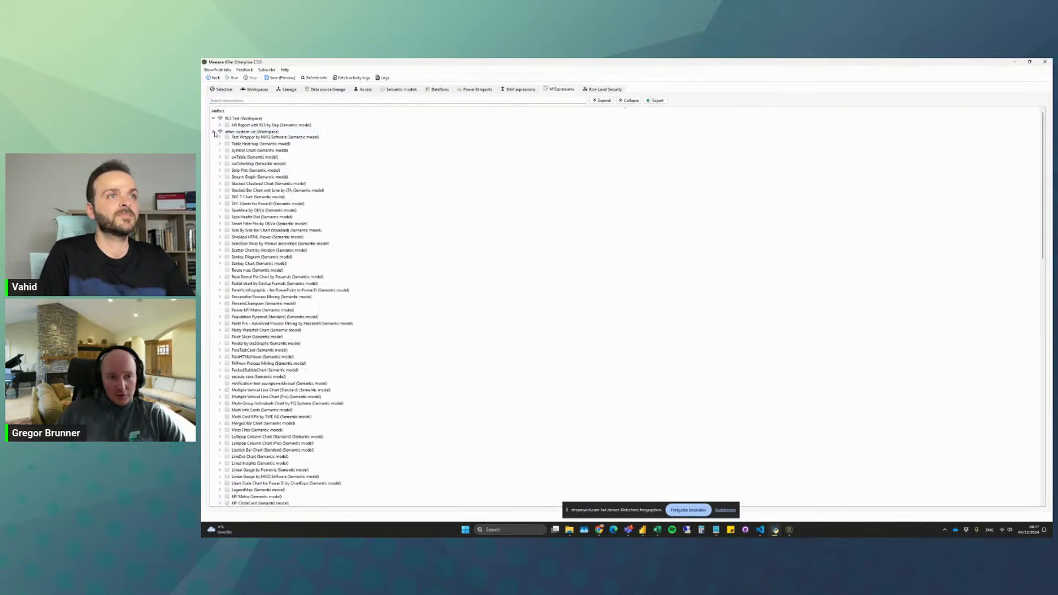
# Search the M expressions for "dev" and collapse the matching queries under Workstream and SPC Charts for PowerBI.
pyautogui.click(243, 103)
pyautogui.write('dev')
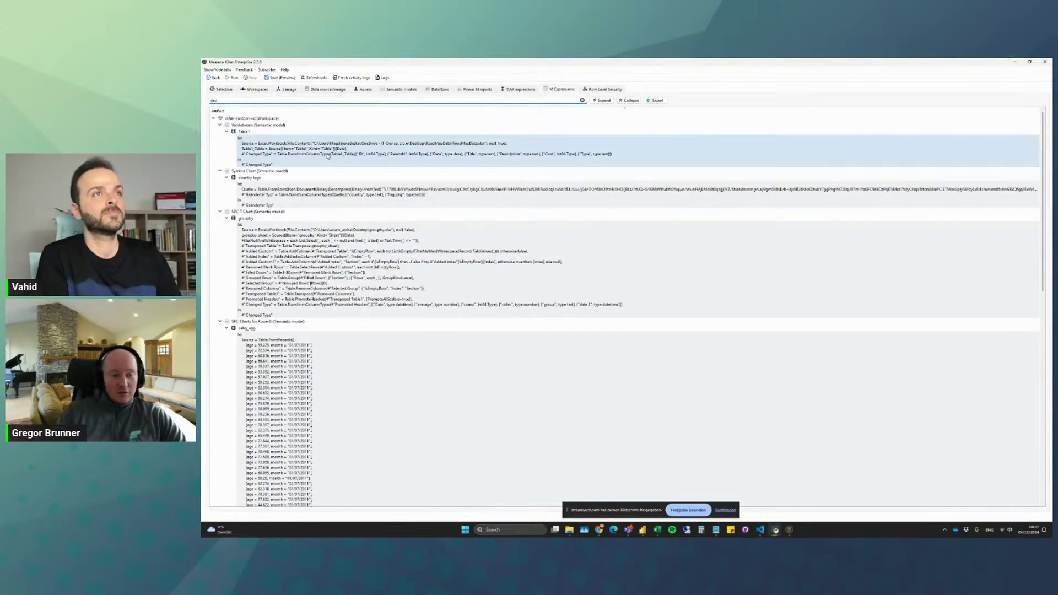
pyautogui.click(226, 132)
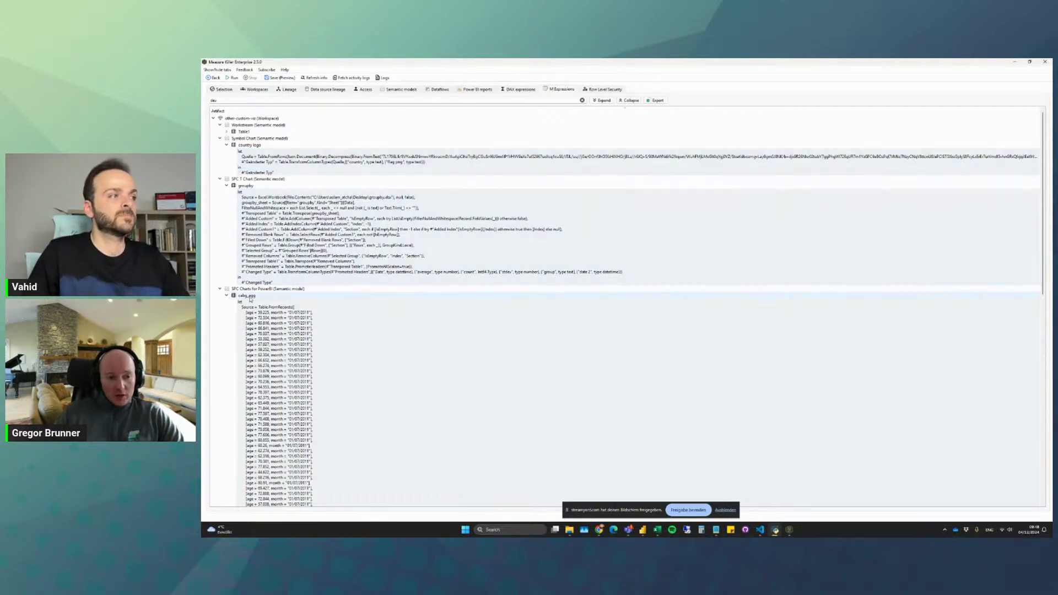
pyautogui.click(227, 295)
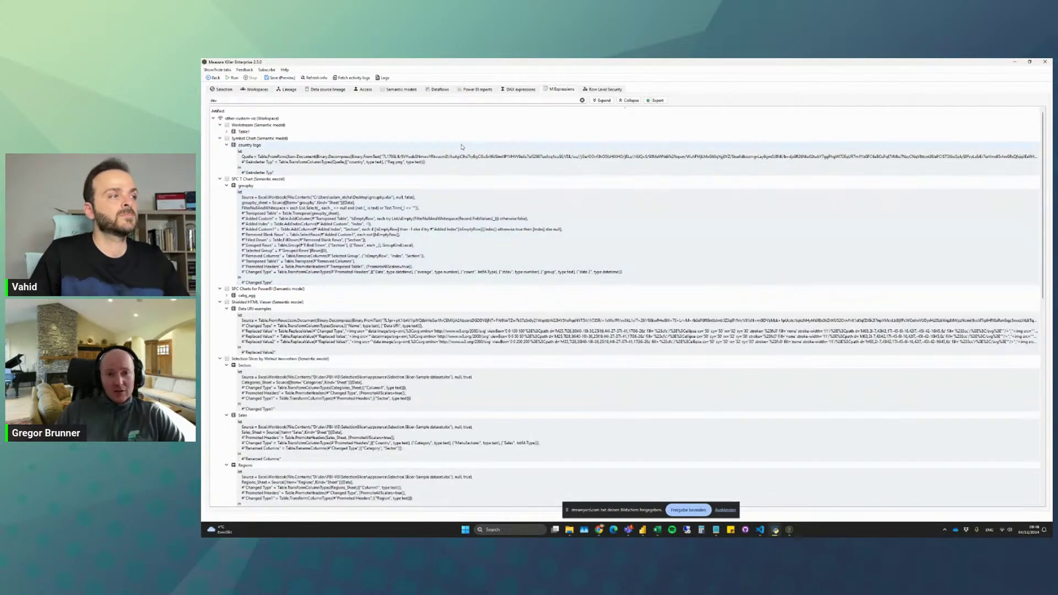
# Check the DAX expressions for duplicates and change the scope from per model to tenant wide.
pyautogui.click(512, 90)
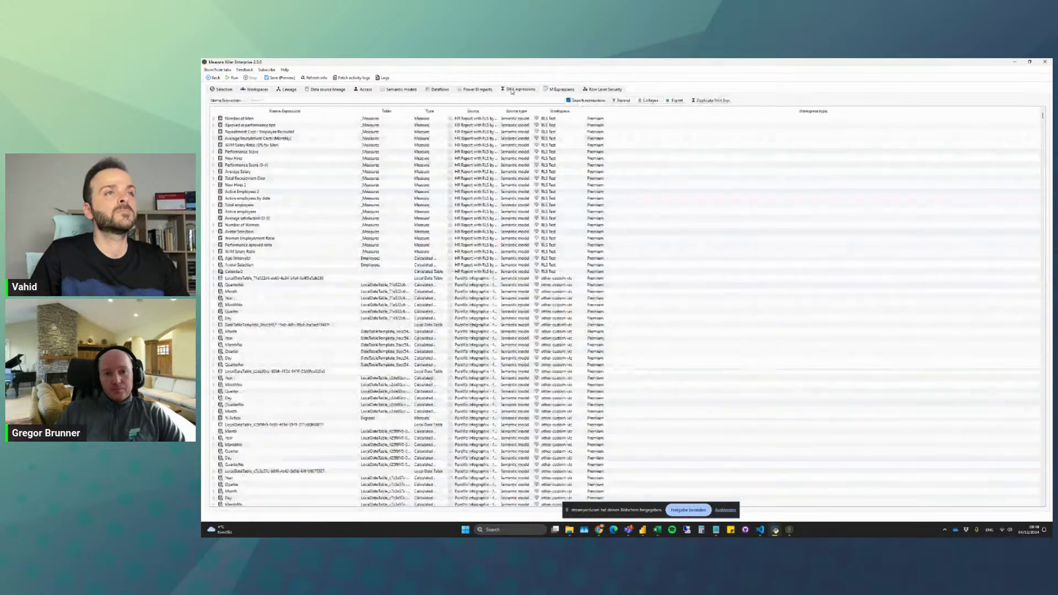
pyautogui.click(716, 101)
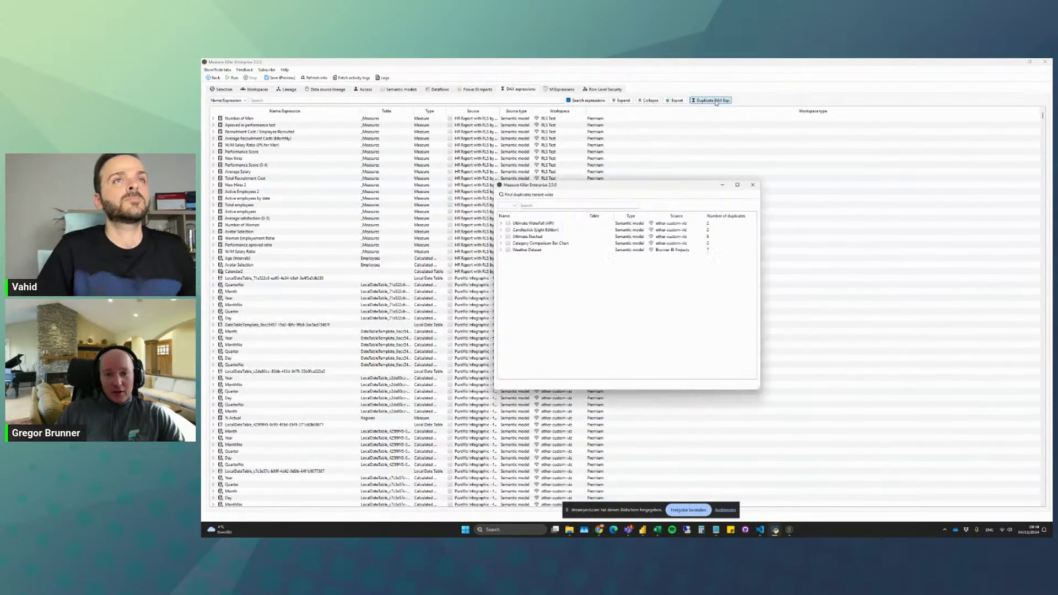
pyautogui.click(524, 196)
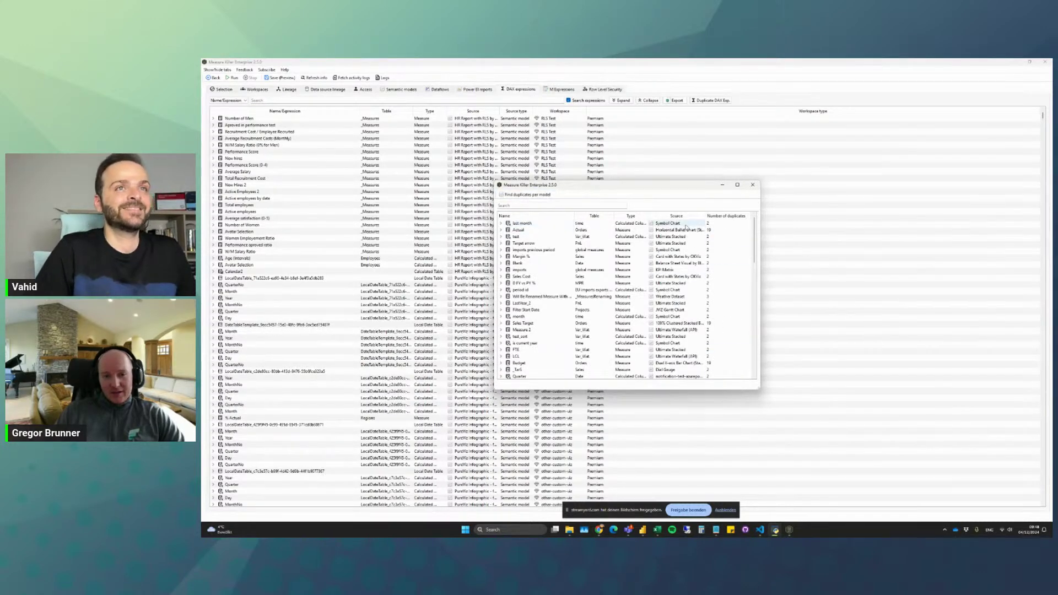
# Sort the tenant-wide duplicates by number of duplicates in descending order, inspect the copies of the Actual measure, and close the duplicates window.
pyautogui.click(726, 216)
pyautogui.click(728, 217)
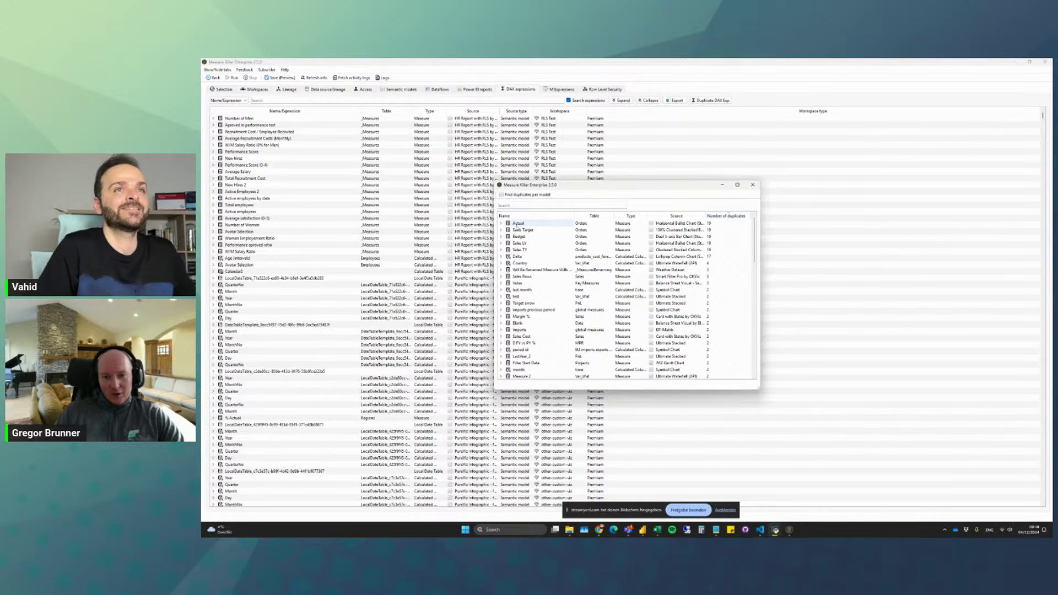
pyautogui.doubleClick(518, 223)
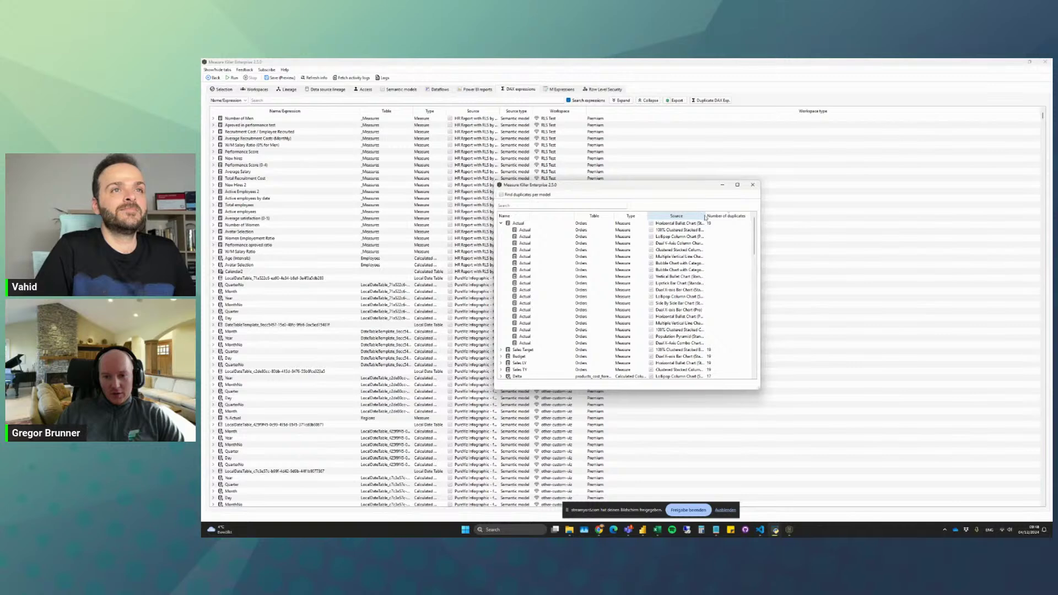
pyautogui.click(752, 185)
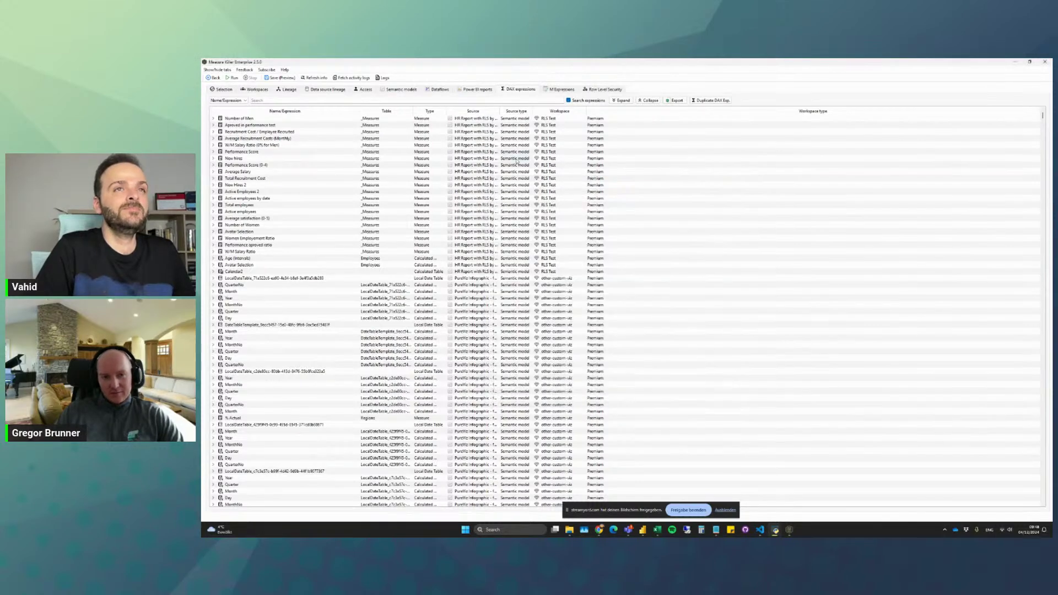
# Glance at the Power BI reports, reopen the per-model list of duplicate DAX expressions, and close it.
pyautogui.click(477, 91)
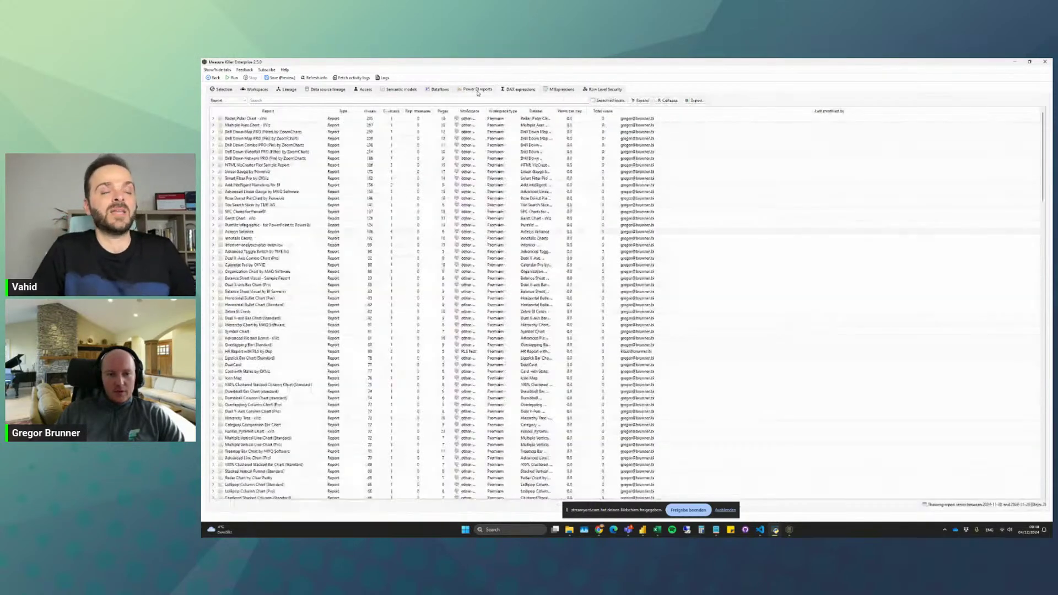
pyautogui.click(512, 90)
pyautogui.click(696, 101)
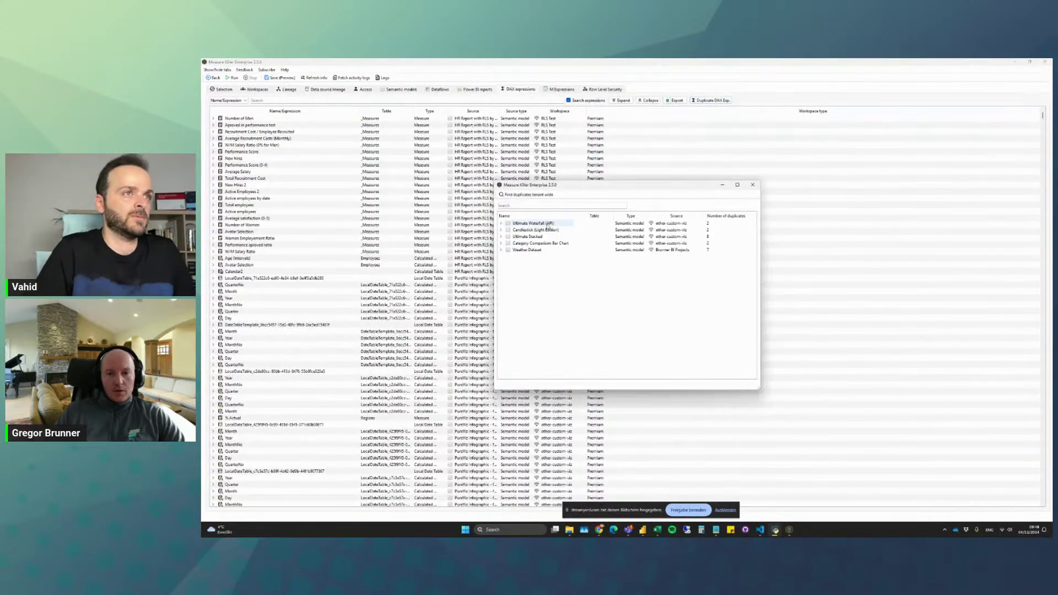
pyautogui.click(753, 185)
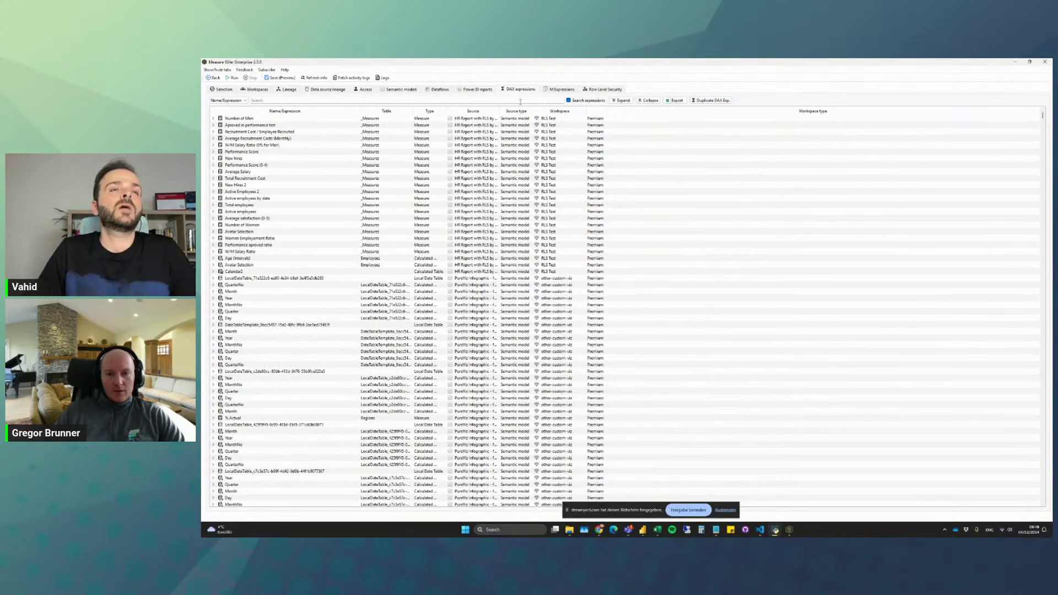
# Show the Power BI reports and reveal the Exports (Preview) options alongside the report list.
pyautogui.click(478, 89)
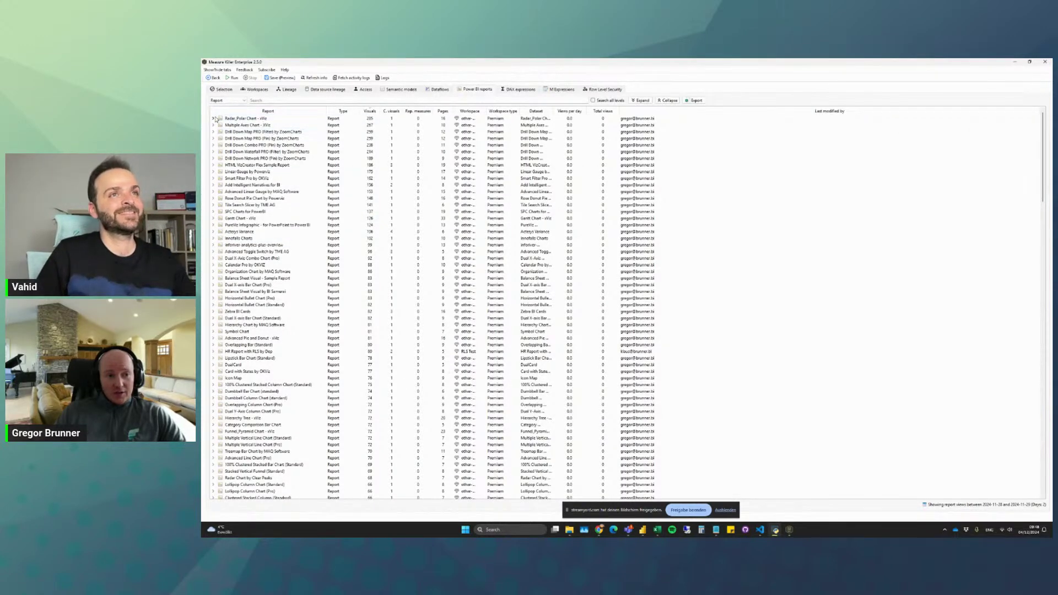
pyautogui.doubleClick(234, 118)
pyautogui.click(213, 119)
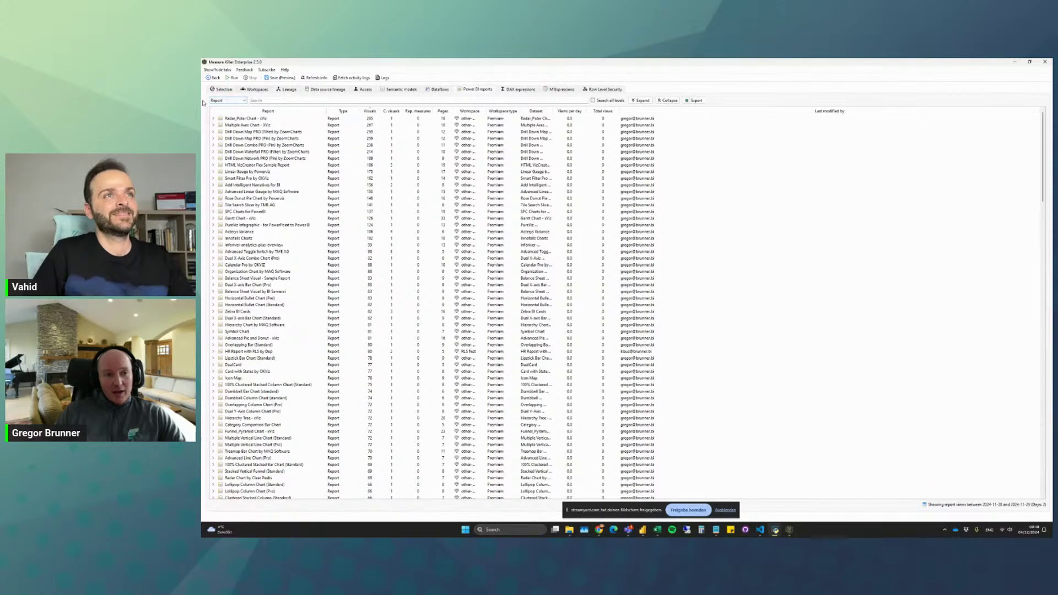
pyautogui.moveTo(204, 101); pyautogui.dragTo(310, 109)
pyautogui.click(272, 89)
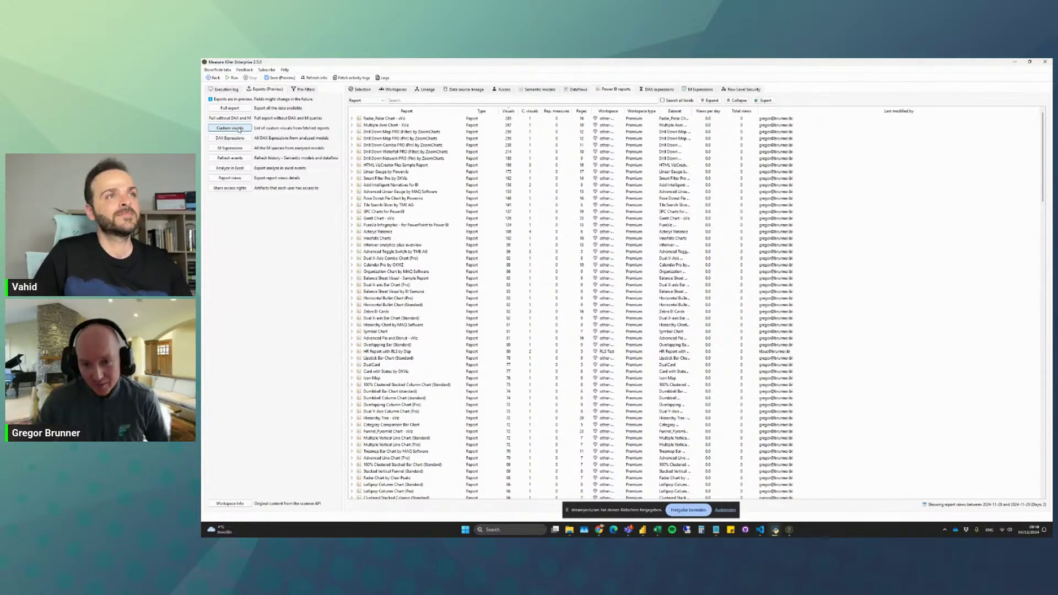
# Sort the reports by custom visual count in descending order and list the custom visuals of Acterys Reporting - xP&A Edition and HorizontalBarChart.
pyautogui.click(532, 112)
pyautogui.click(532, 112)
pyautogui.click(352, 118)
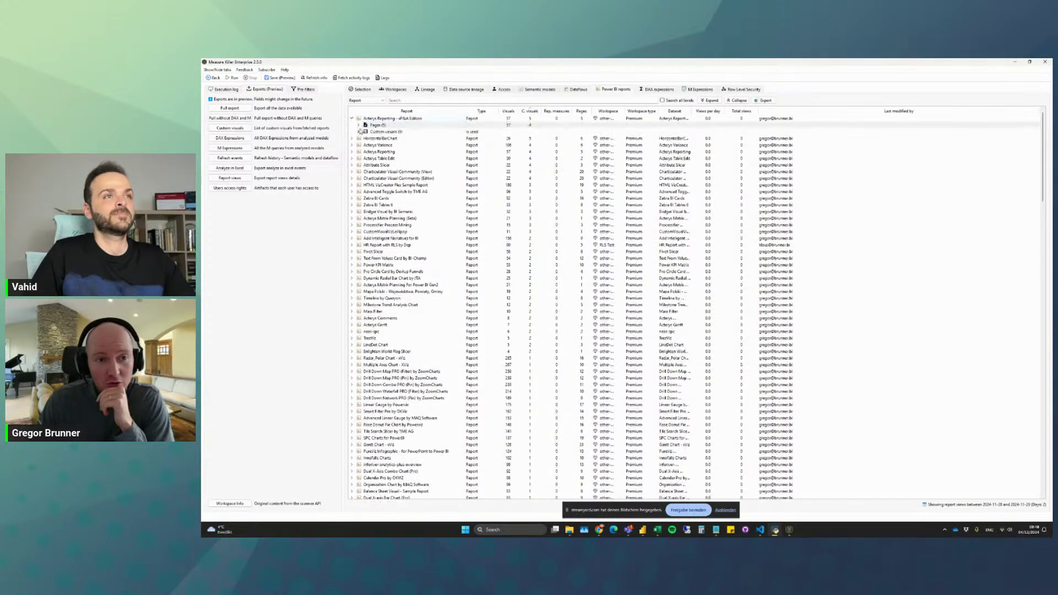
pyautogui.click(361, 133)
pyautogui.click(351, 171)
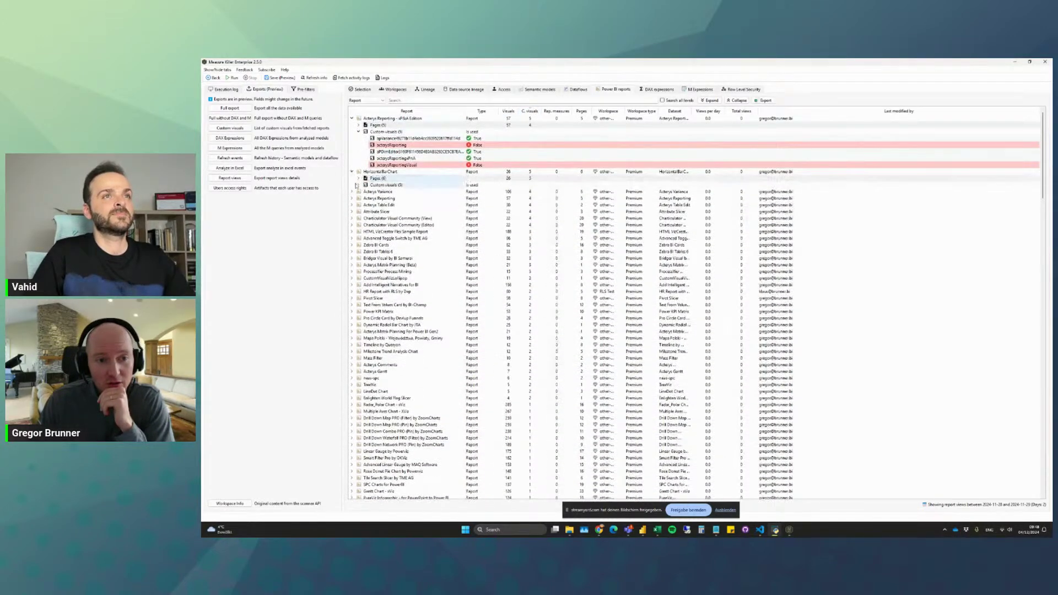
pyautogui.click(359, 185)
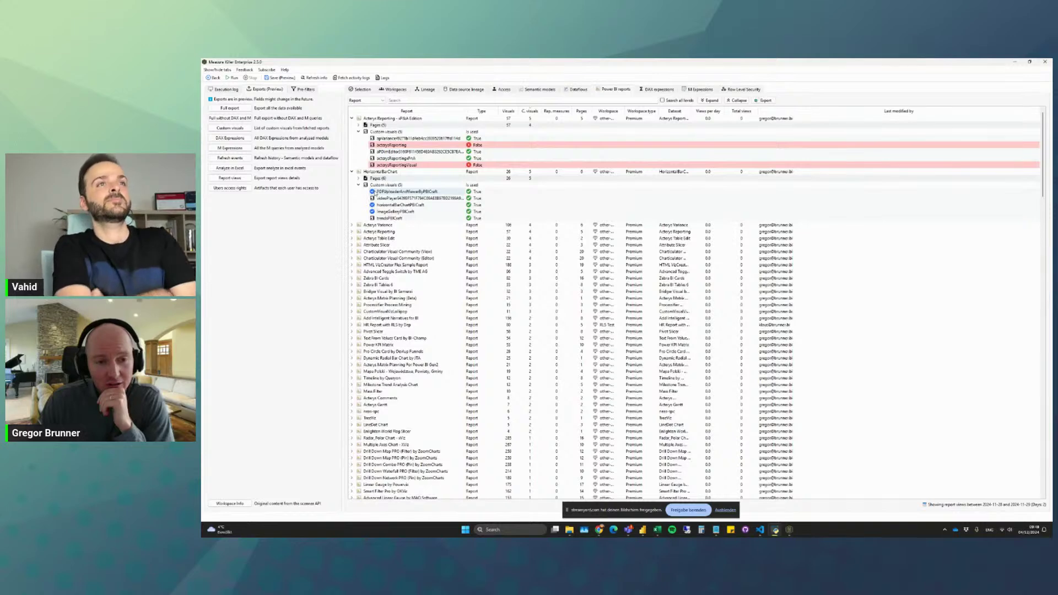